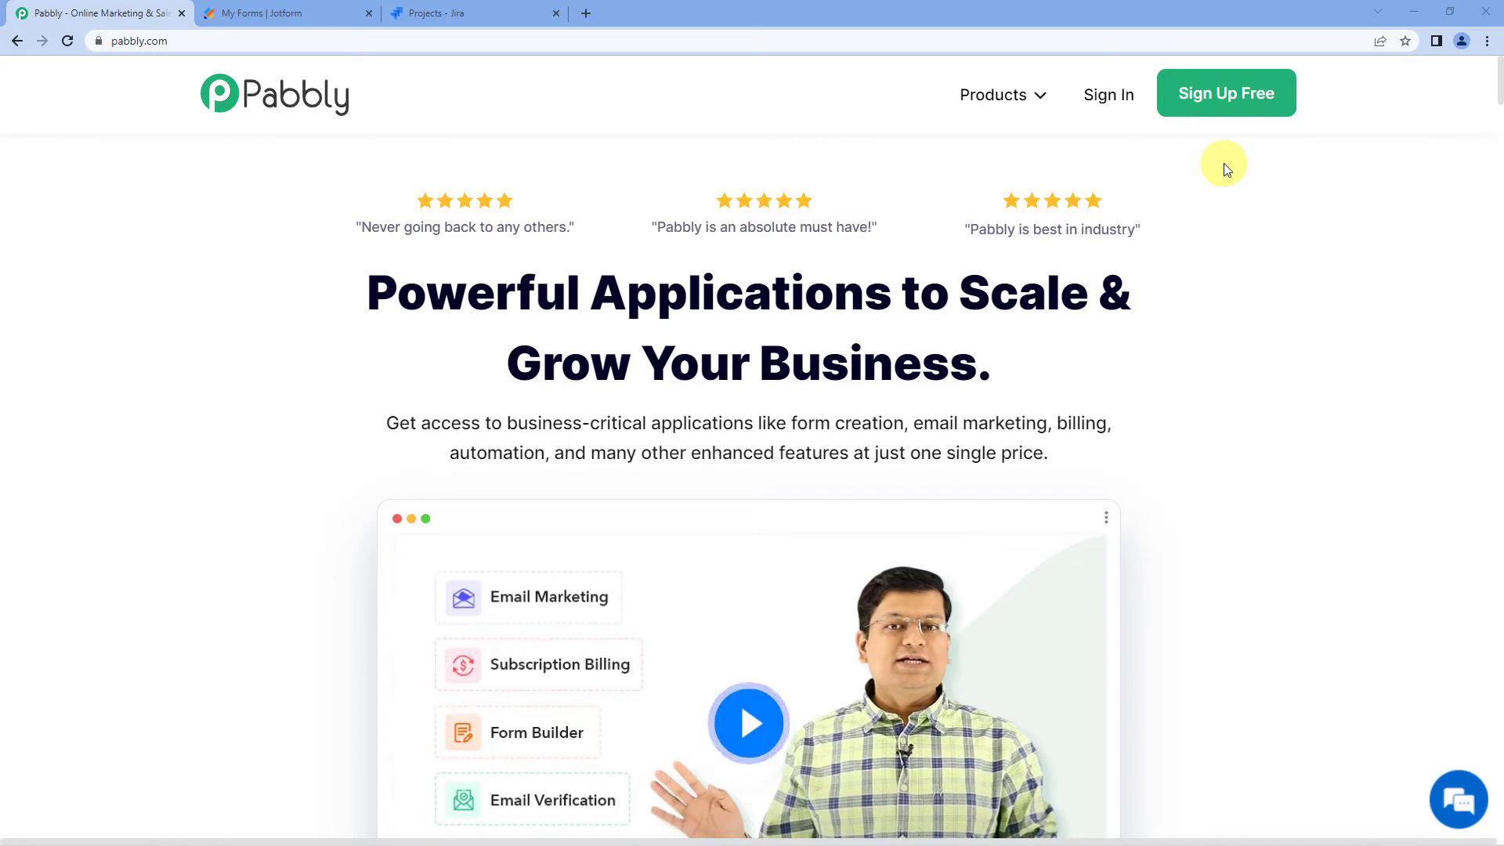
- Sign in, open Pabbly Connect, and create the workflow 'JotForm To Jira Service Management'
click(1111, 105)
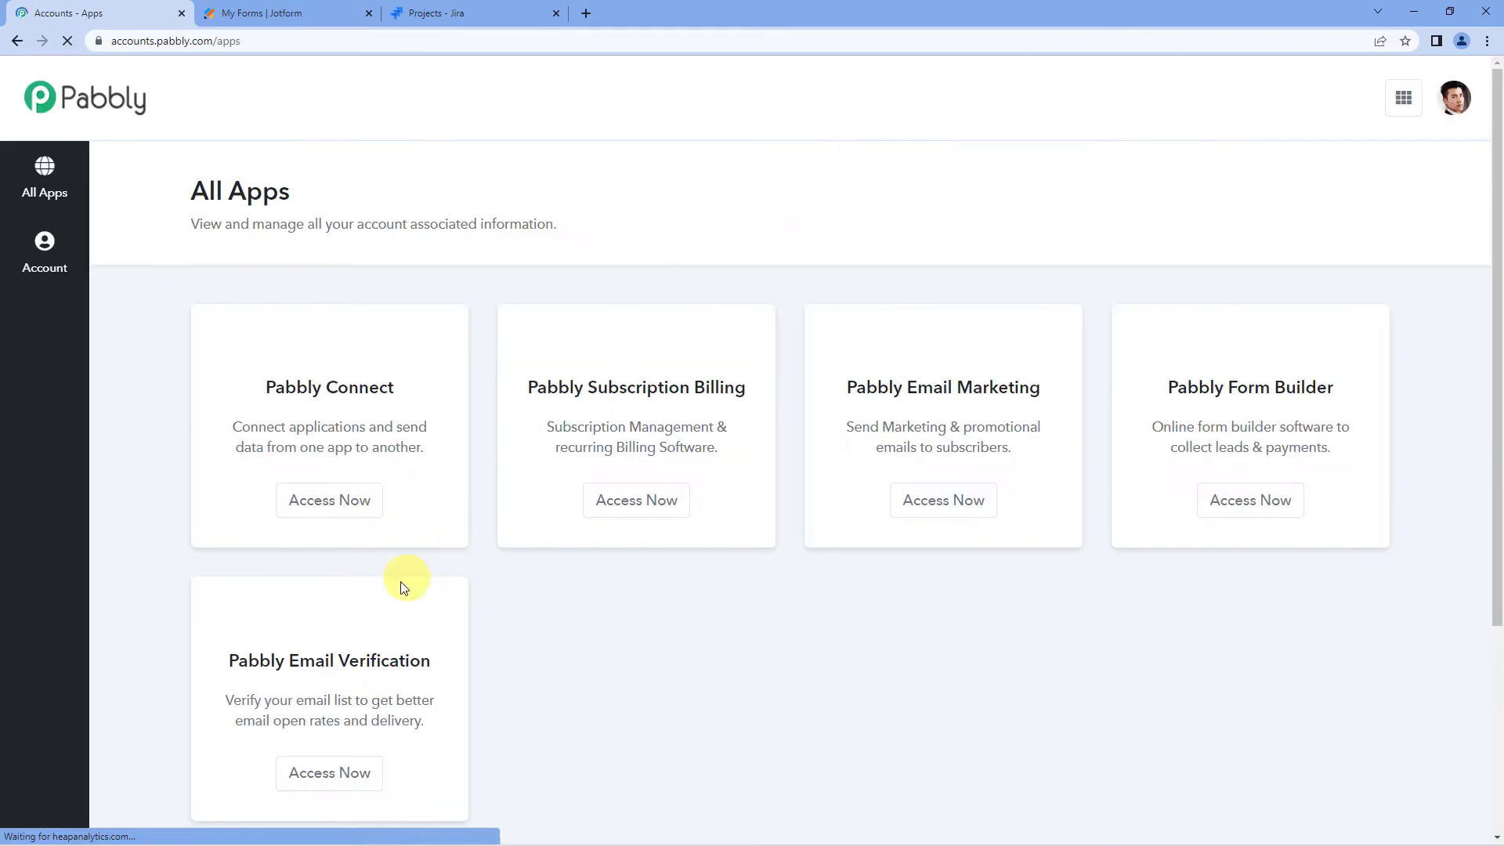
click(358, 509)
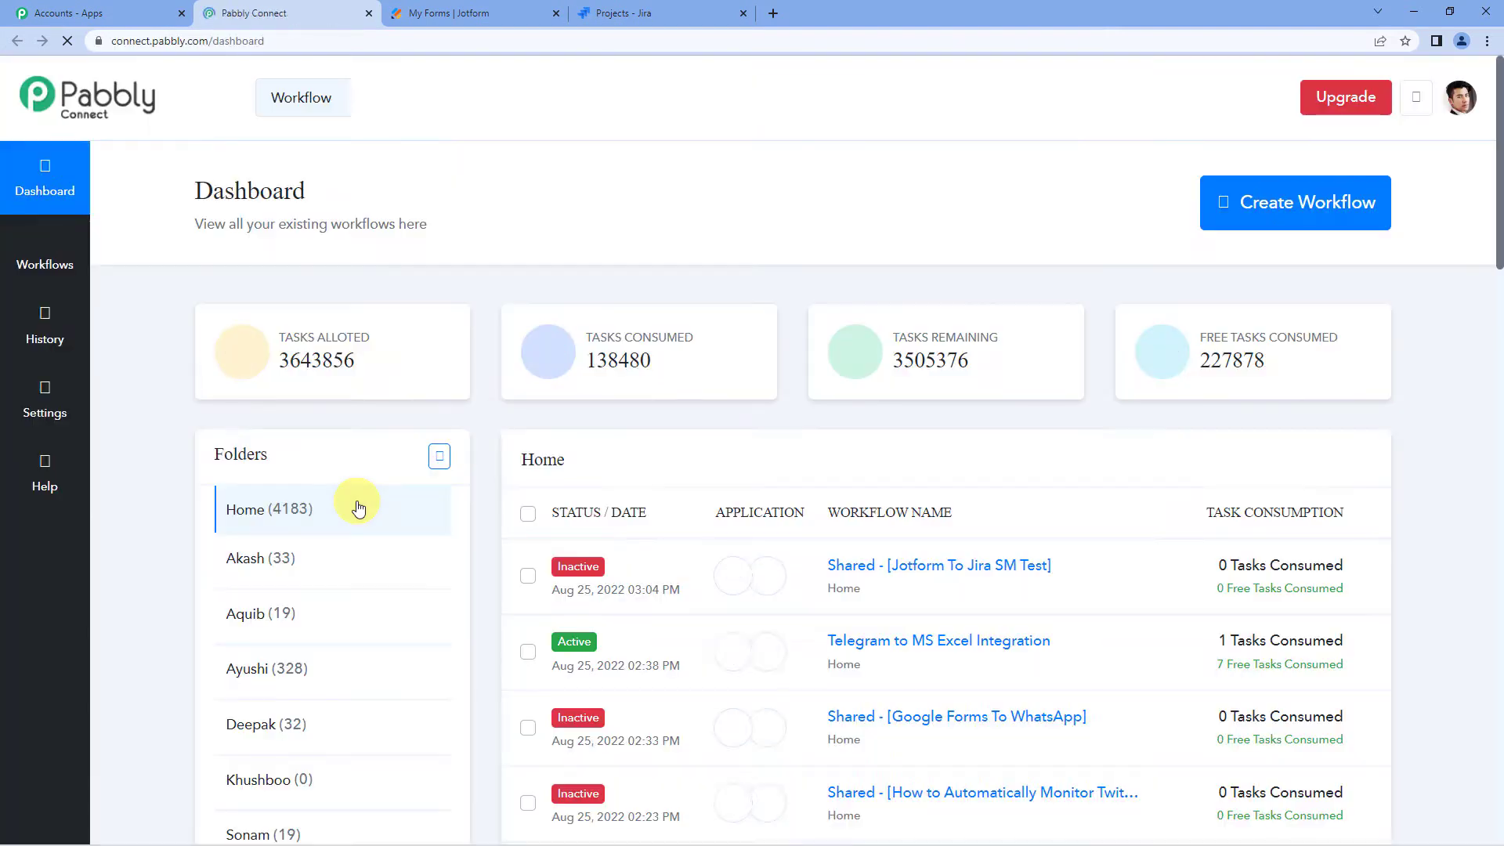
click(1302, 219)
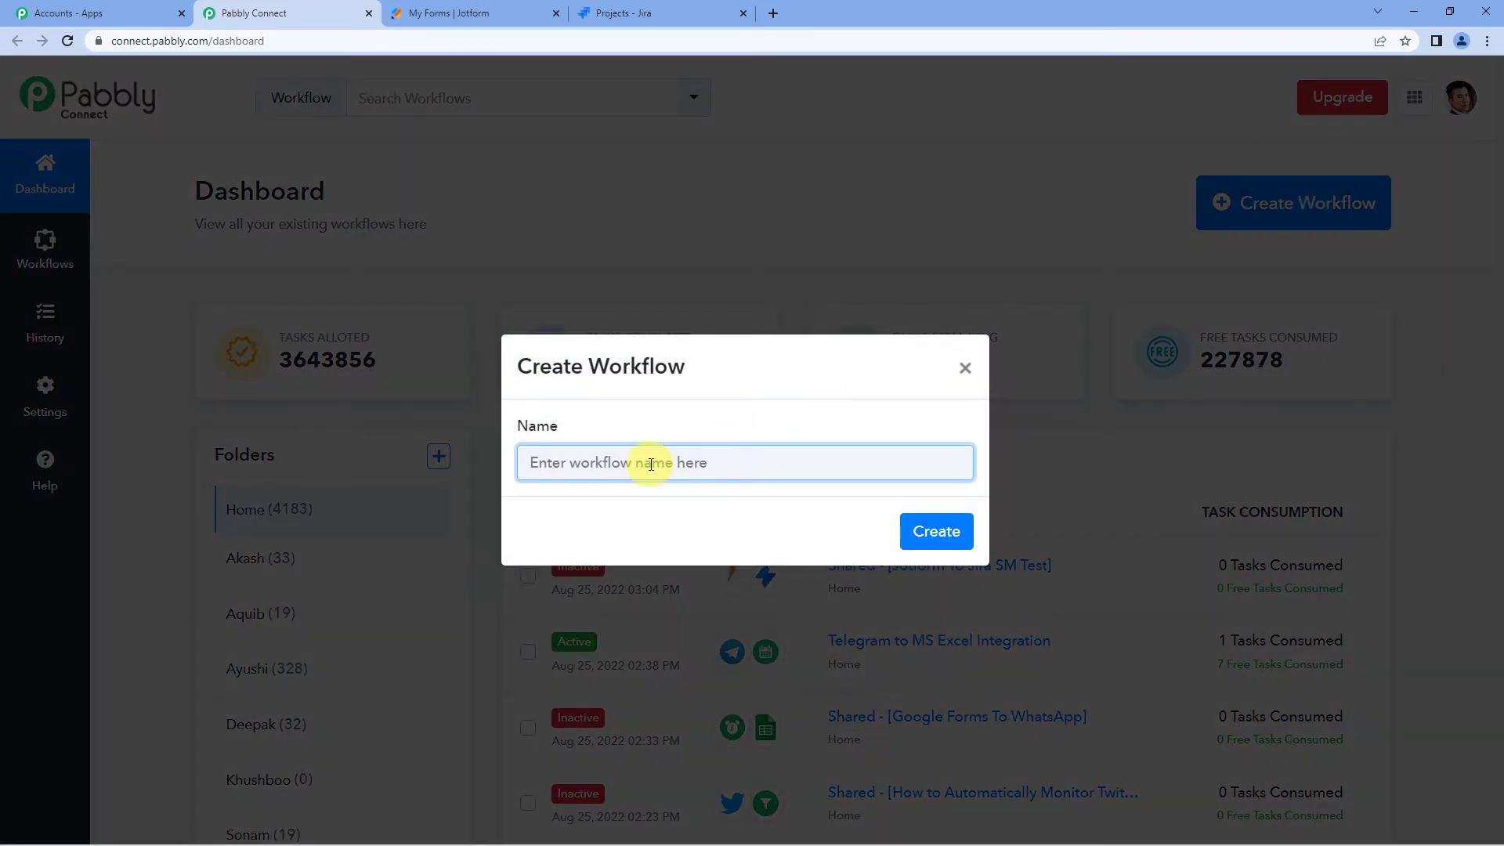
text(Jo)
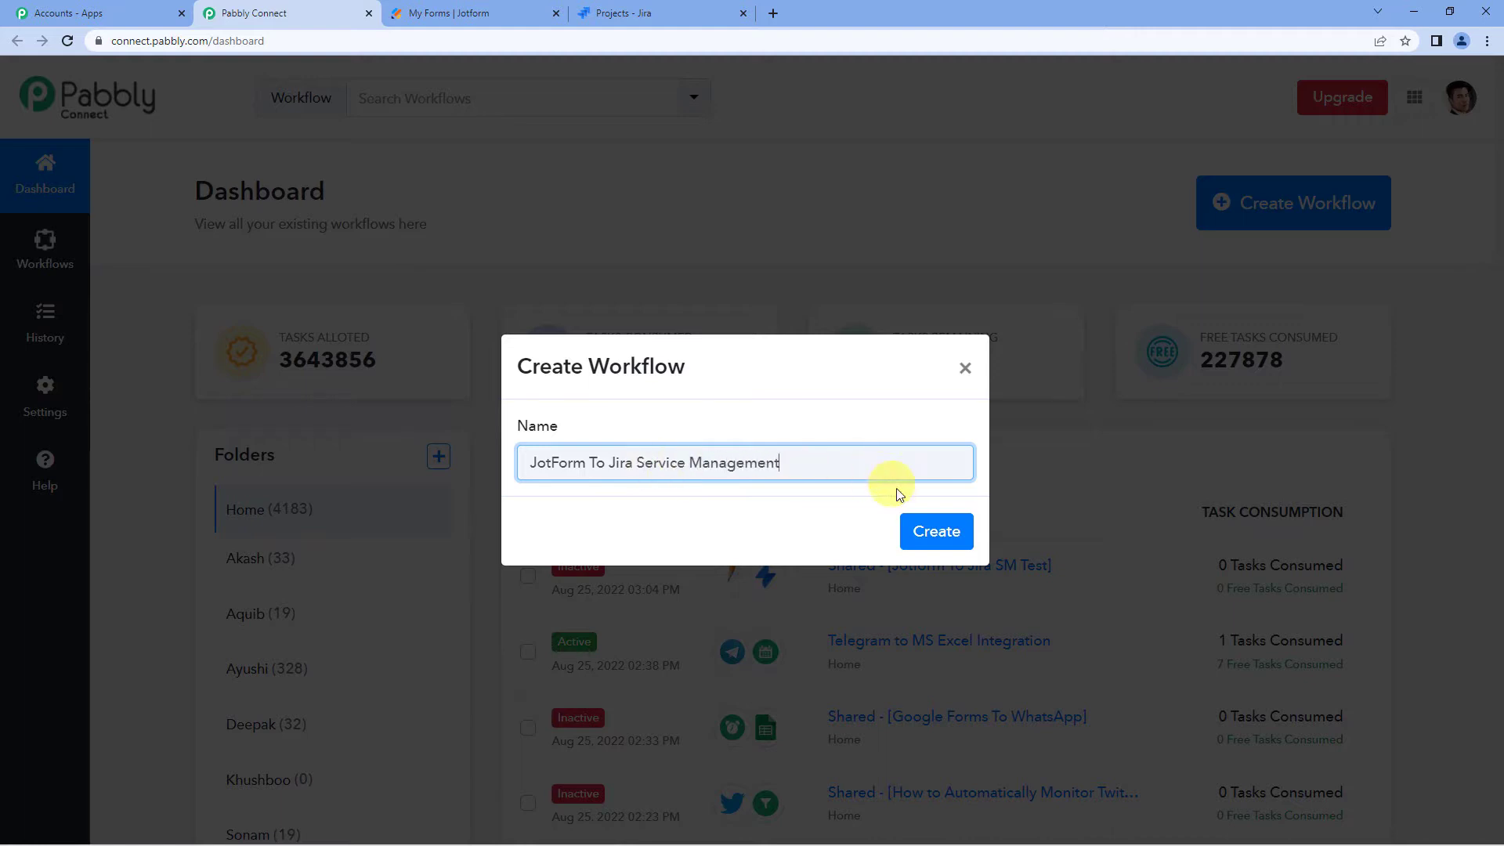
click(925, 533)
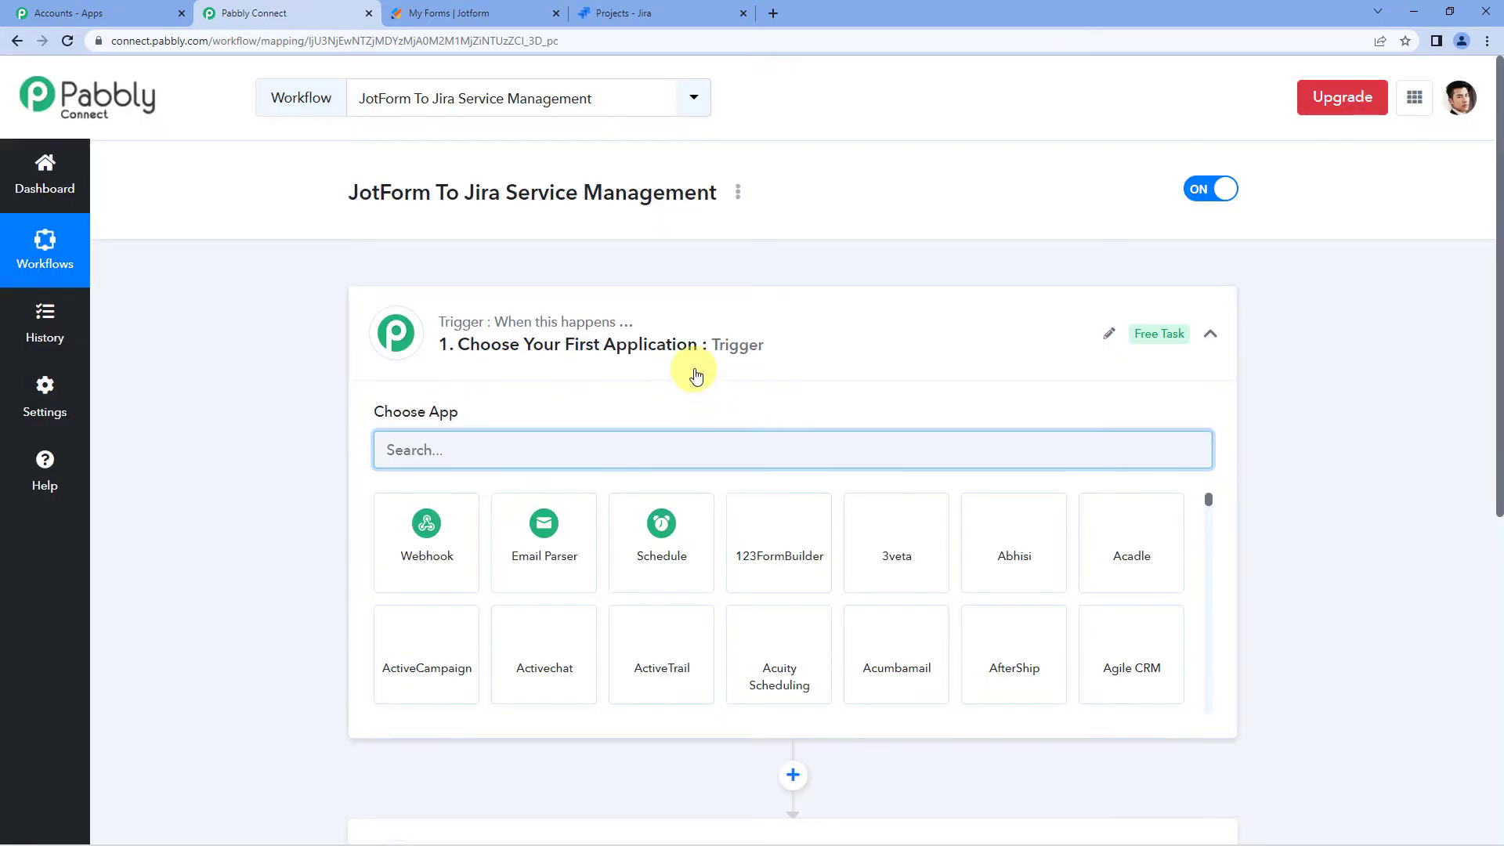
click(729, 363)
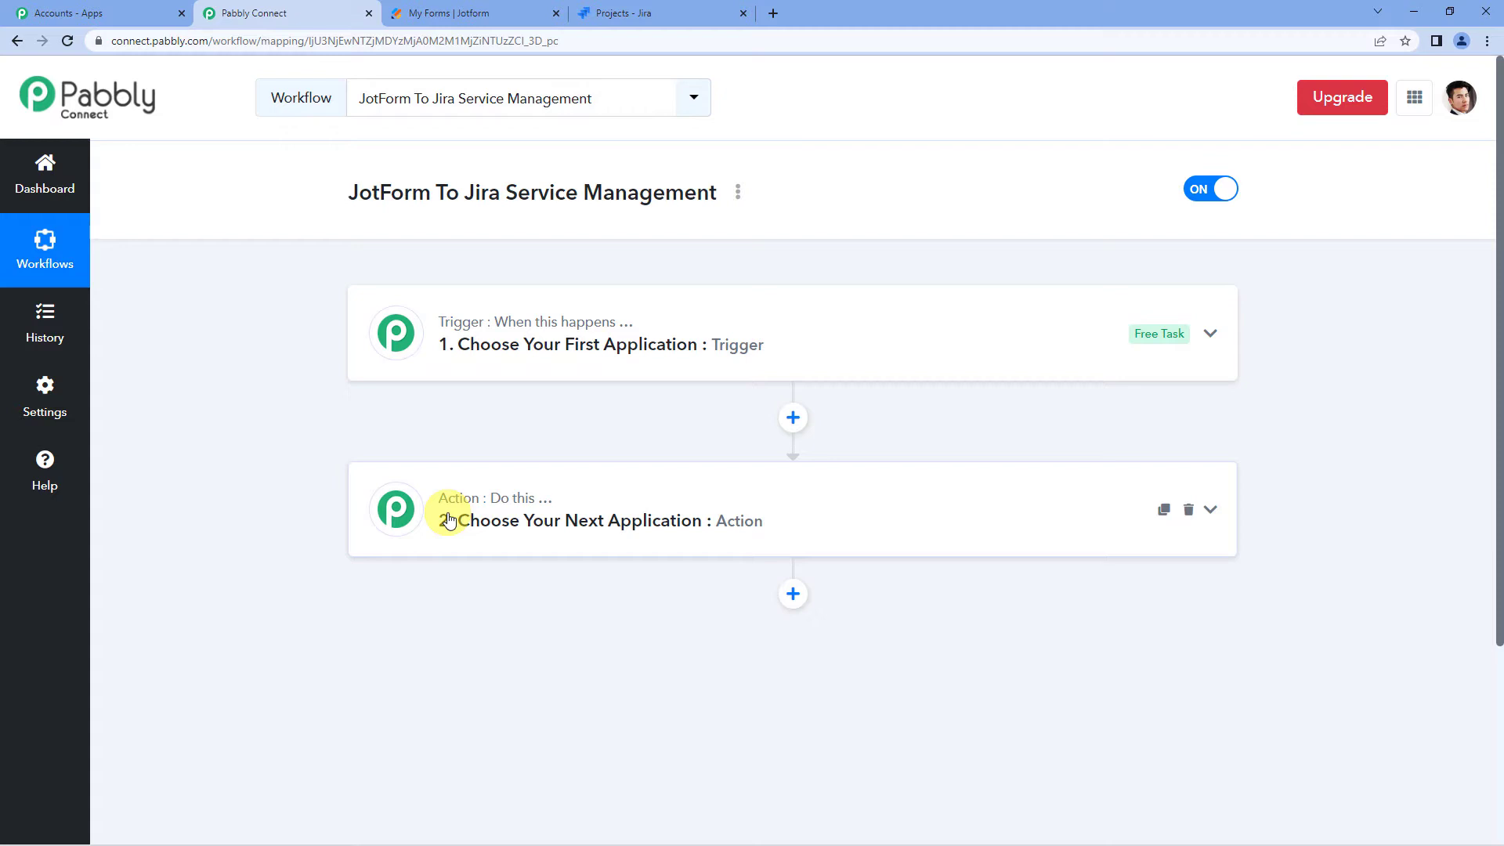
- Search 'jotform', choose JotForm as the trigger app, and set the event to New Response
click(521, 378)
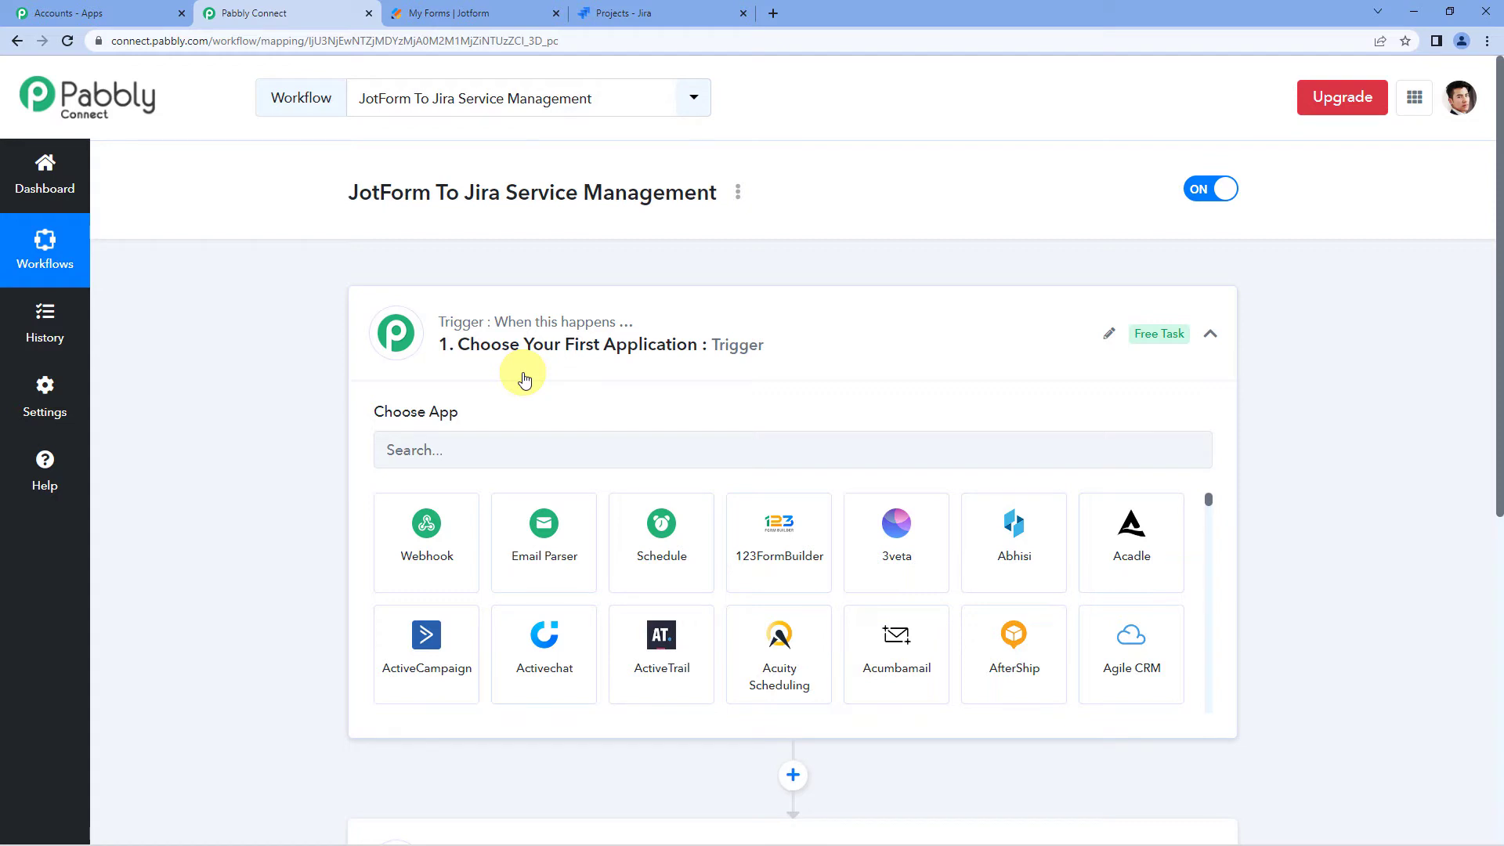
click(525, 379)
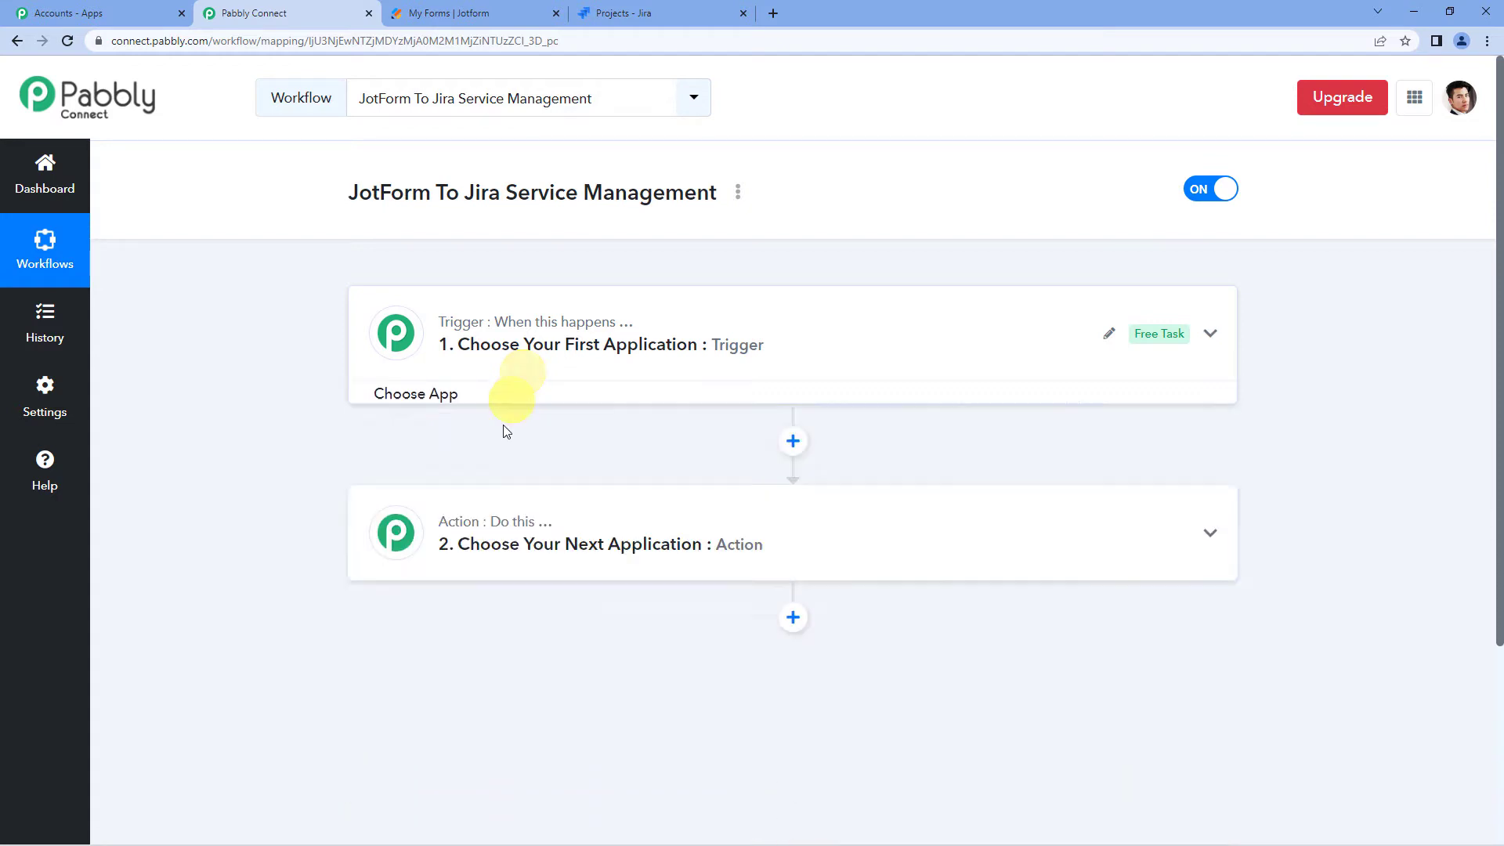
click(484, 533)
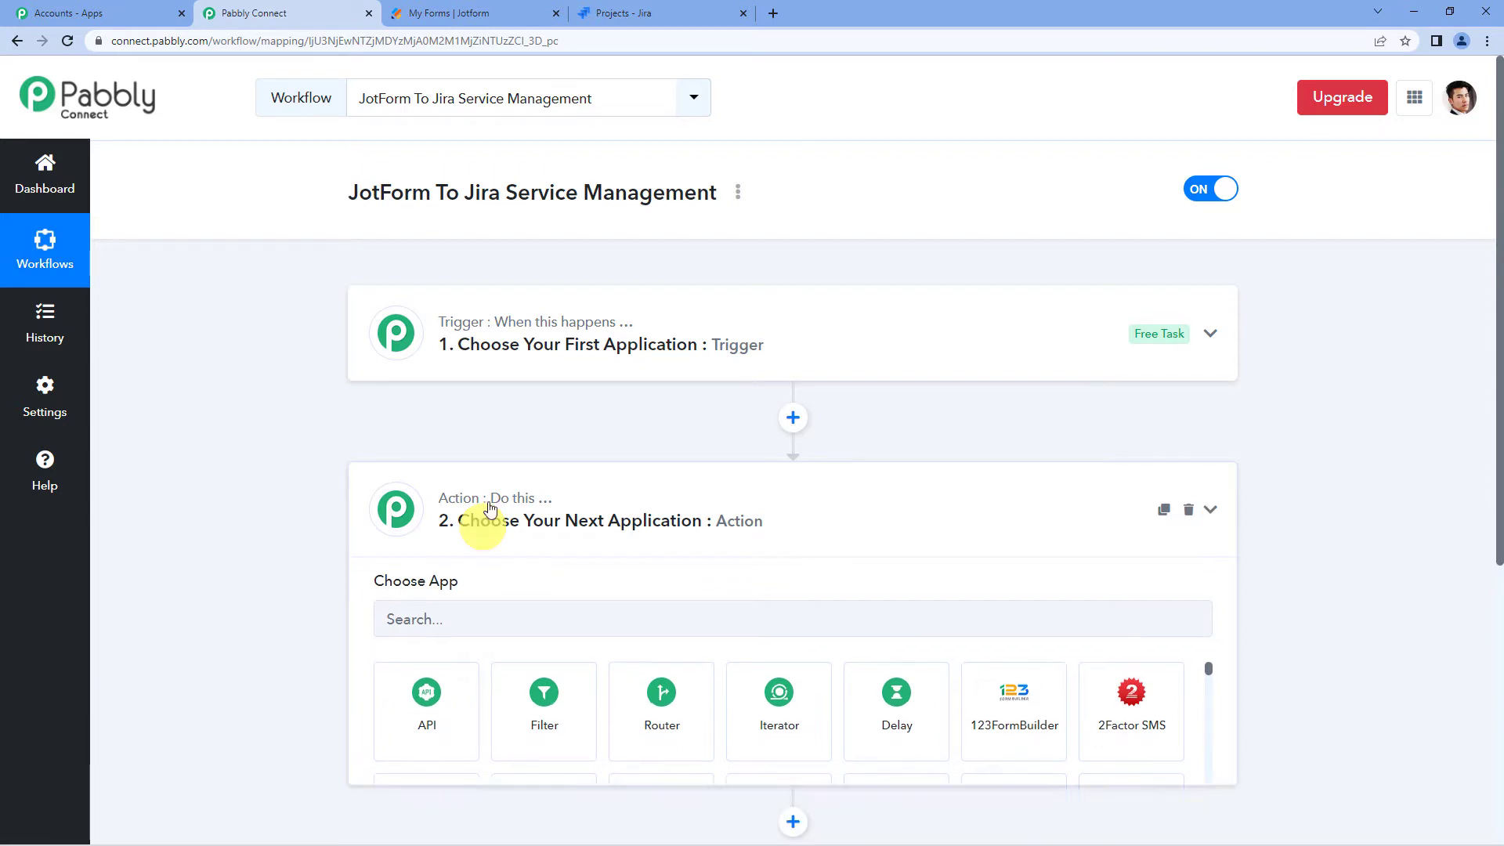
click(484, 531)
click(539, 364)
click(511, 450)
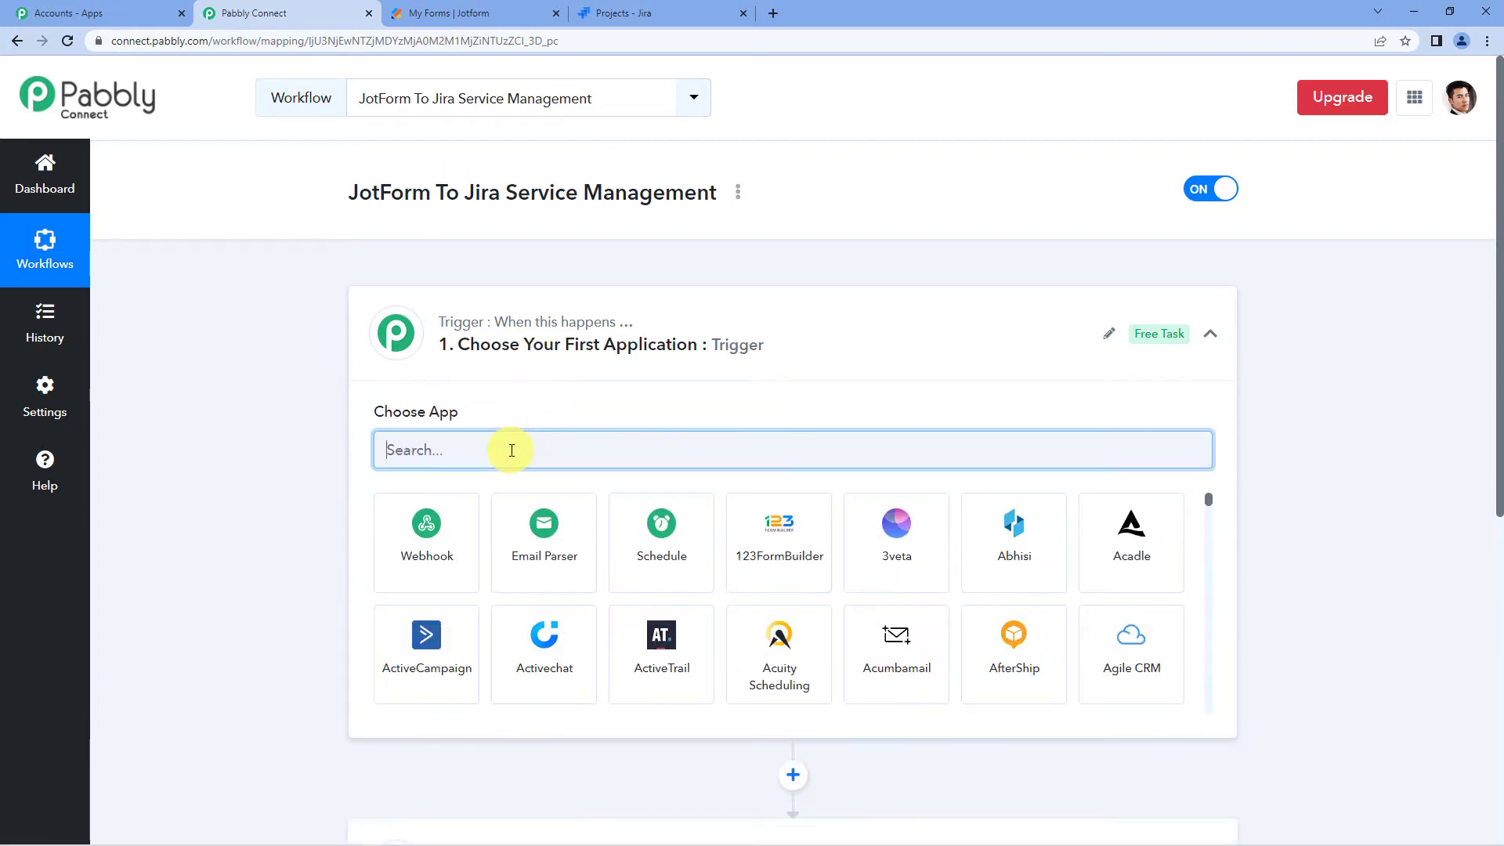
text(jot)
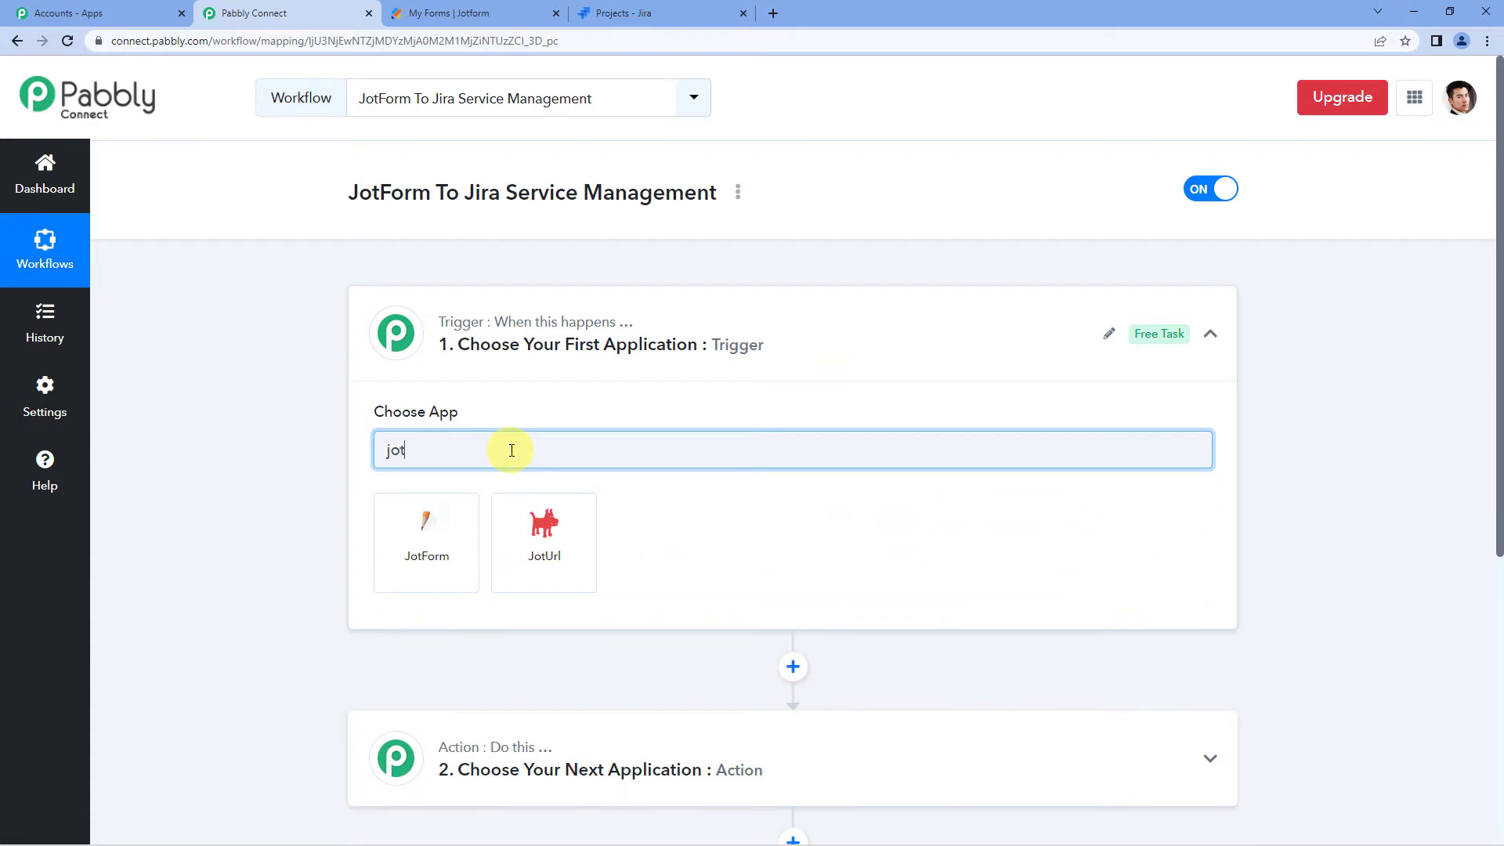
text(for)
click(437, 539)
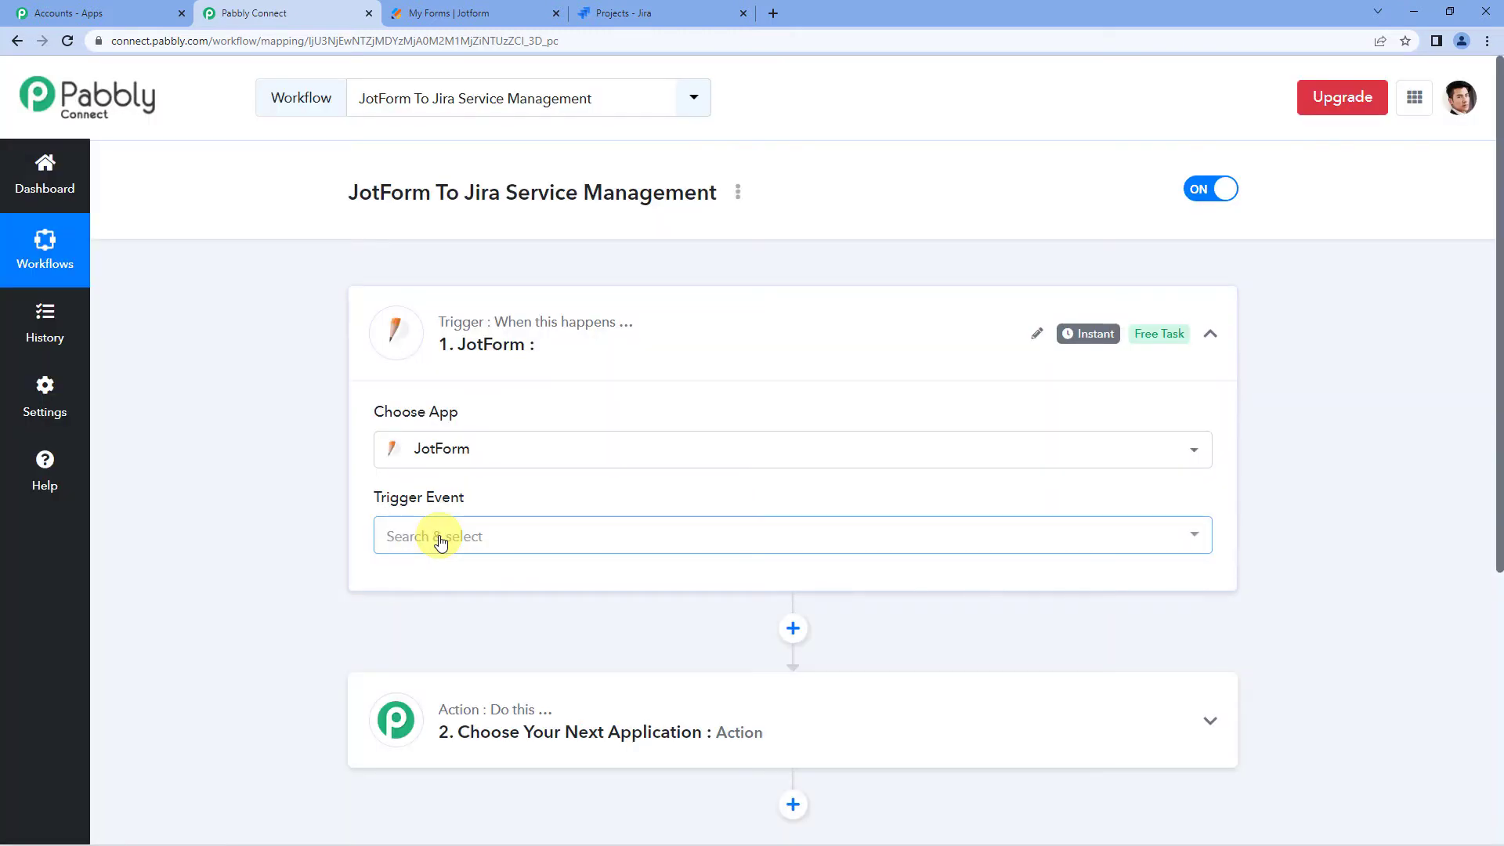
click(459, 536)
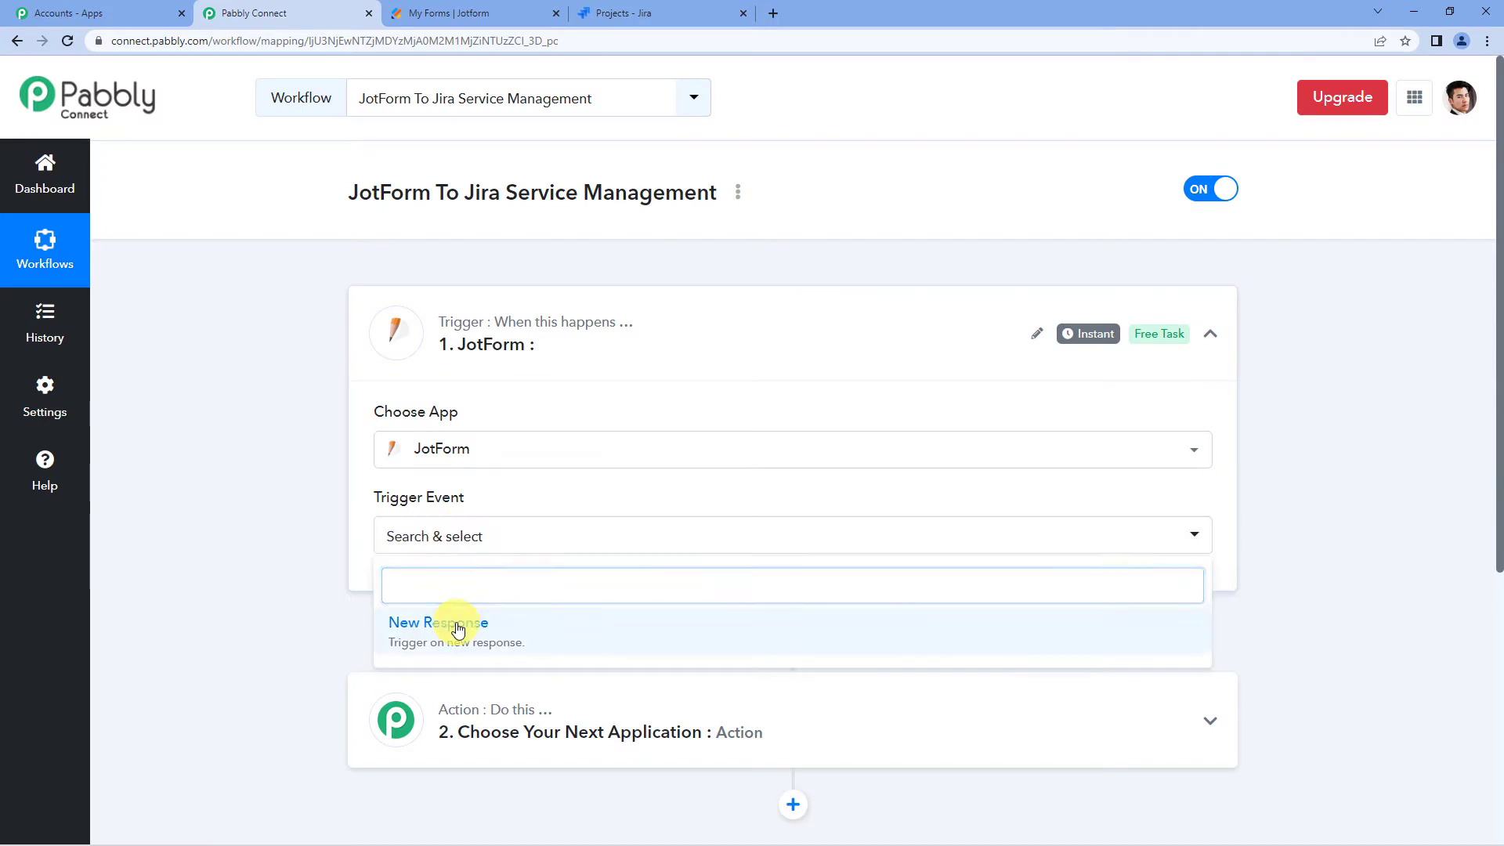
click(456, 623)
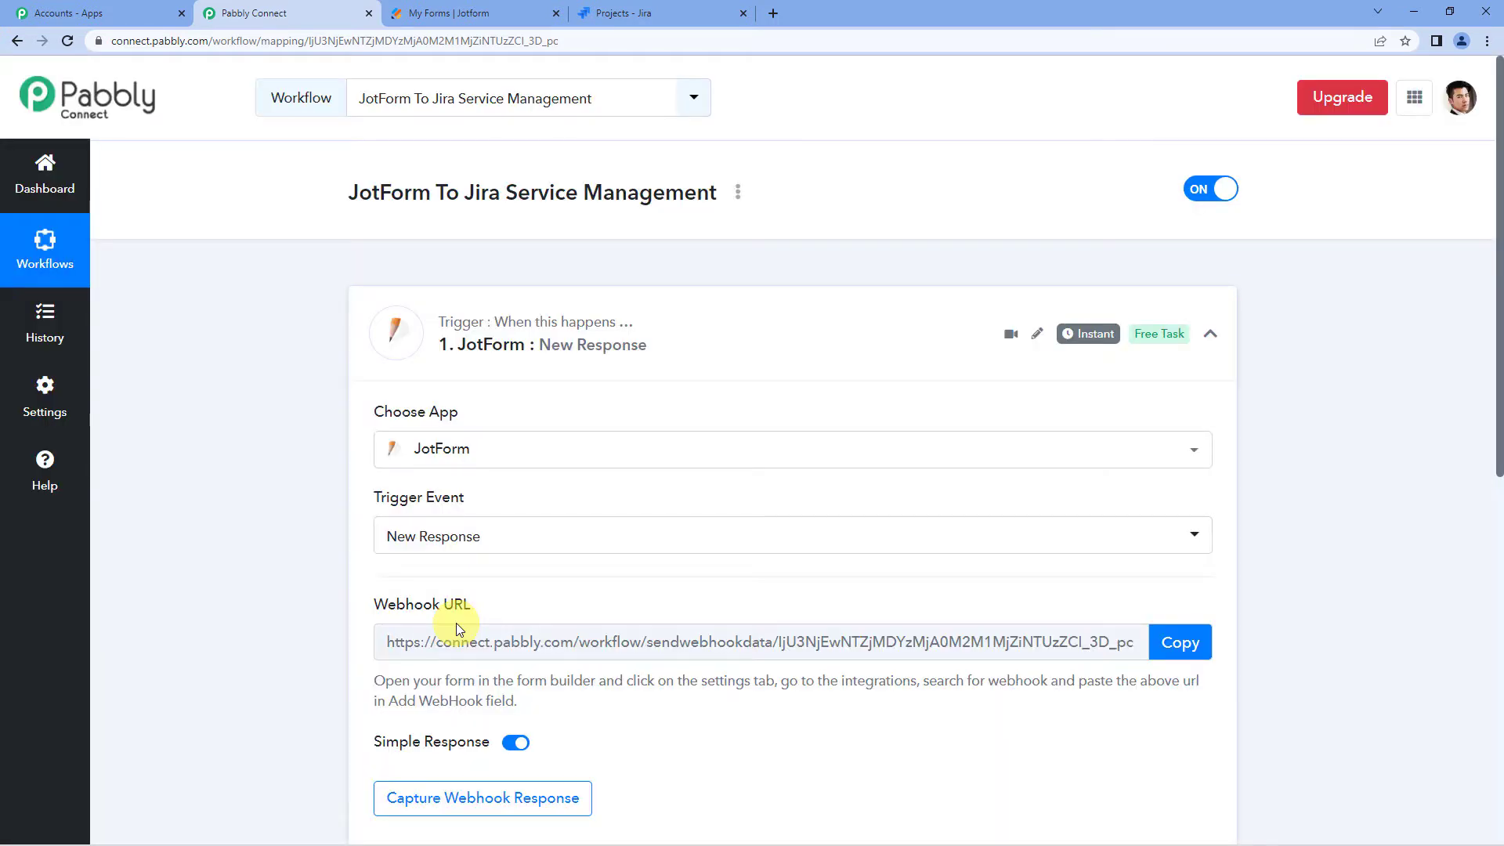
- Copy the trigger's webhook URL and switch to the Jotform My Forms tab
scroll(770, 561, down, 1)
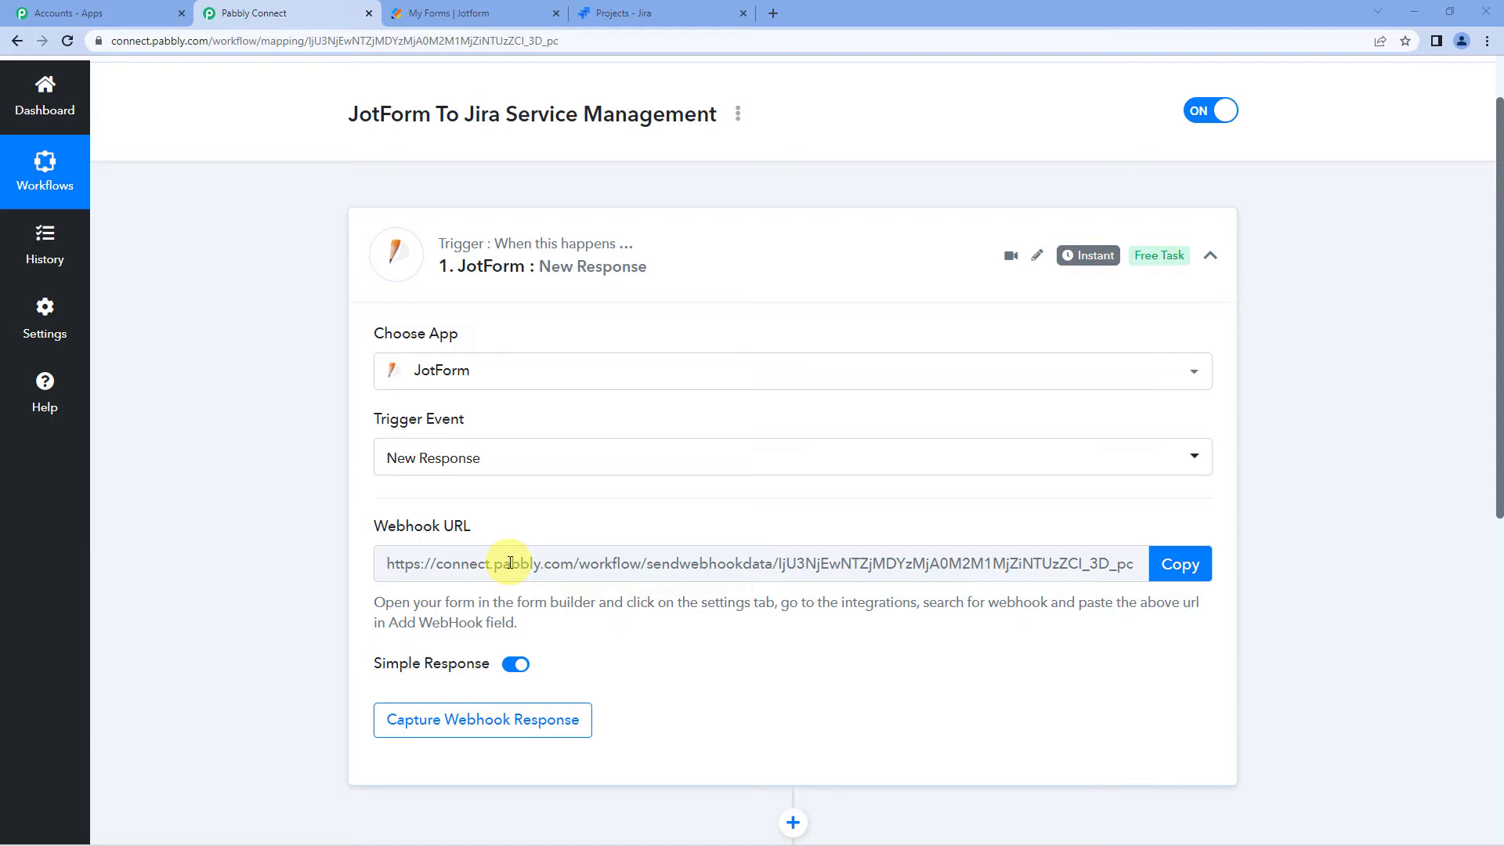
click(1176, 577)
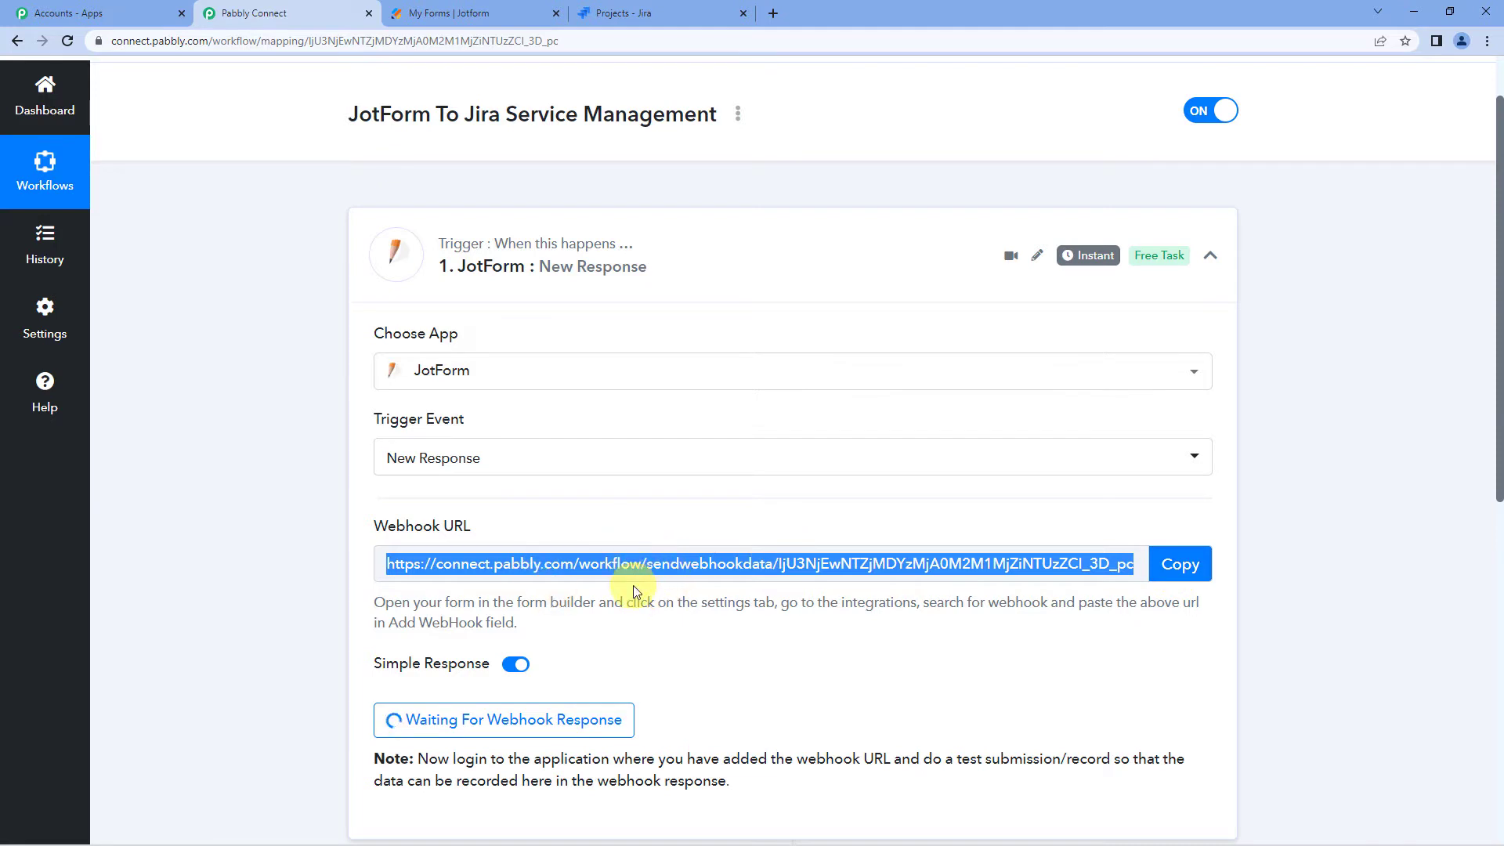
scroll(647, 574, down, 1)
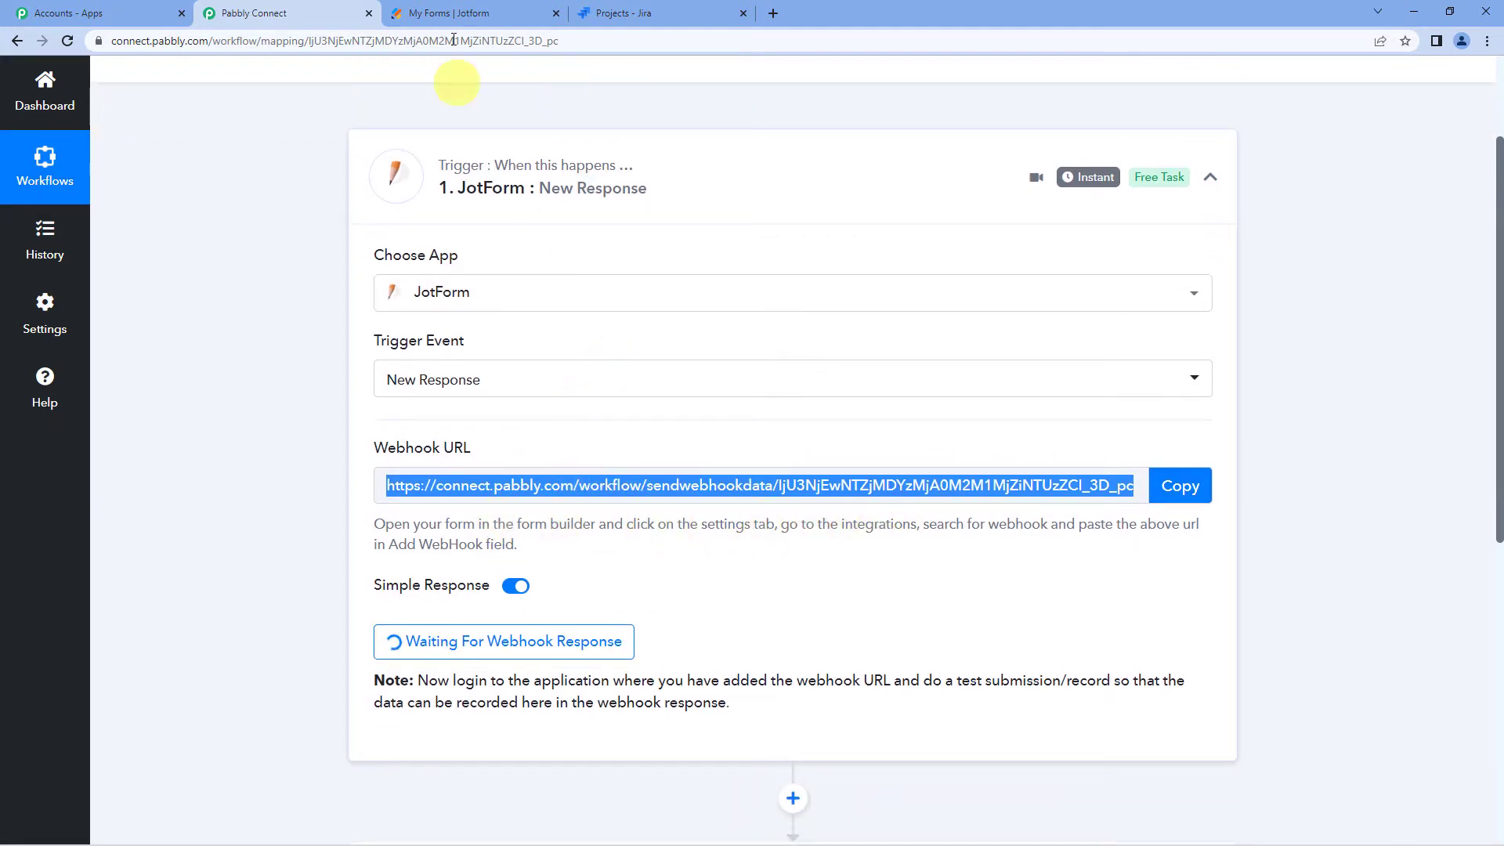
click(449, 15)
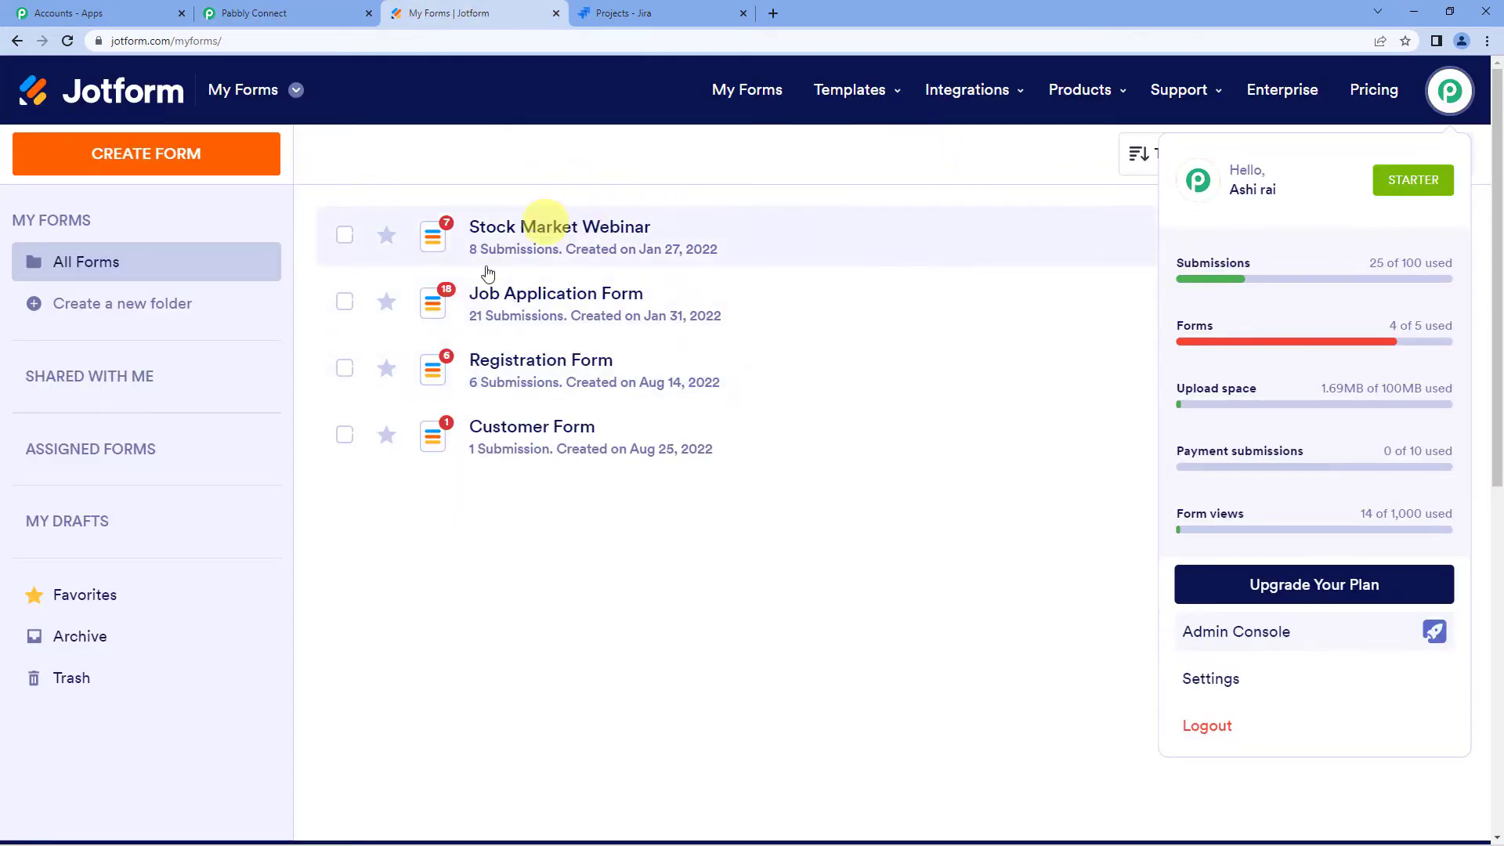
- Open Customer Form in the Jotform builder and review its Name, Email, Phone, Issue fields
click(571, 435)
click(1262, 436)
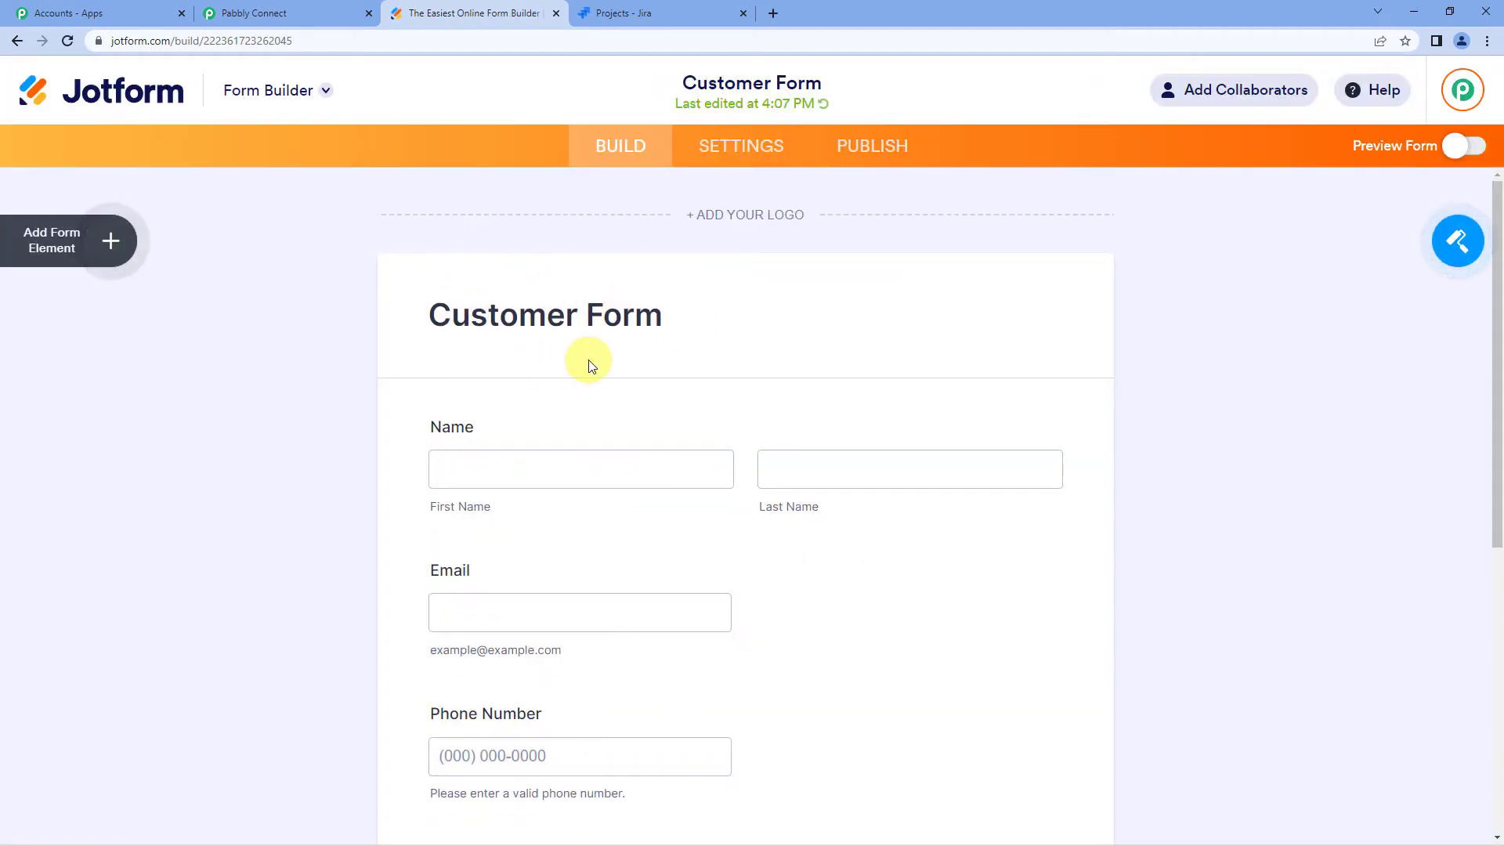
scroll(589, 367, down, 3)
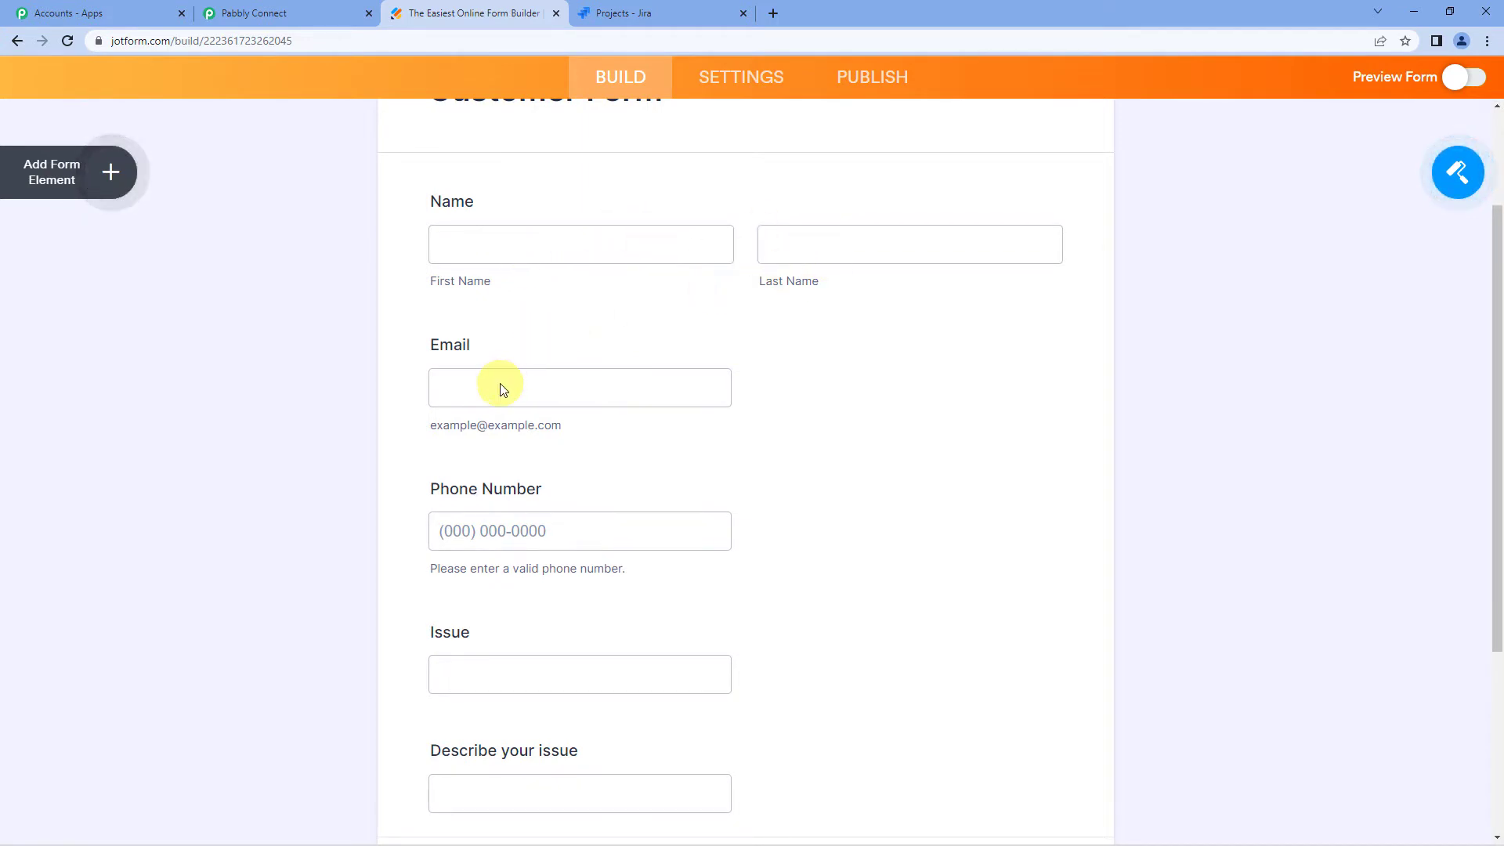
scroll(500, 383, down, 1)
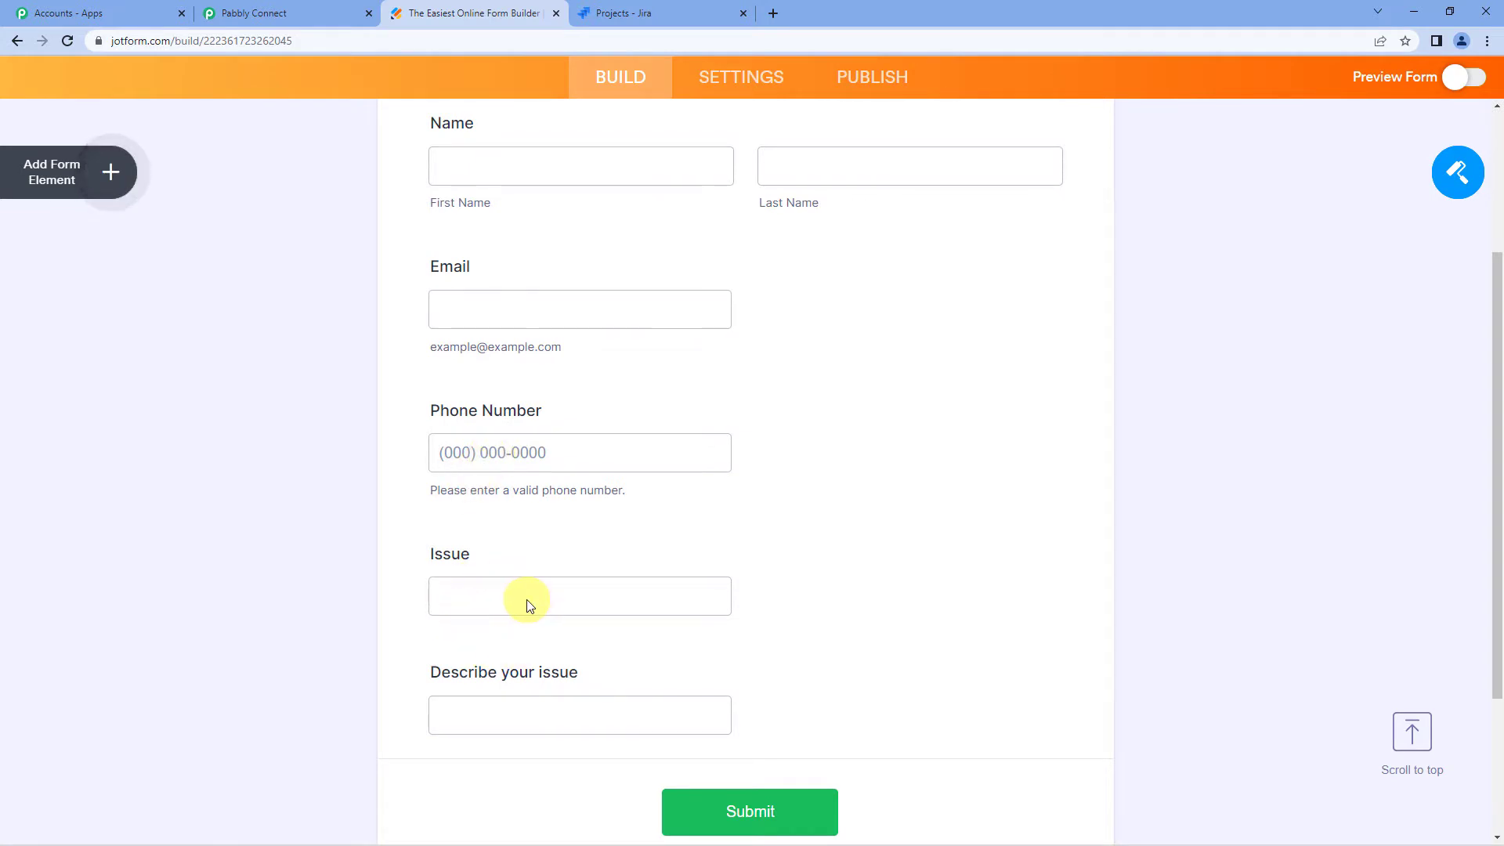
scroll(516, 619, down, 2)
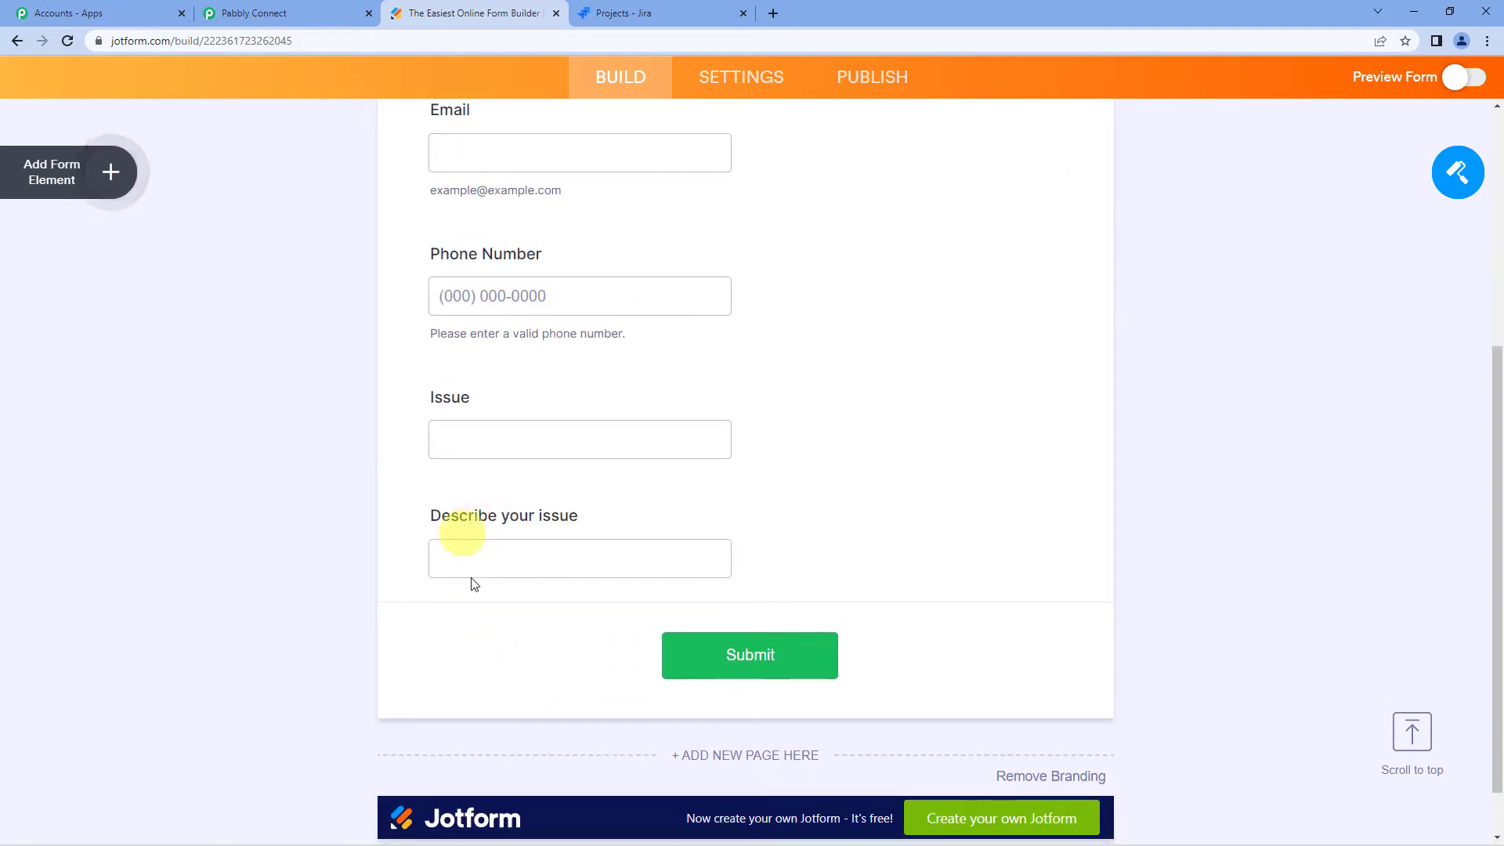
scroll(755, 461, up, 6)
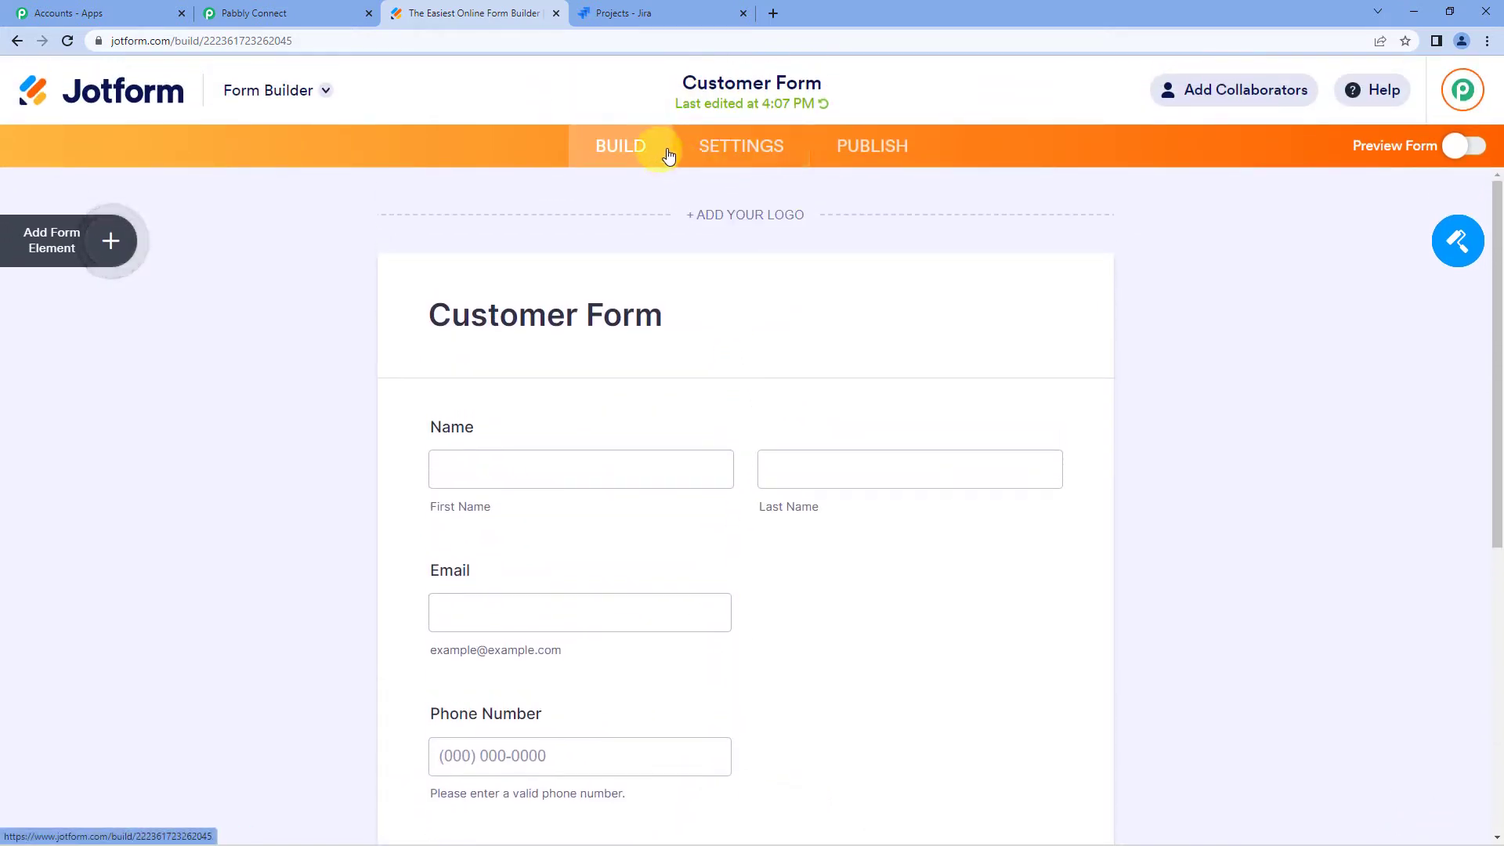
- Find and open the WebHooks integration in the Customer Form's settings
click(740, 157)
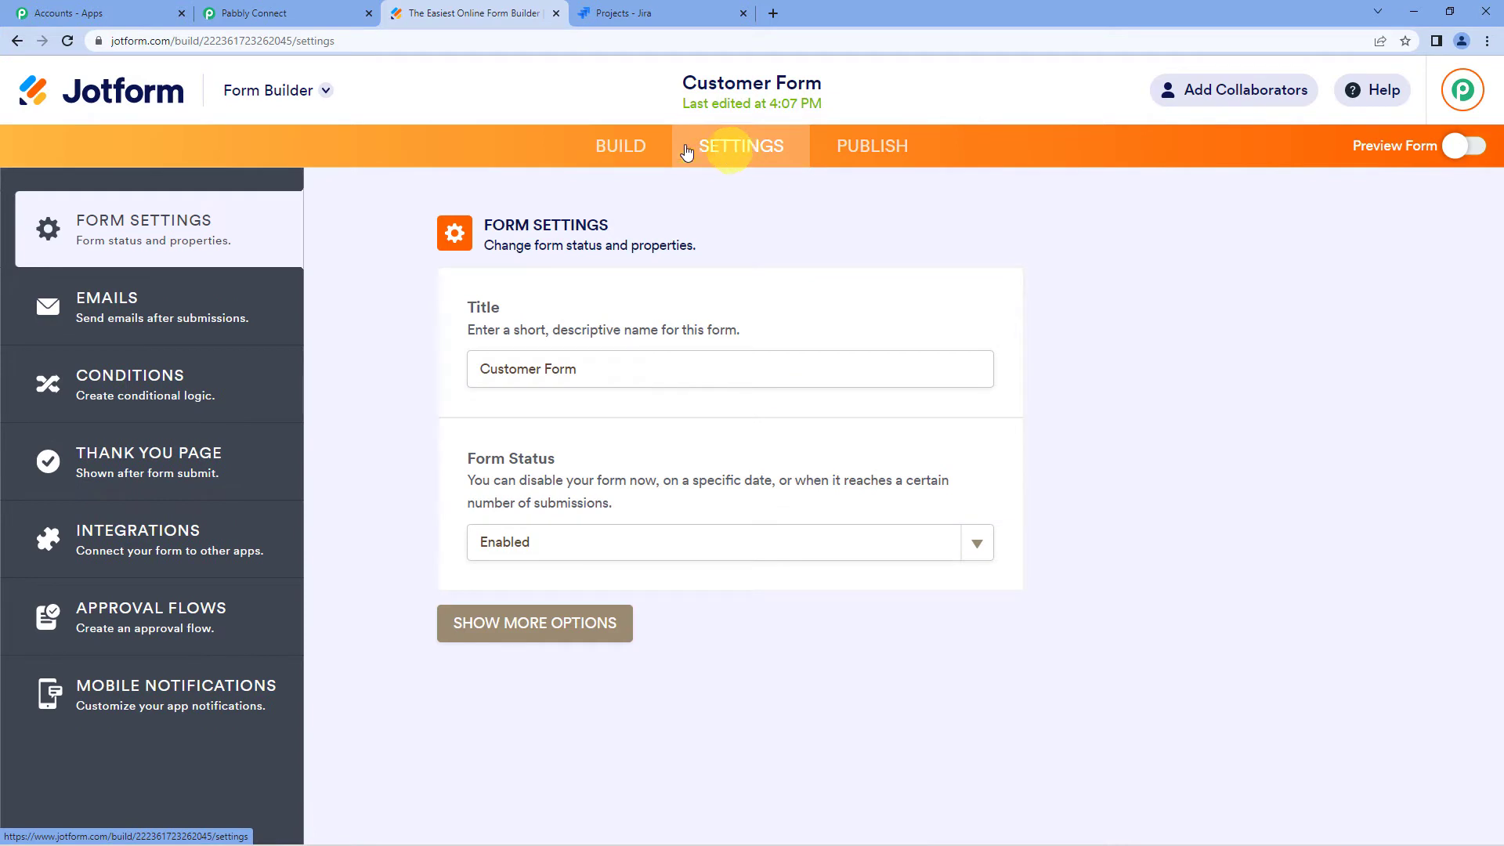
click(109, 537)
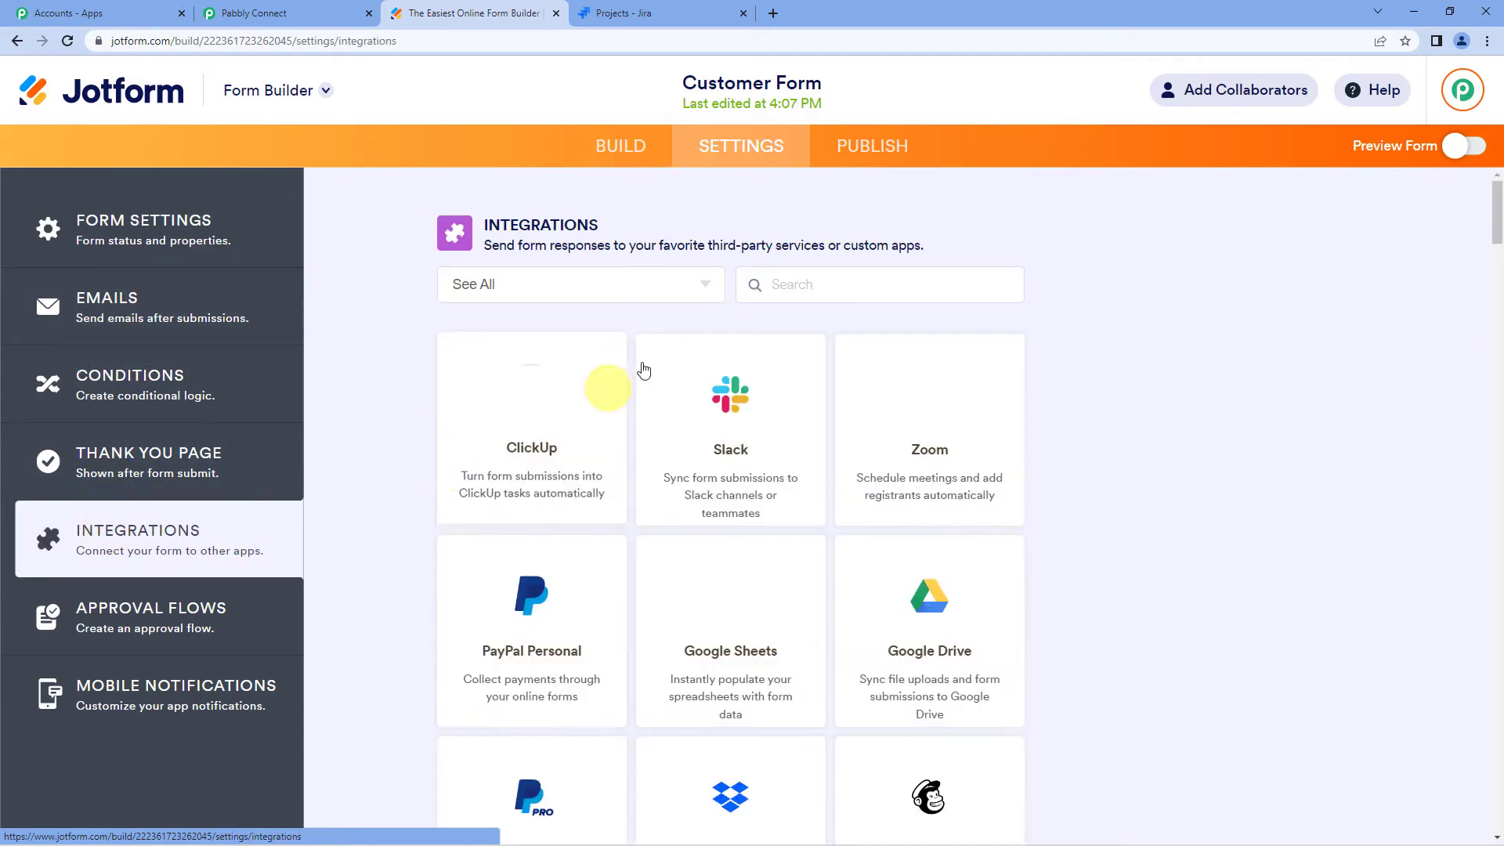
click(795, 290)
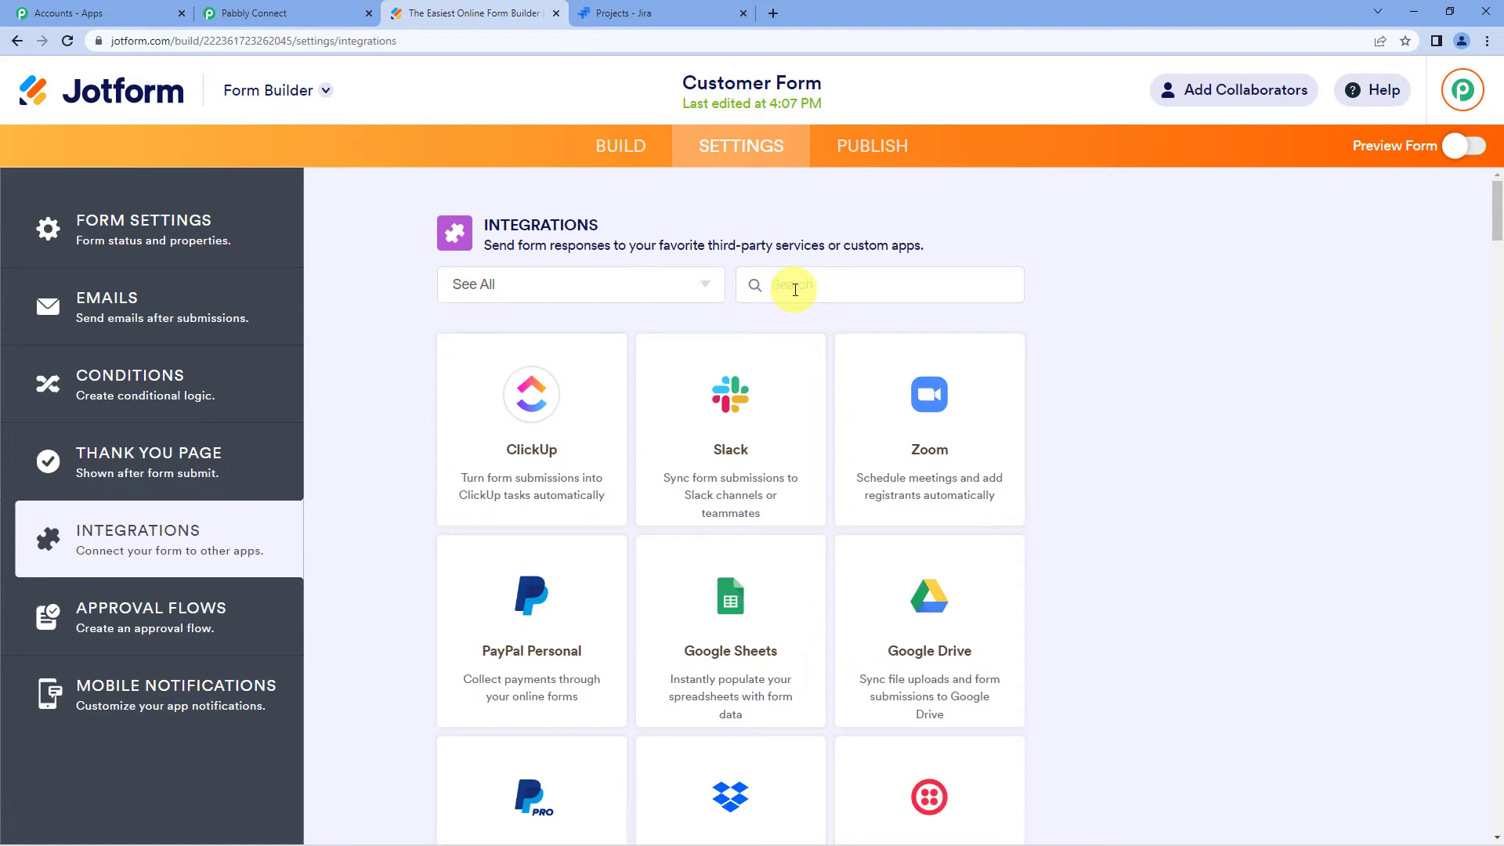
text(web)
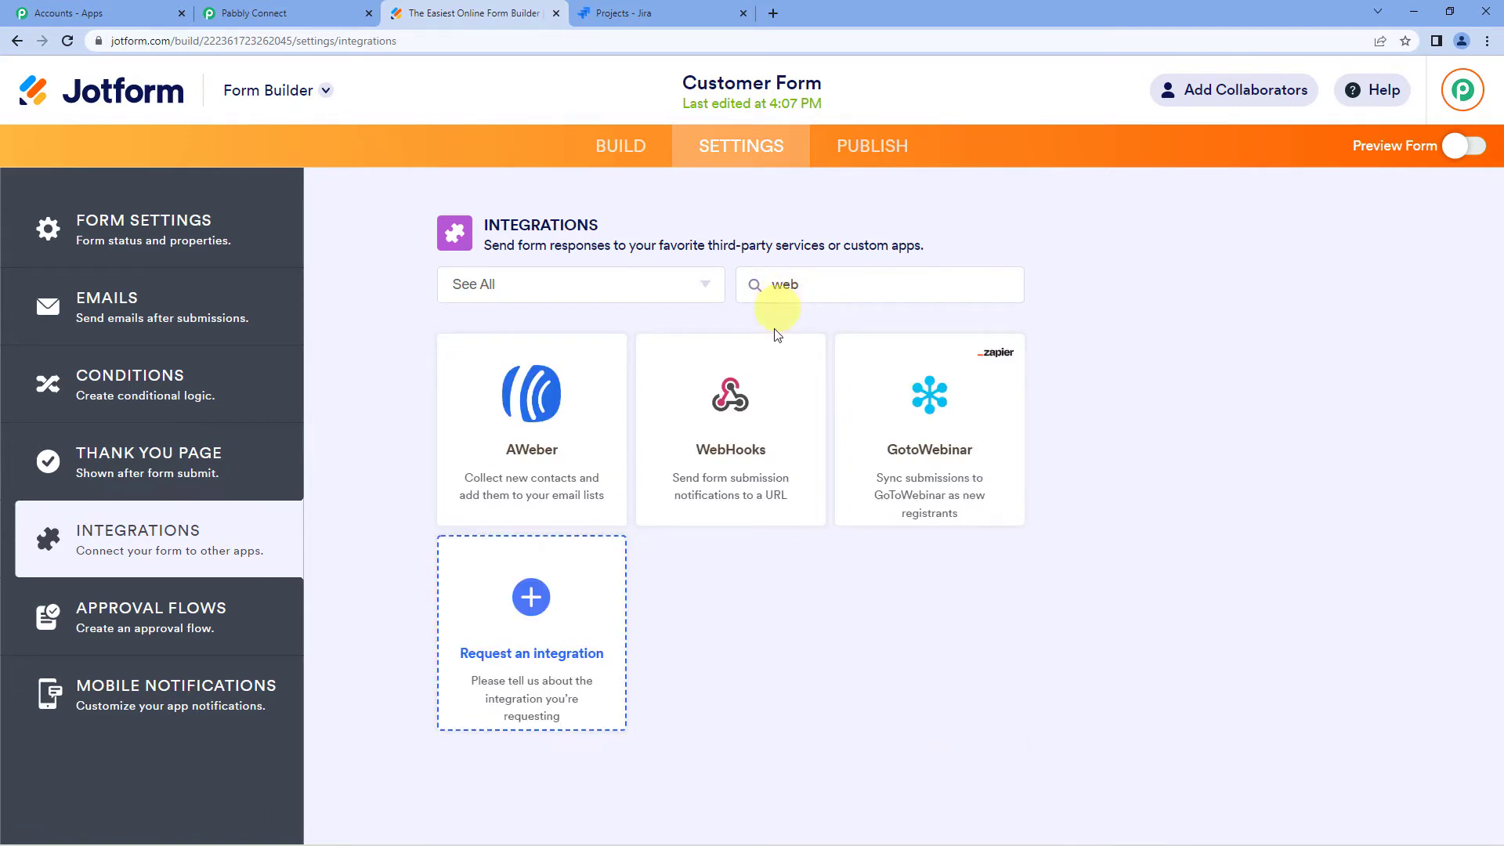
click(759, 427)
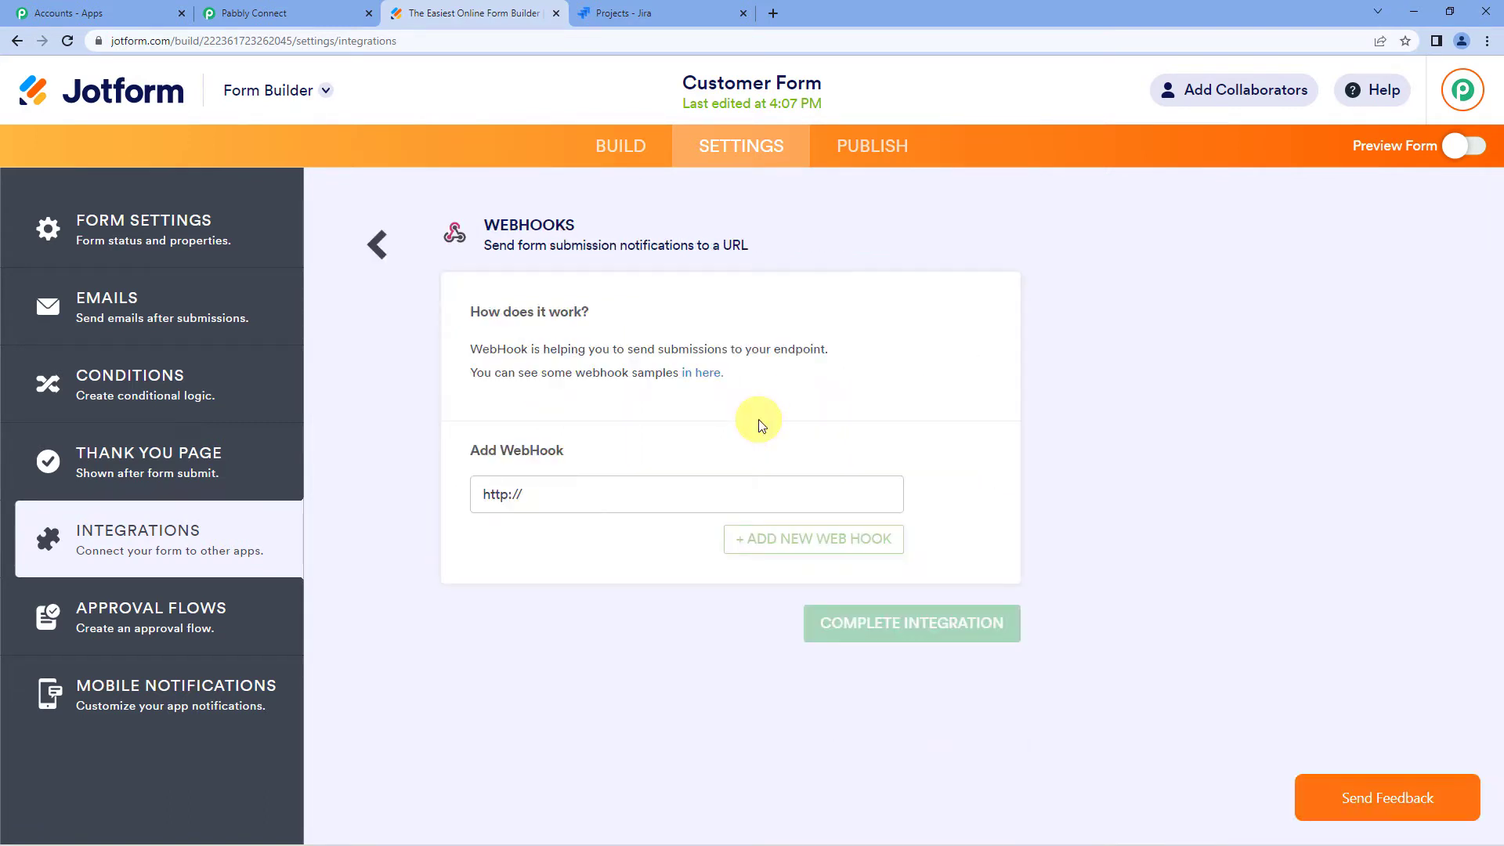
- Paste the Pabbly webhook URL, complete the integration, and return to Pabbly Connect
click(537, 492)
drag(537, 492, 462, 492)
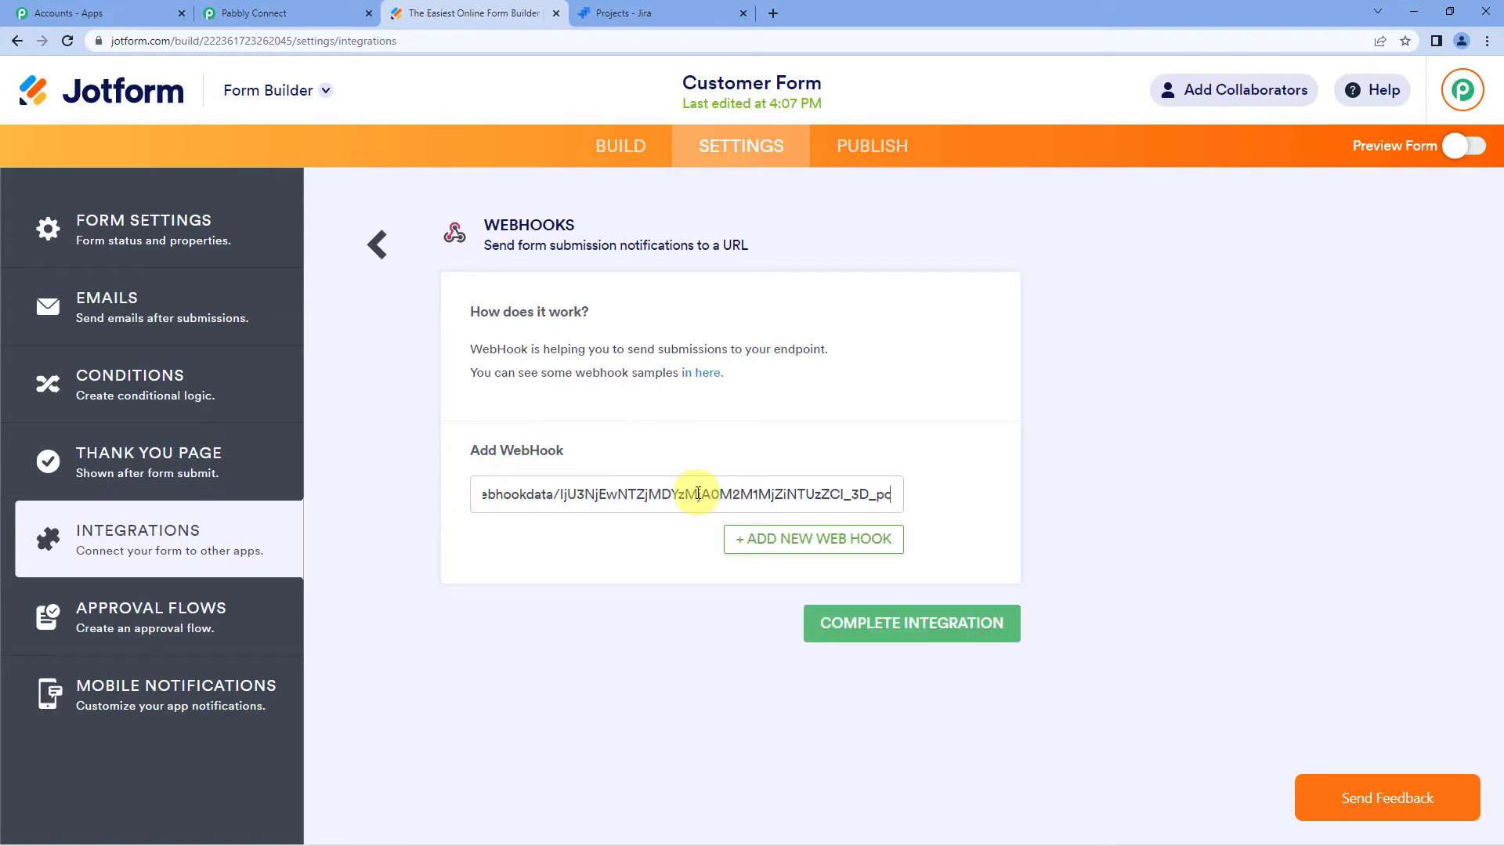
click(291, 13)
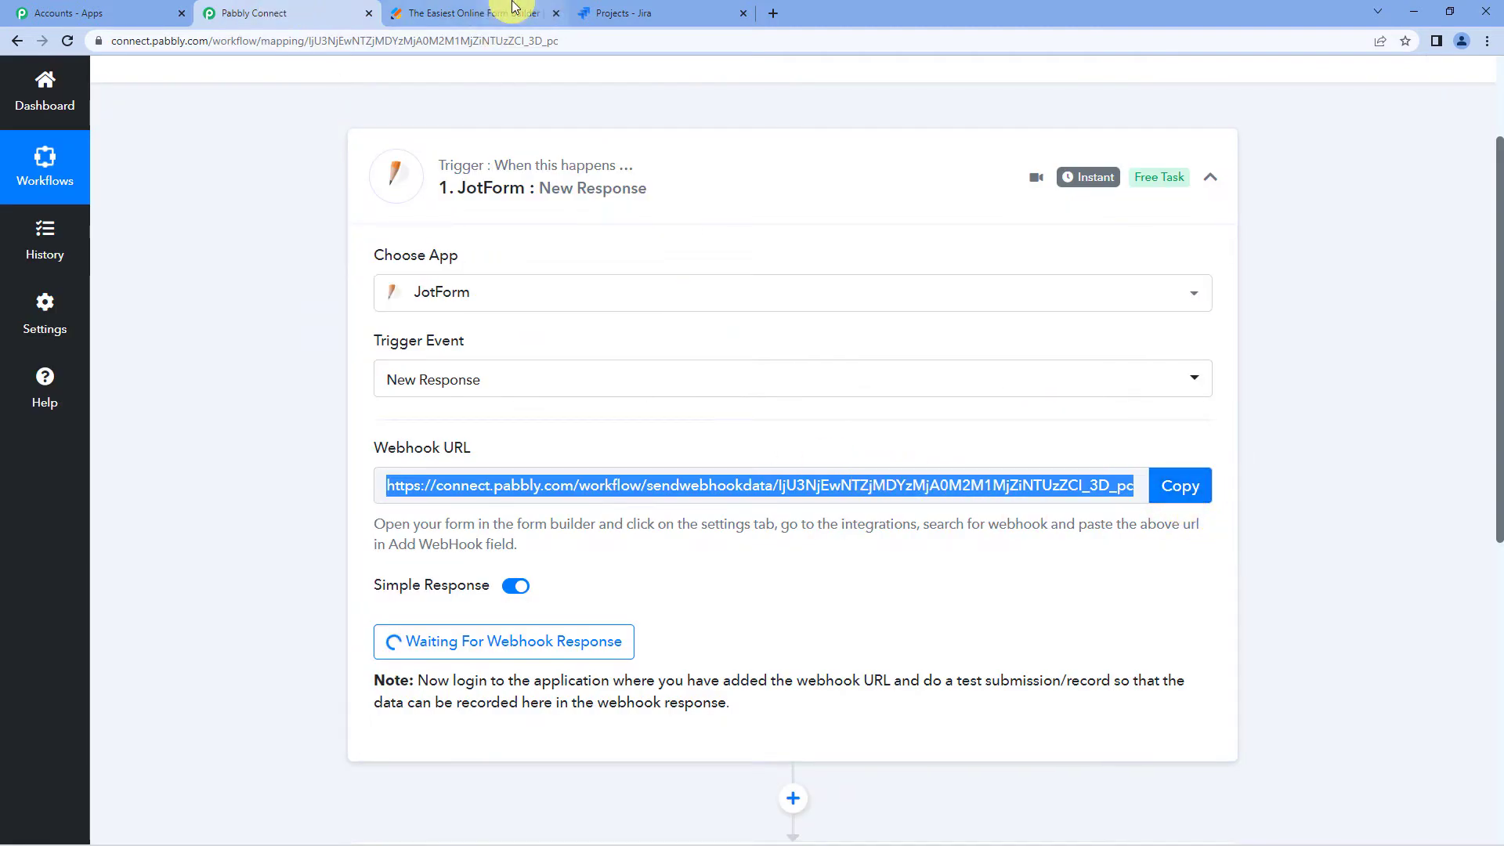
click(474, 13)
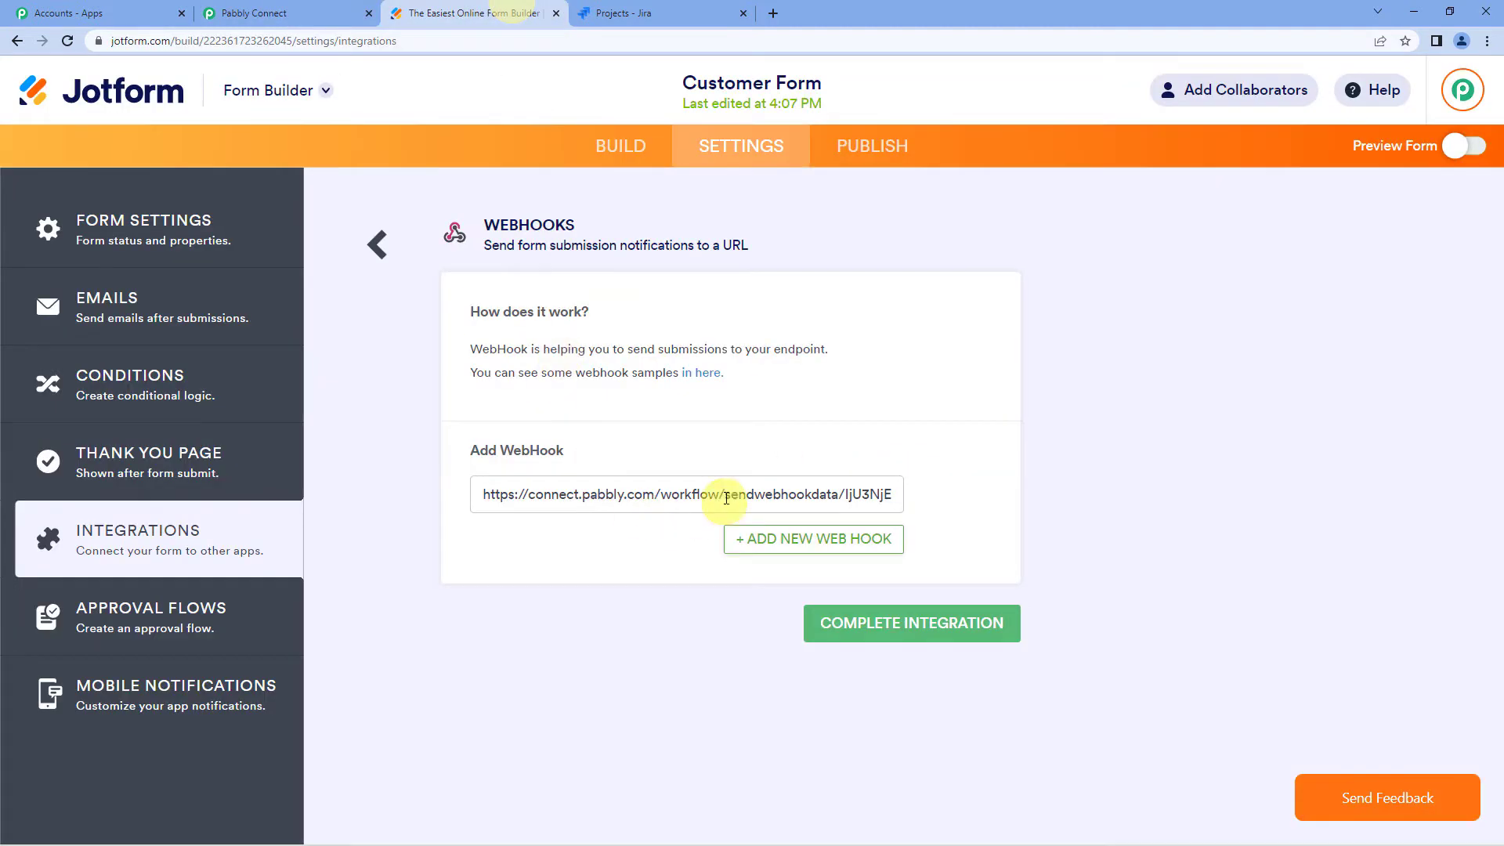
click(873, 642)
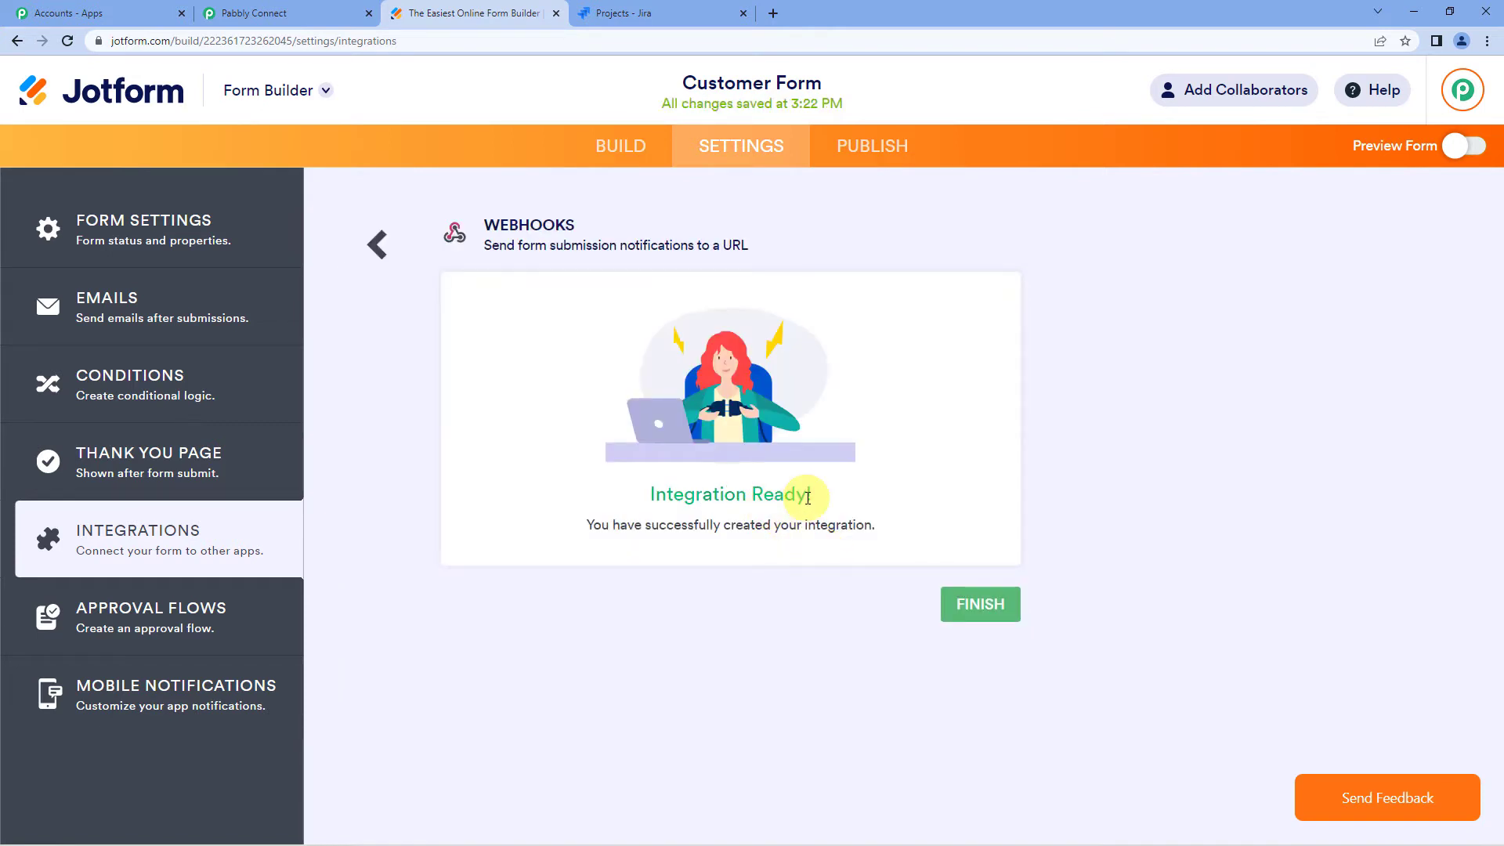
click(237, 11)
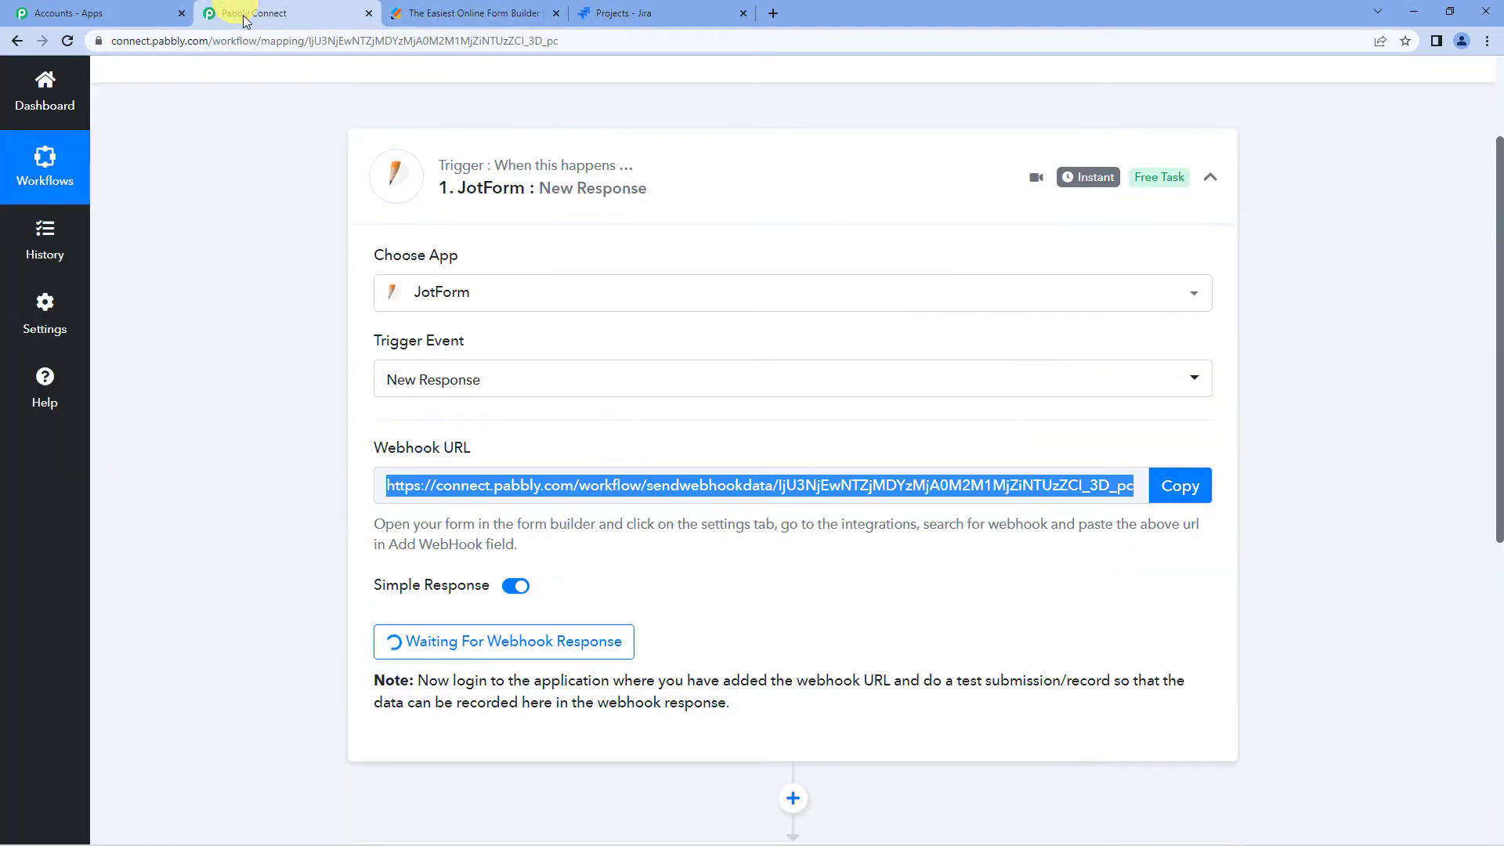
- Return to the Customer Form in the Jotform builder and turn on Preview Form
scroll(533, 391, down, 2)
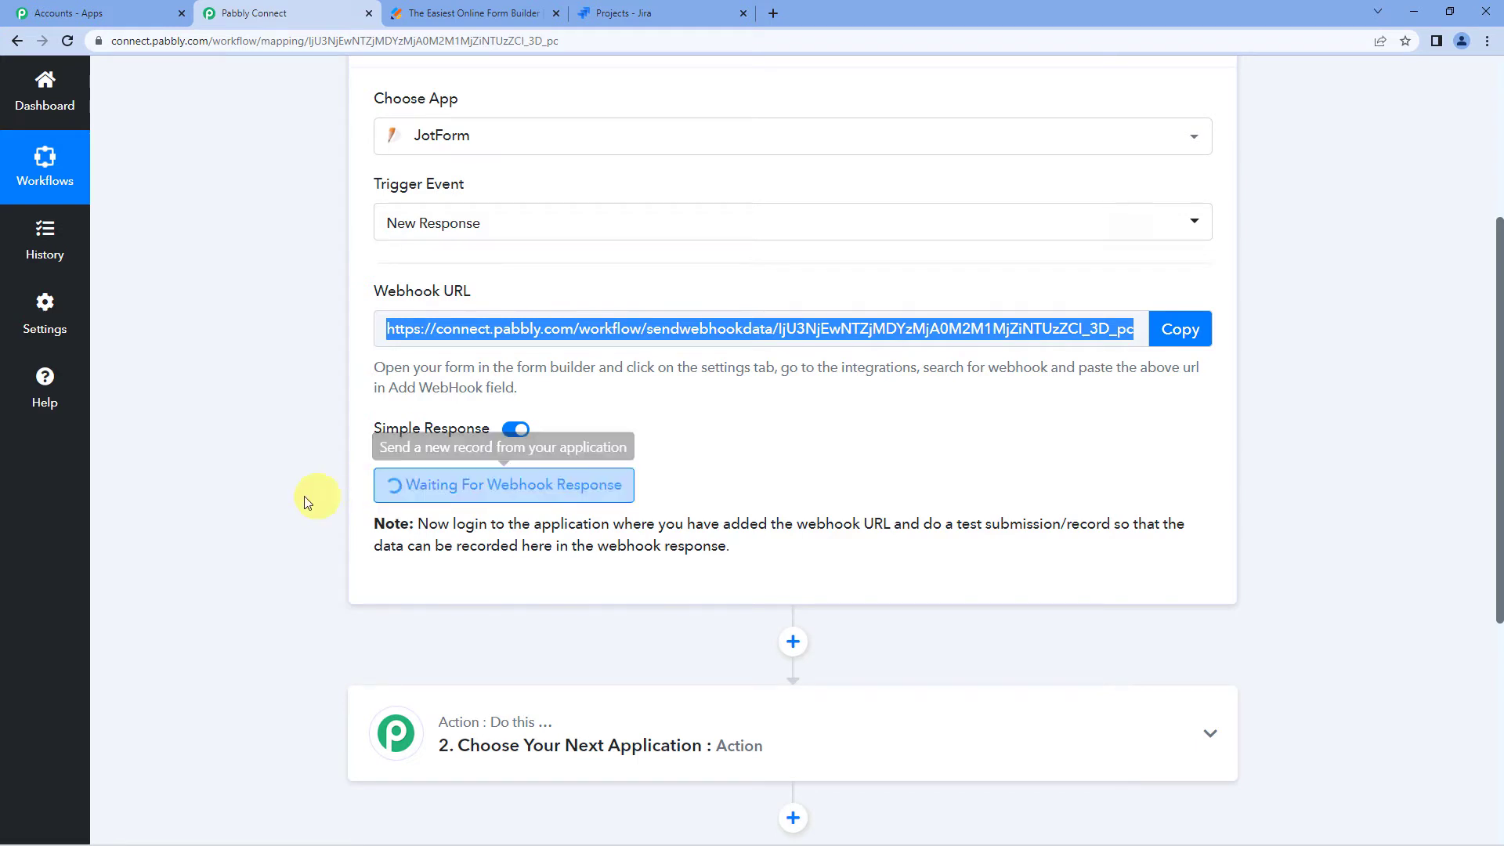
scroll(241, 496, up, 1)
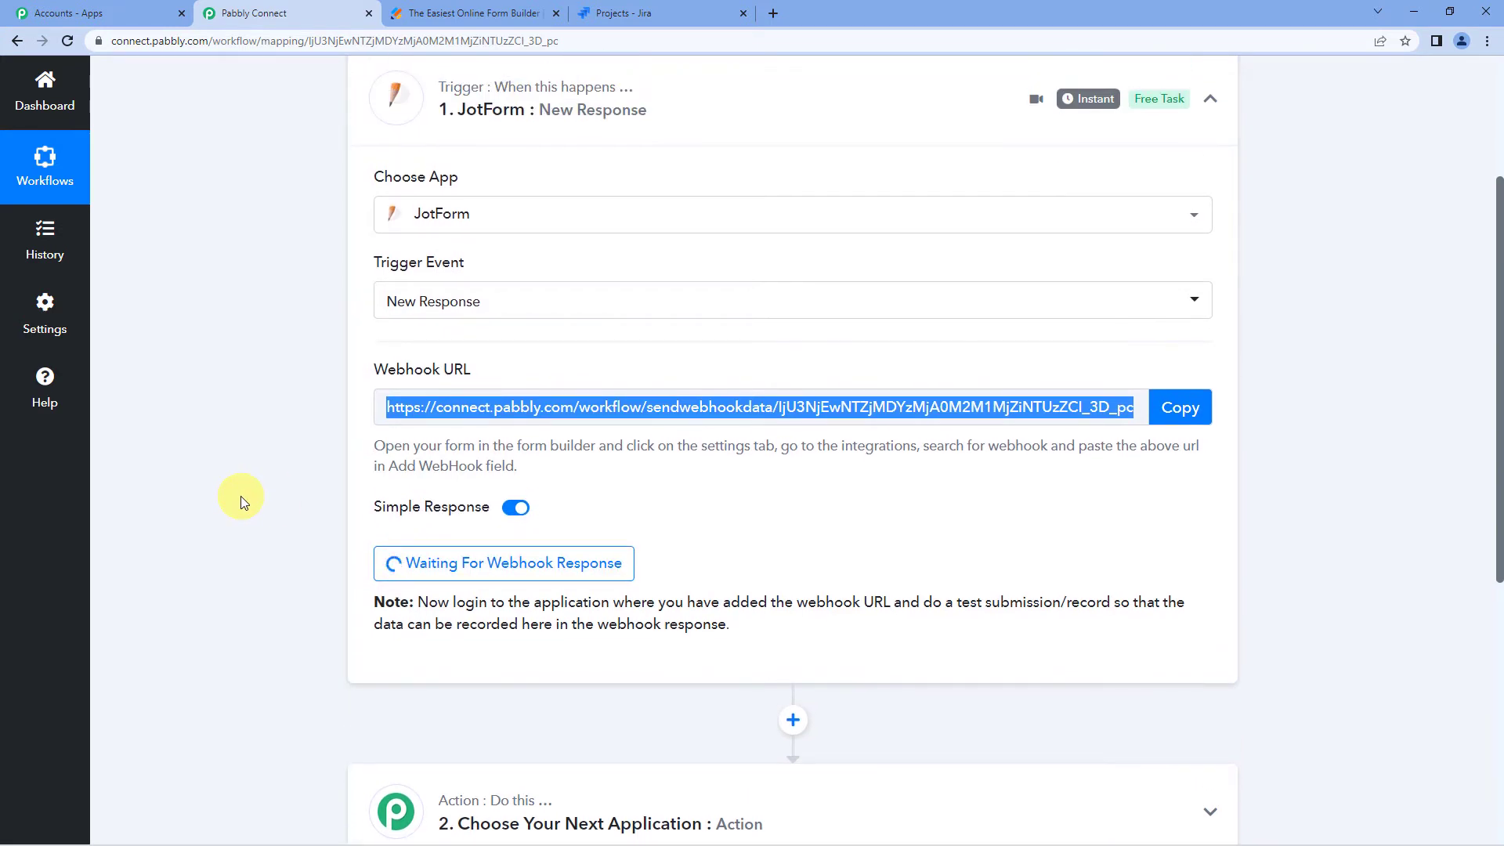
scroll(241, 496, up, 1)
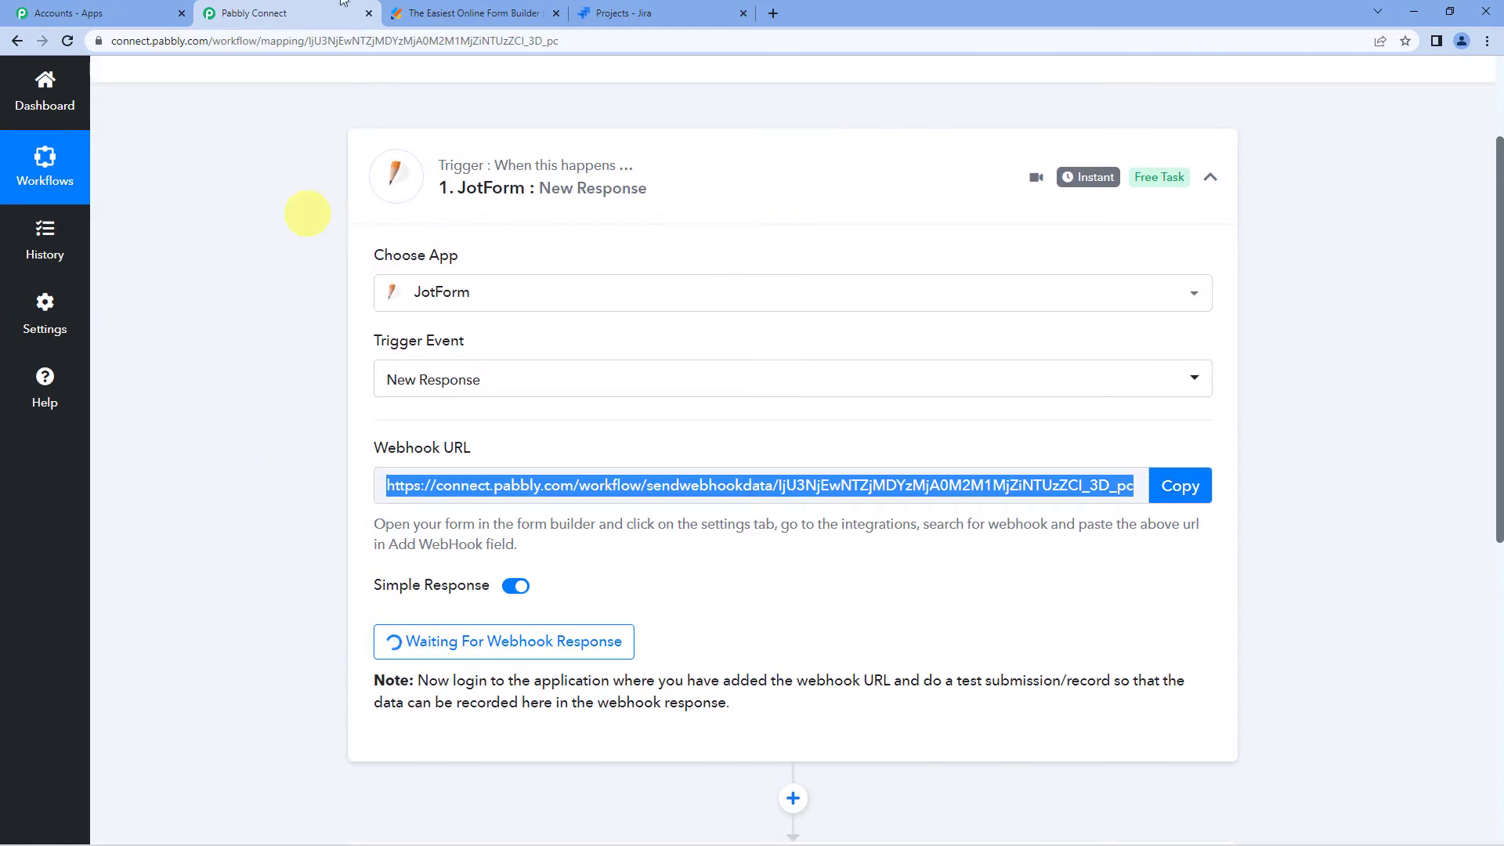
click(463, 12)
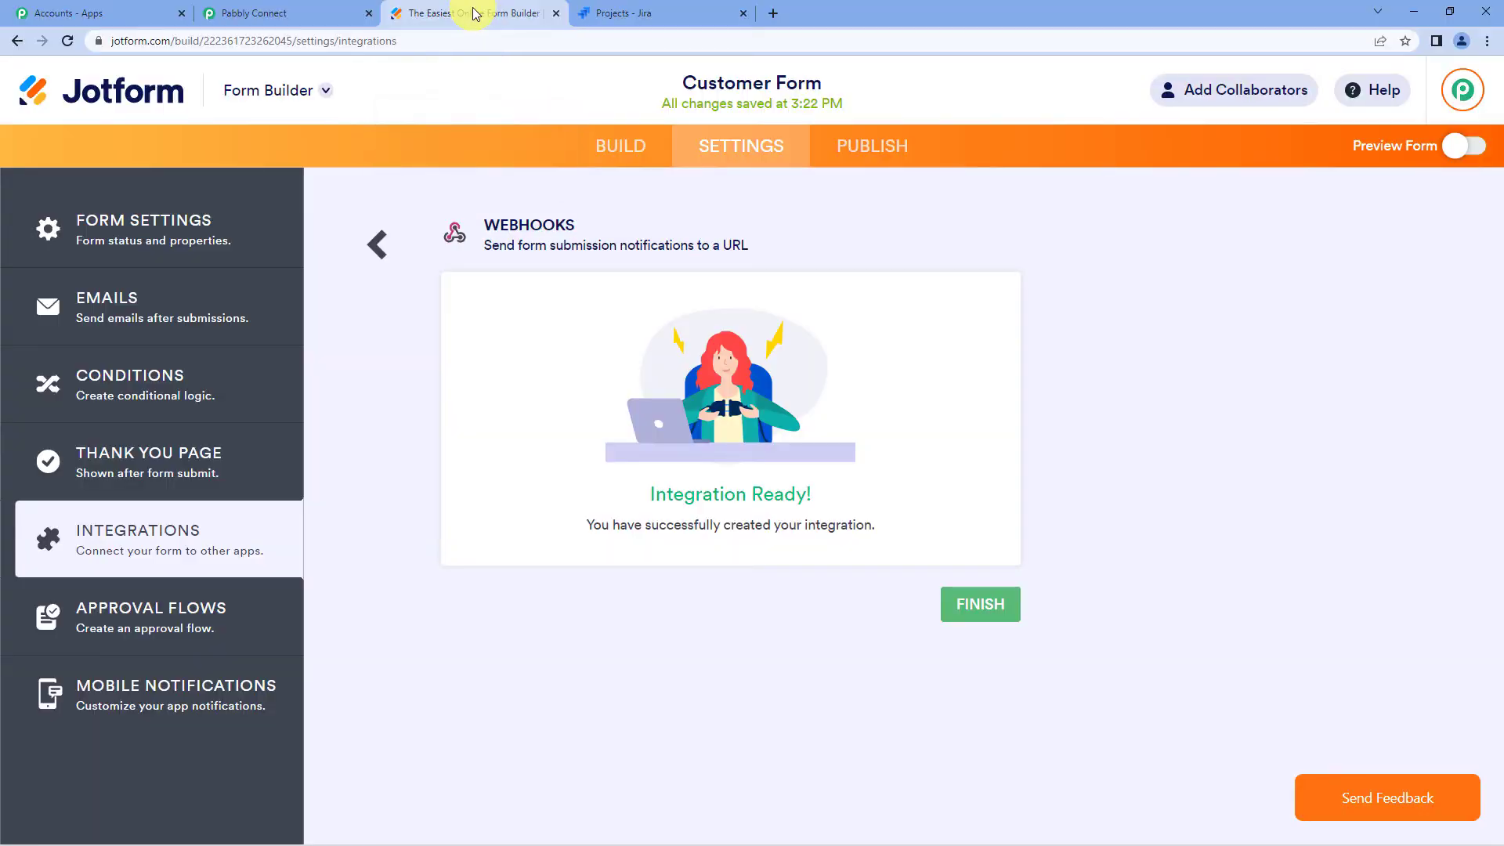
click(622, 146)
scroll(887, 395, down, 5)
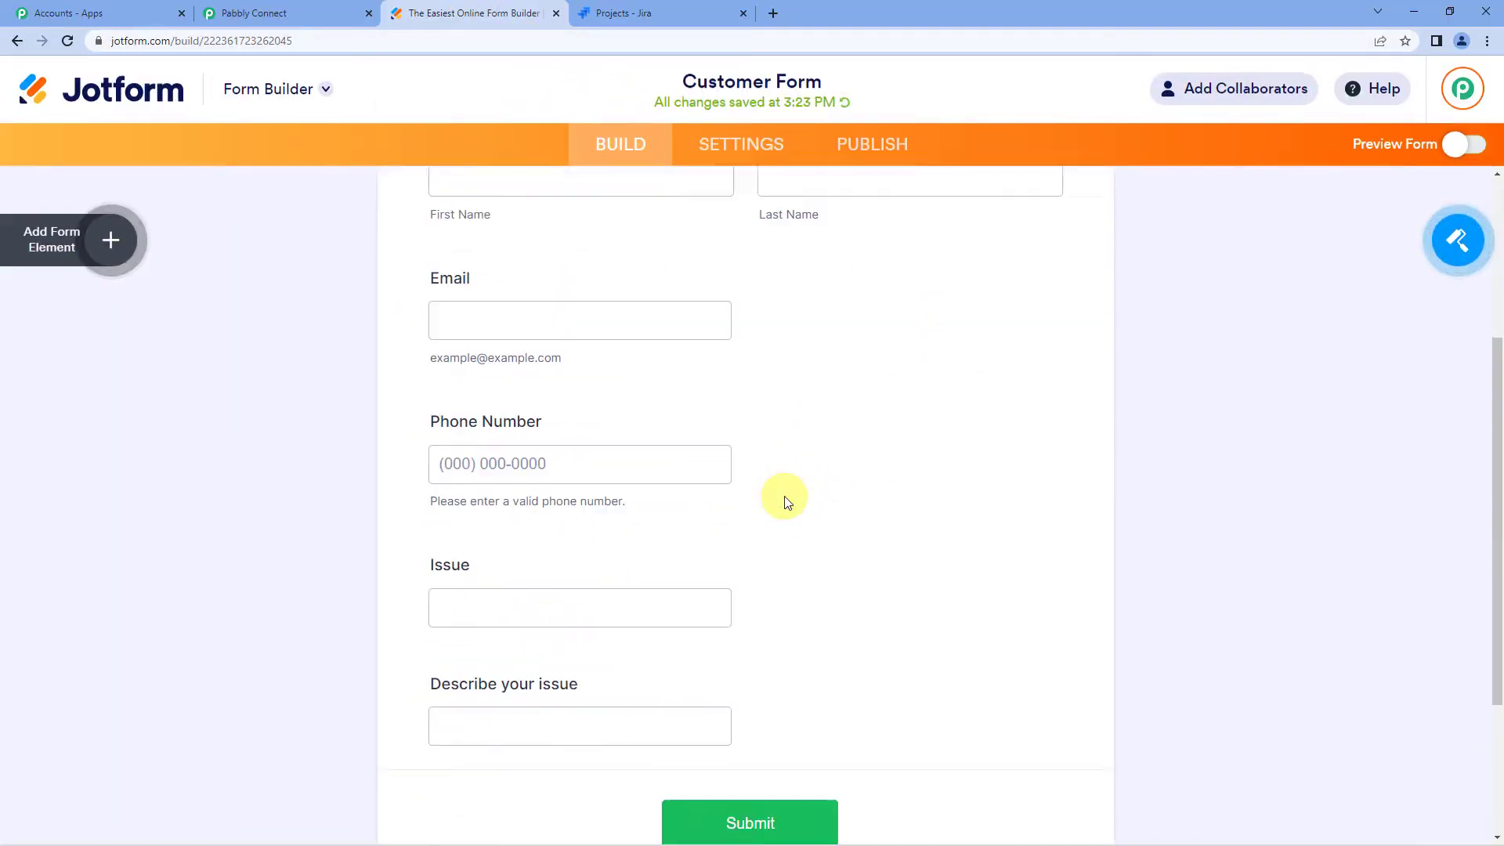
scroll(1313, 251, up, 3)
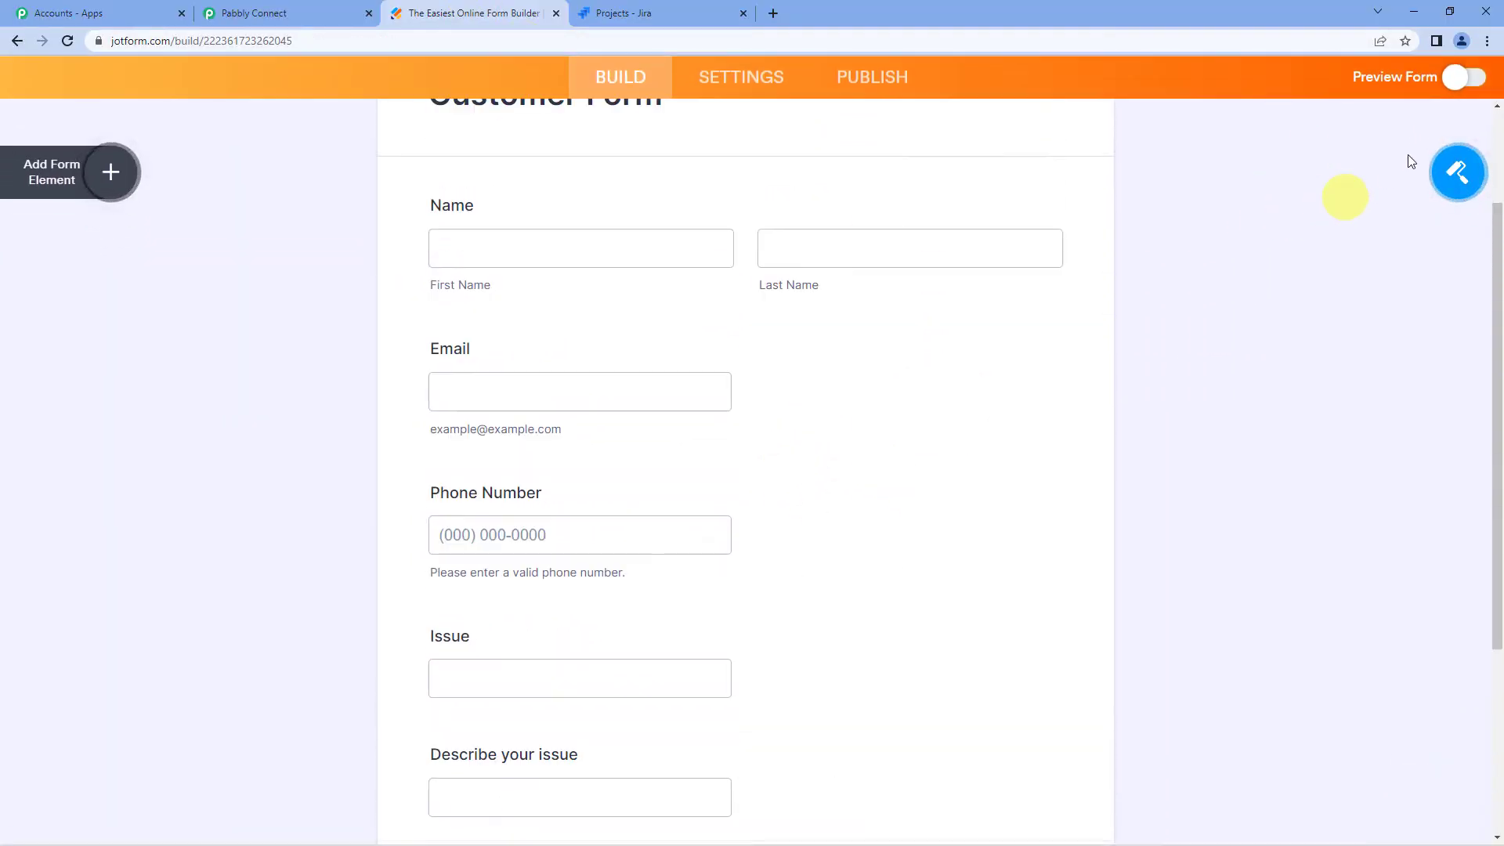
click(1454, 78)
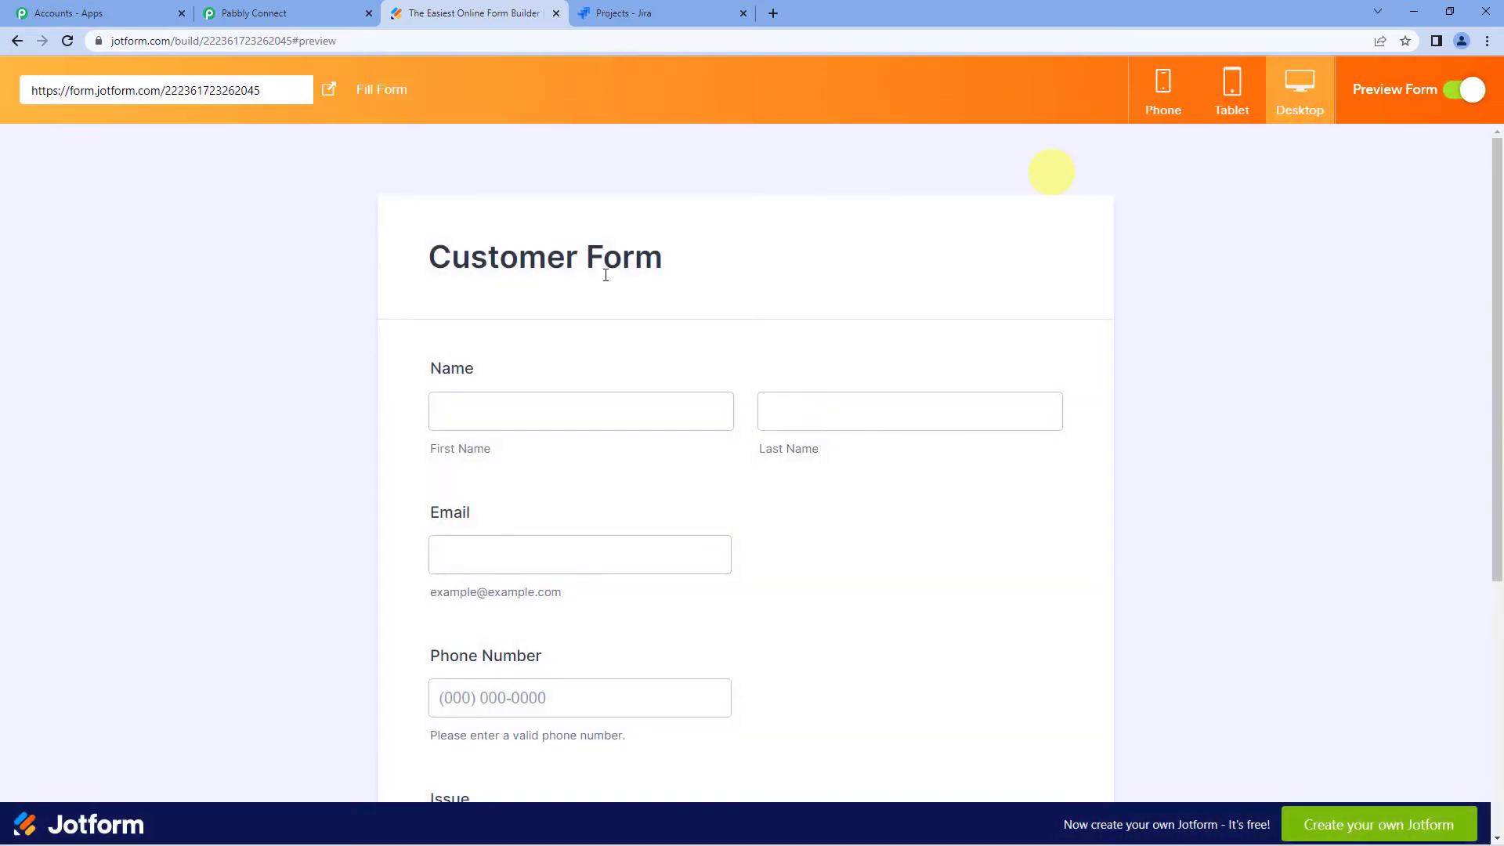
- Fill the preview form with sample customer name, email and phone details
click(600, 548)
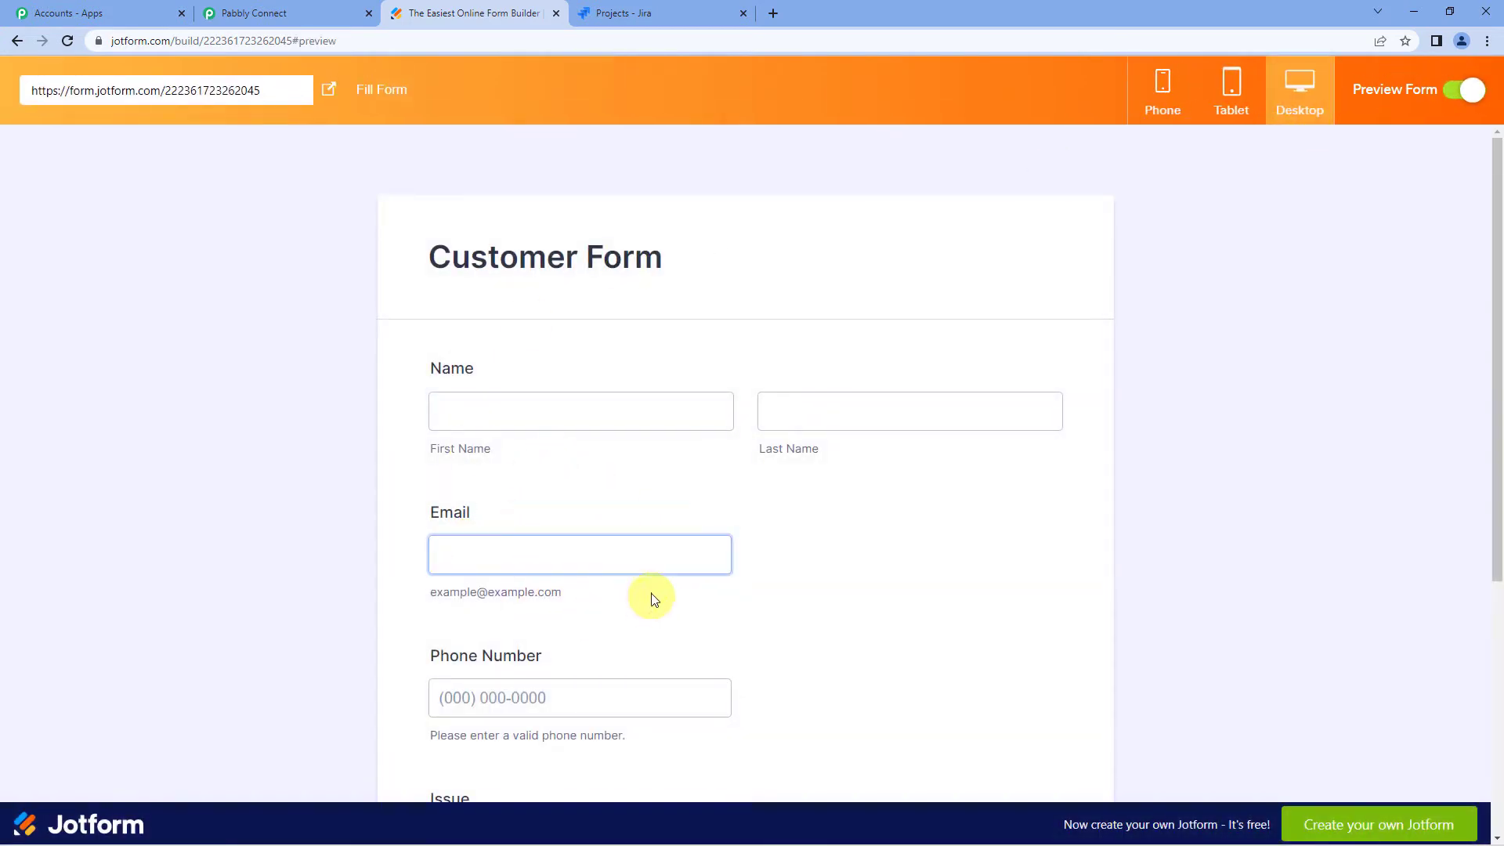
click(567, 480)
click(541, 420)
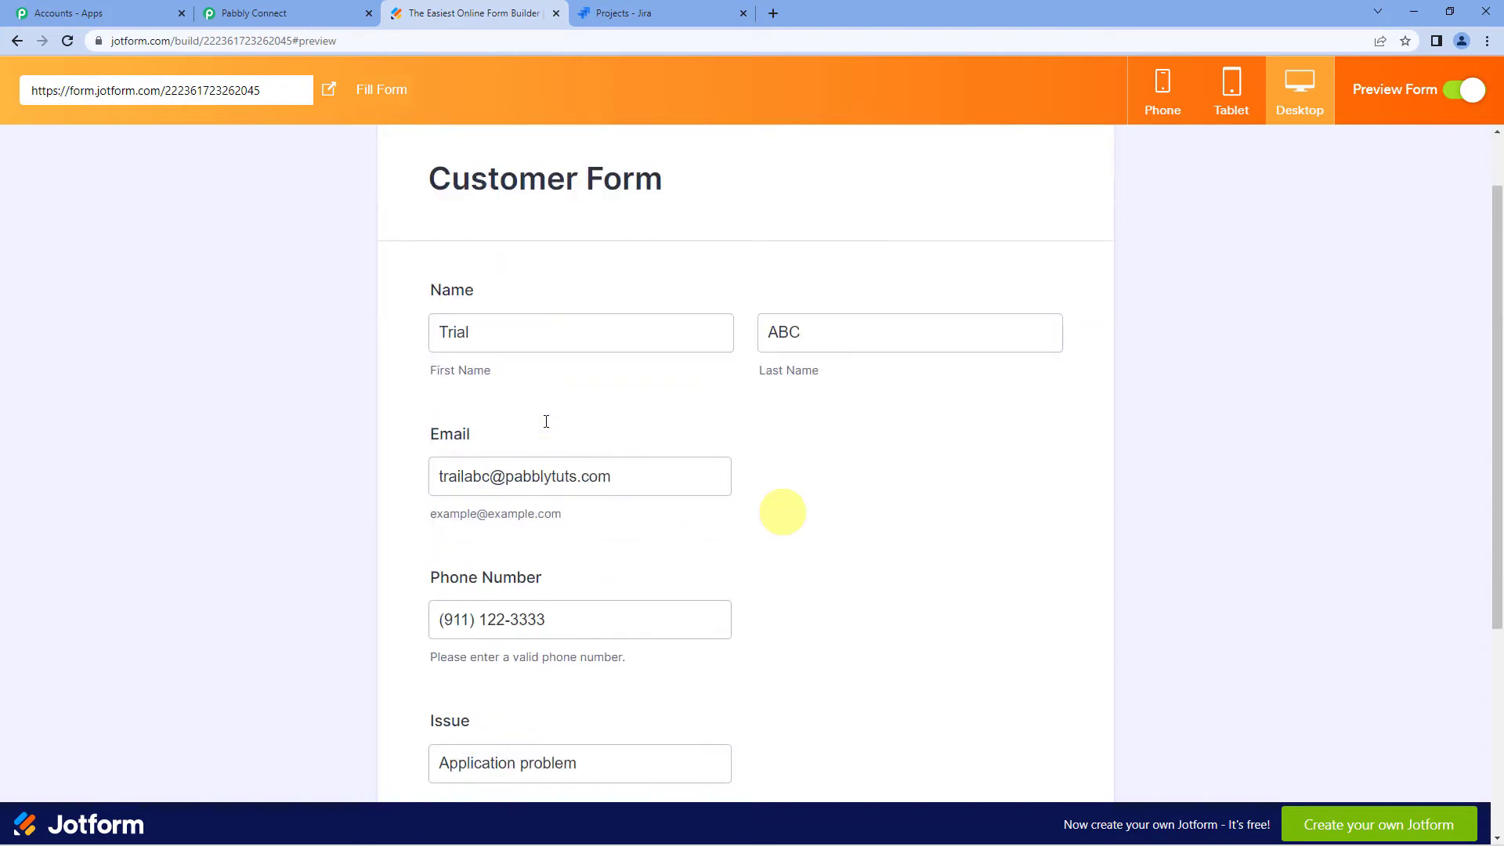
scroll(546, 421, up, 1)
click(548, 391)
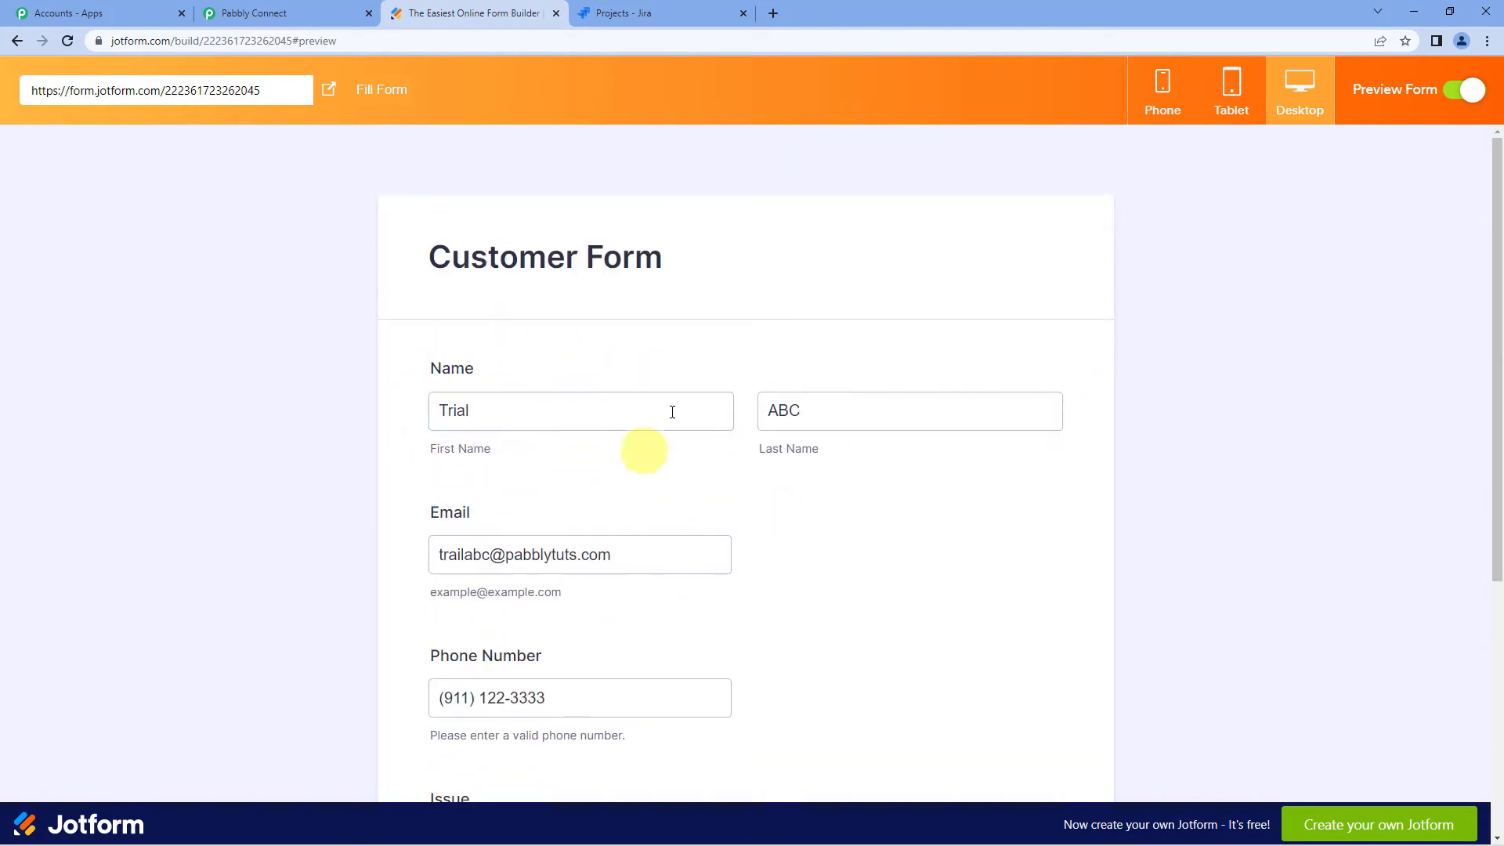
click(588, 422)
scroll(468, 381, down, 2)
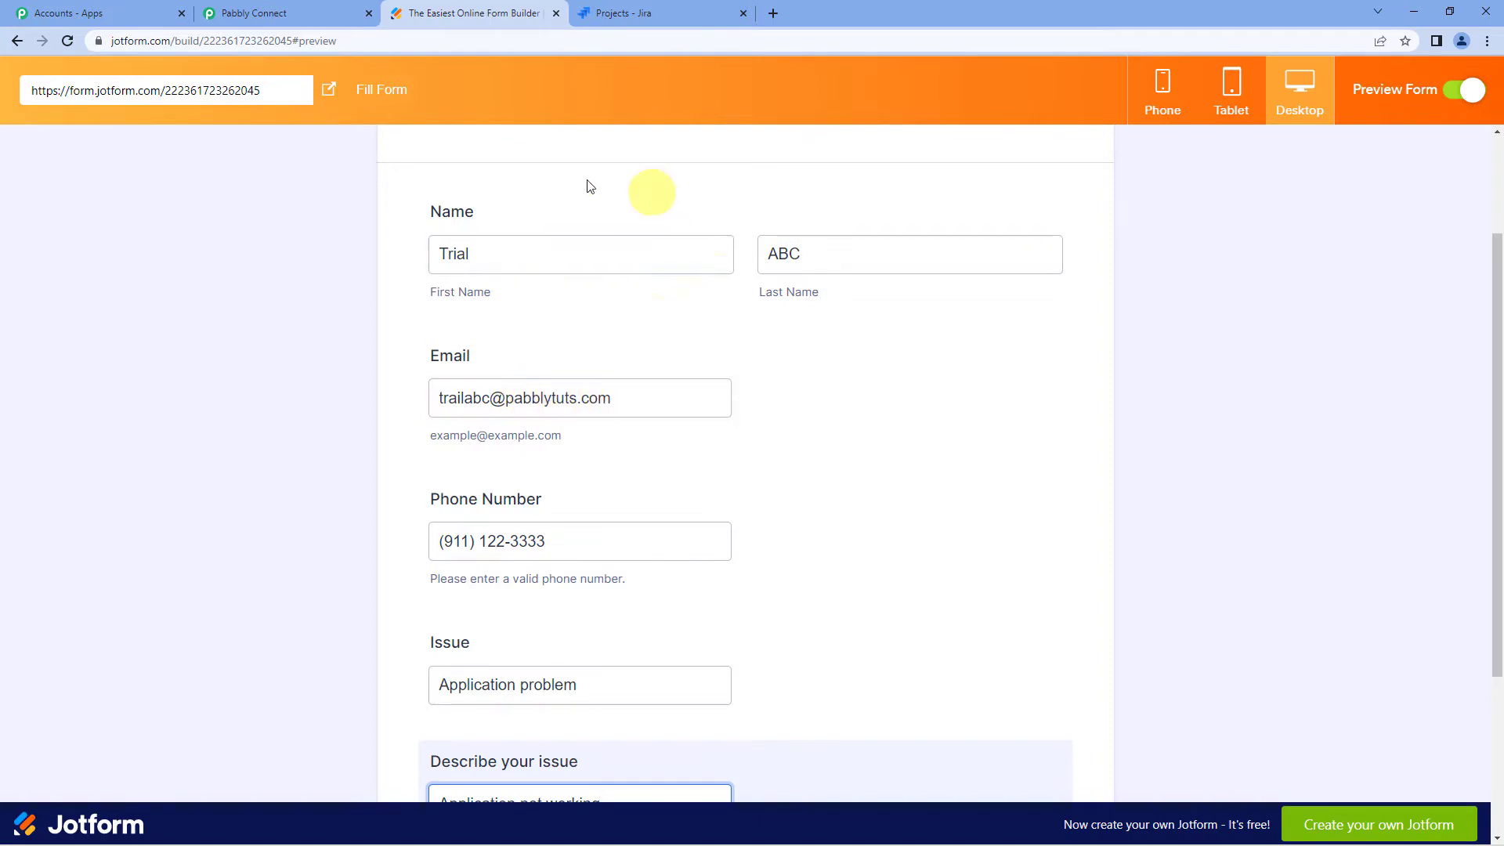
scroll(519, 382, down, 2)
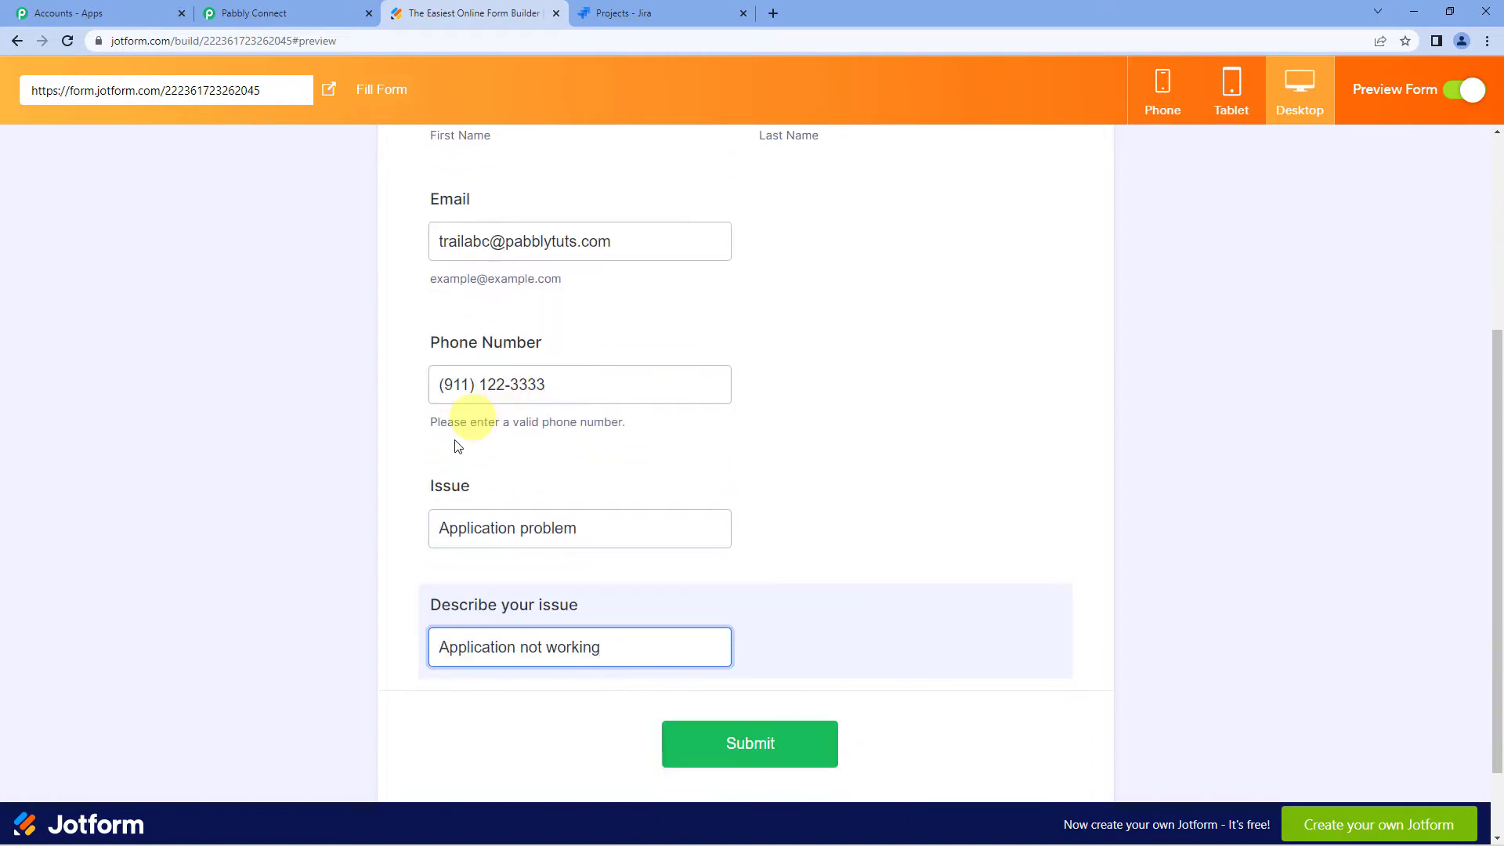
- Confirm issue 'Application problem' and its description, submit, and check Pabbly for the response
drag(437, 536, 621, 527)
click(570, 535)
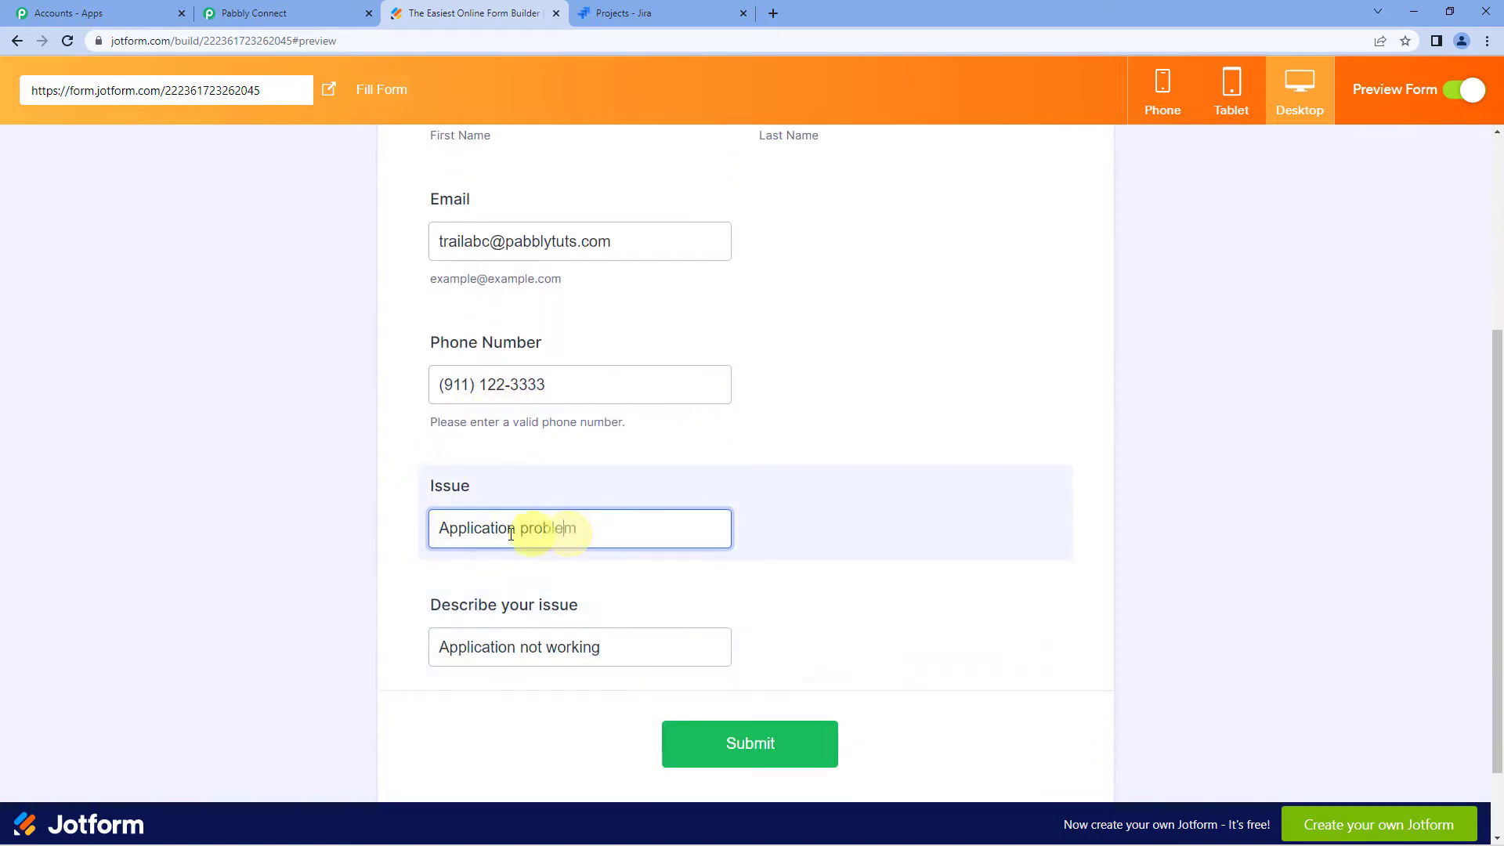
double_click(471, 534)
scroll(462, 529, down, 1)
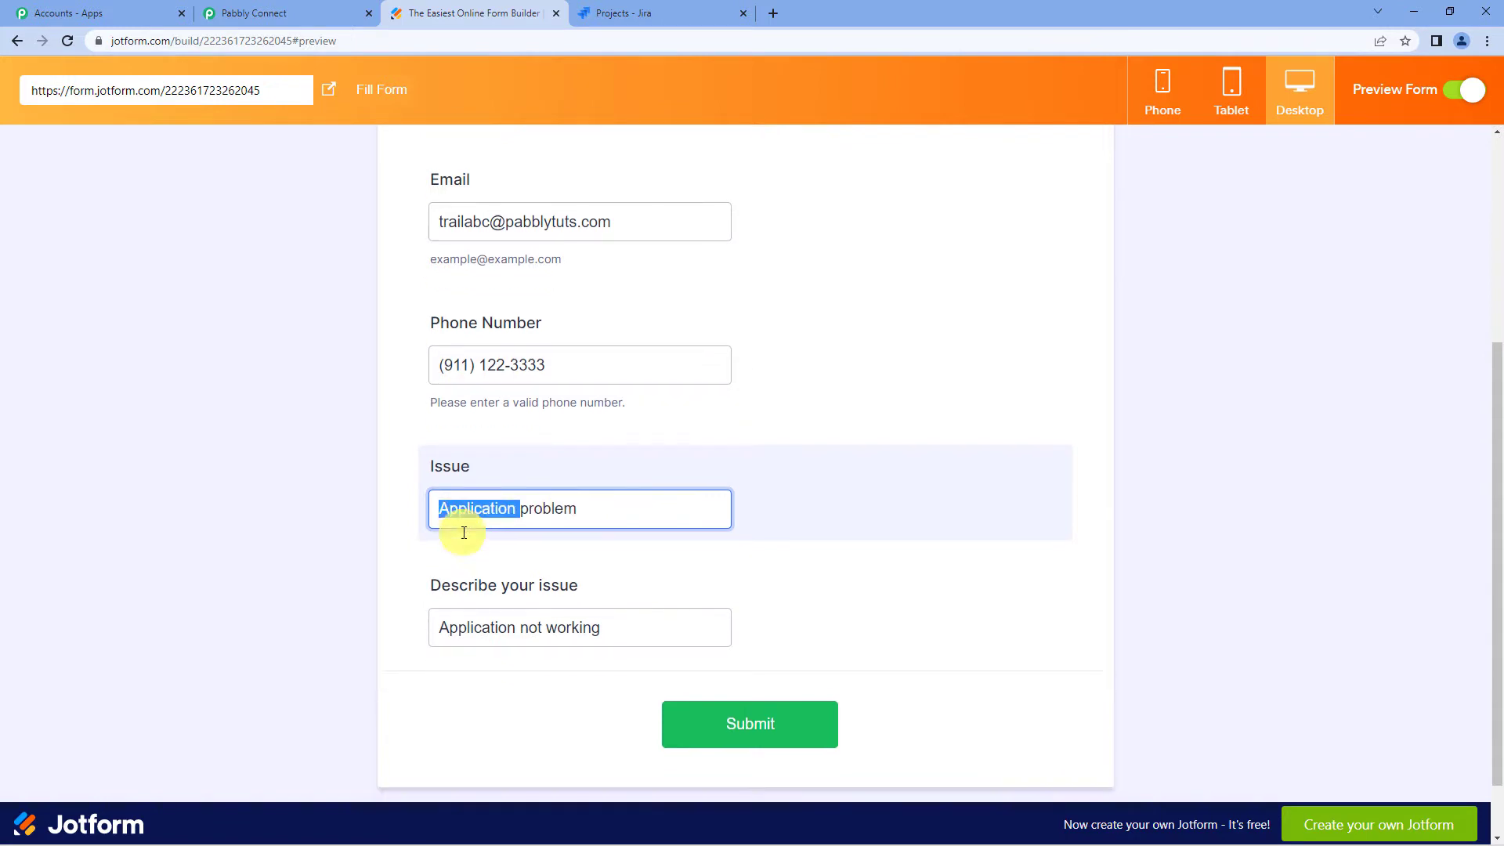
click(470, 554)
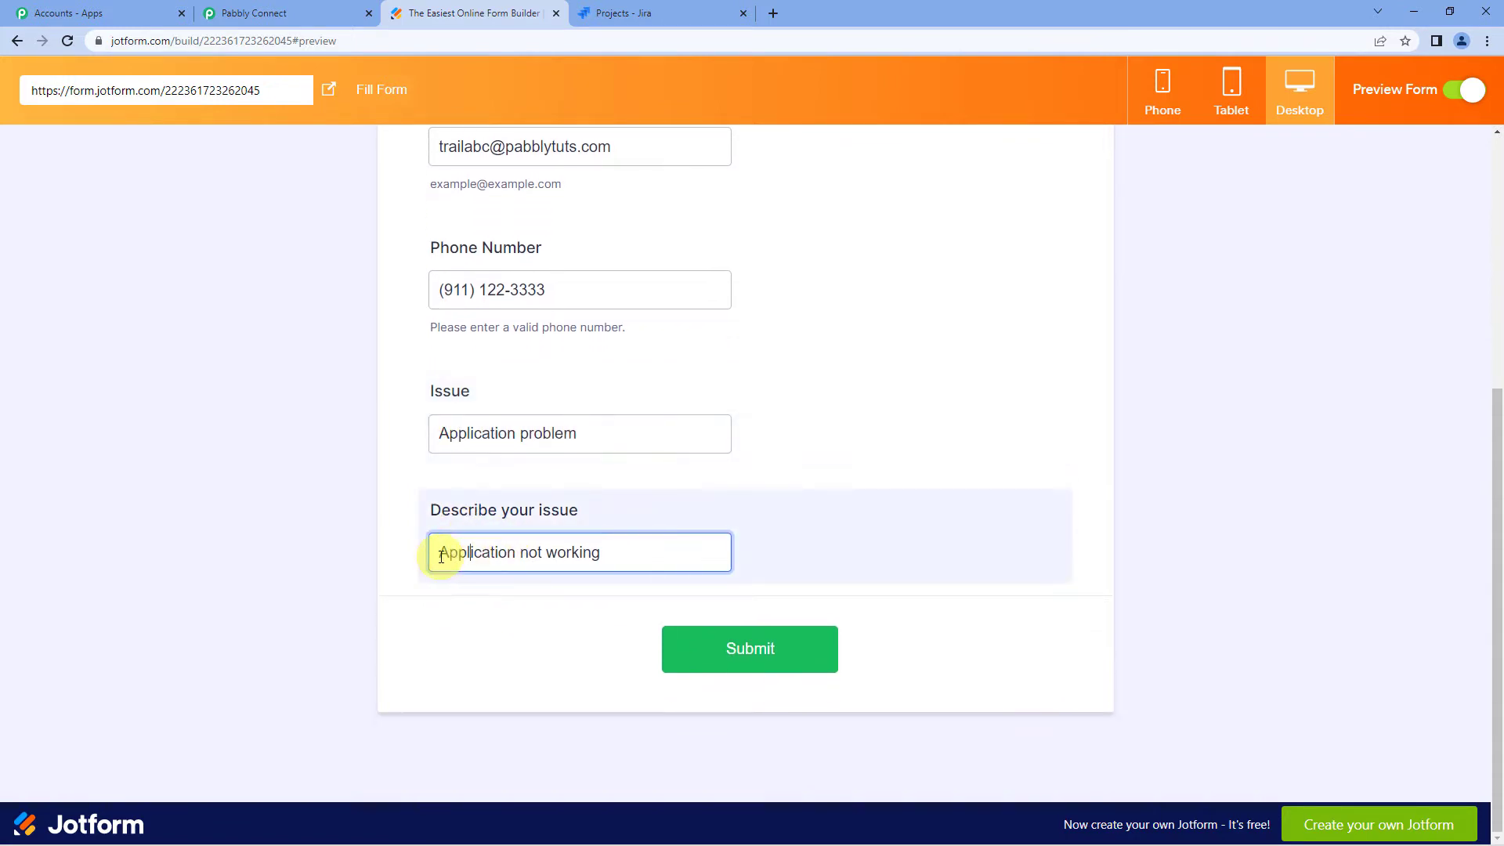
drag(441, 556, 611, 556)
click(610, 556)
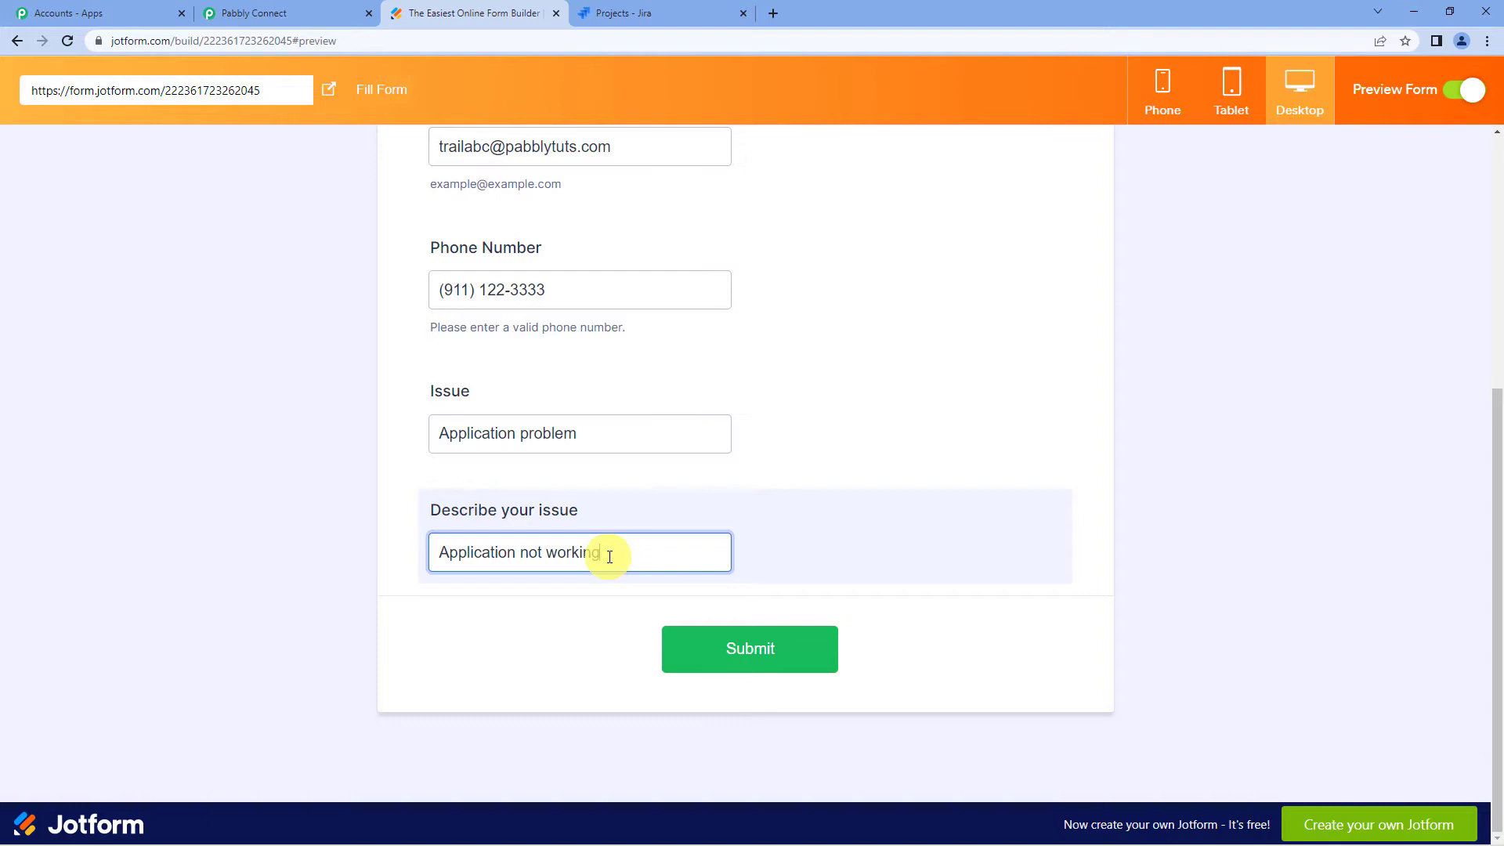
click(720, 665)
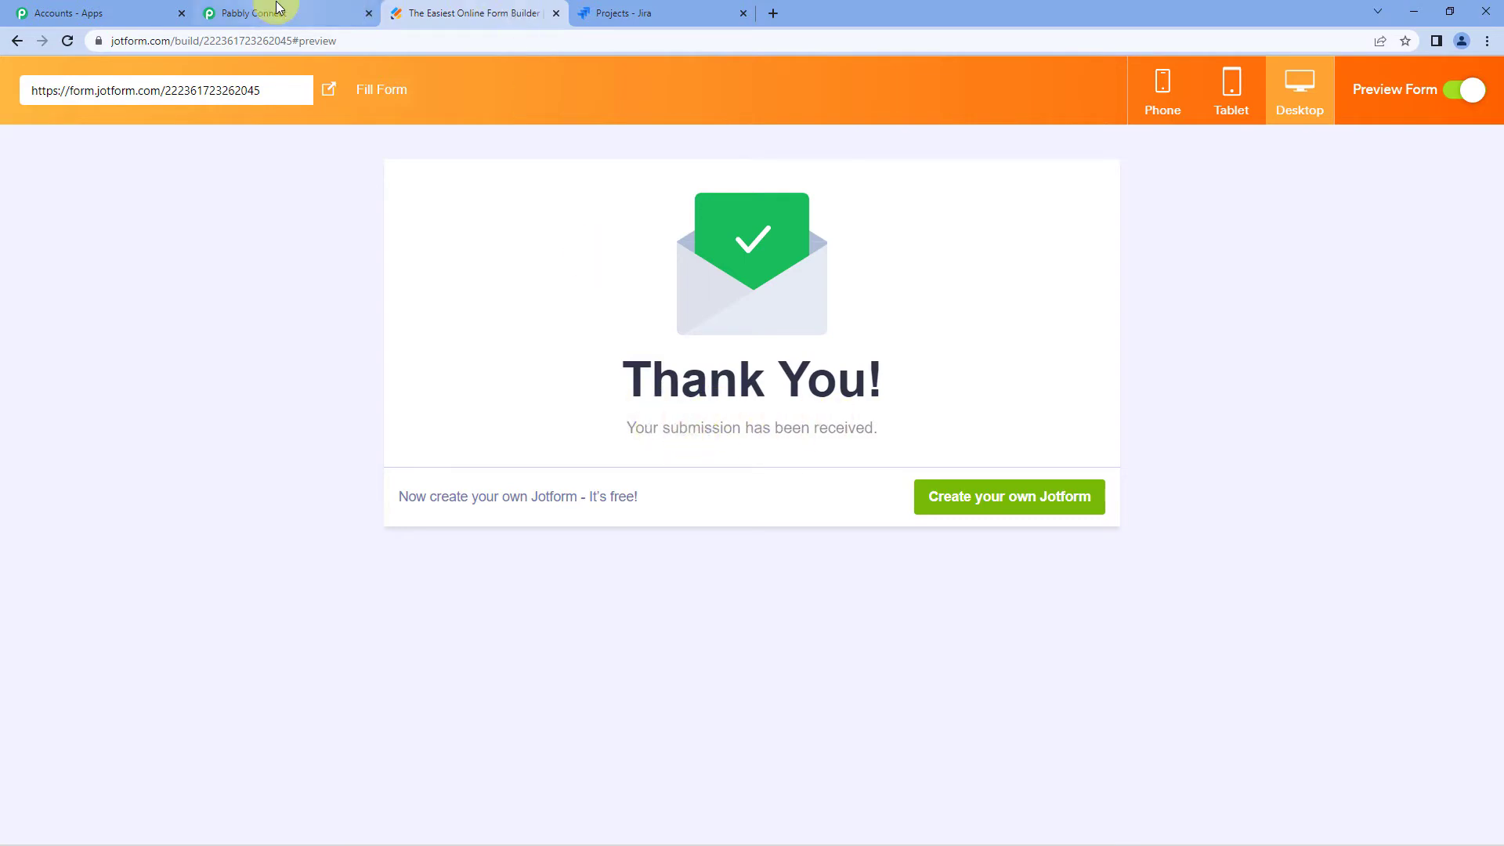
click(278, 11)
scroll(667, 392, down, 5)
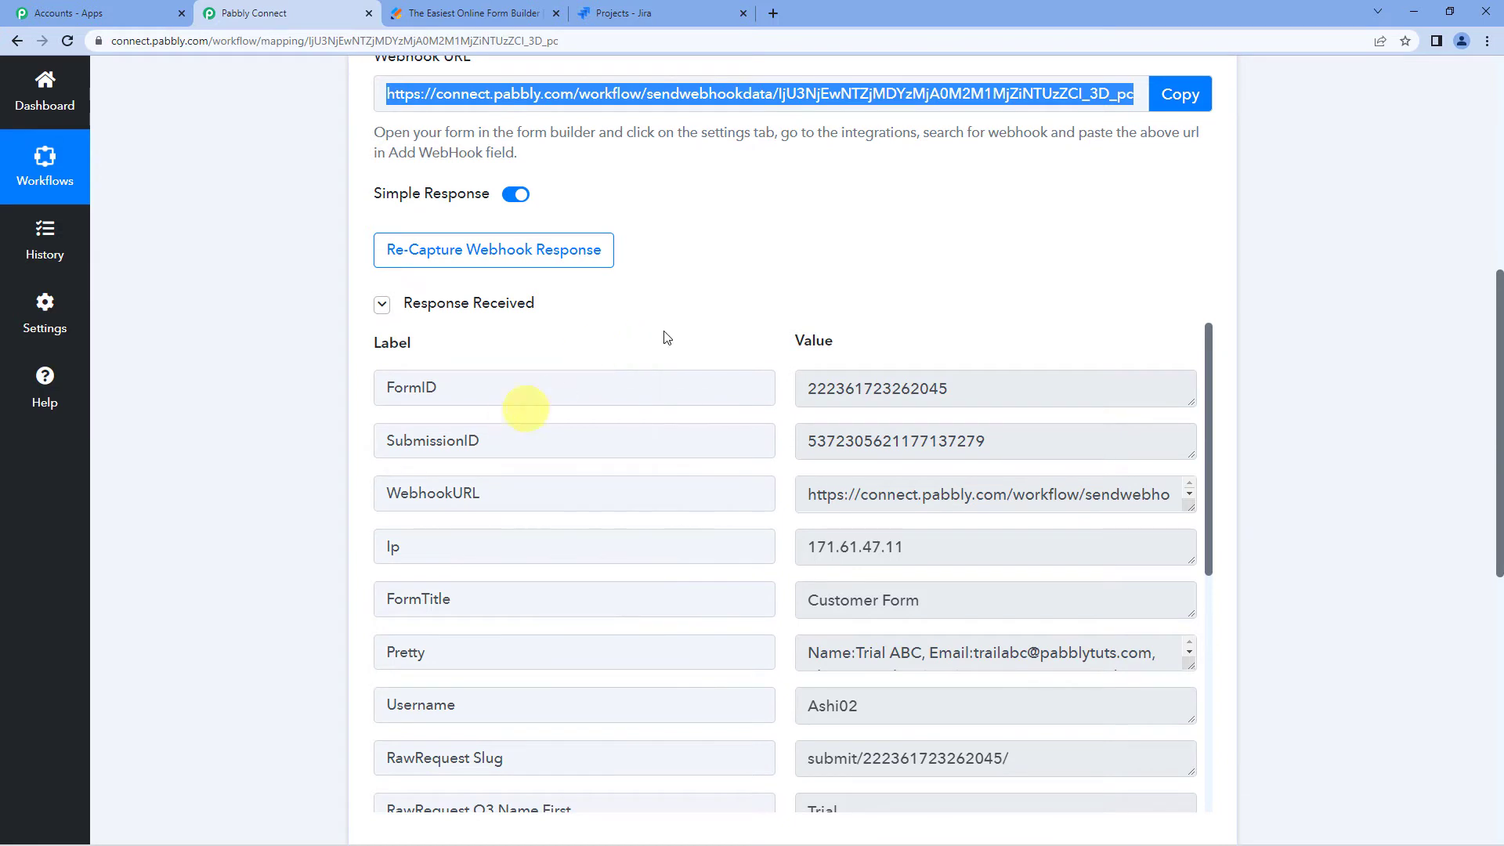
scroll(801, 260, down, 1)
scroll(866, 337, down, 6)
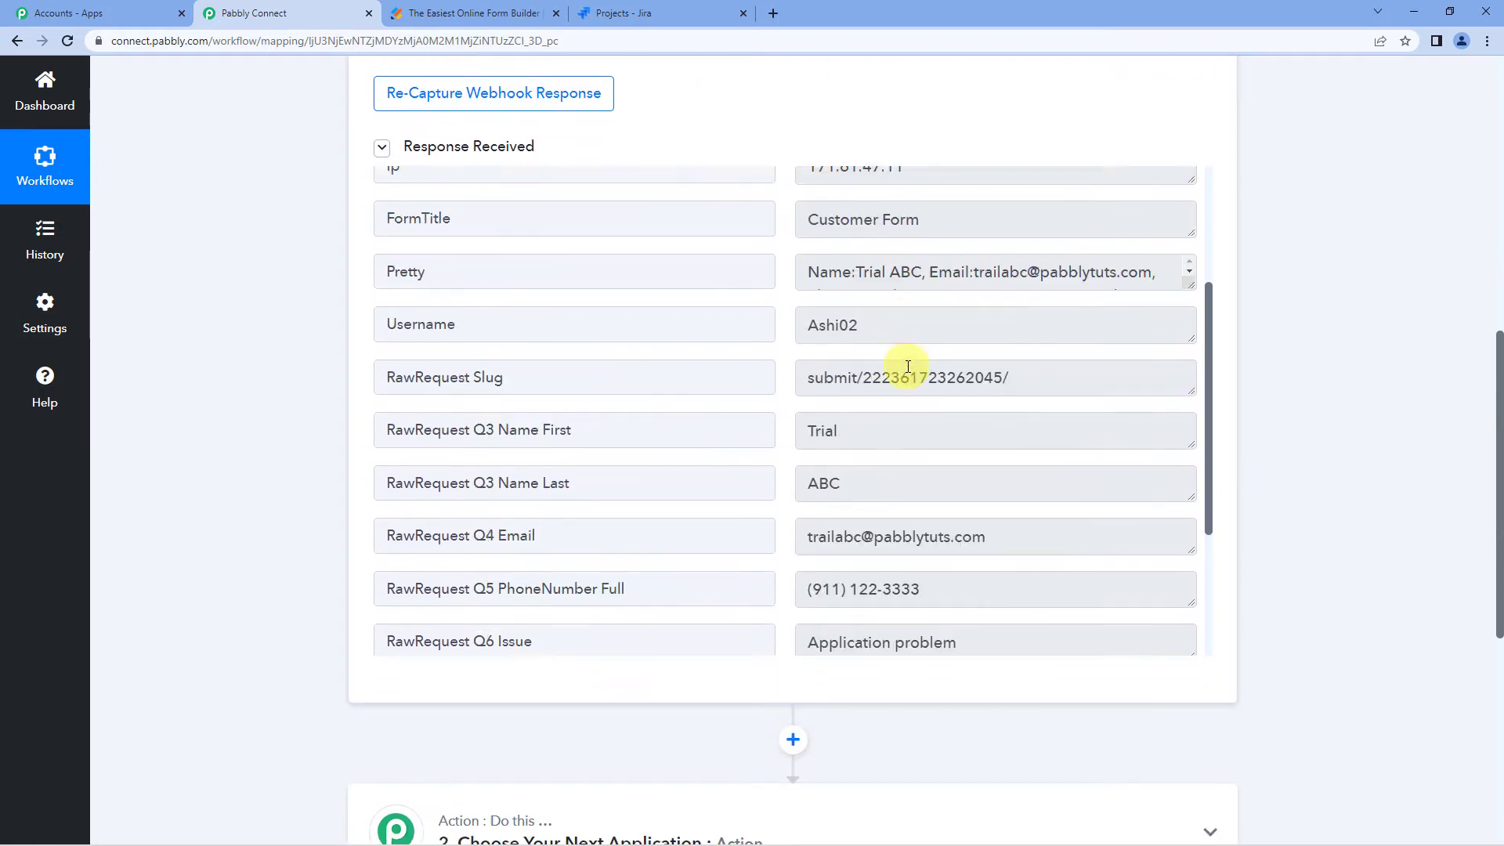
scroll(907, 366, down, 3)
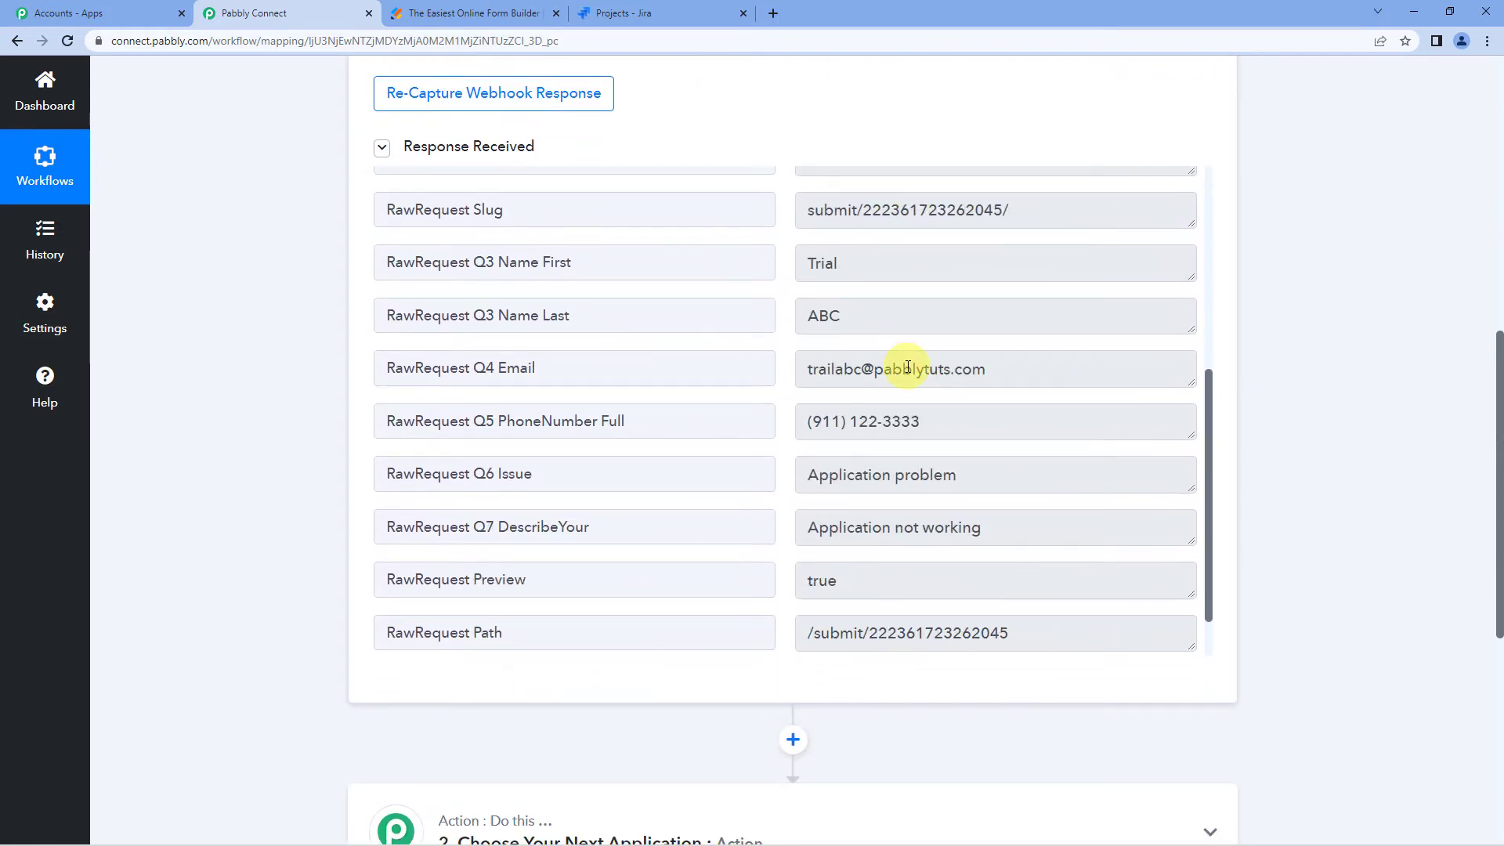
double_click(817, 268)
click(826, 311)
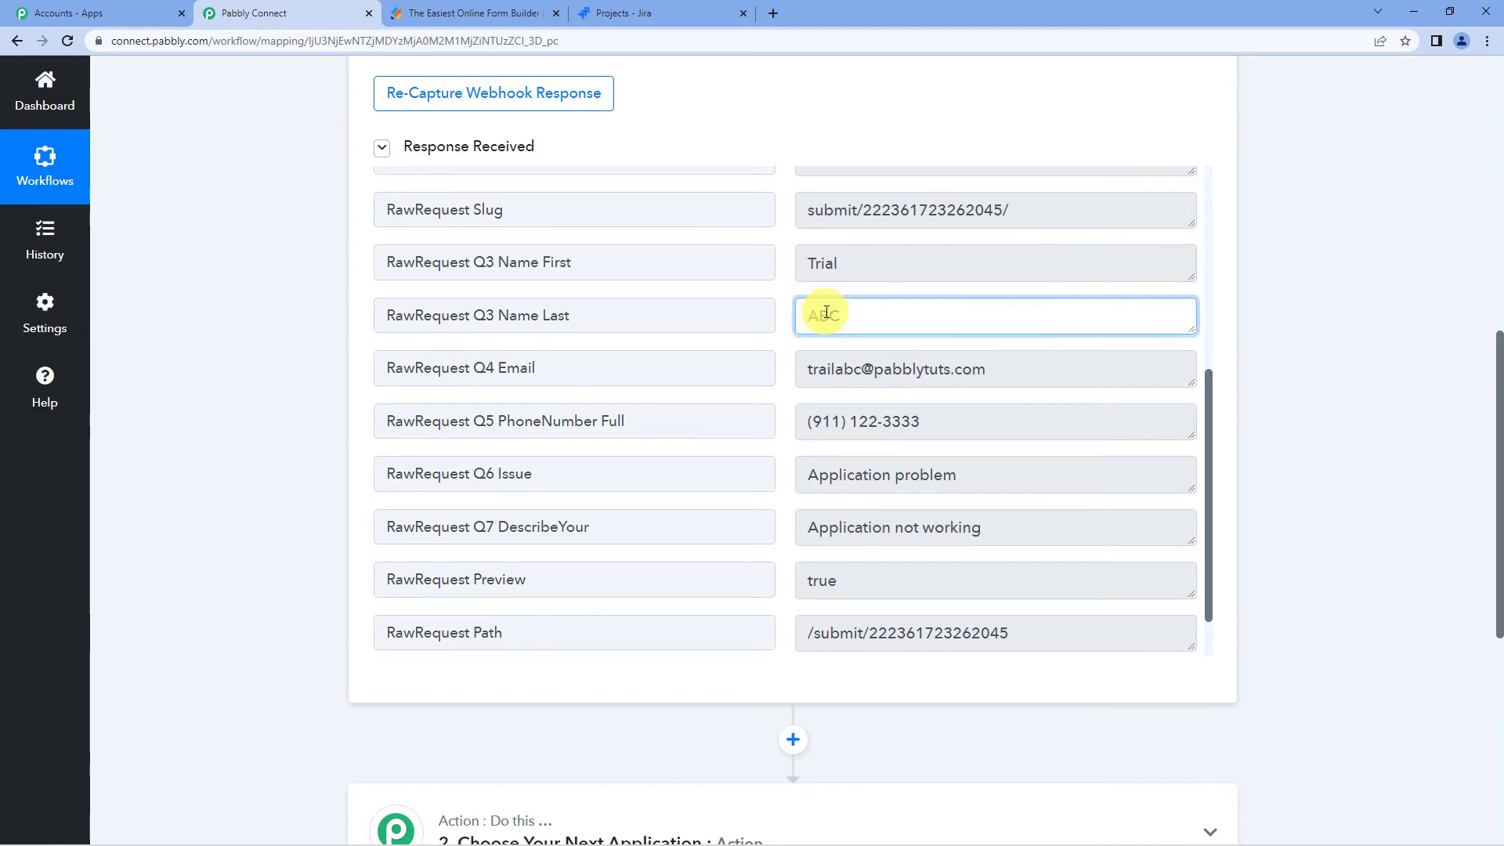
drag(809, 370, 1038, 370)
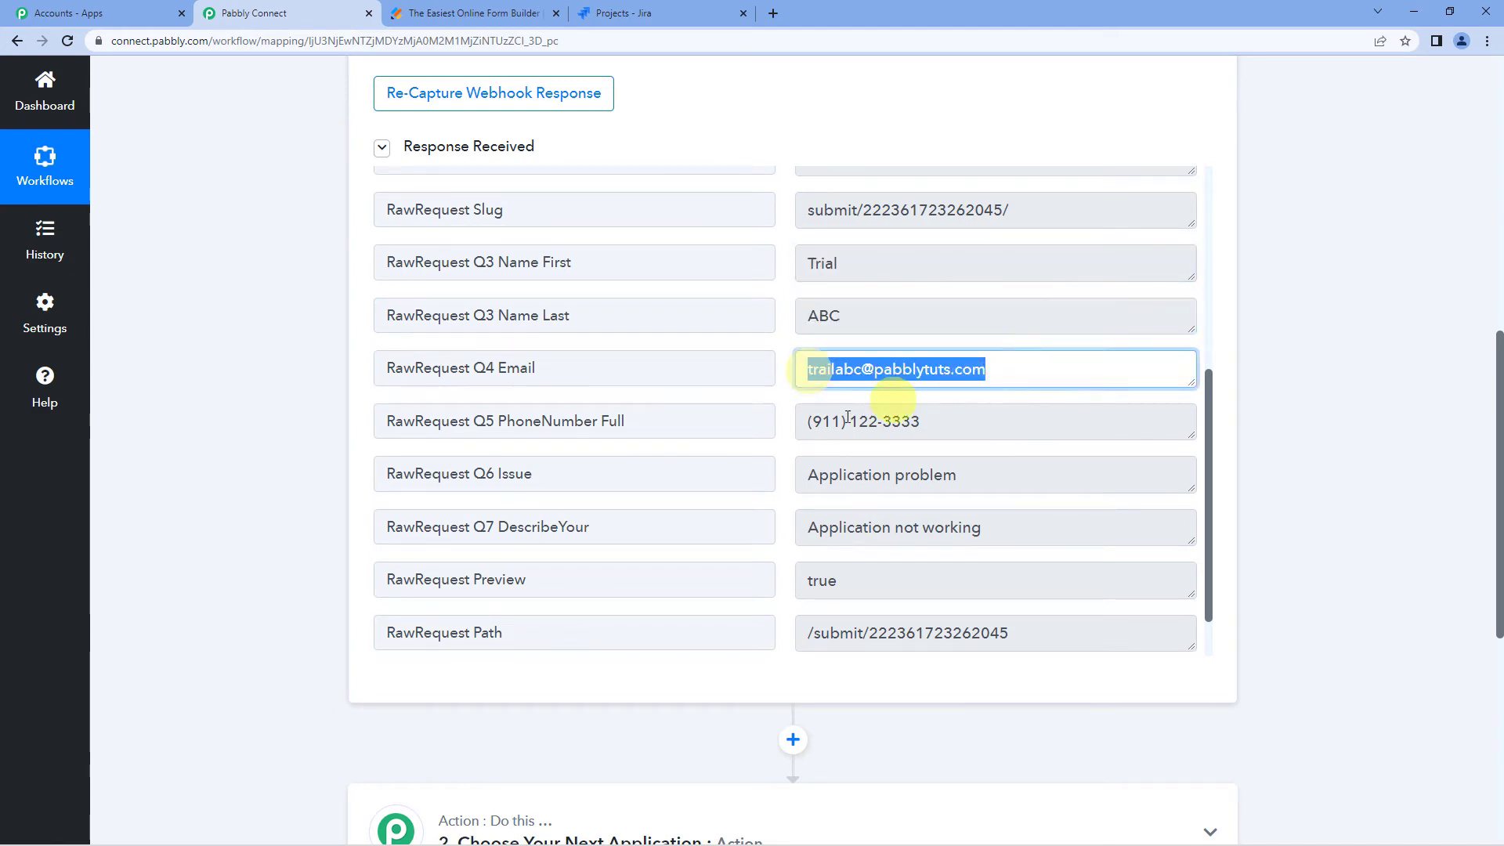
drag(809, 421, 950, 420)
scroll(876, 405, down, 1)
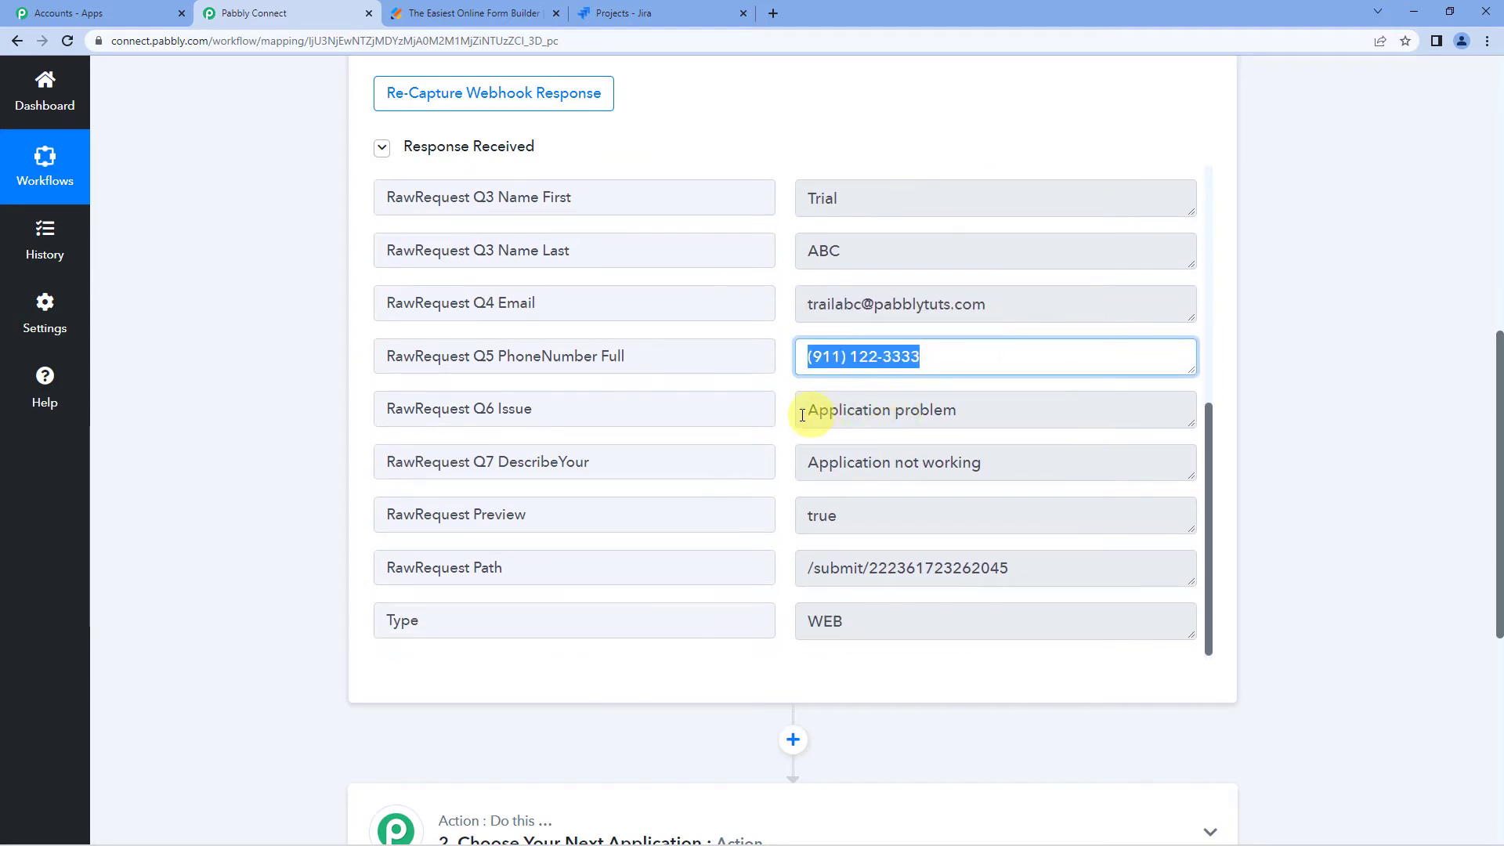
drag(809, 412, 973, 410)
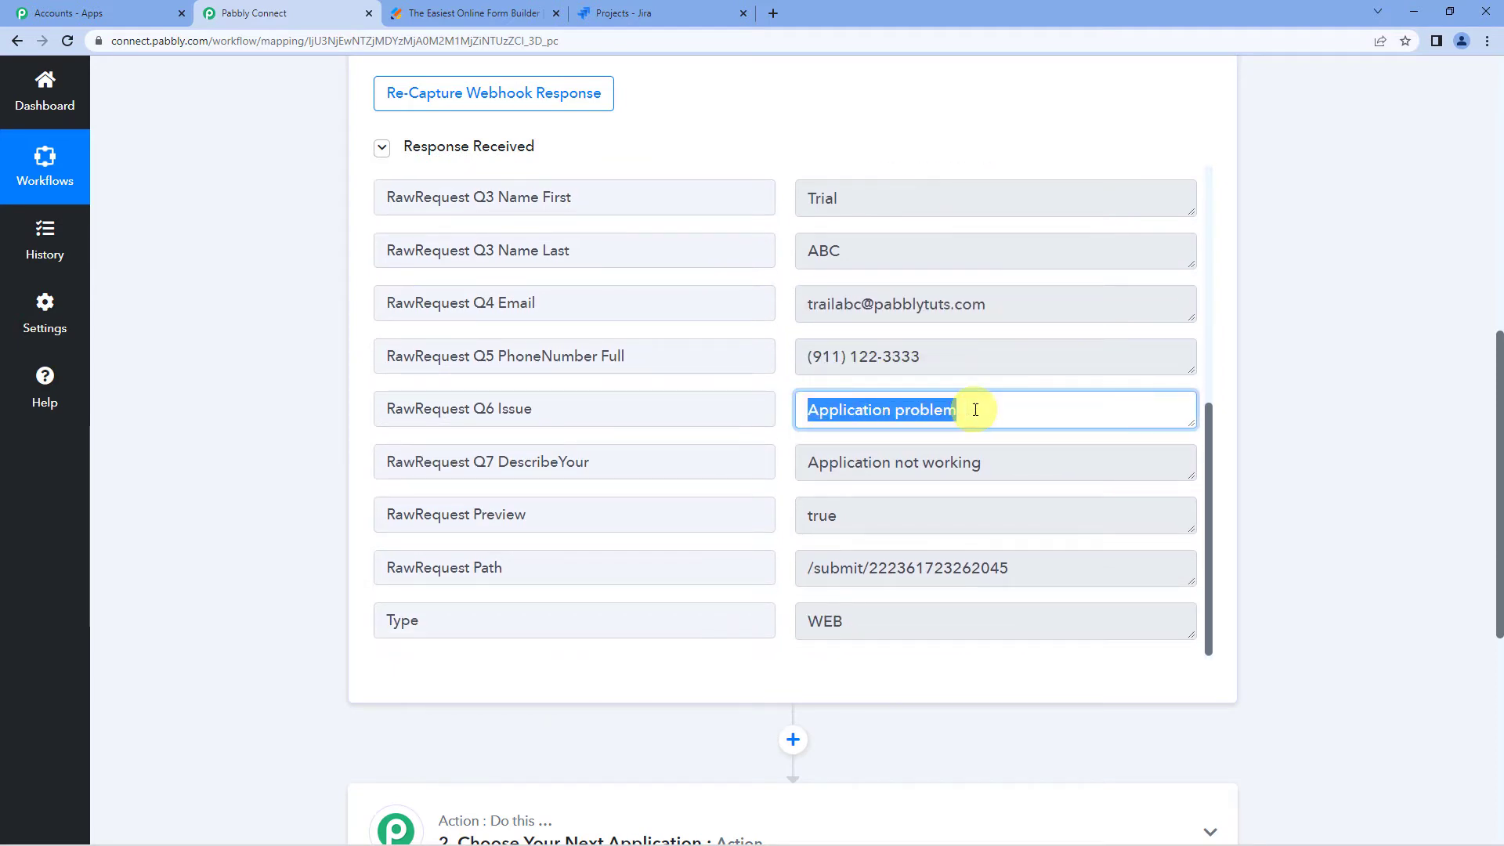
click(815, 466)
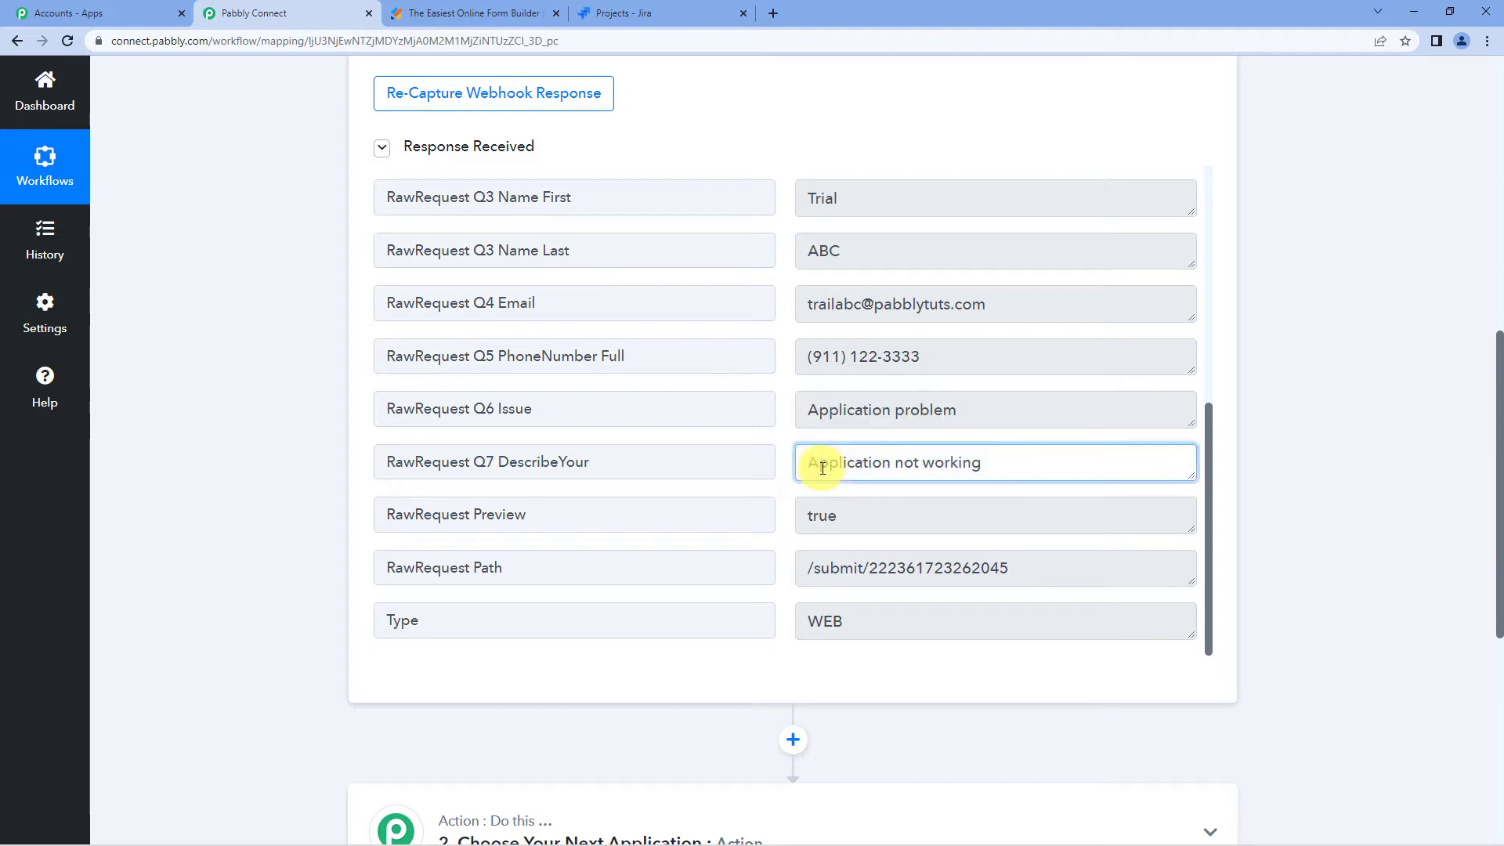
drag(816, 466, 990, 461)
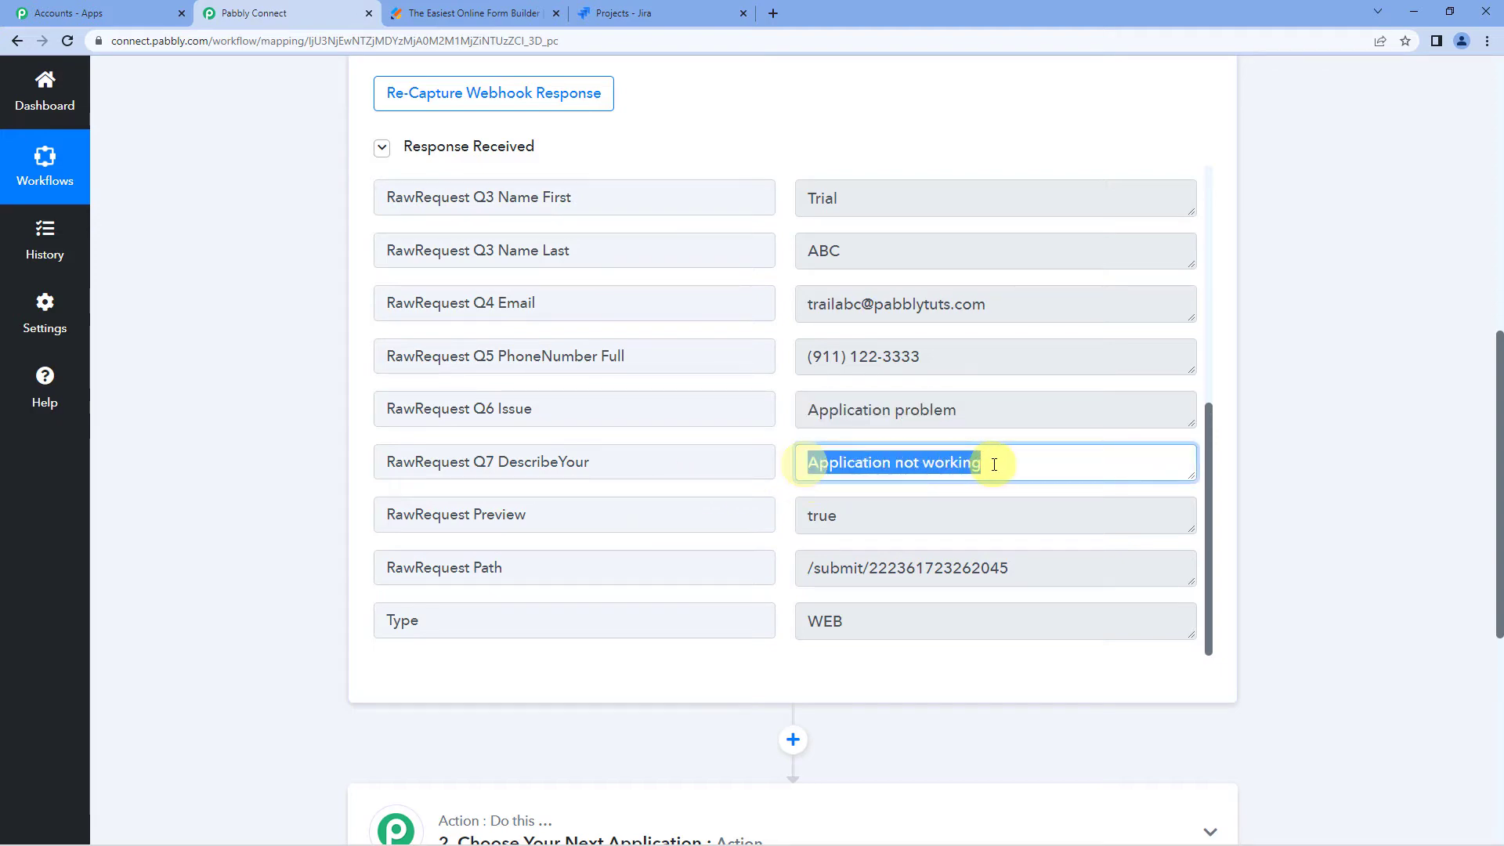
scroll(864, 459, down, 2)
scroll(312, 458, up, 8)
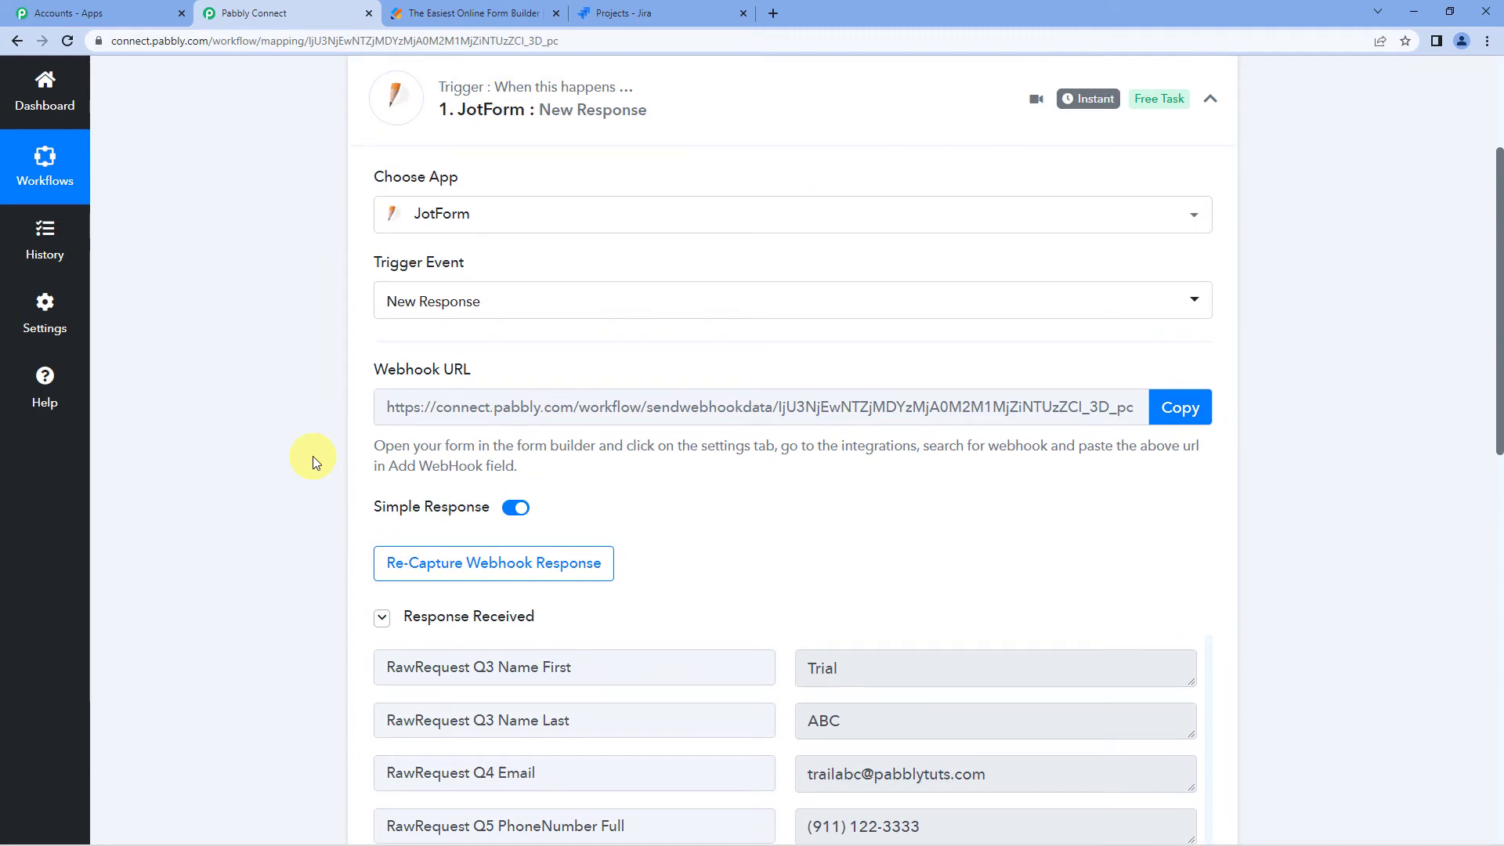
scroll(312, 455, down, 11)
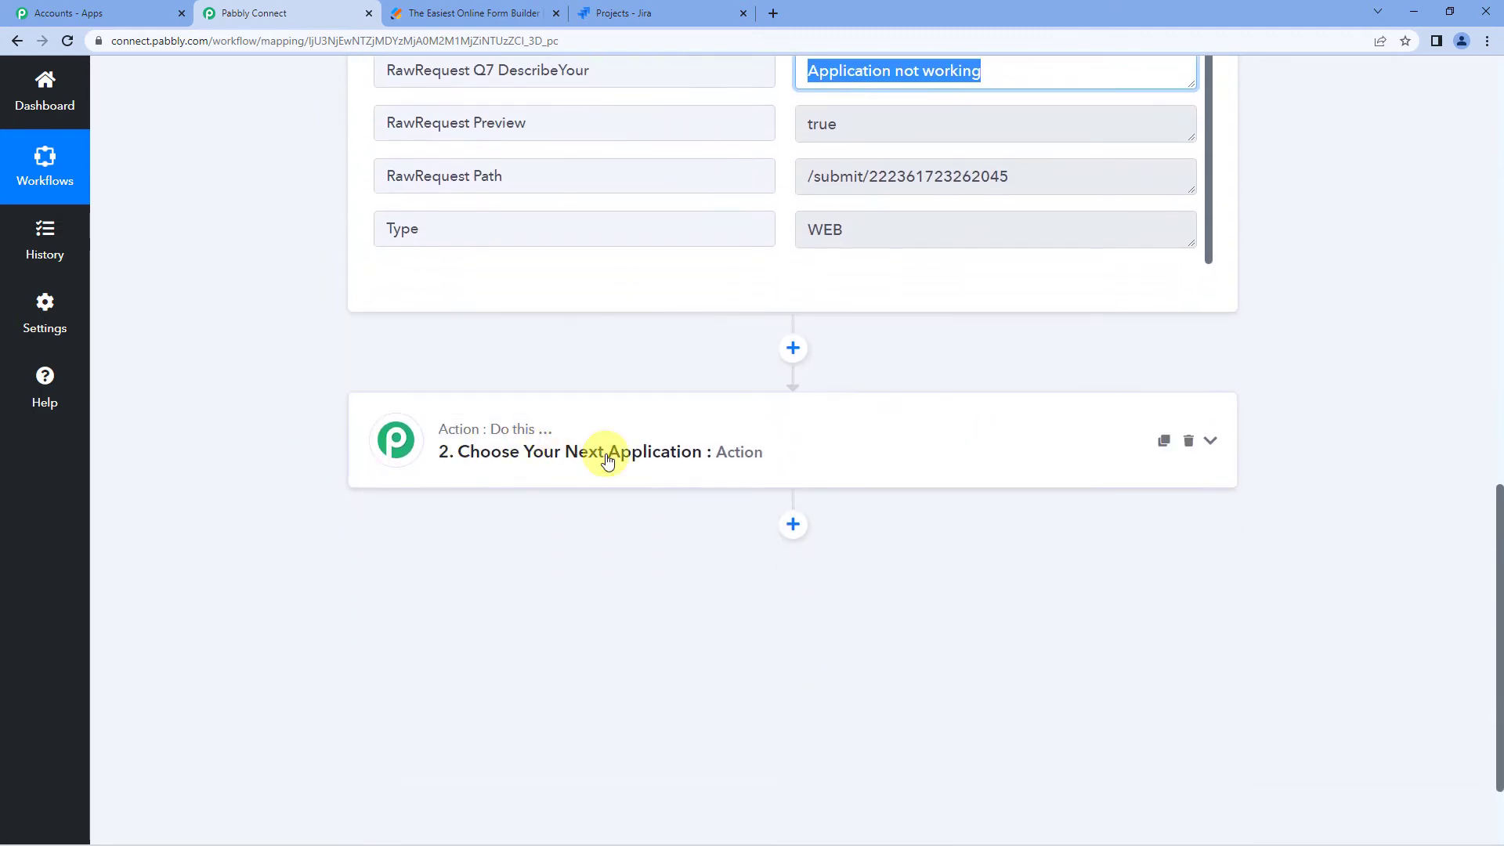
- Set the action to Jira Service Management with the Create Customer Request event
click(607, 454)
click(523, 561)
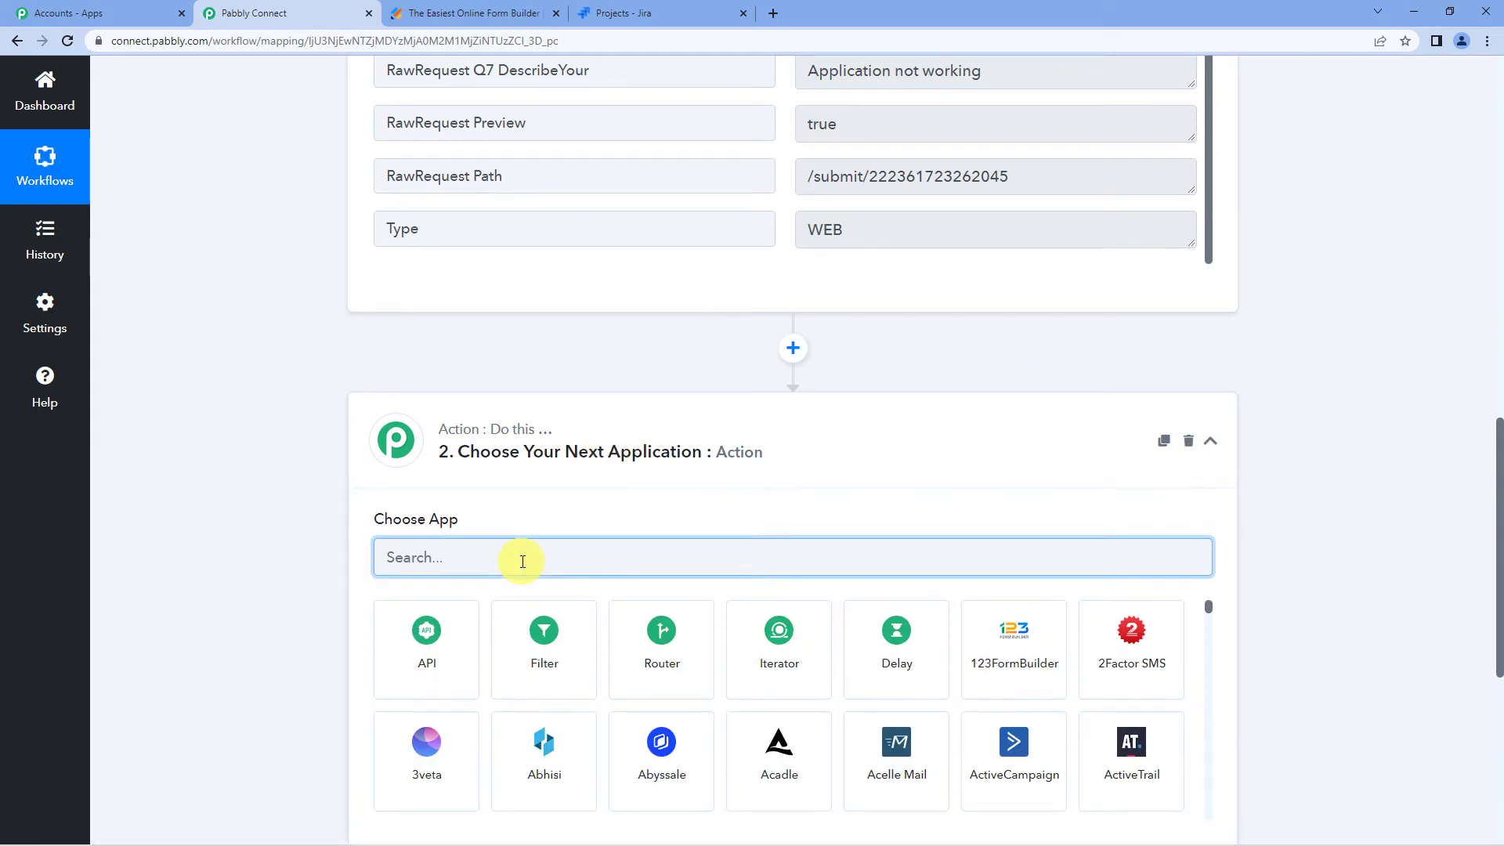
text(jira)
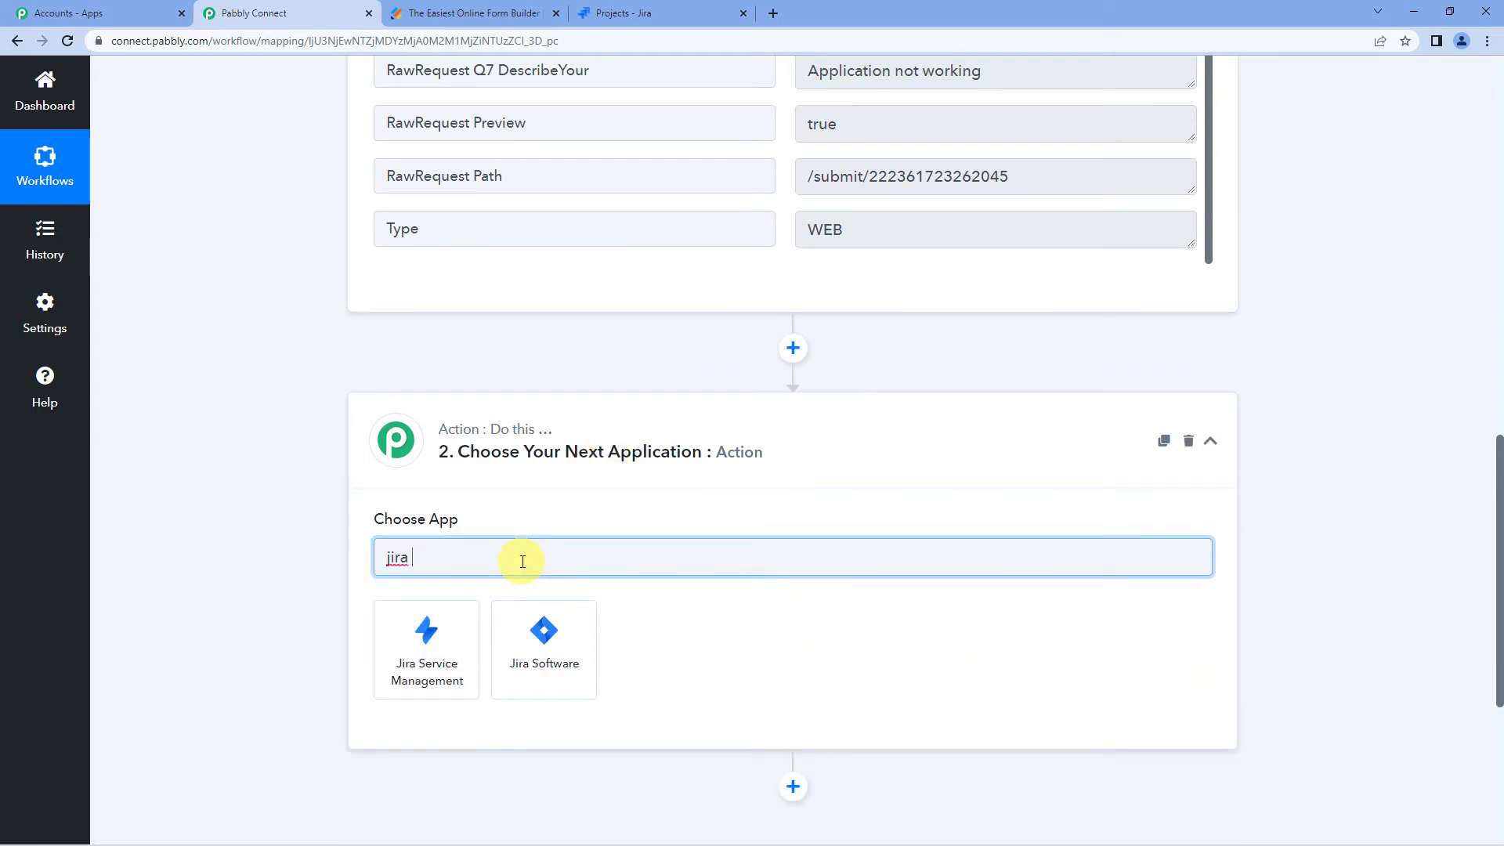
click(408, 666)
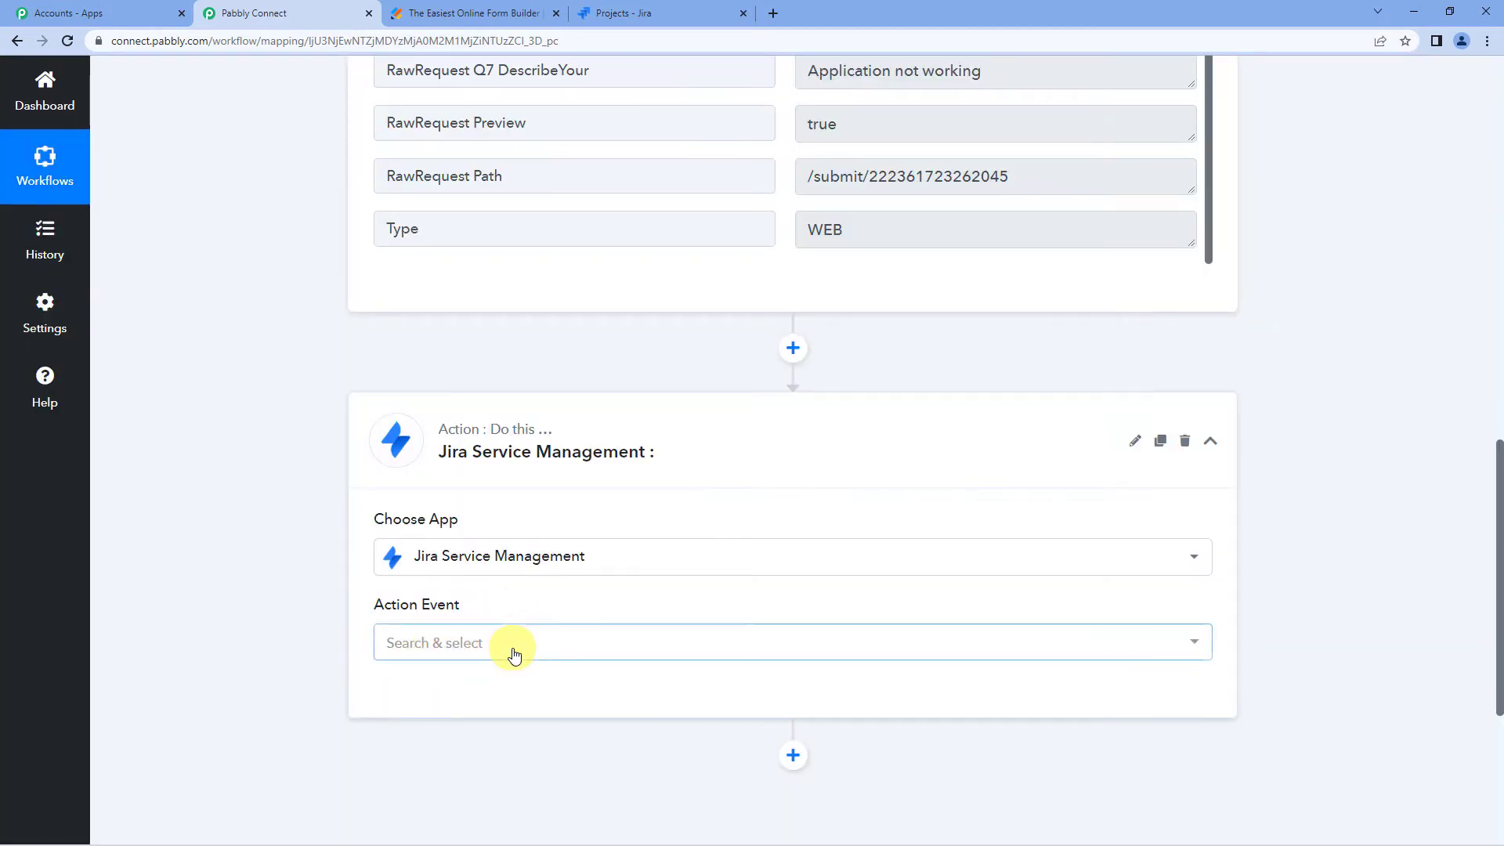
click(514, 646)
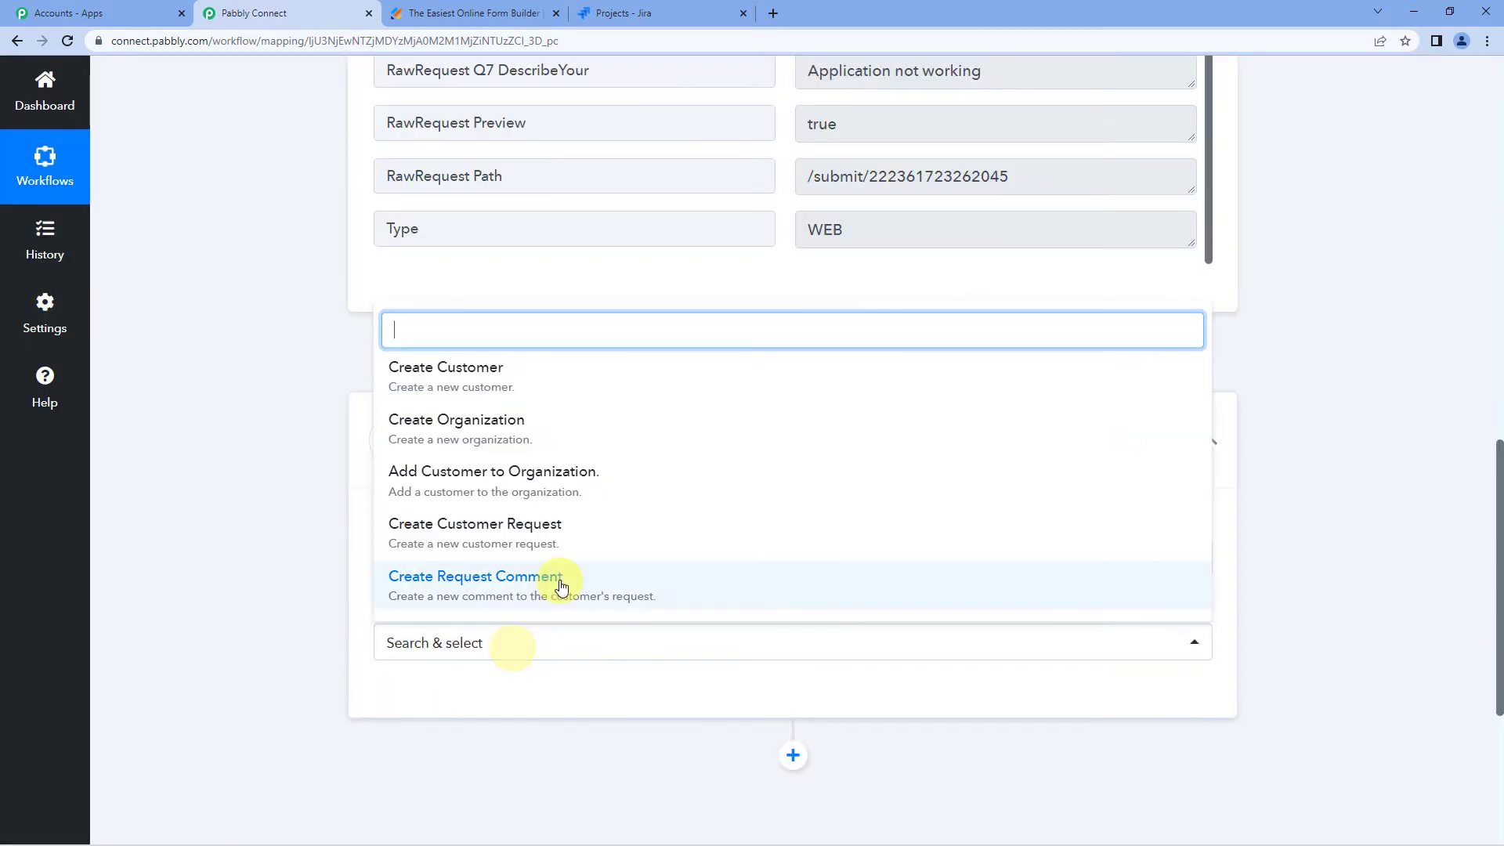
scroll(550, 532, down, 1)
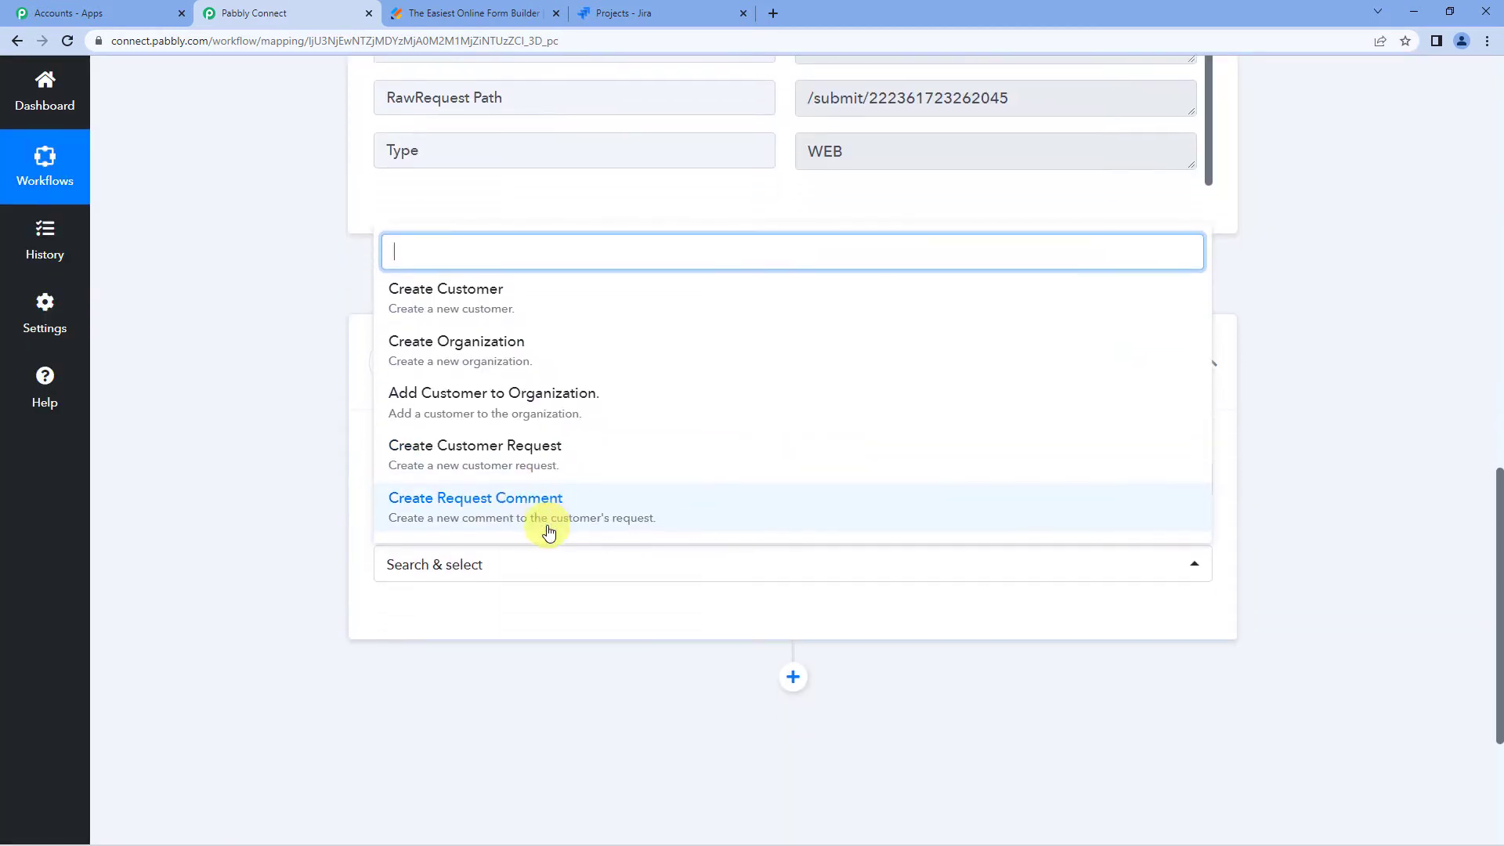
click(499, 475)
- Add a new Jira connection authorized for the pabbly.atlassian.net site
click(412, 538)
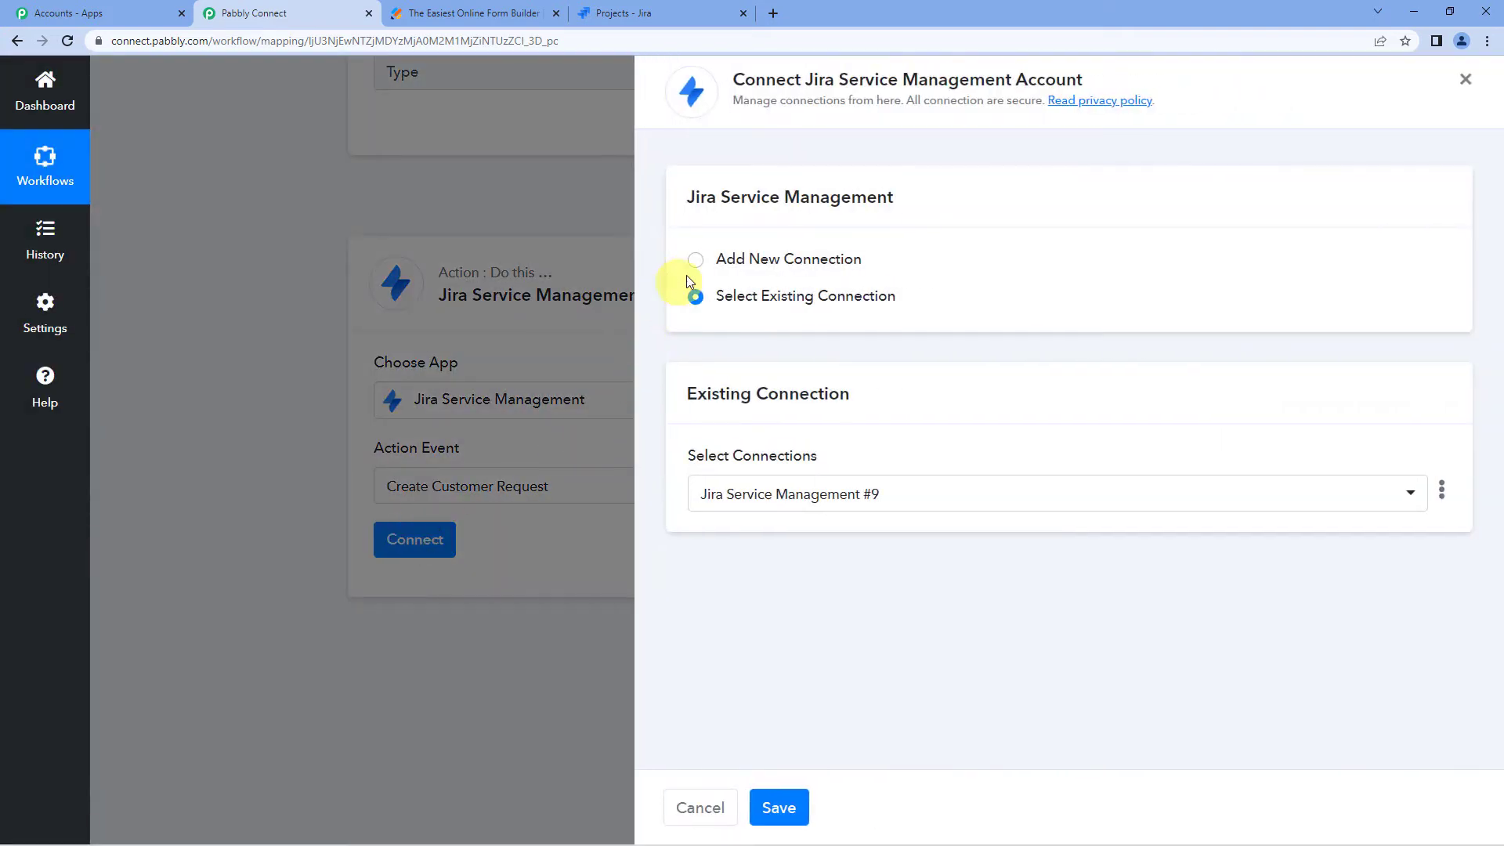
click(699, 264)
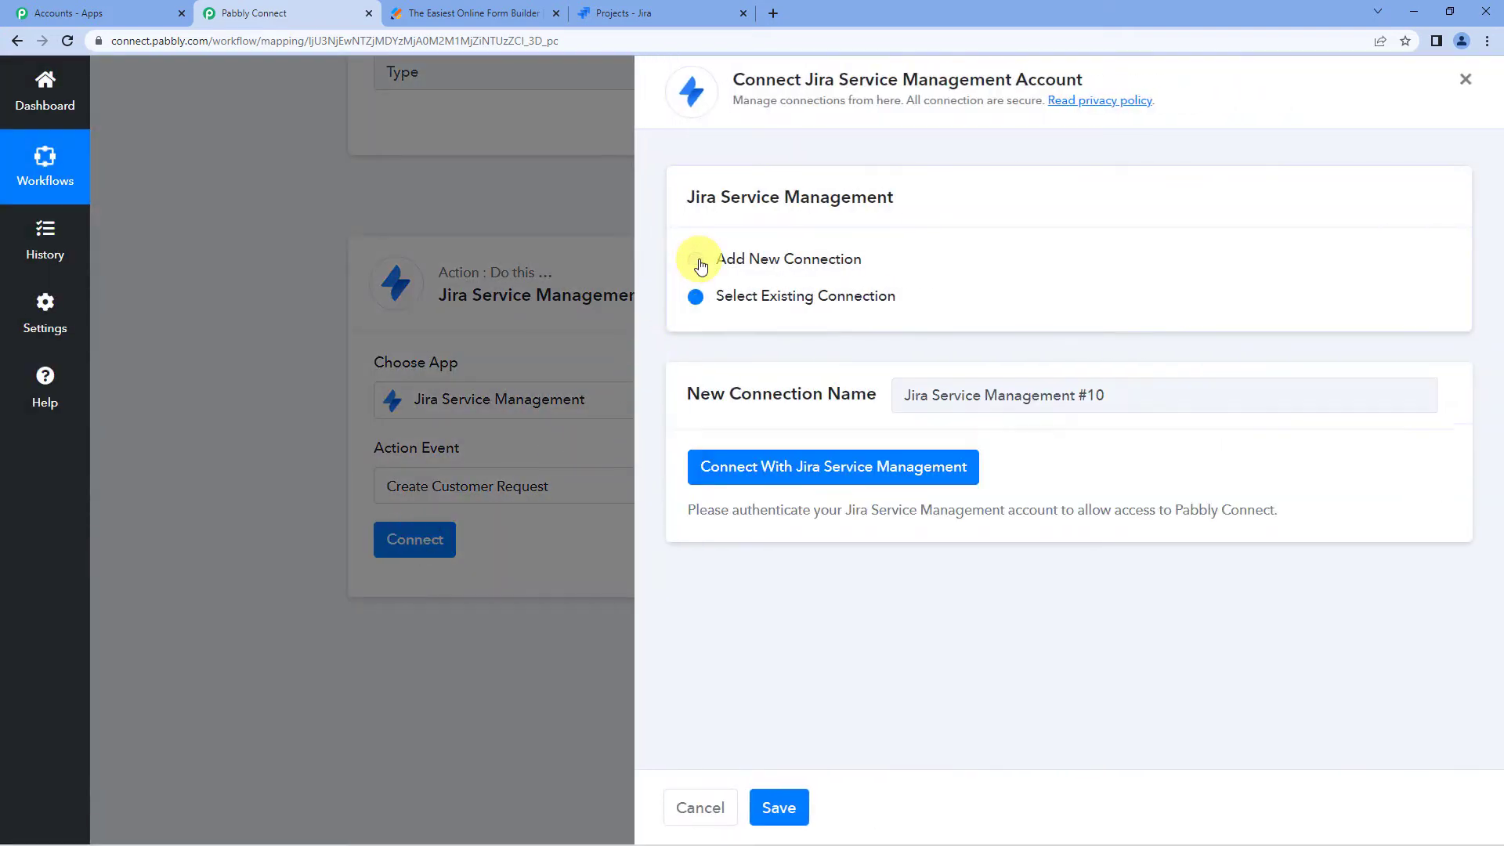
click(765, 468)
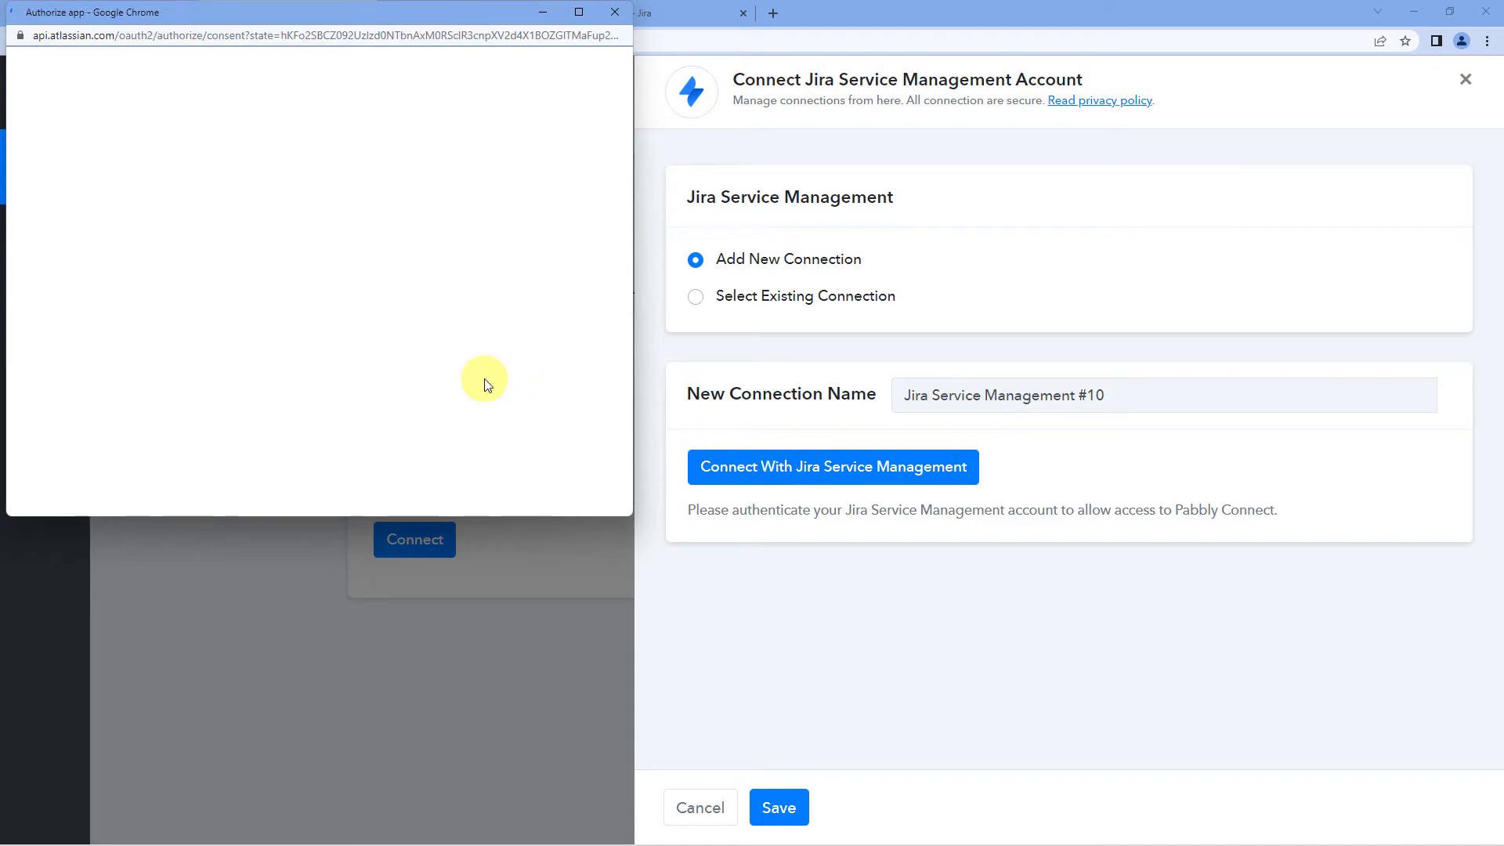
scroll(349, 359, down, 5)
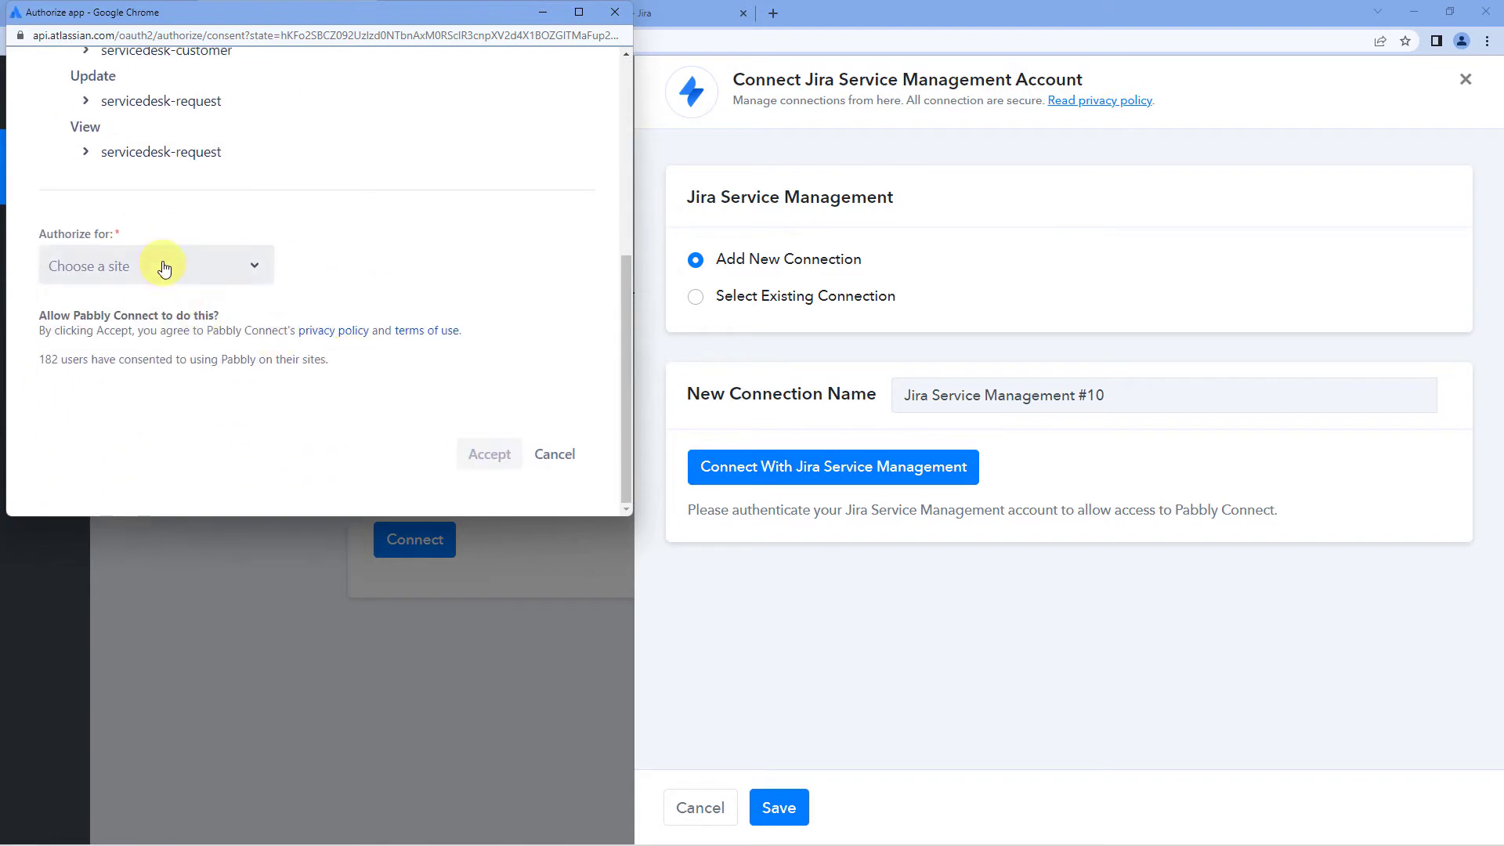
click(164, 267)
click(88, 358)
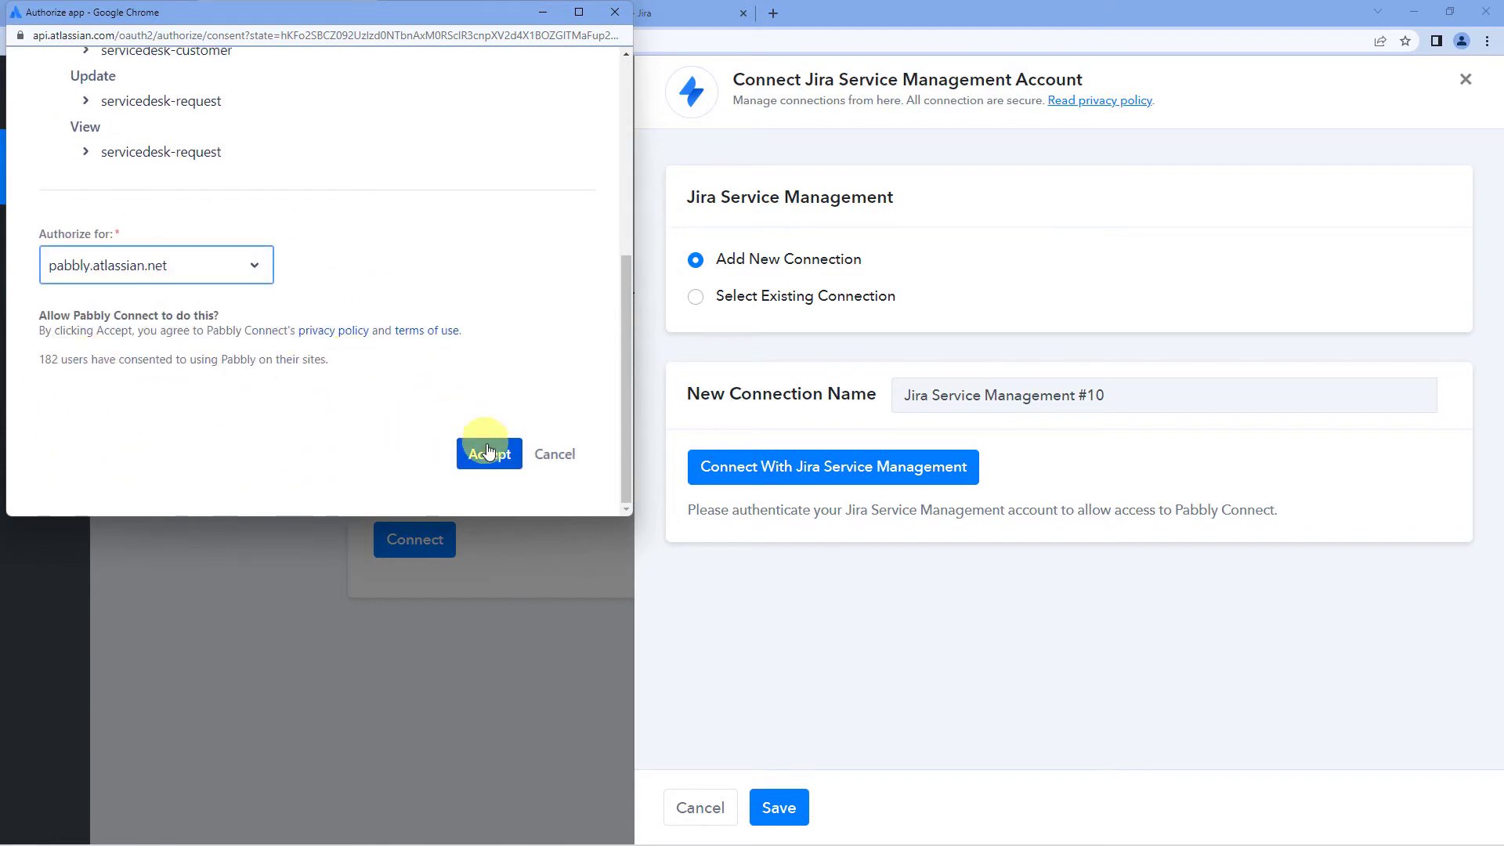
click(486, 452)
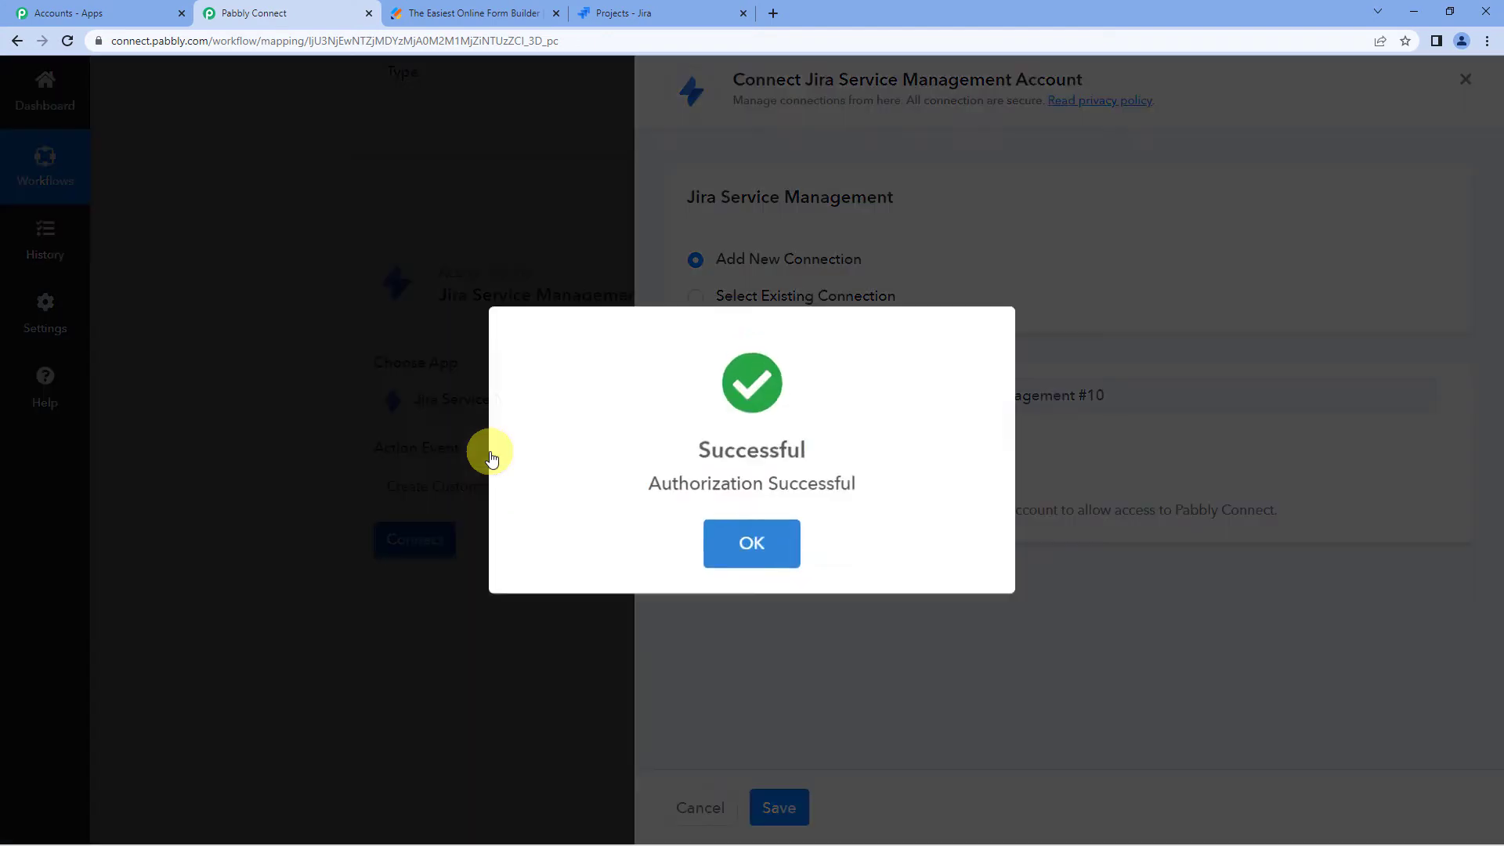
click(717, 542)
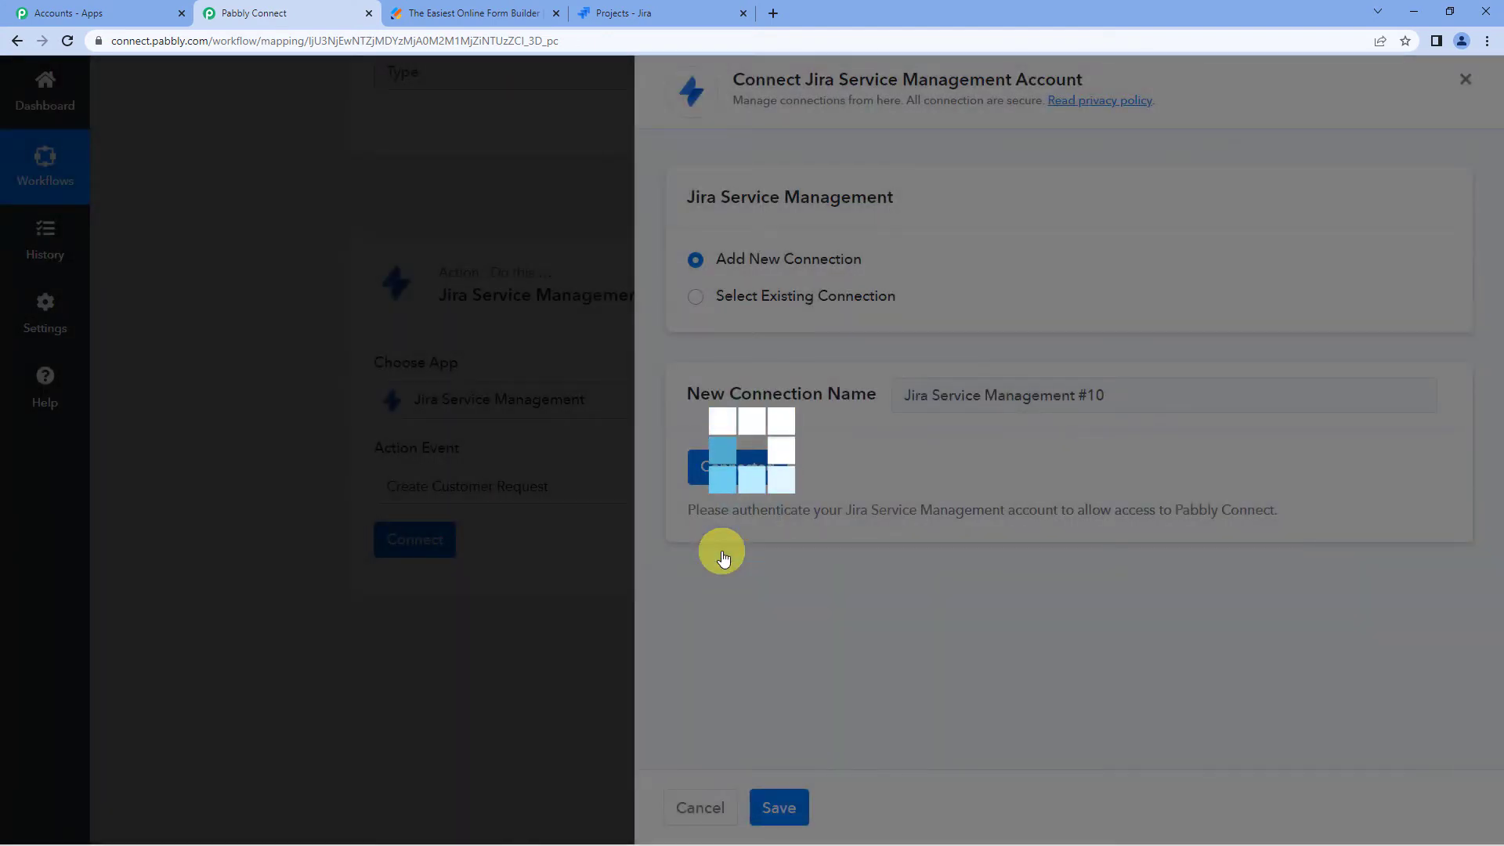
scroll(633, 452, down, 3)
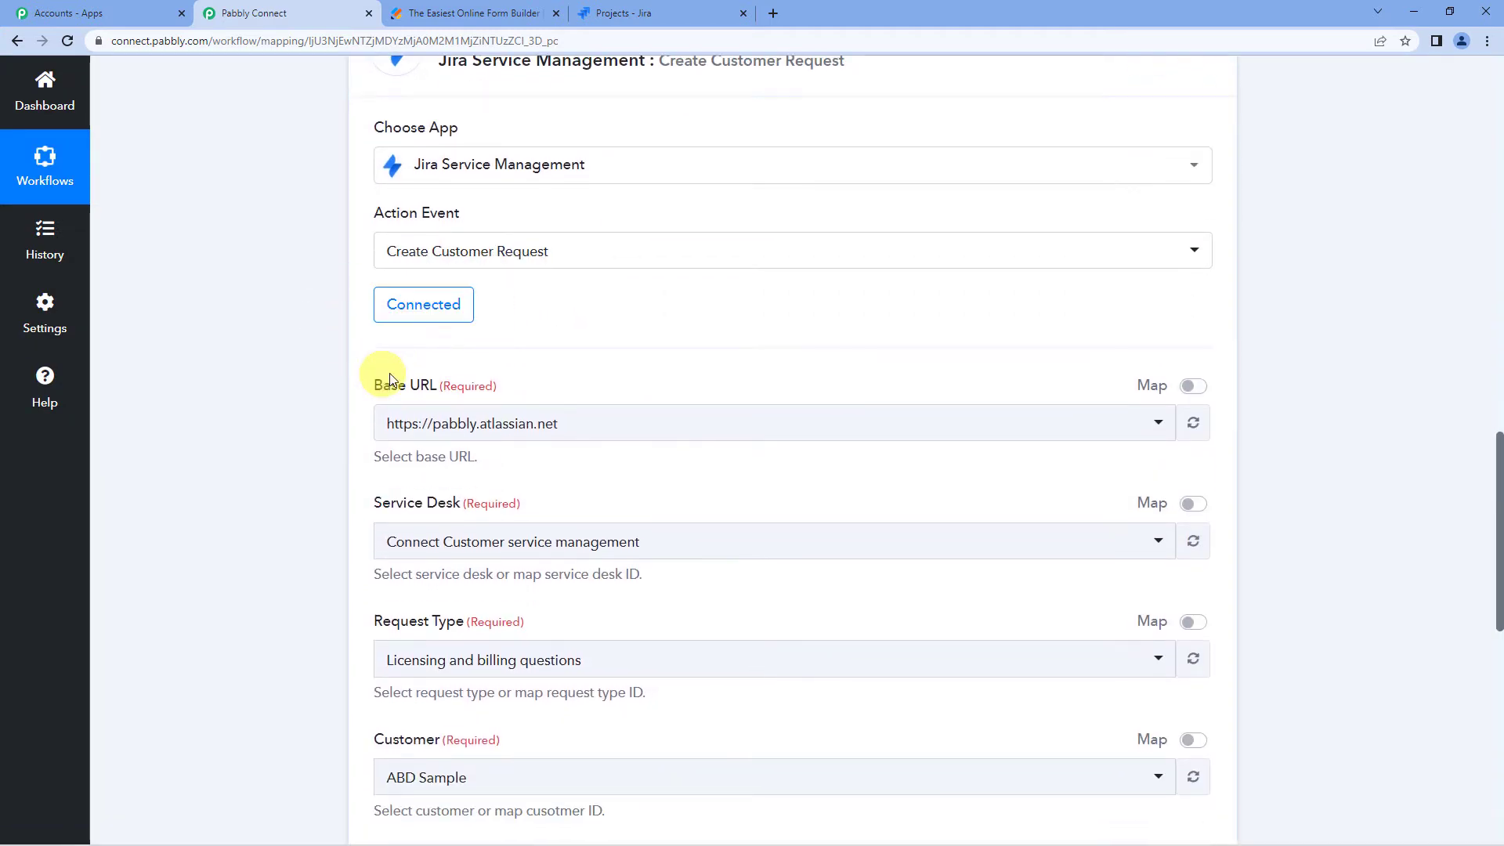
click(599, 435)
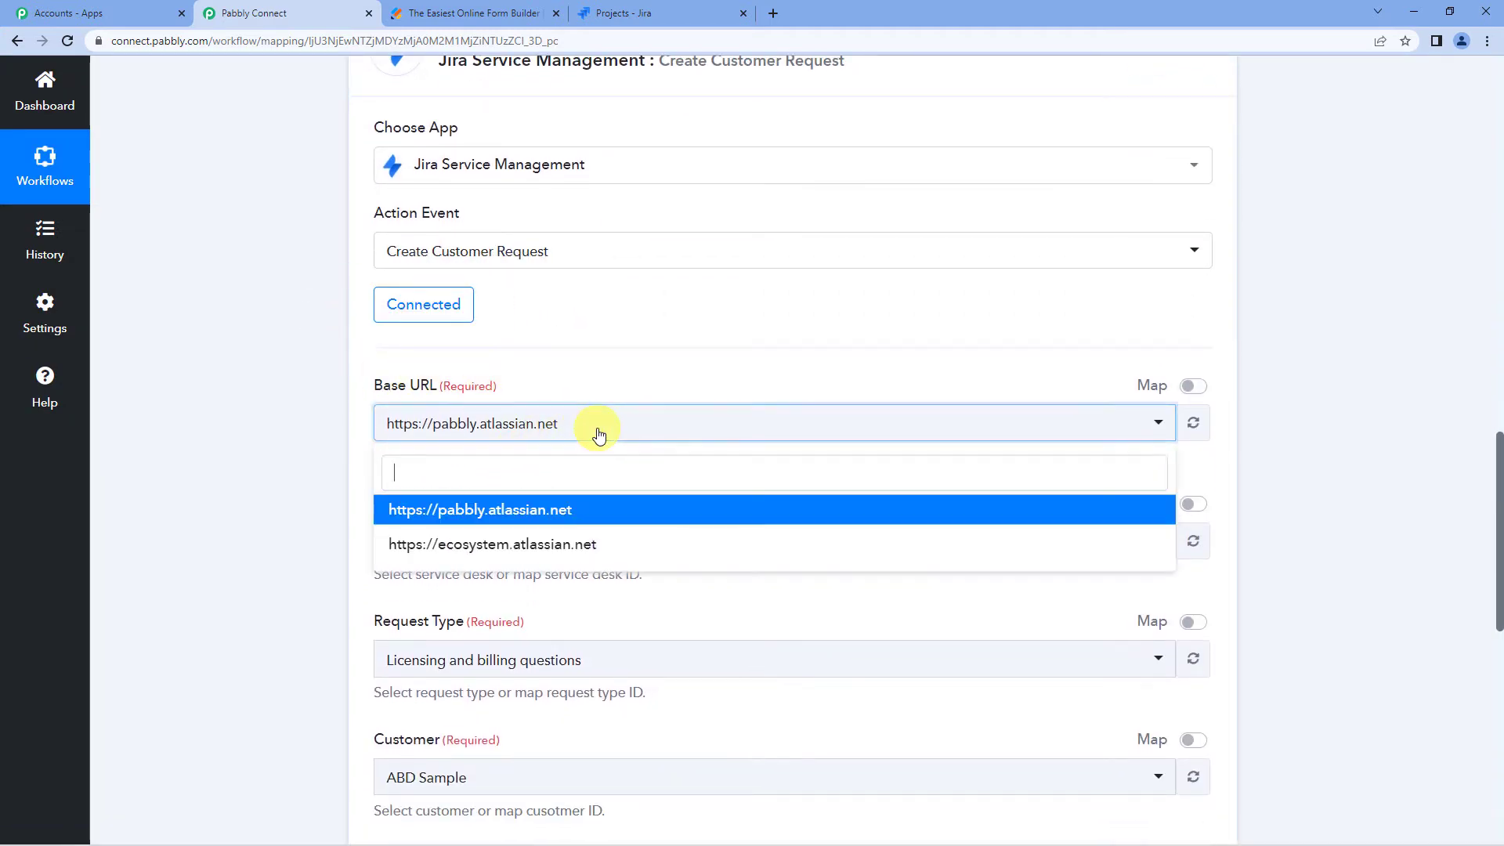
click(533, 510)
scroll(625, 373, down, 2)
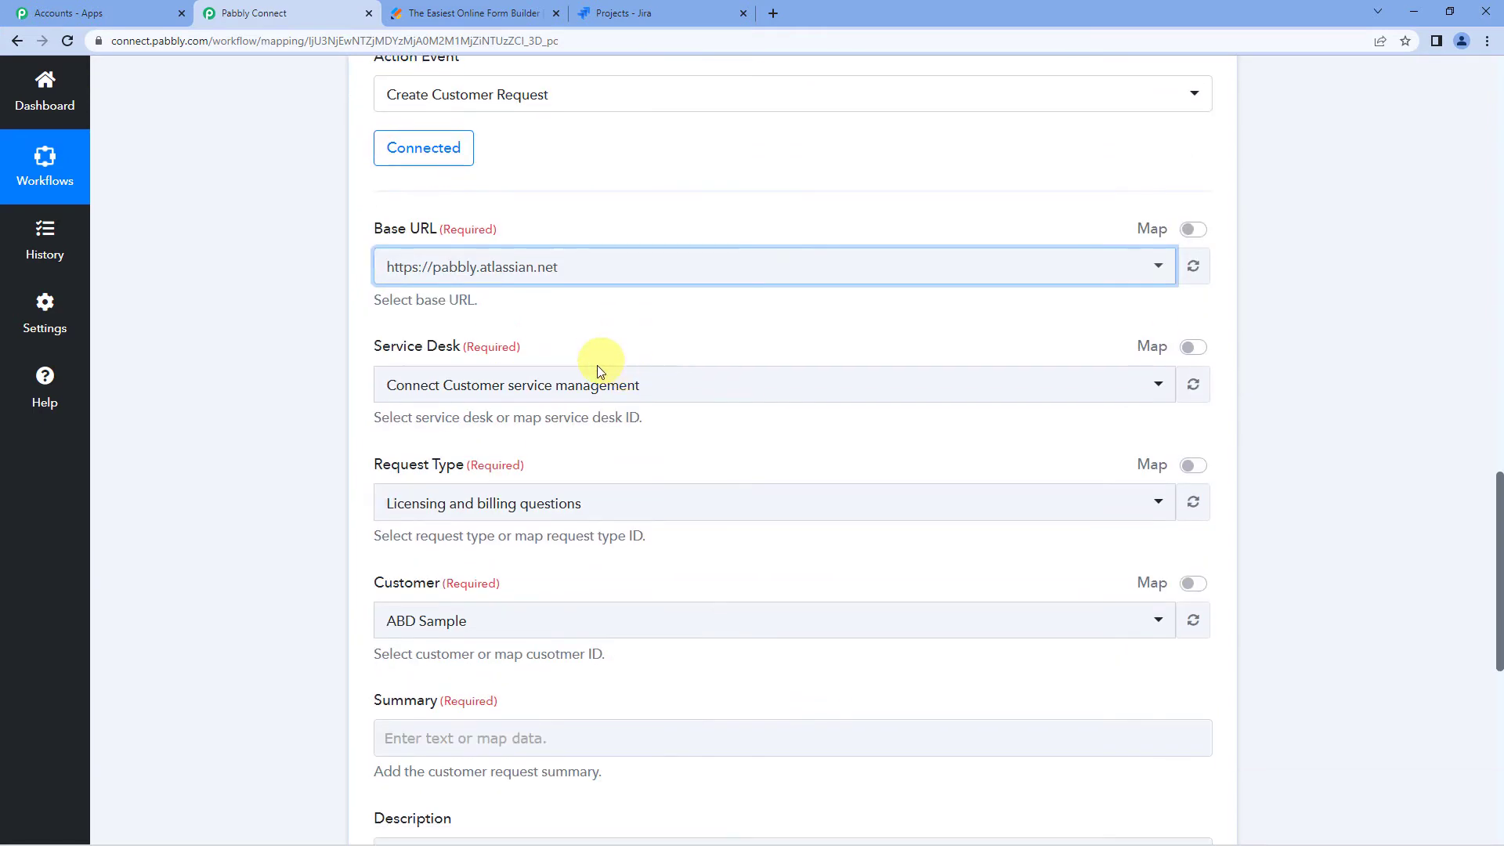
click(584, 389)
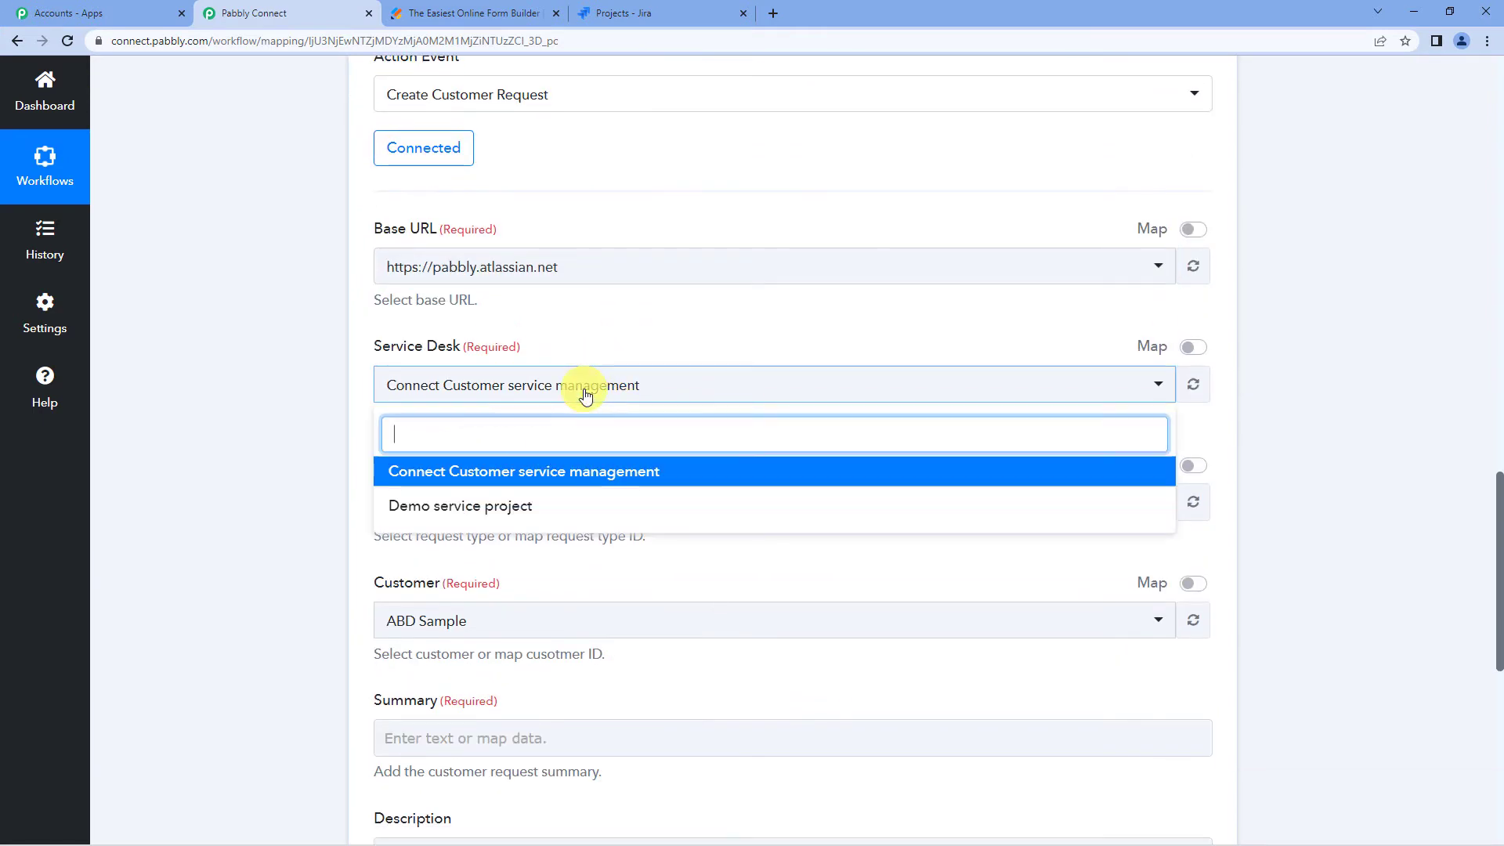
click(485, 507)
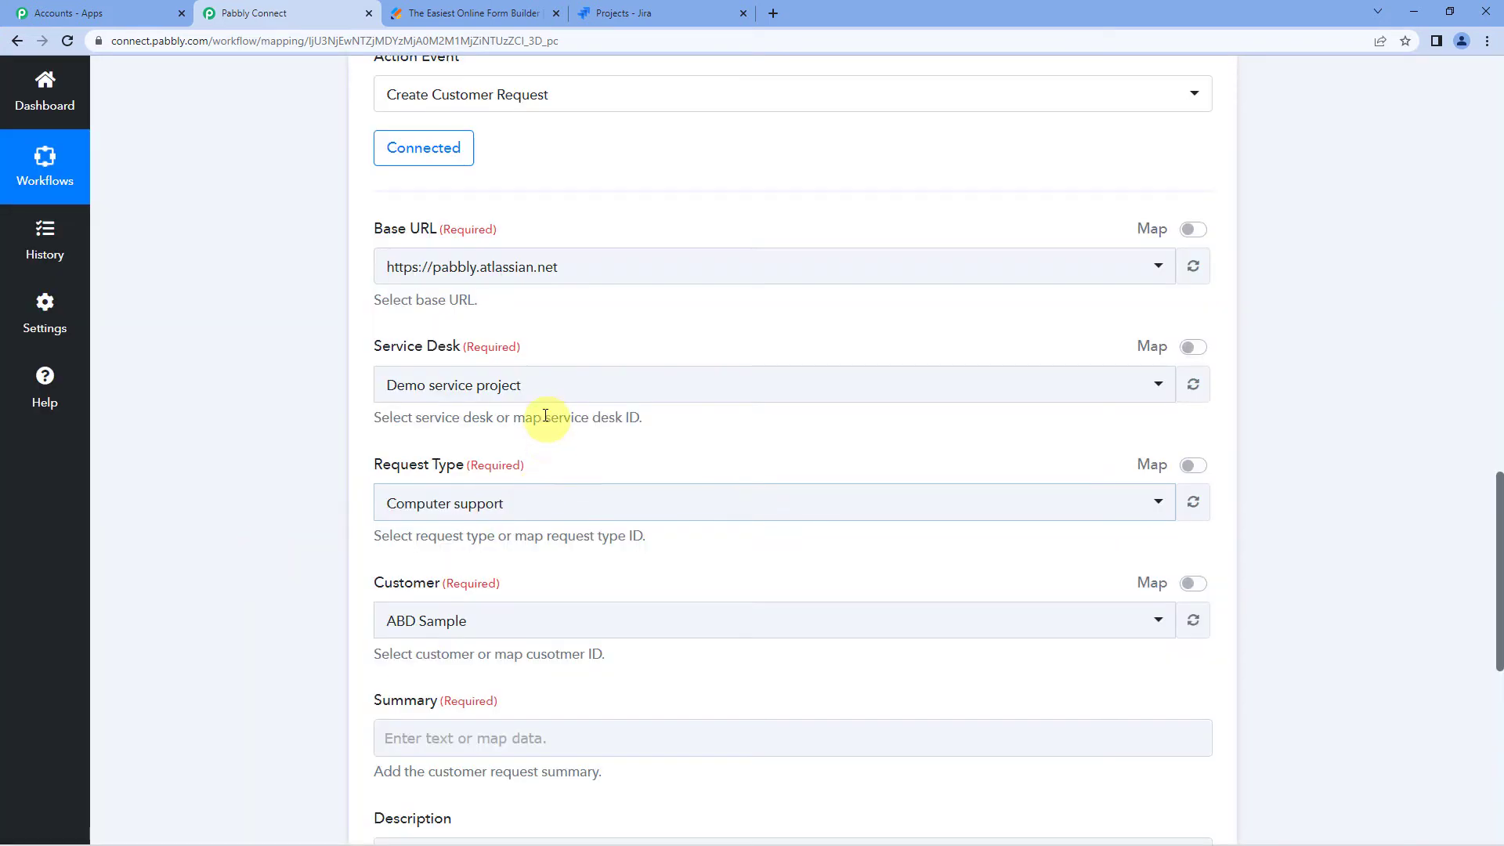
click(687, 11)
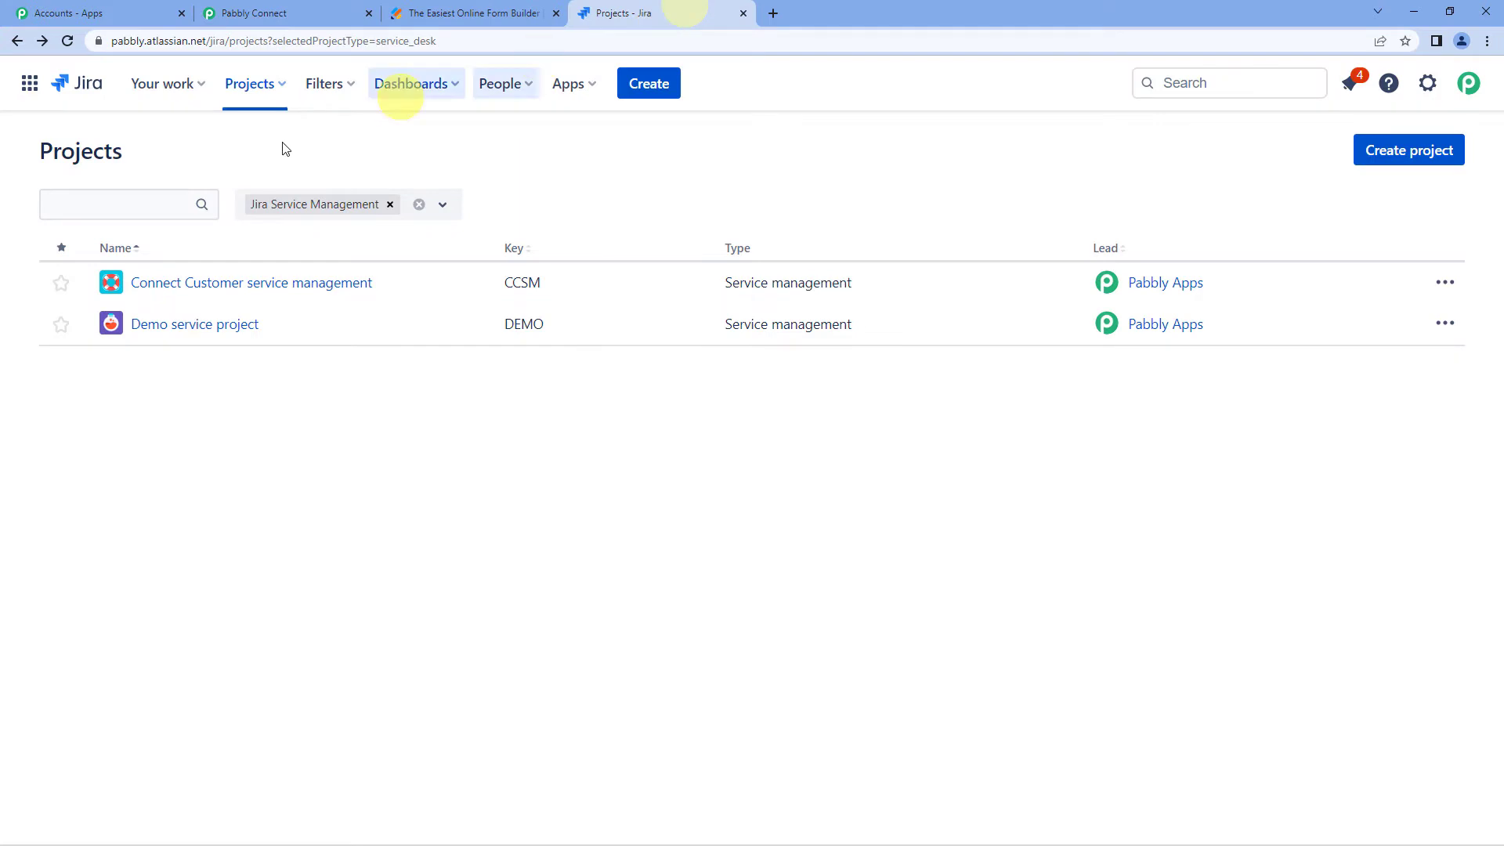
- Open Demo service project in Jira, then set the action's Request Type to IT help
click(188, 327)
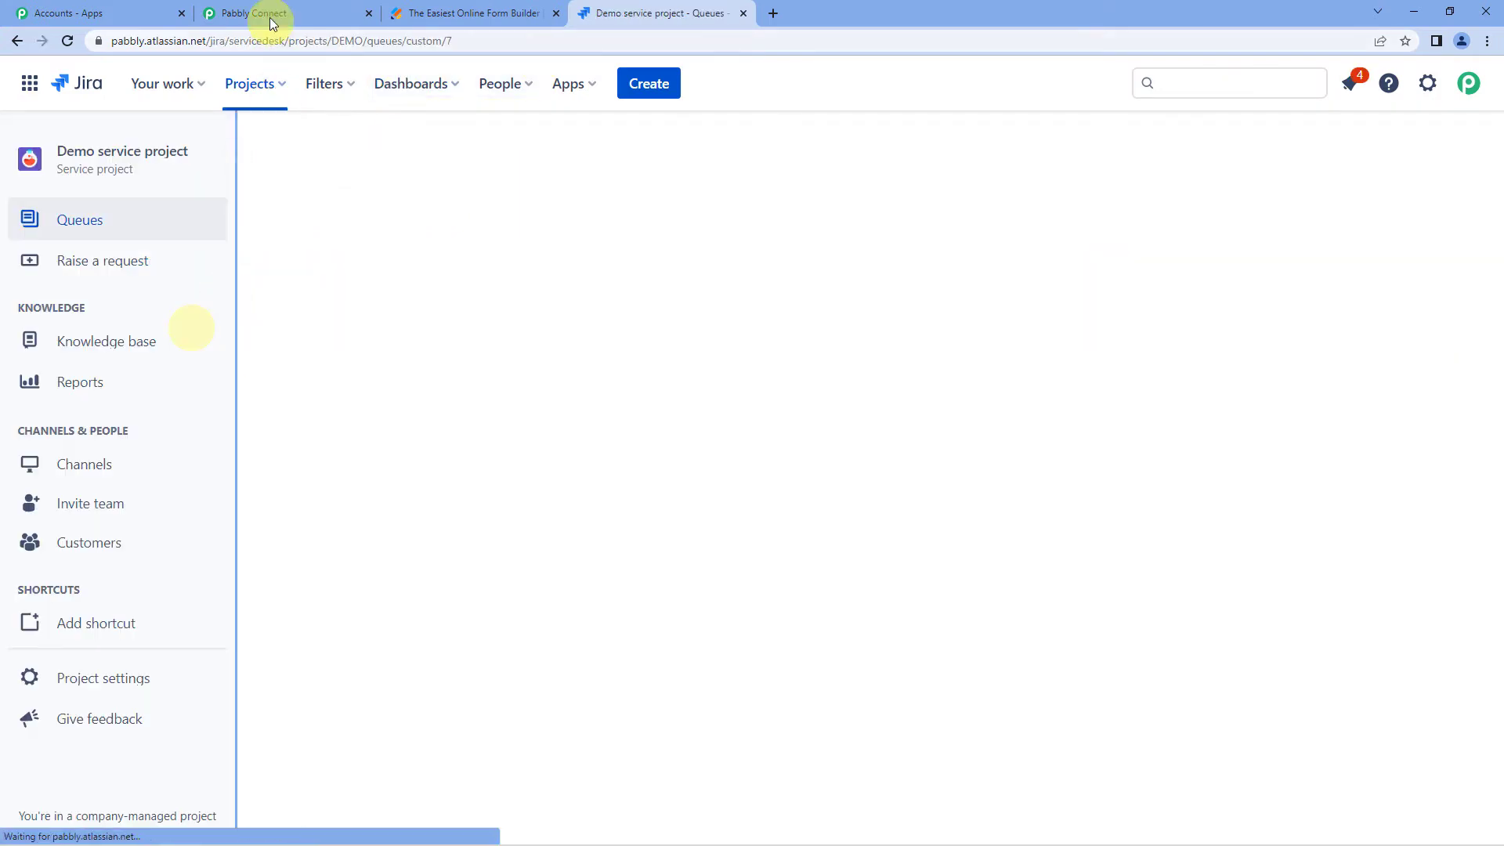
click(276, 15)
scroll(537, 346, down, 2)
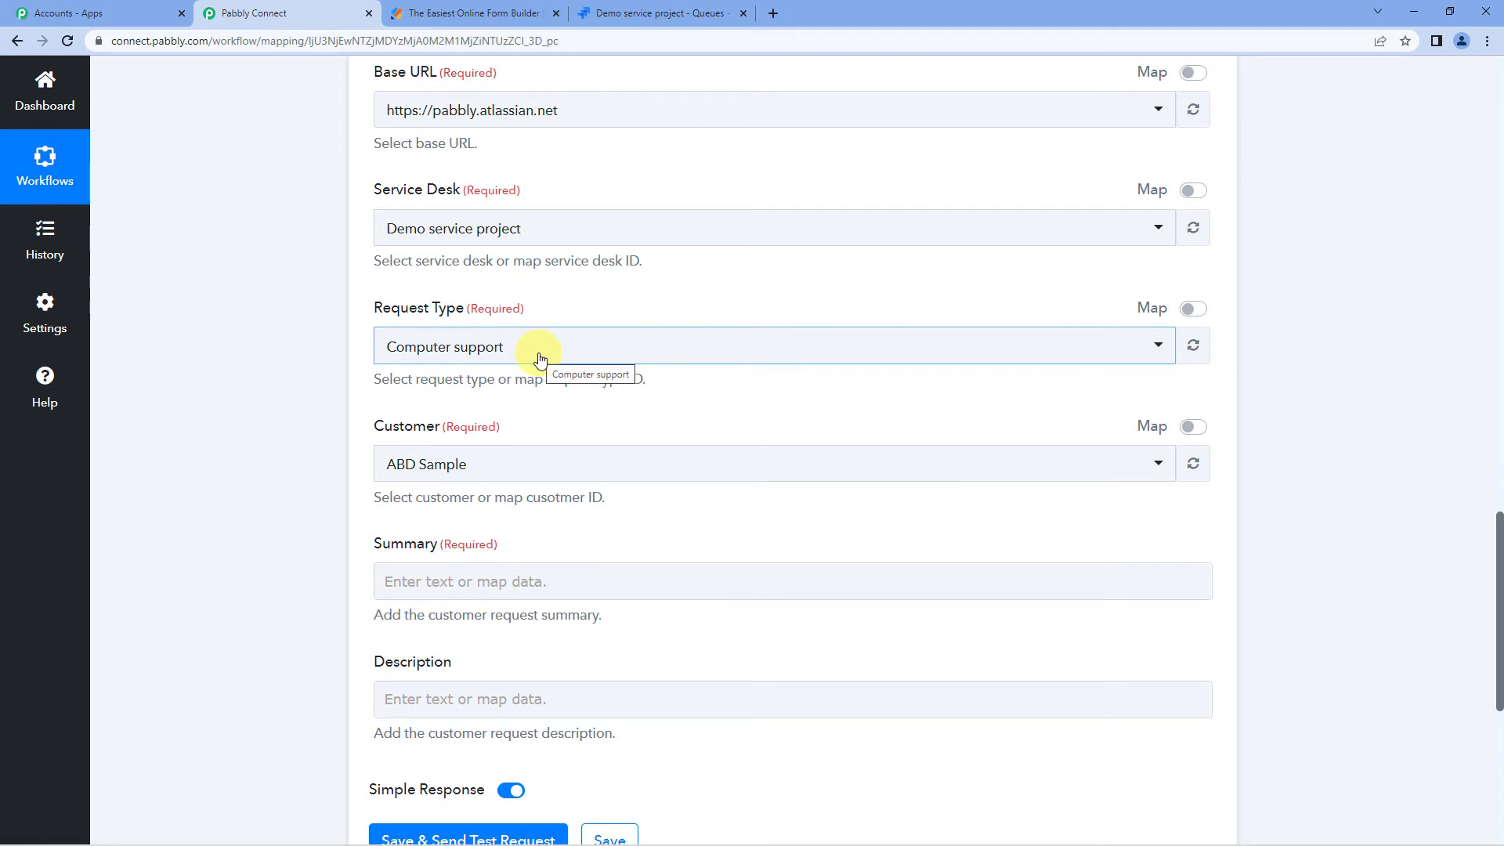
click(540, 360)
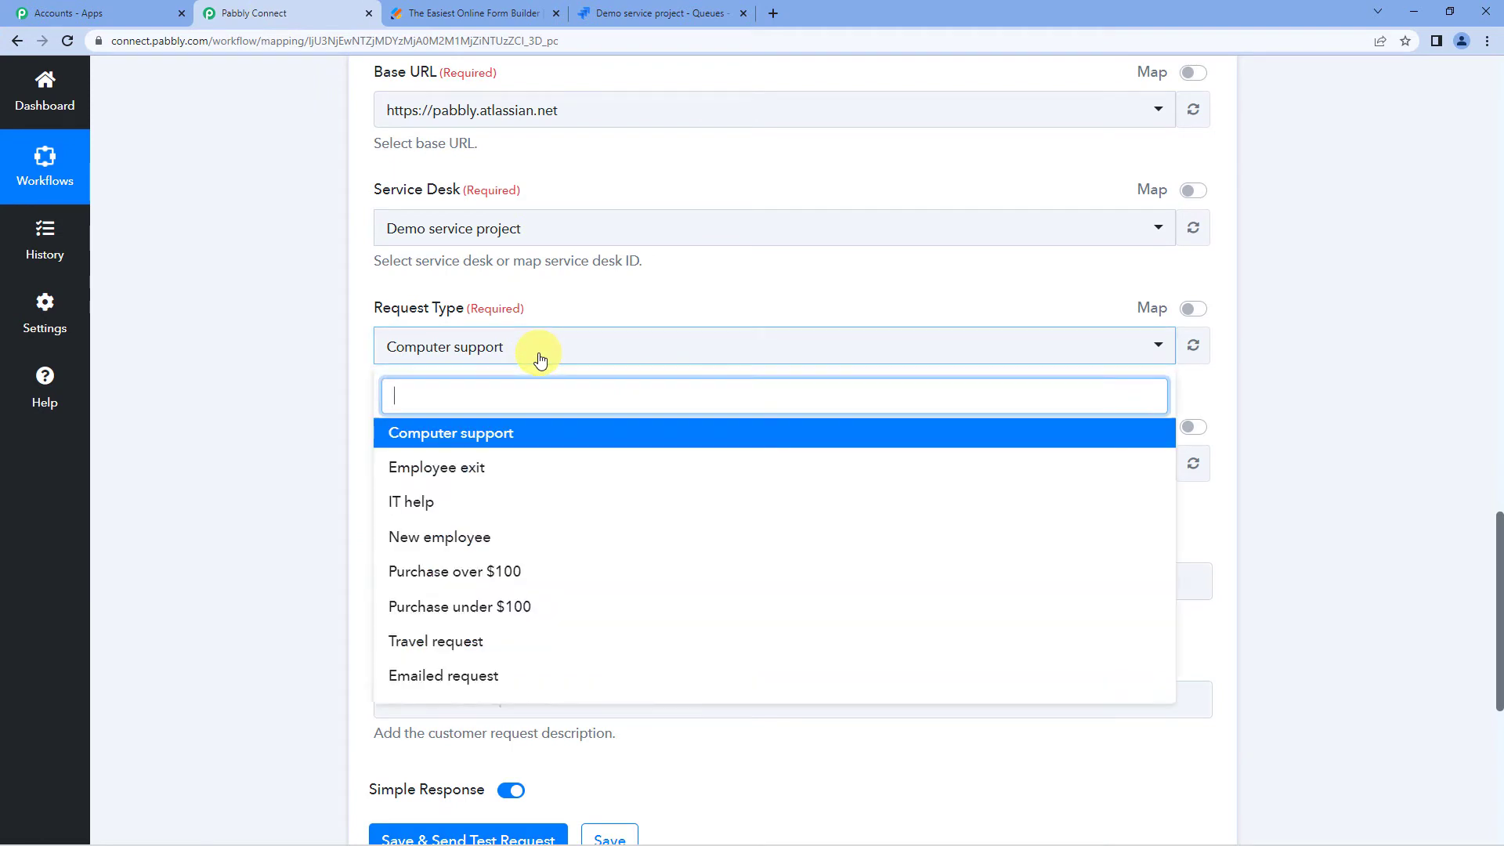
click(435, 503)
- Compare the Customer dropdown with Jira's customer list, keeping ABD Sample as Customer
scroll(368, 368, down, 2)
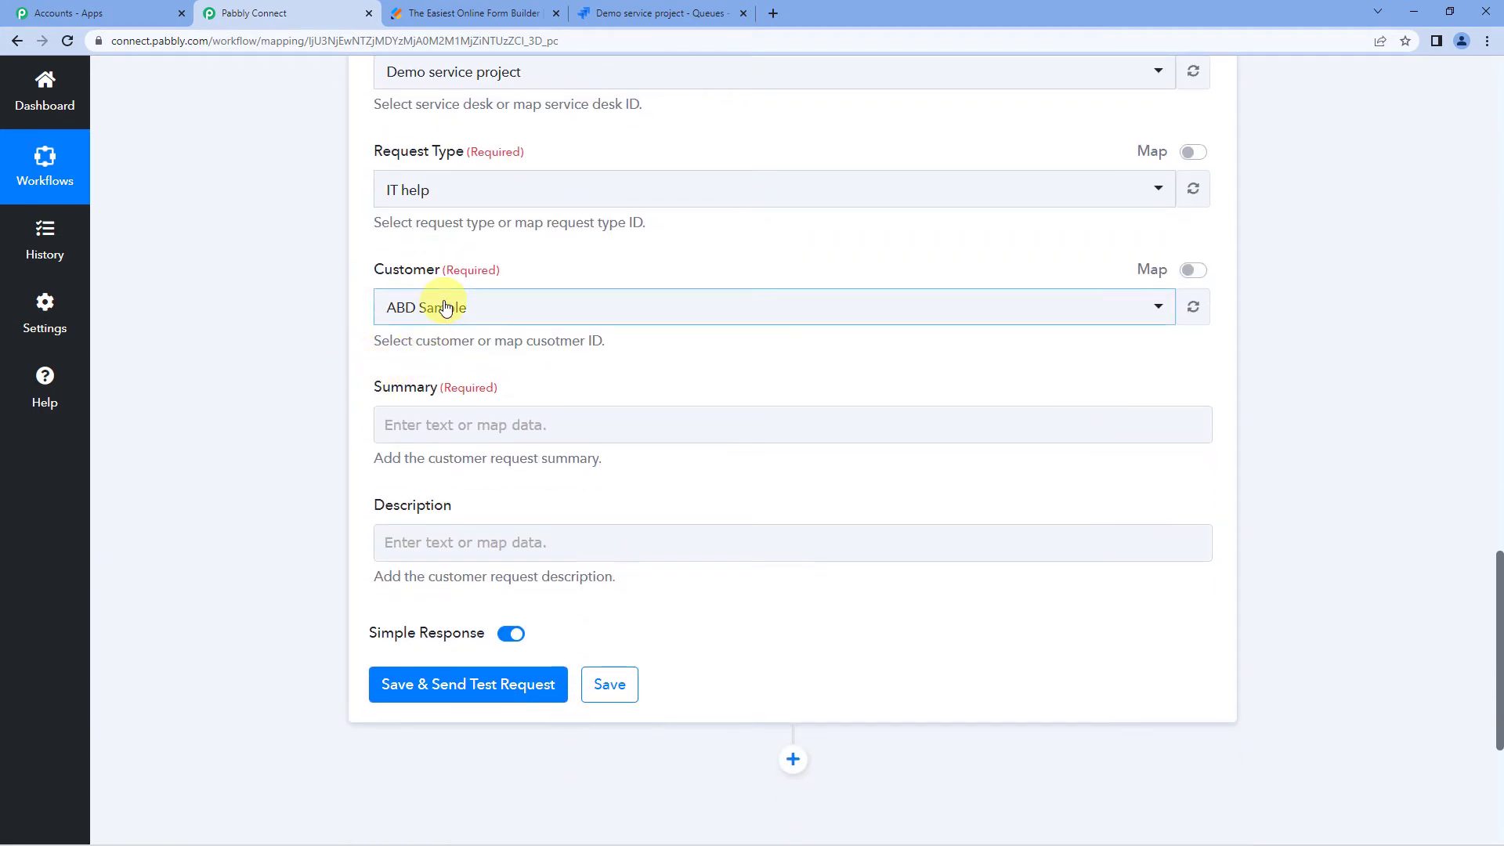
click(607, 310)
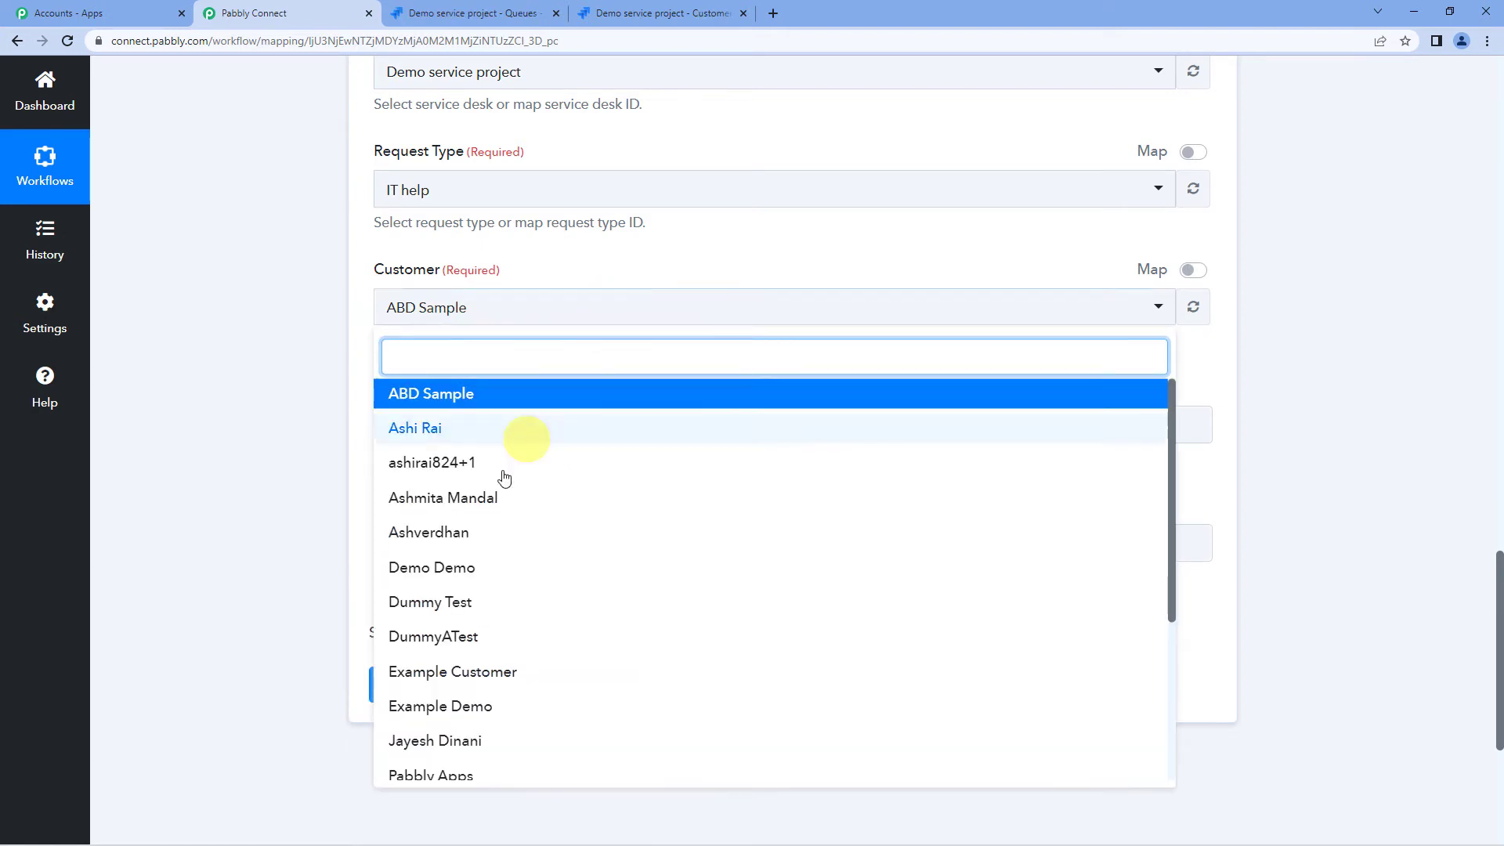
scroll(439, 523, down, 2)
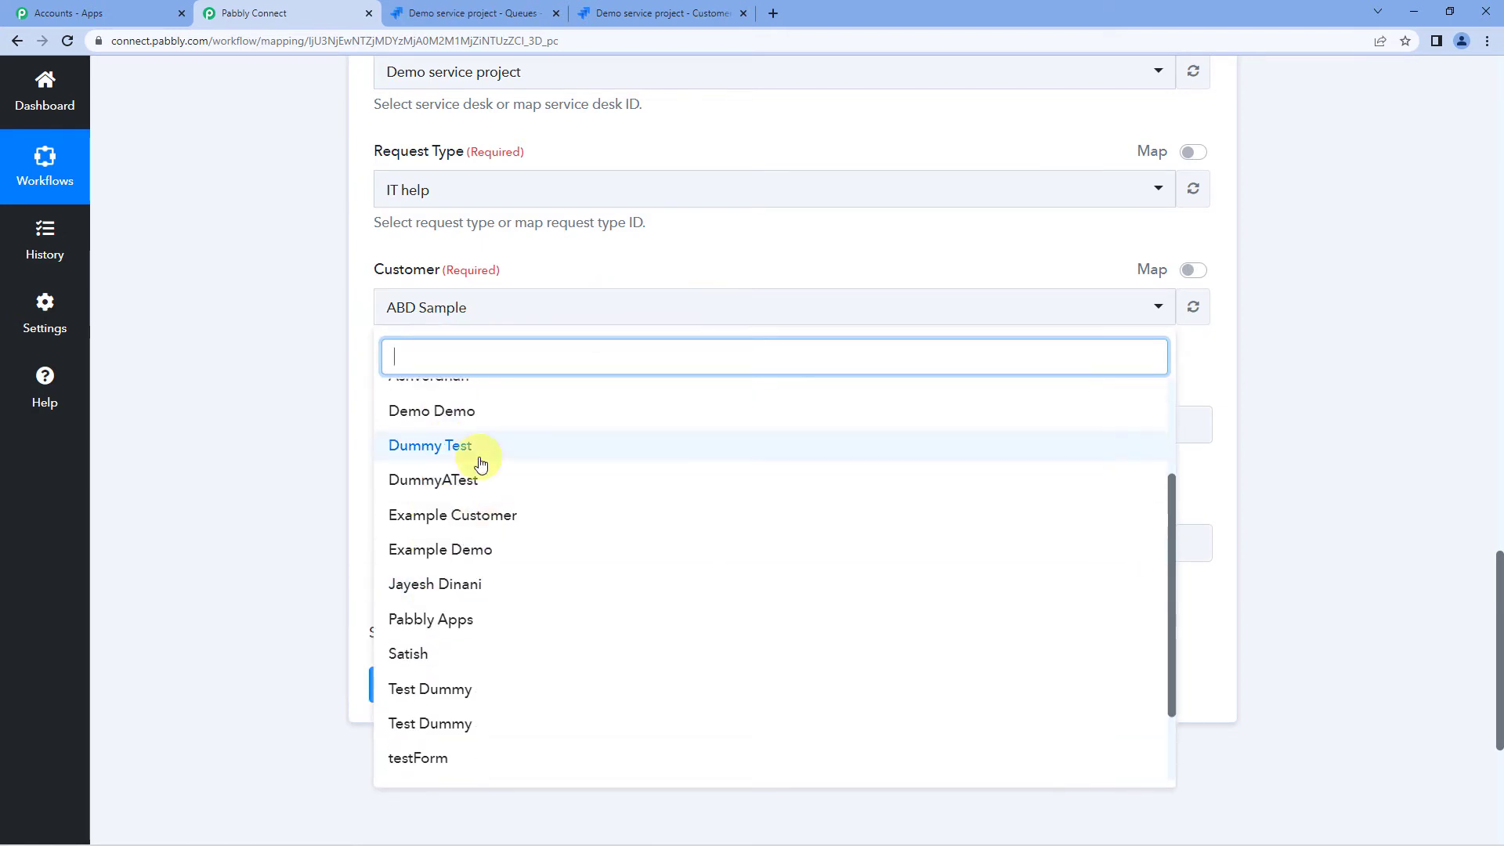
scroll(456, 622, up, 1)
scroll(464, 590, up, 4)
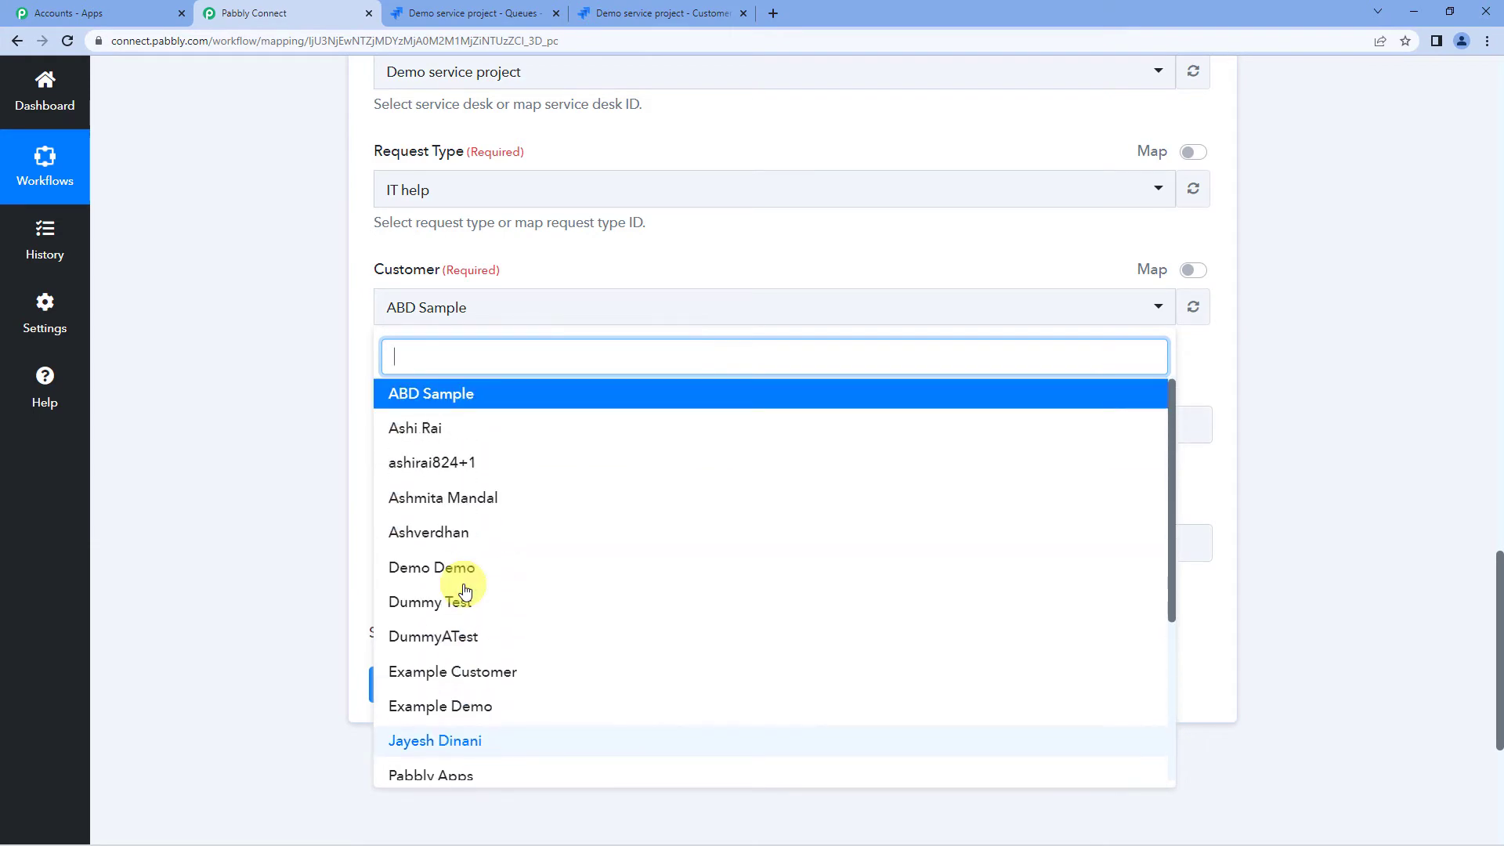
click(662, 13)
scroll(383, 431, down, 3)
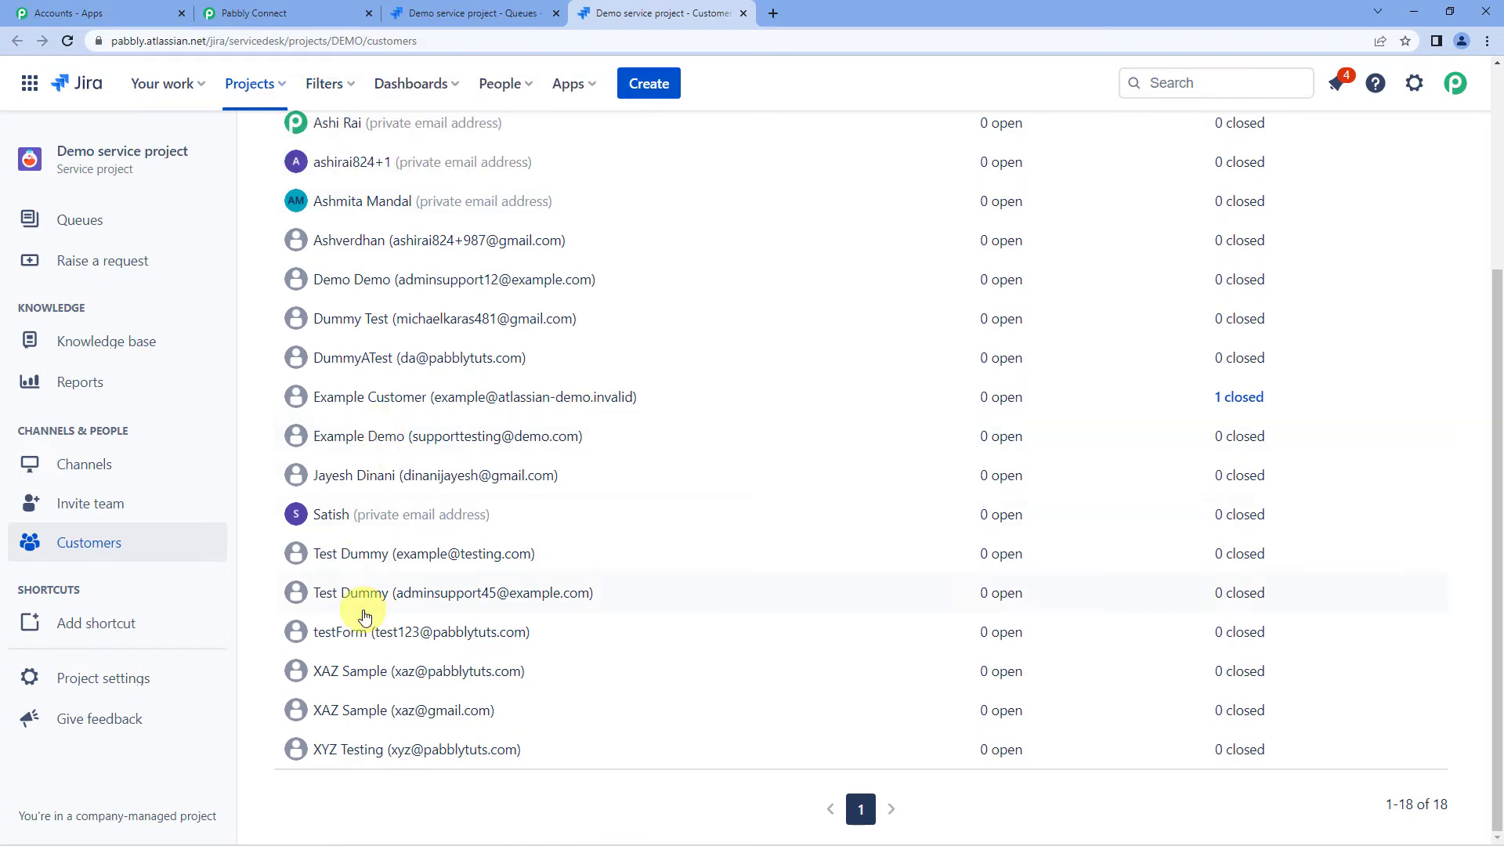
scroll(368, 579, up, 4)
scroll(390, 464, down, 3)
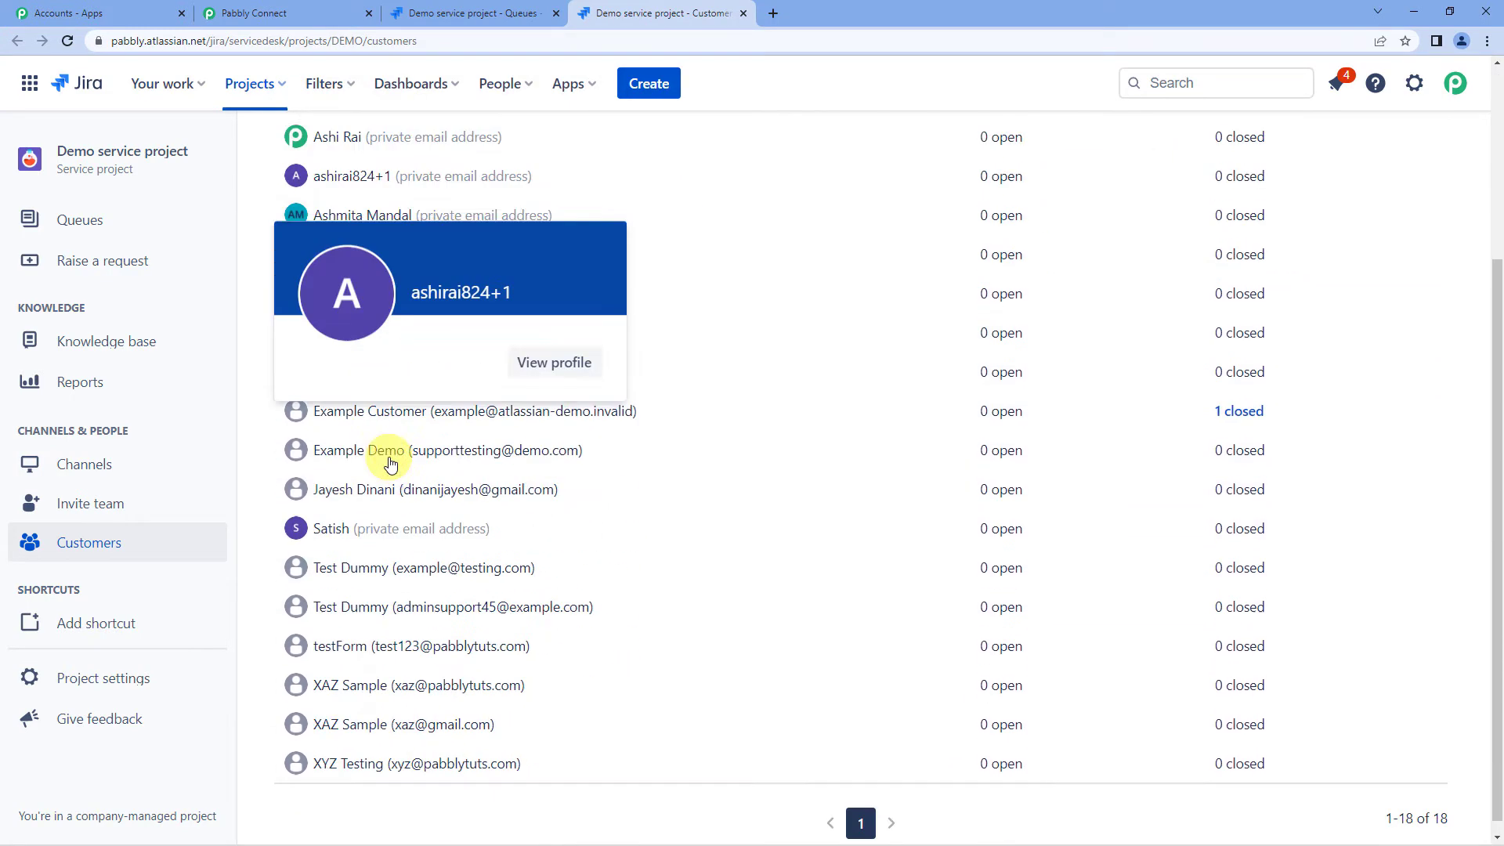
click(310, 13)
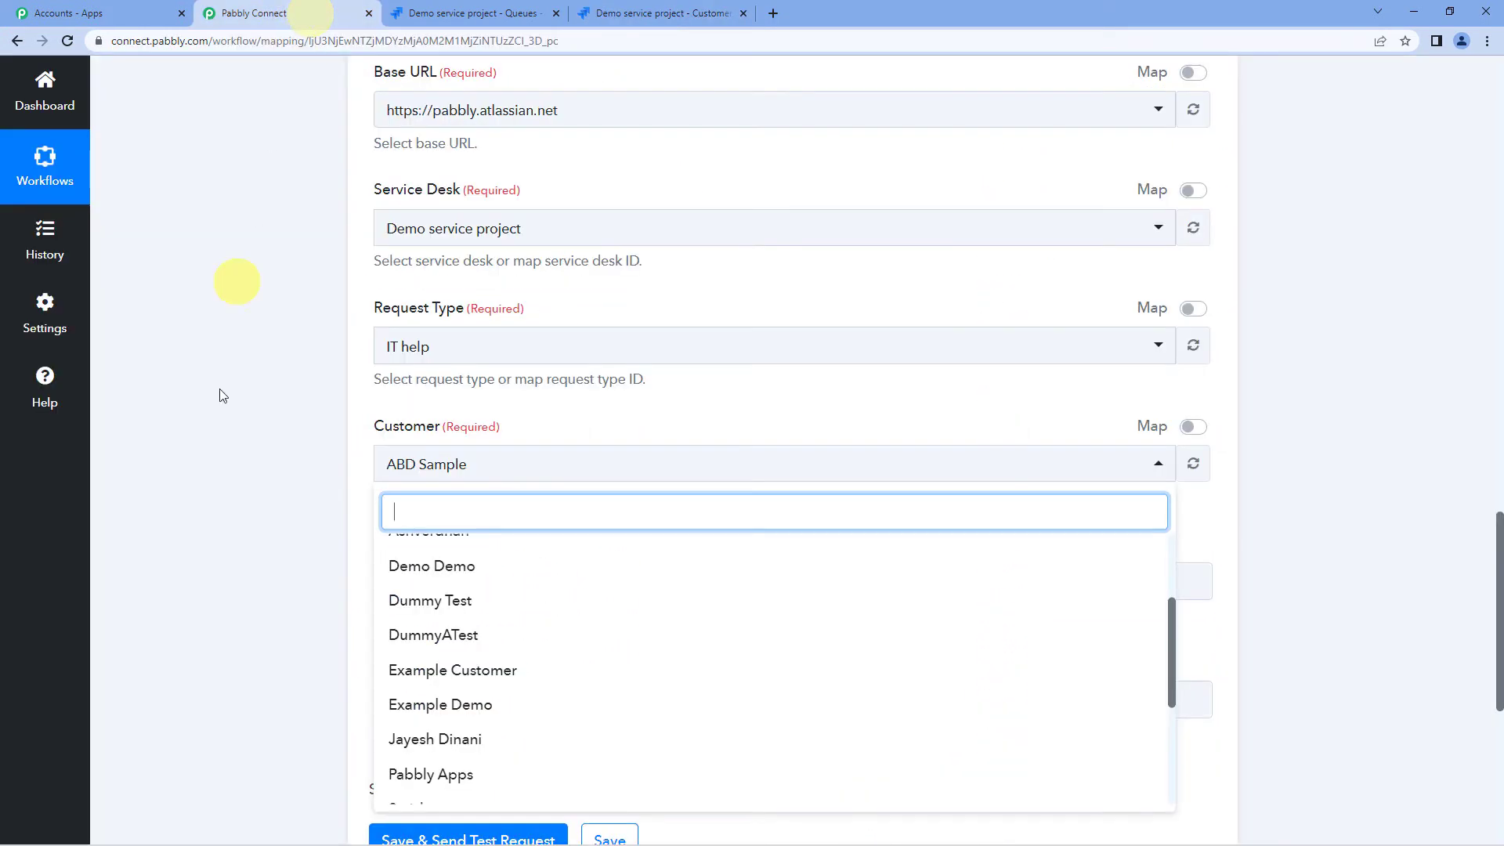
click(223, 461)
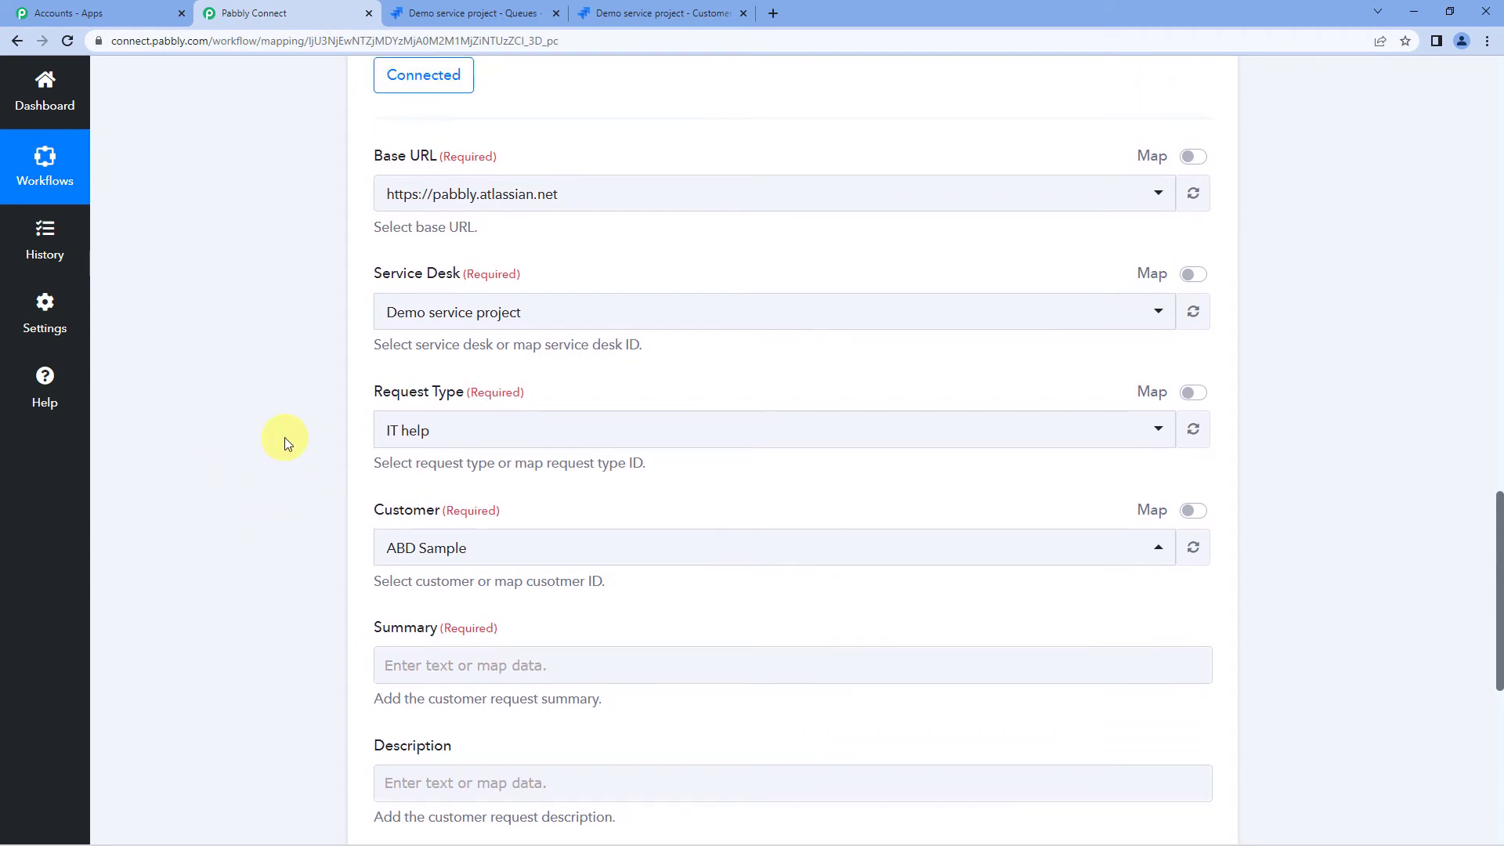
scroll(285, 437, up, 12)
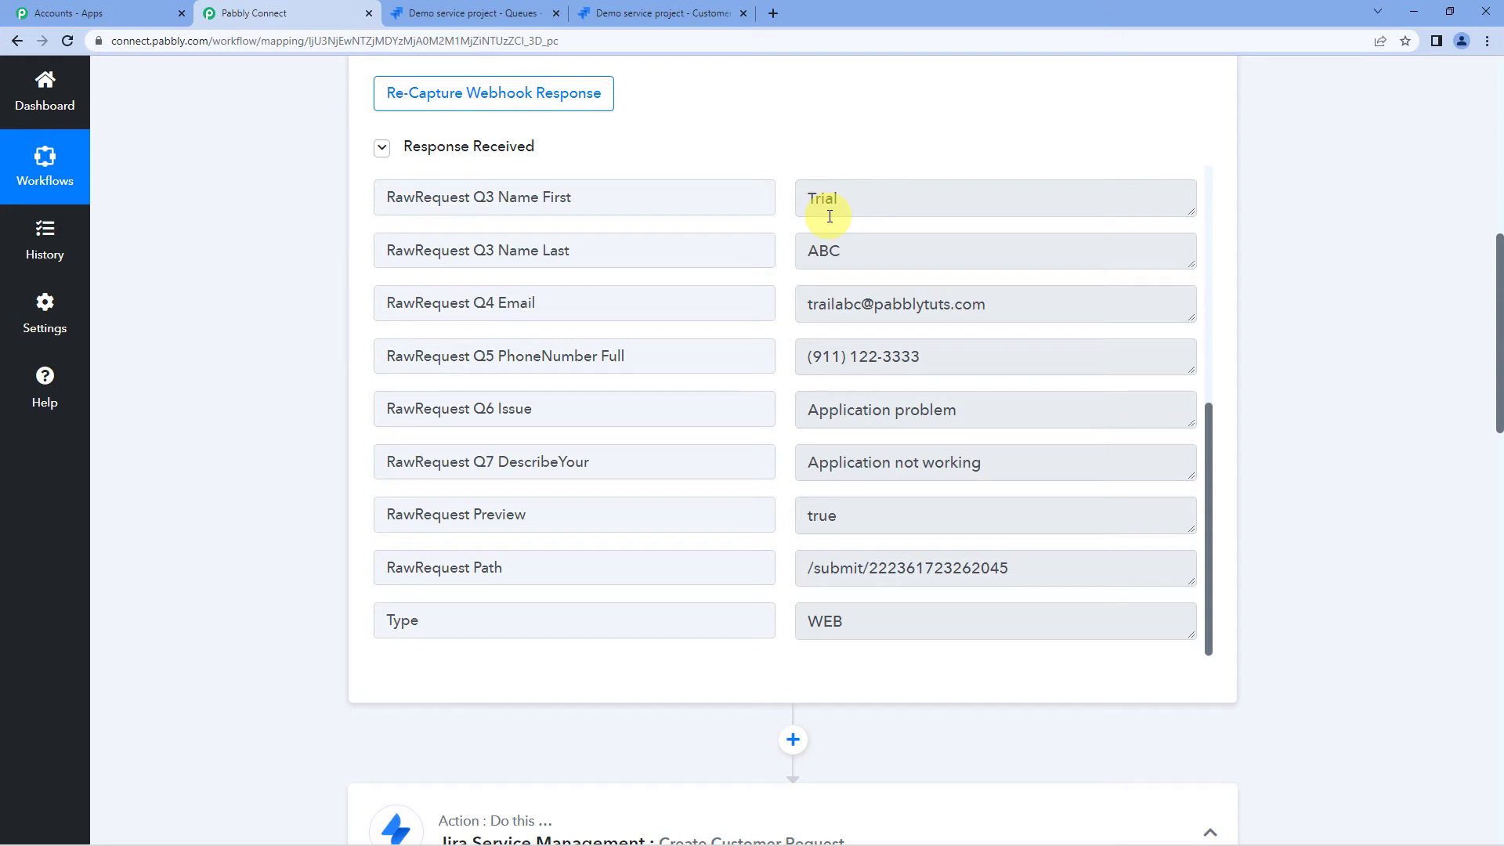
scroll(654, 335, up, 6)
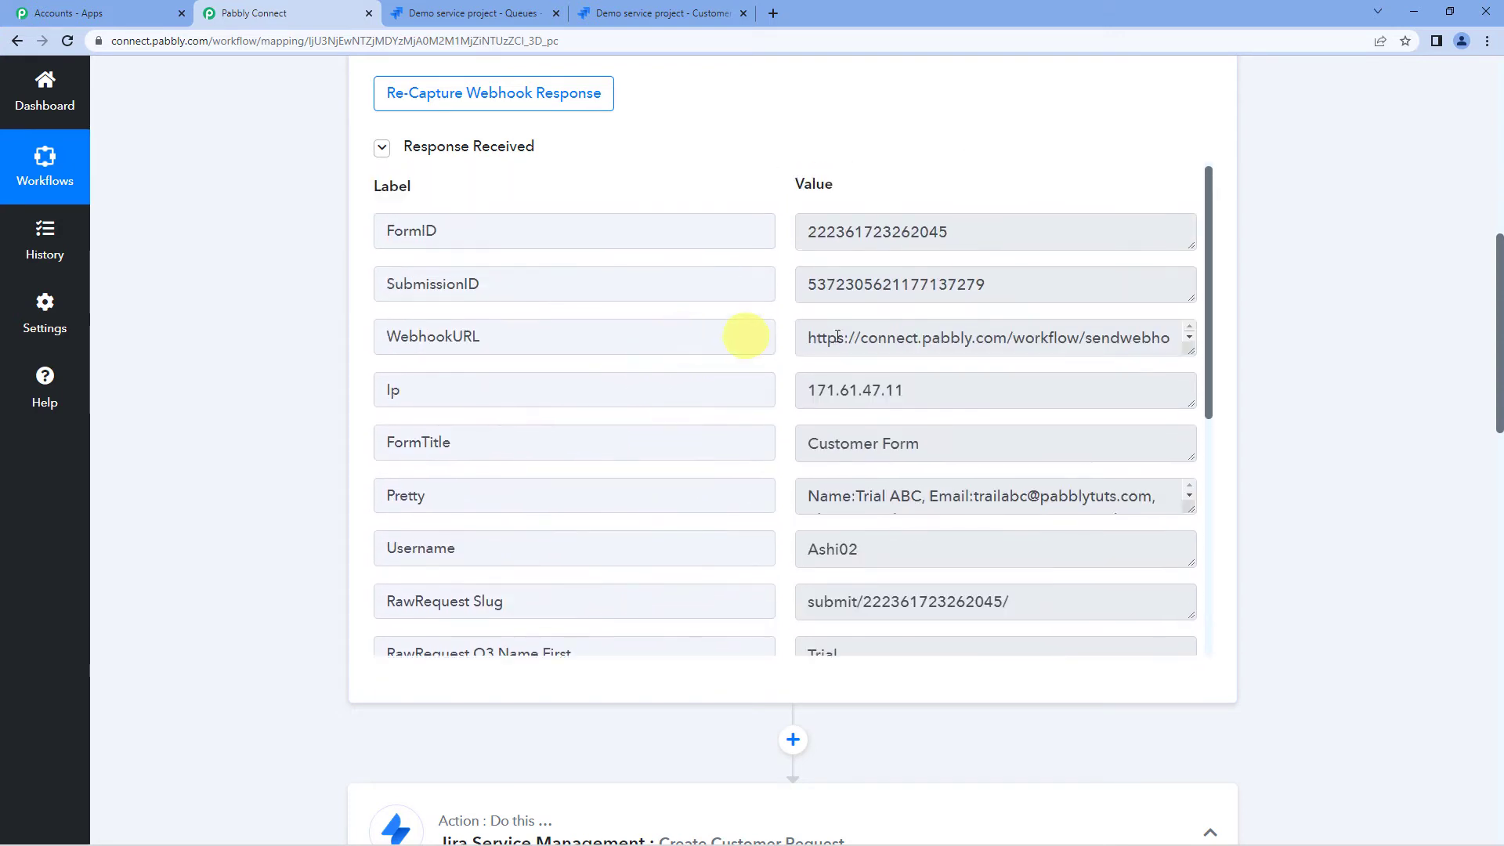
scroll(859, 340, down, 6)
scroll(859, 378, down, 1)
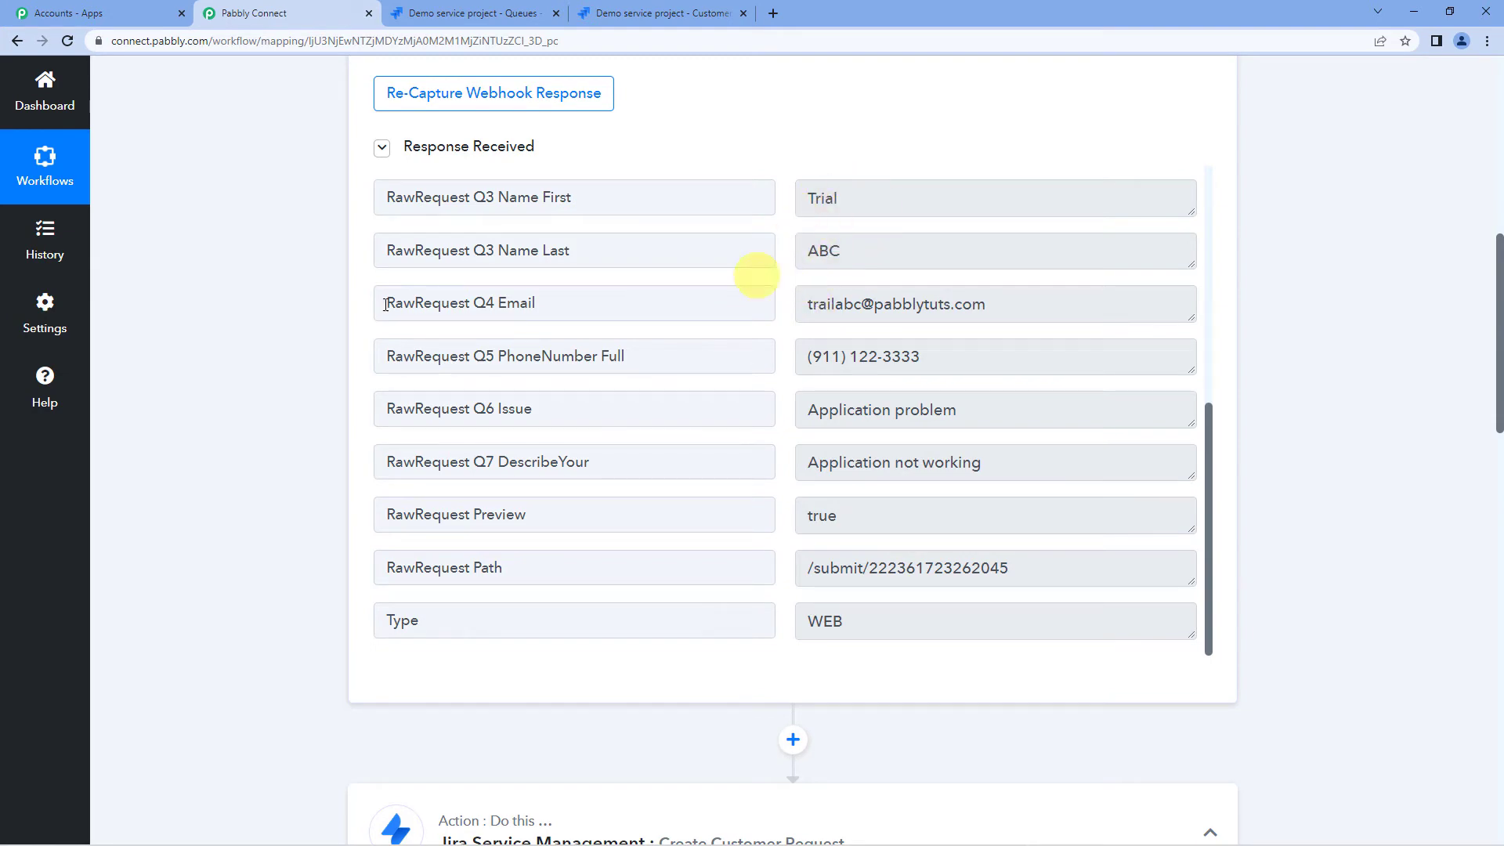
click(607, 12)
scroll(377, 431, up, 2)
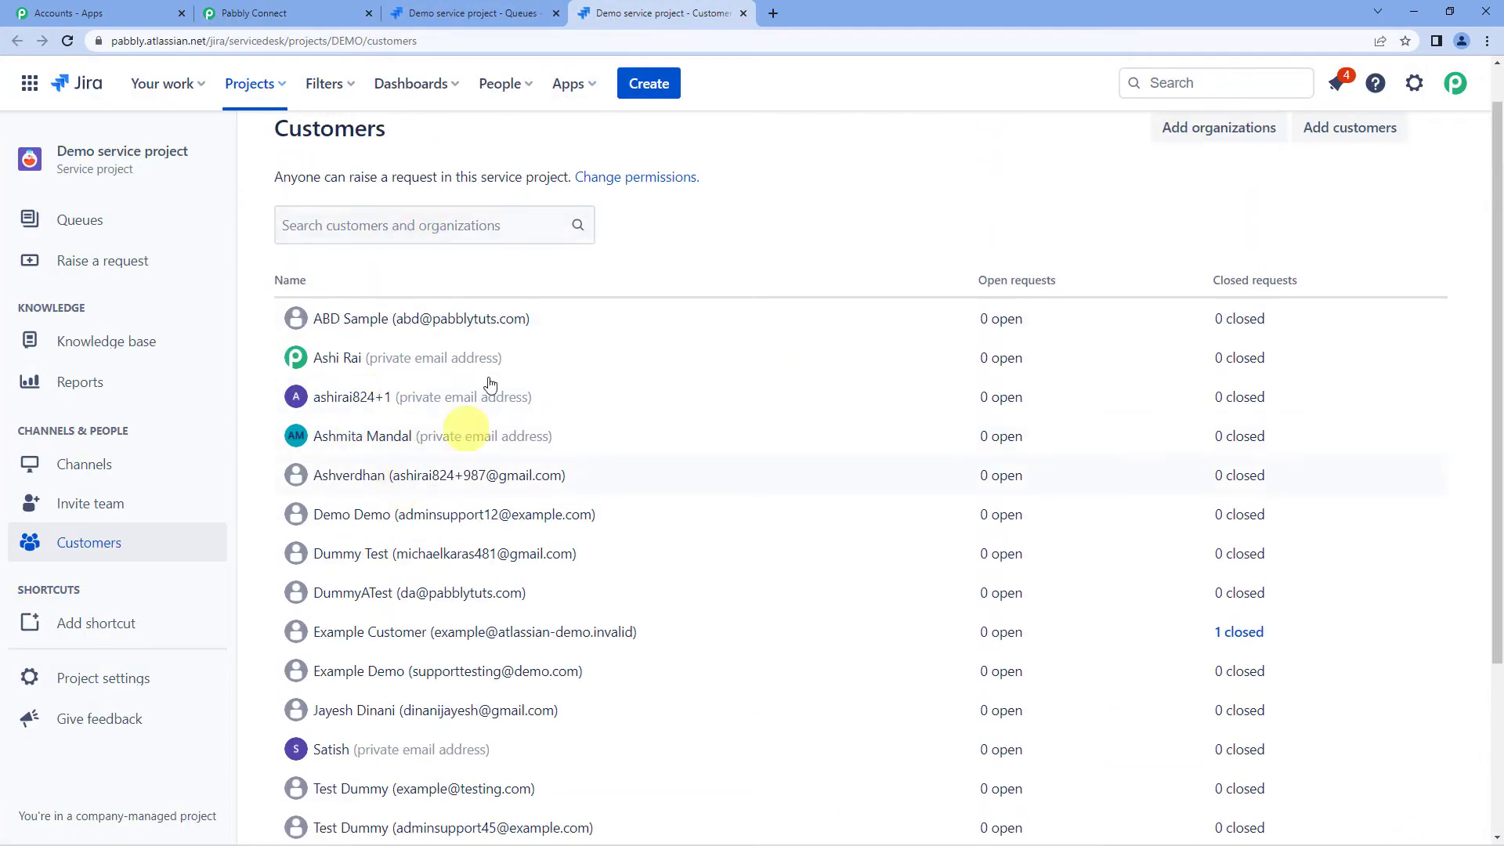
scroll(399, 462, down, 2)
click(280, 11)
scroll(307, 395, down, 10)
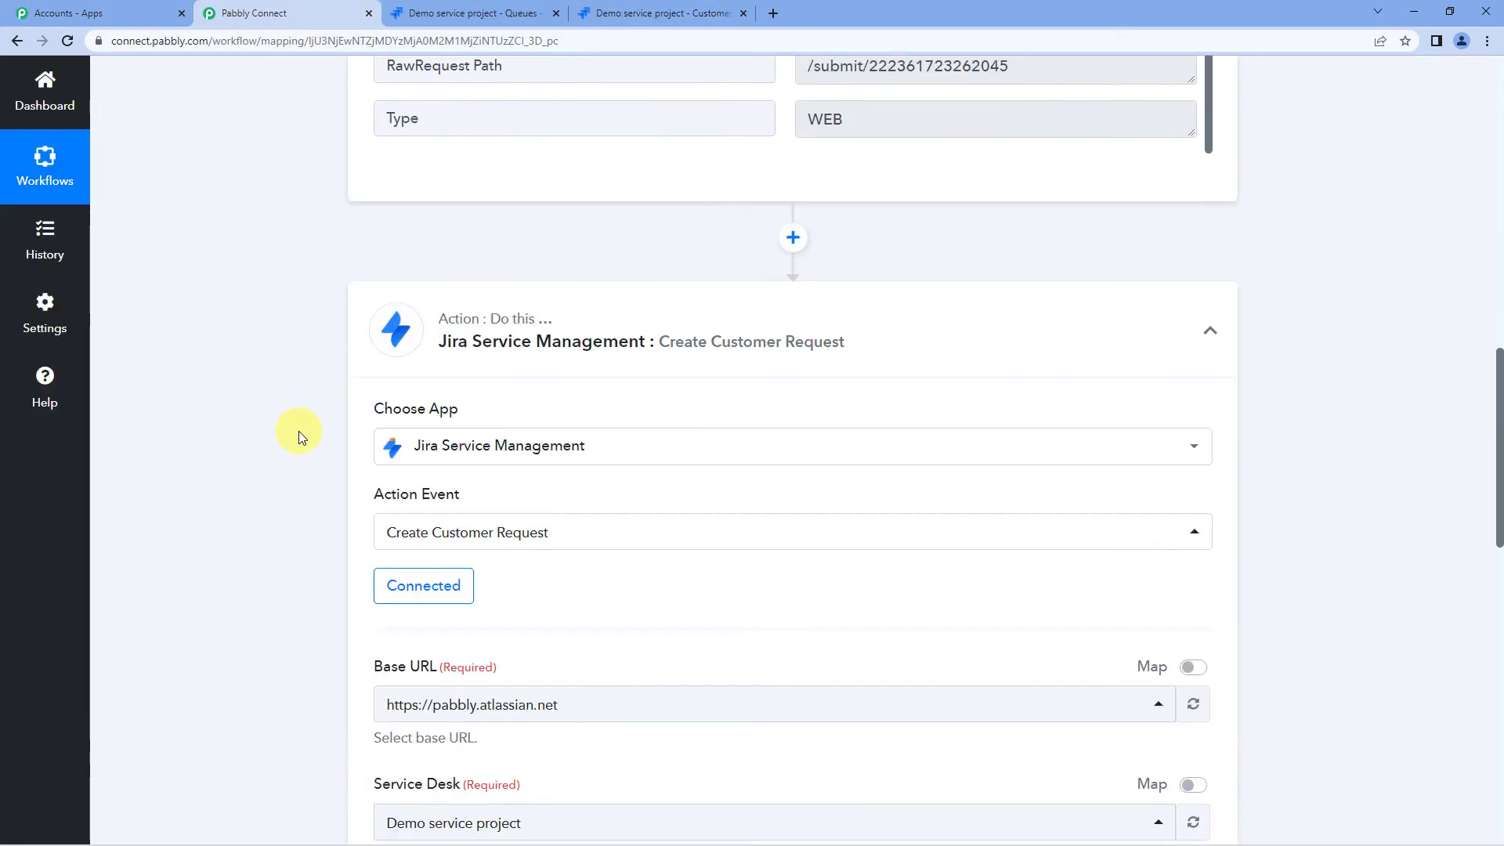
click(501, 464)
scroll(455, 502, down, 1)
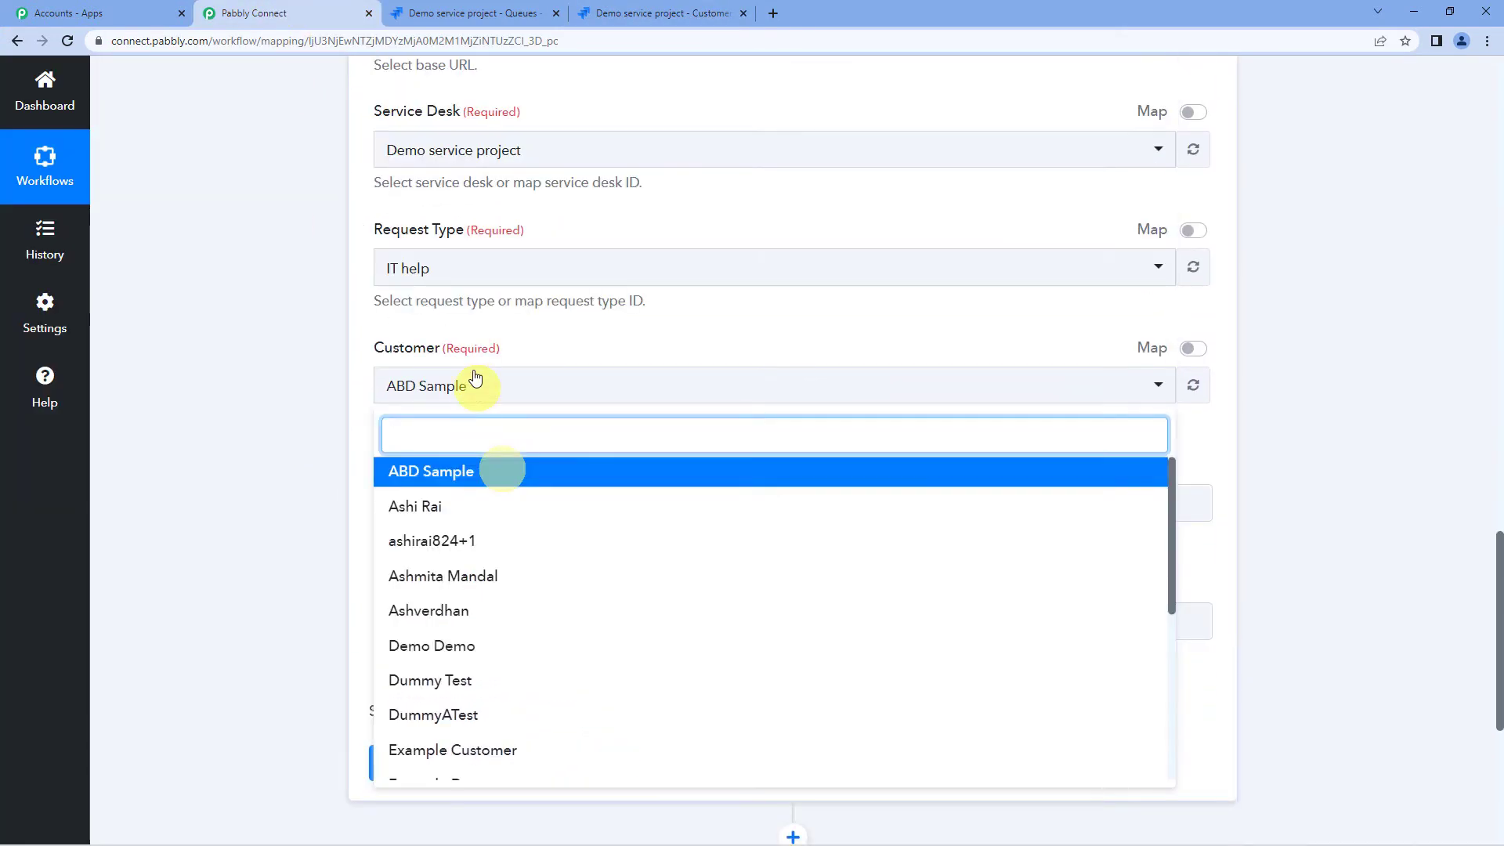
scroll(473, 381, up, 1)
click(279, 350)
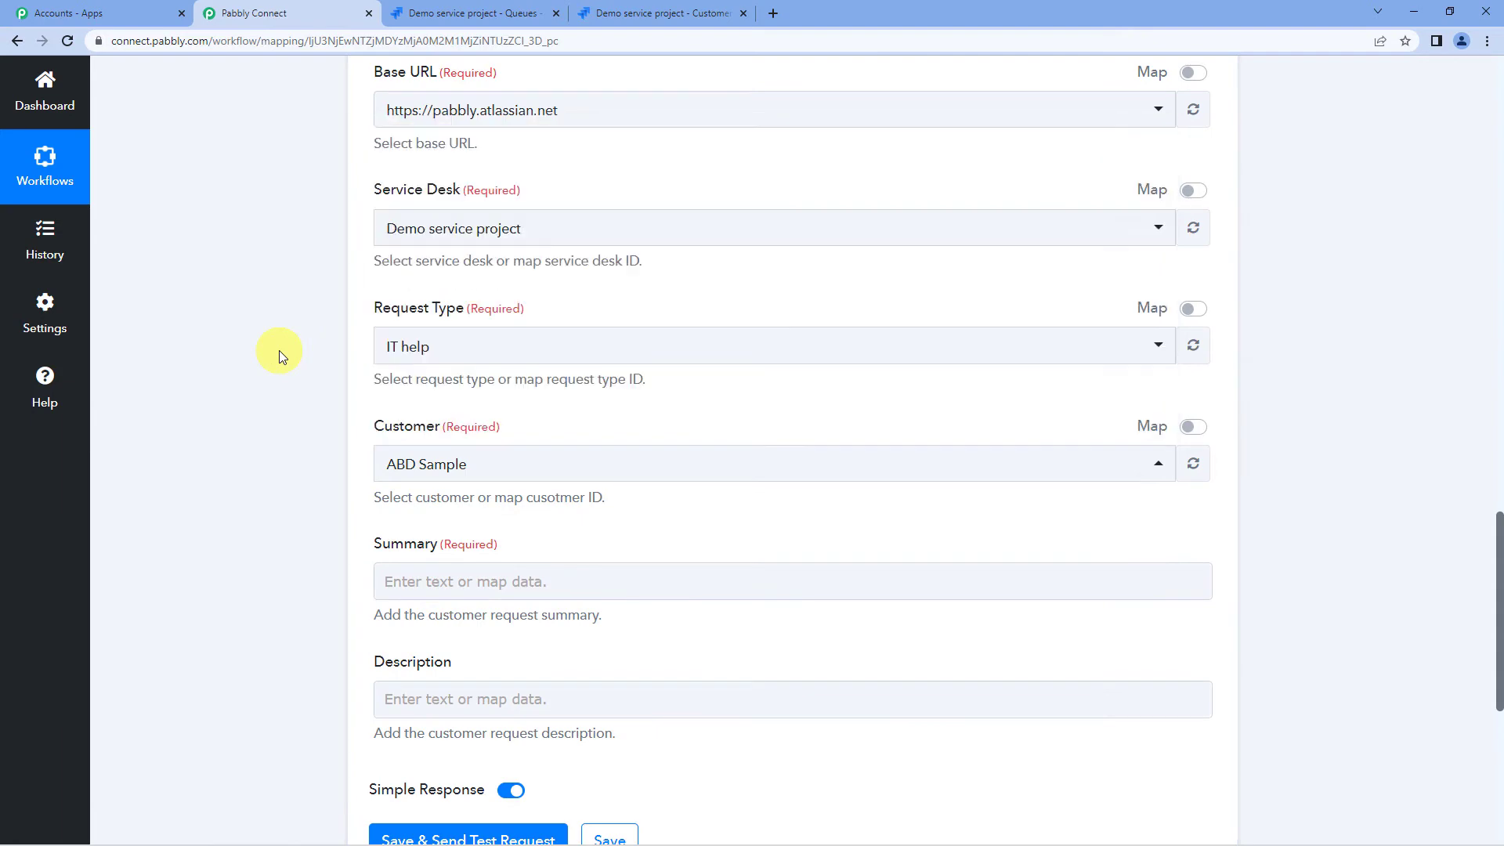
scroll(279, 351, up, 6)
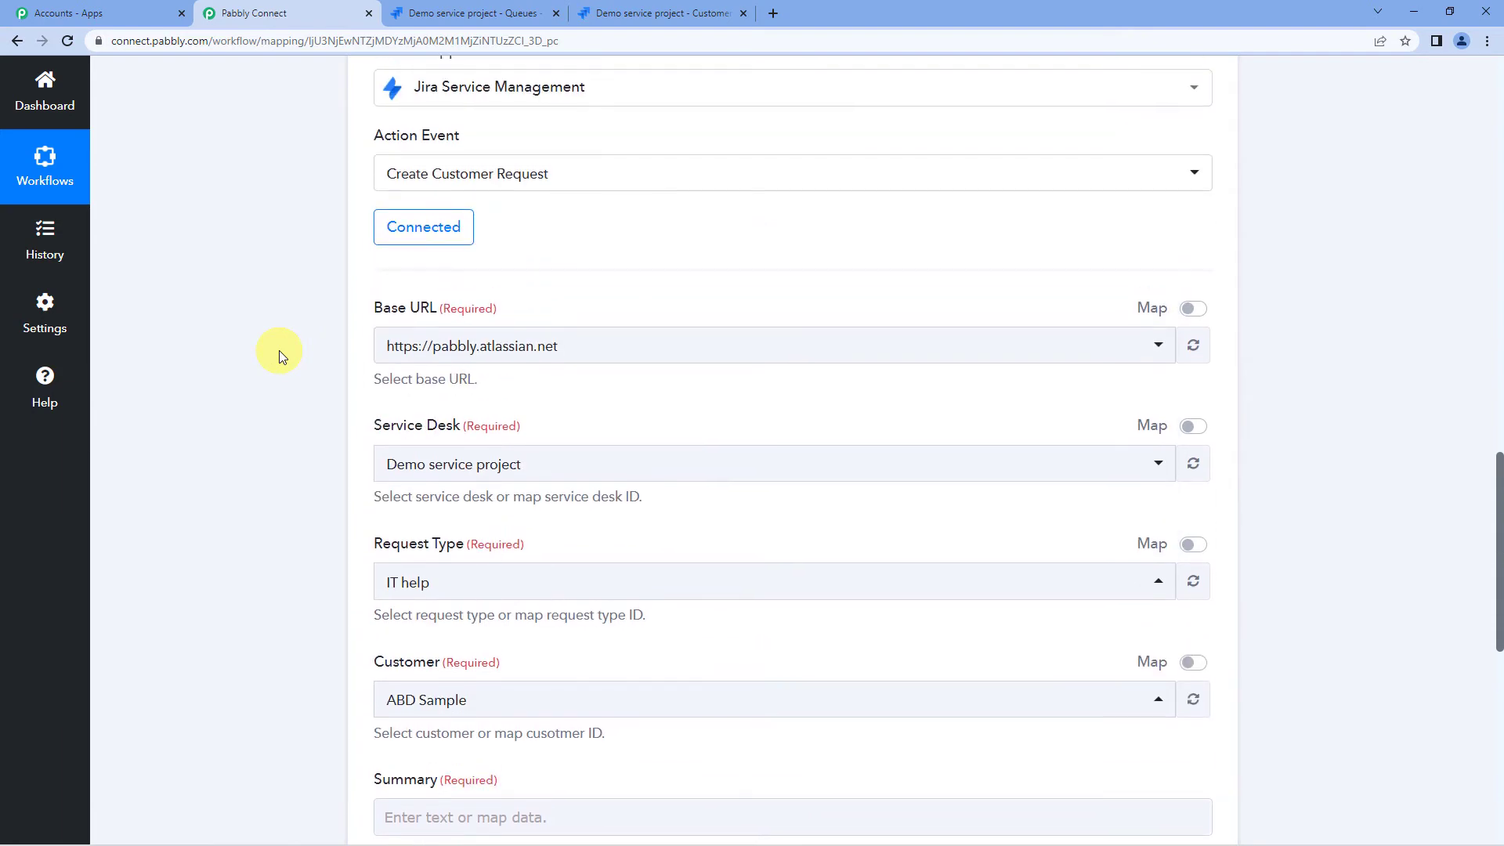
scroll(279, 350, up, 9)
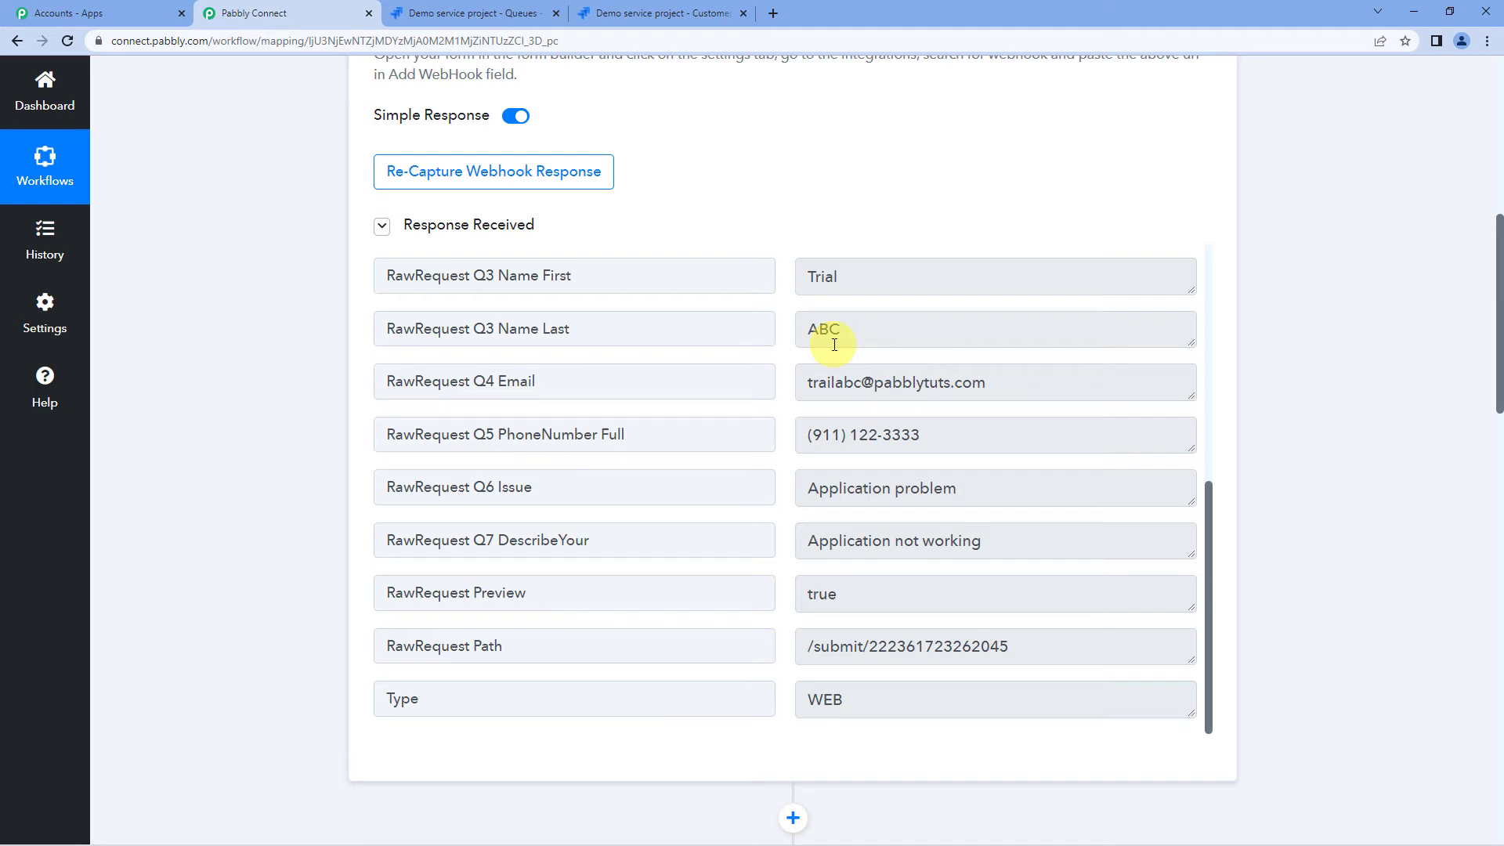
scroll(319, 519, down, 5)
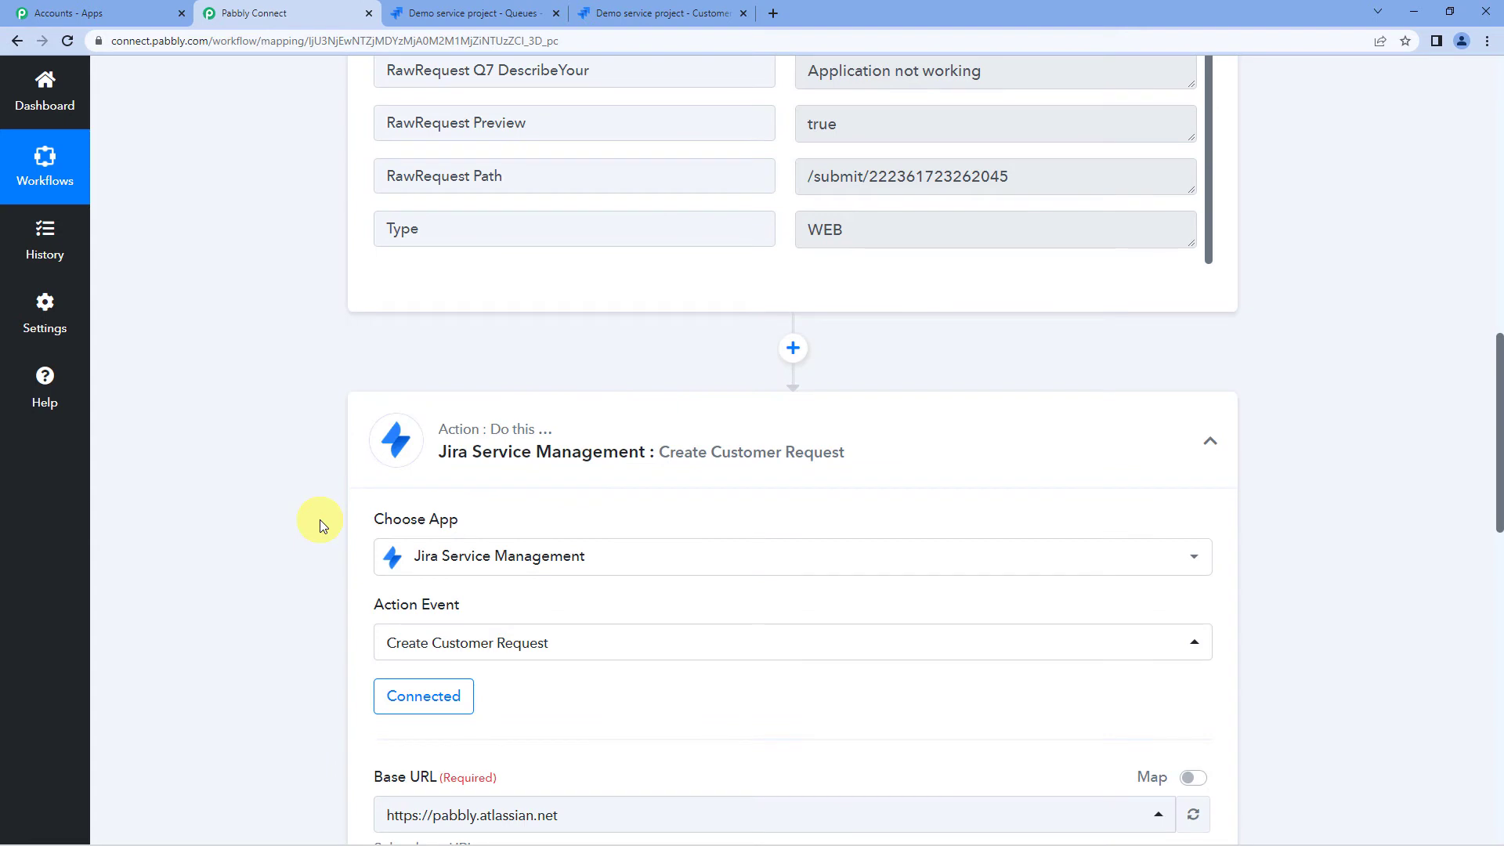
scroll(298, 496, up, 2)
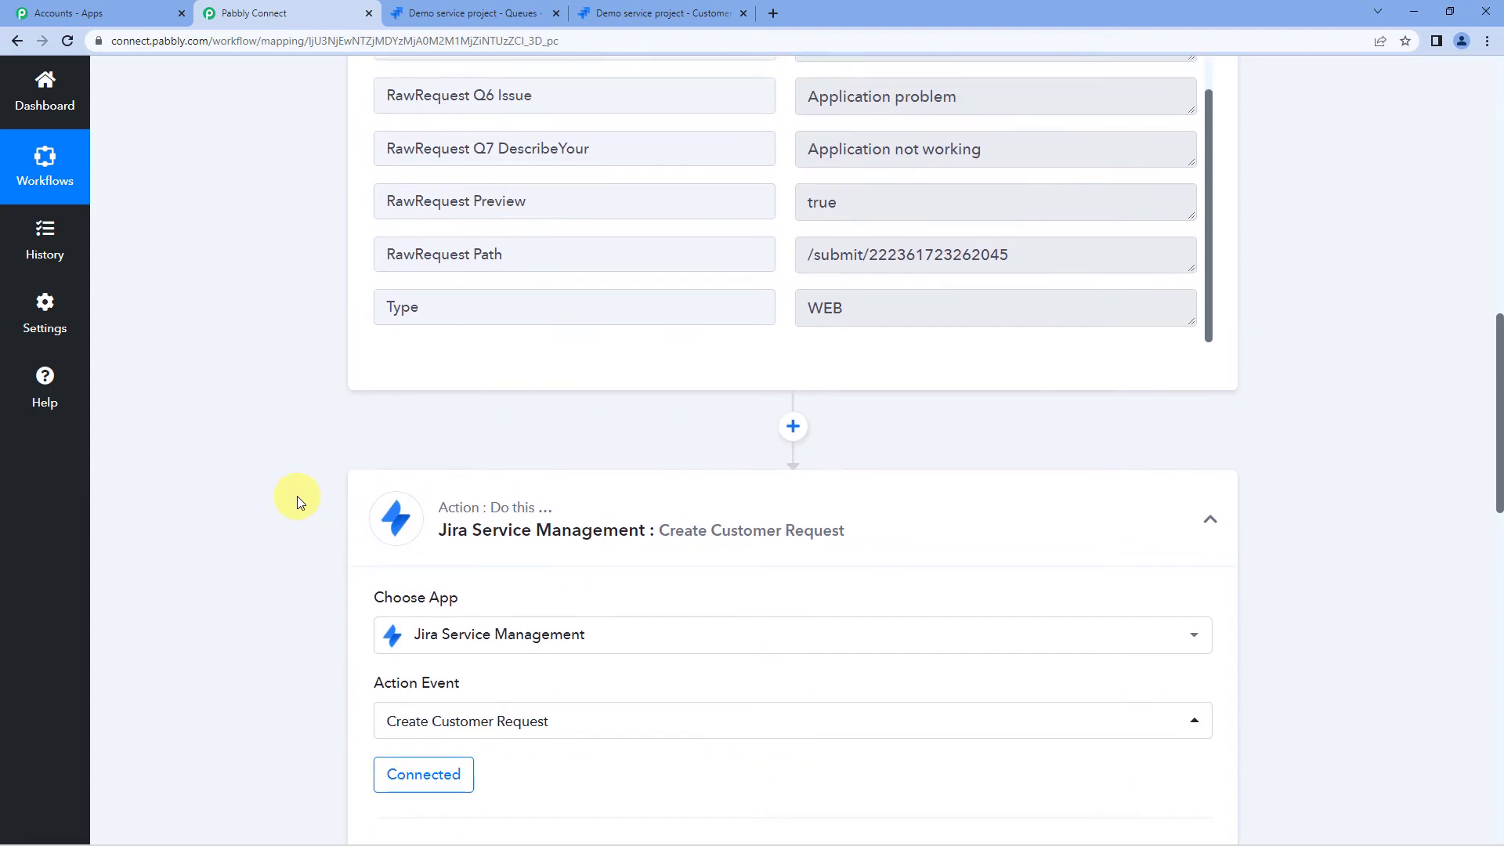
scroll(298, 495, up, 1)
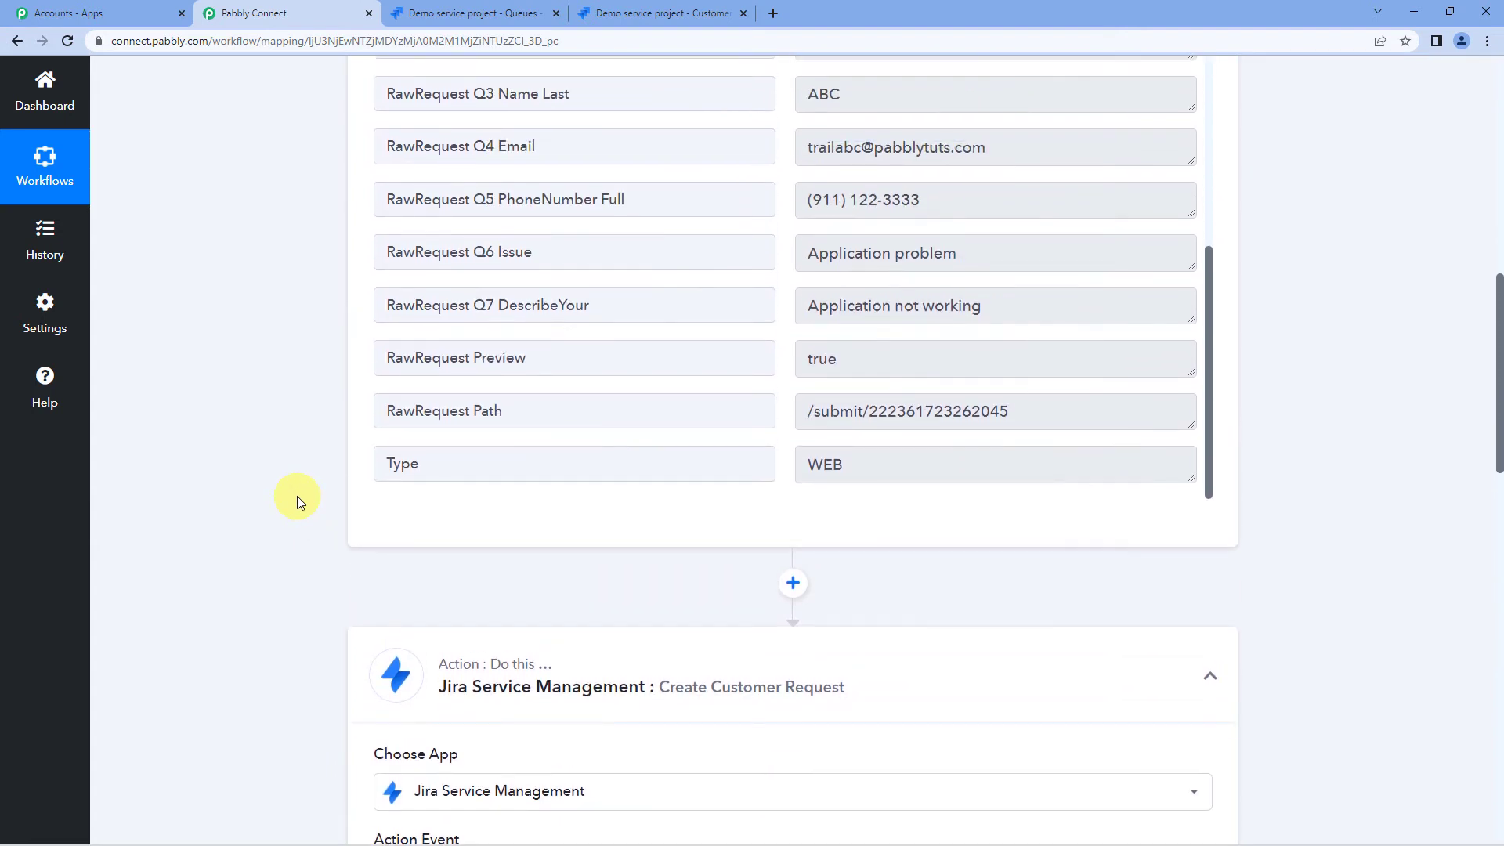
- Insert a Jira Service Management Create Customer step using the existing Jira connection
click(799, 583)
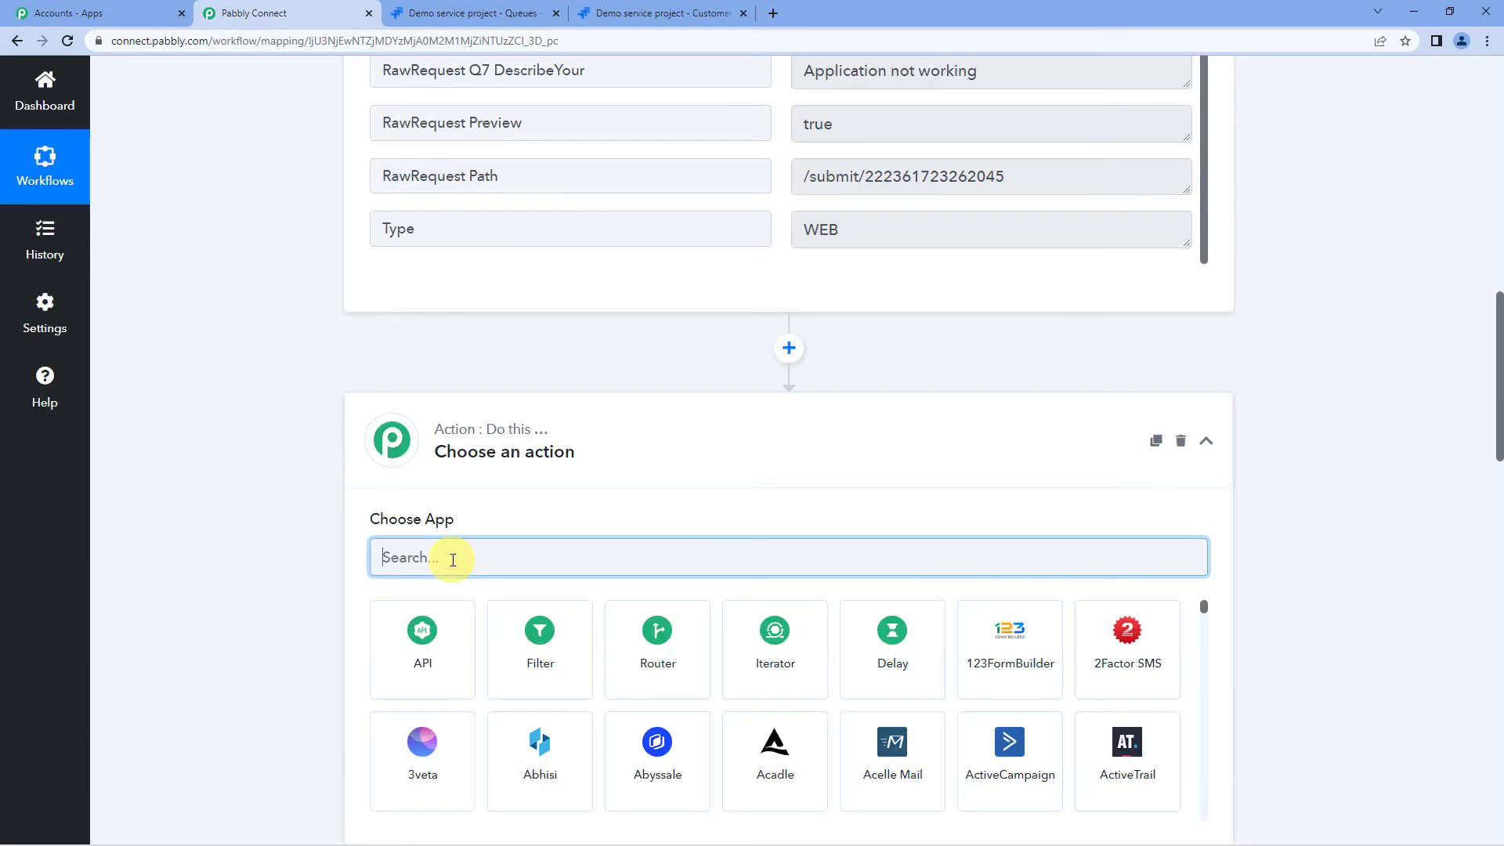
text(jira)
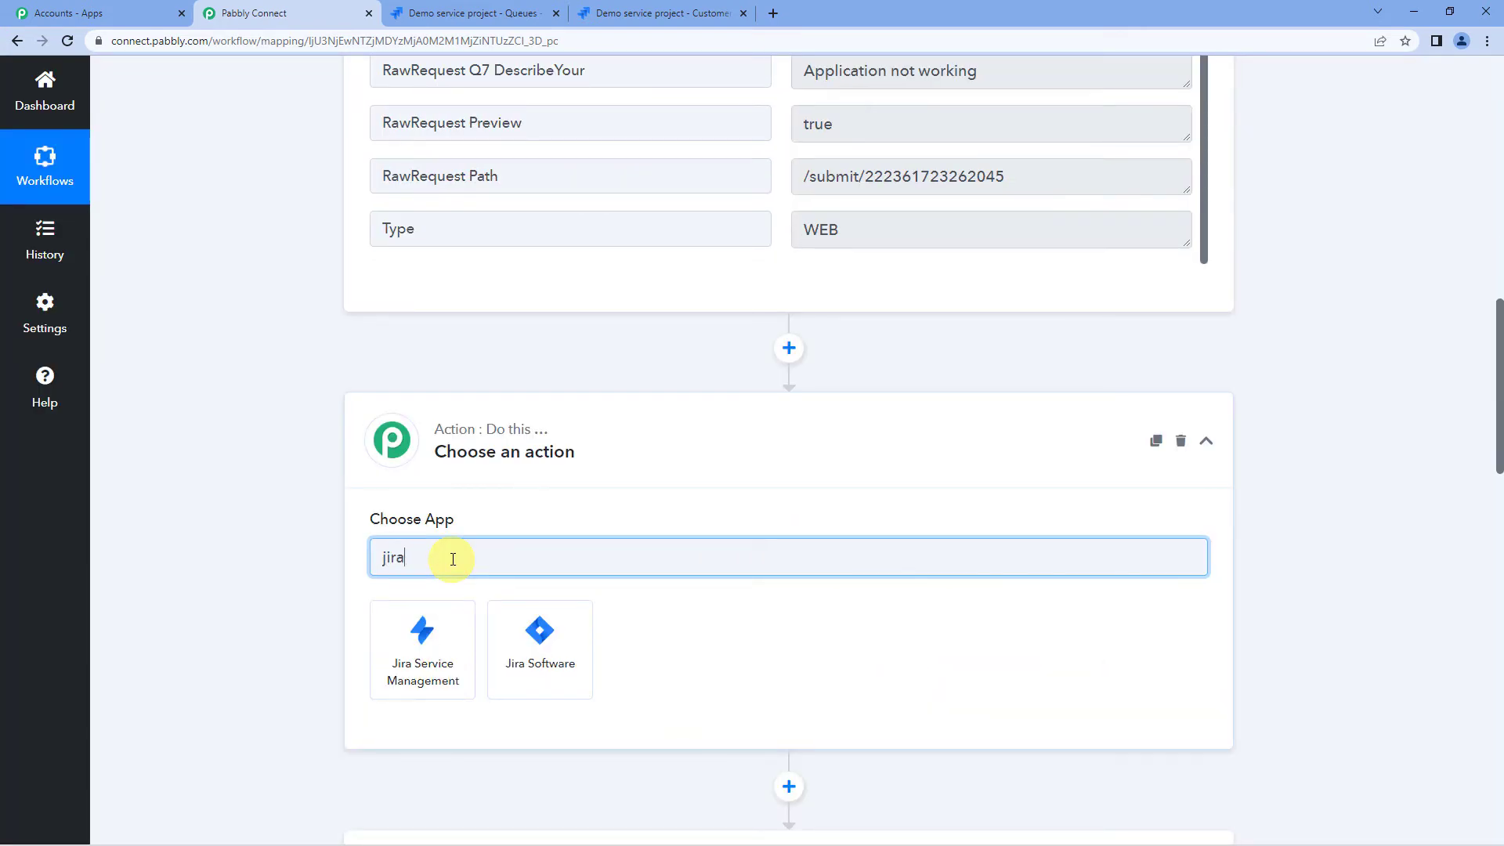
click(440, 625)
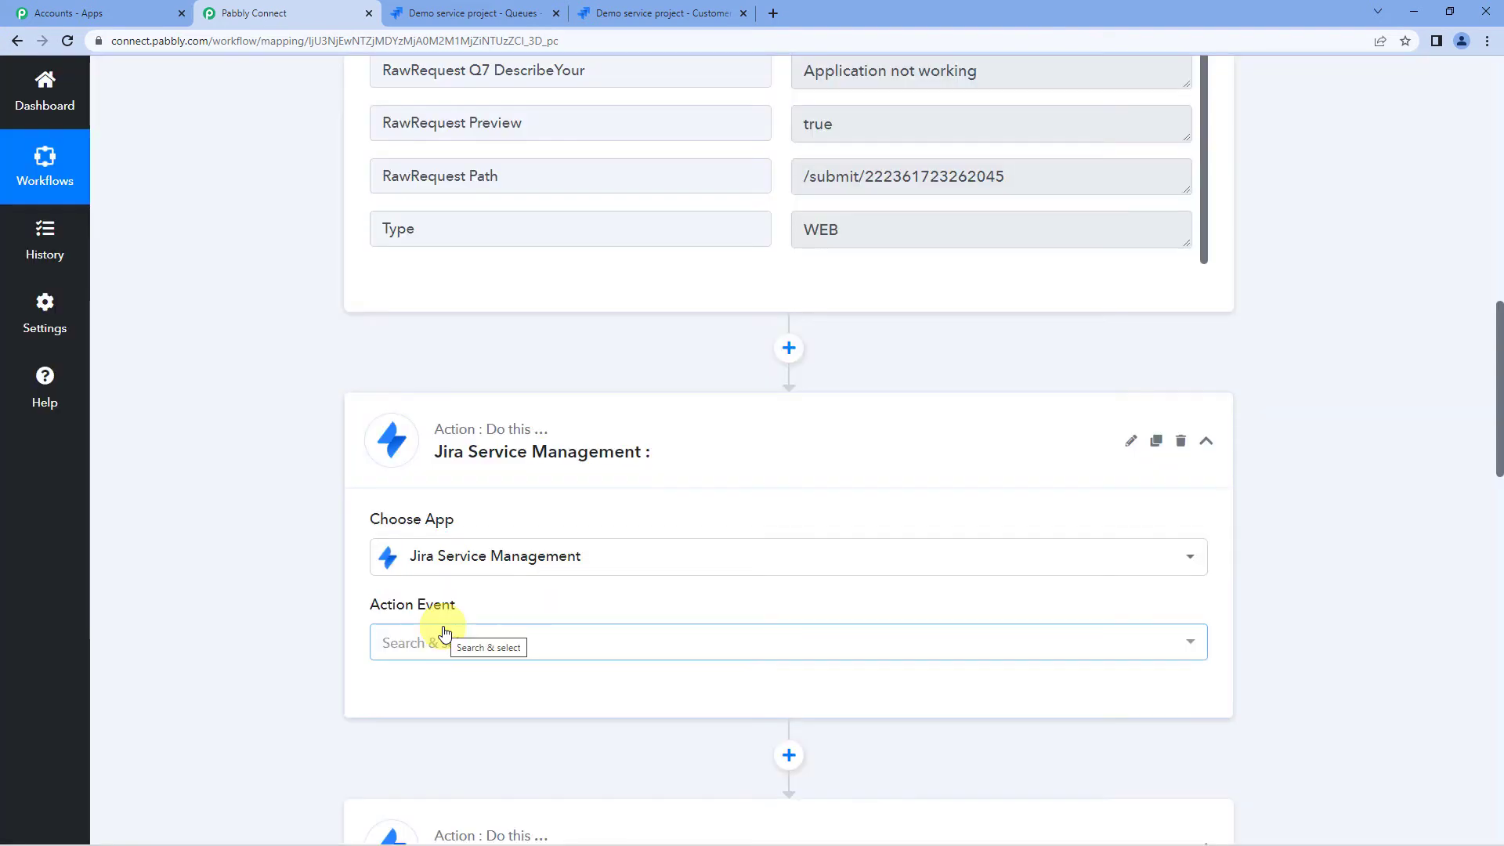
click(459, 641)
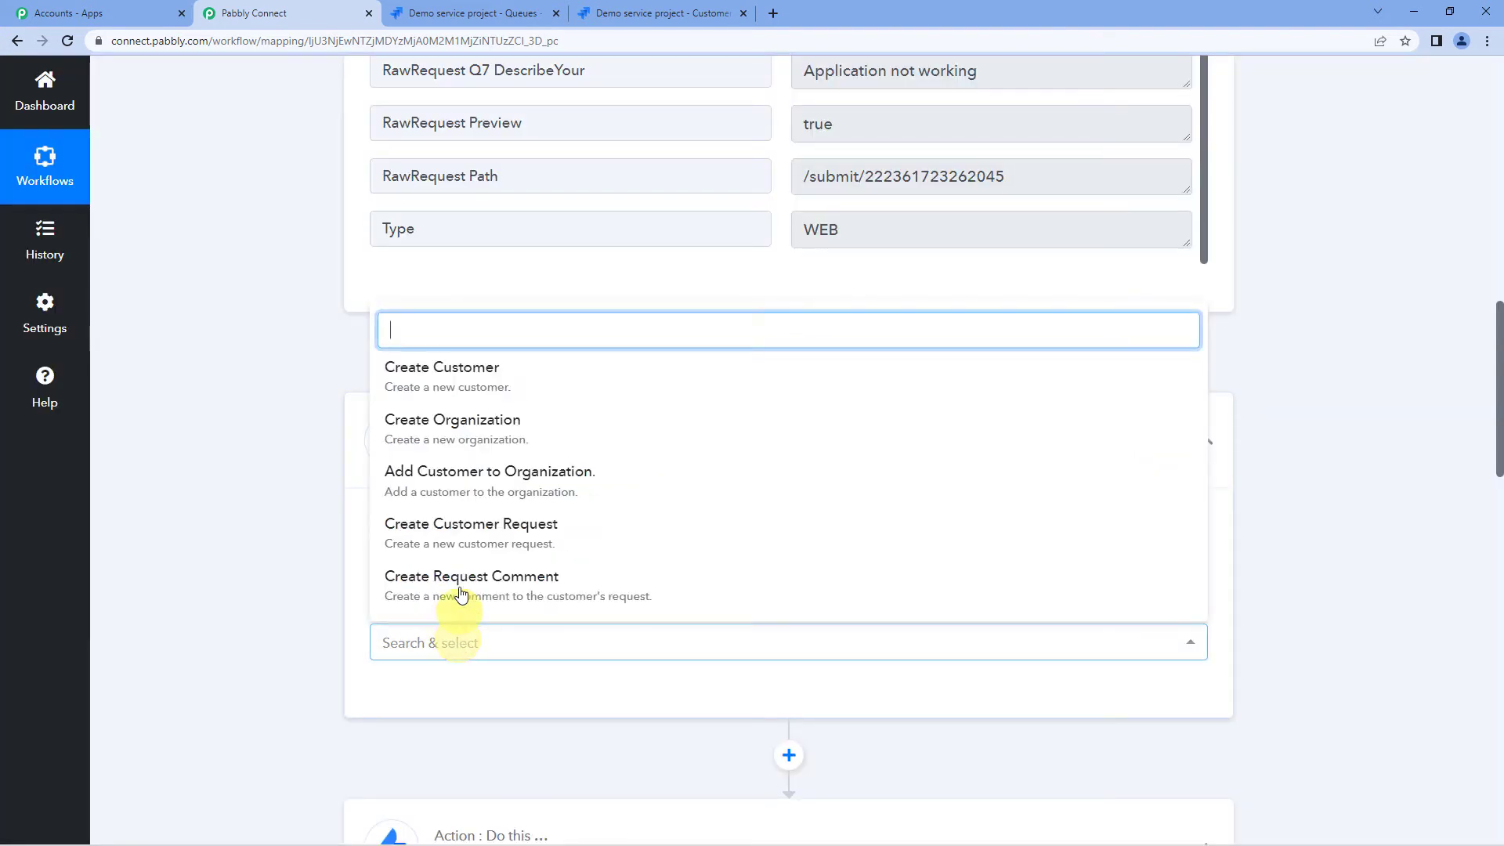
click(451, 396)
click(404, 693)
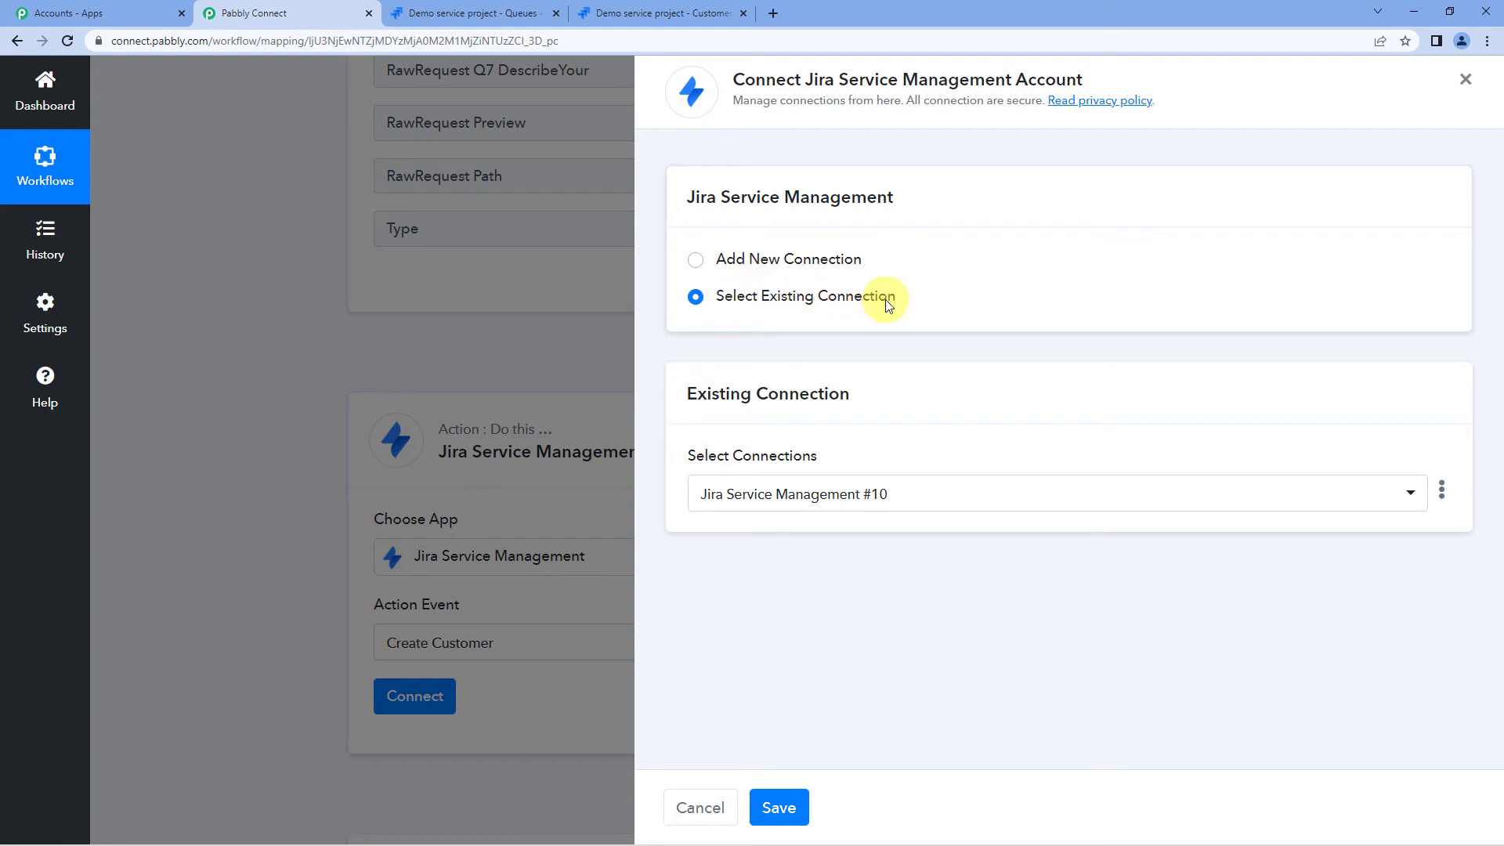
click(779, 807)
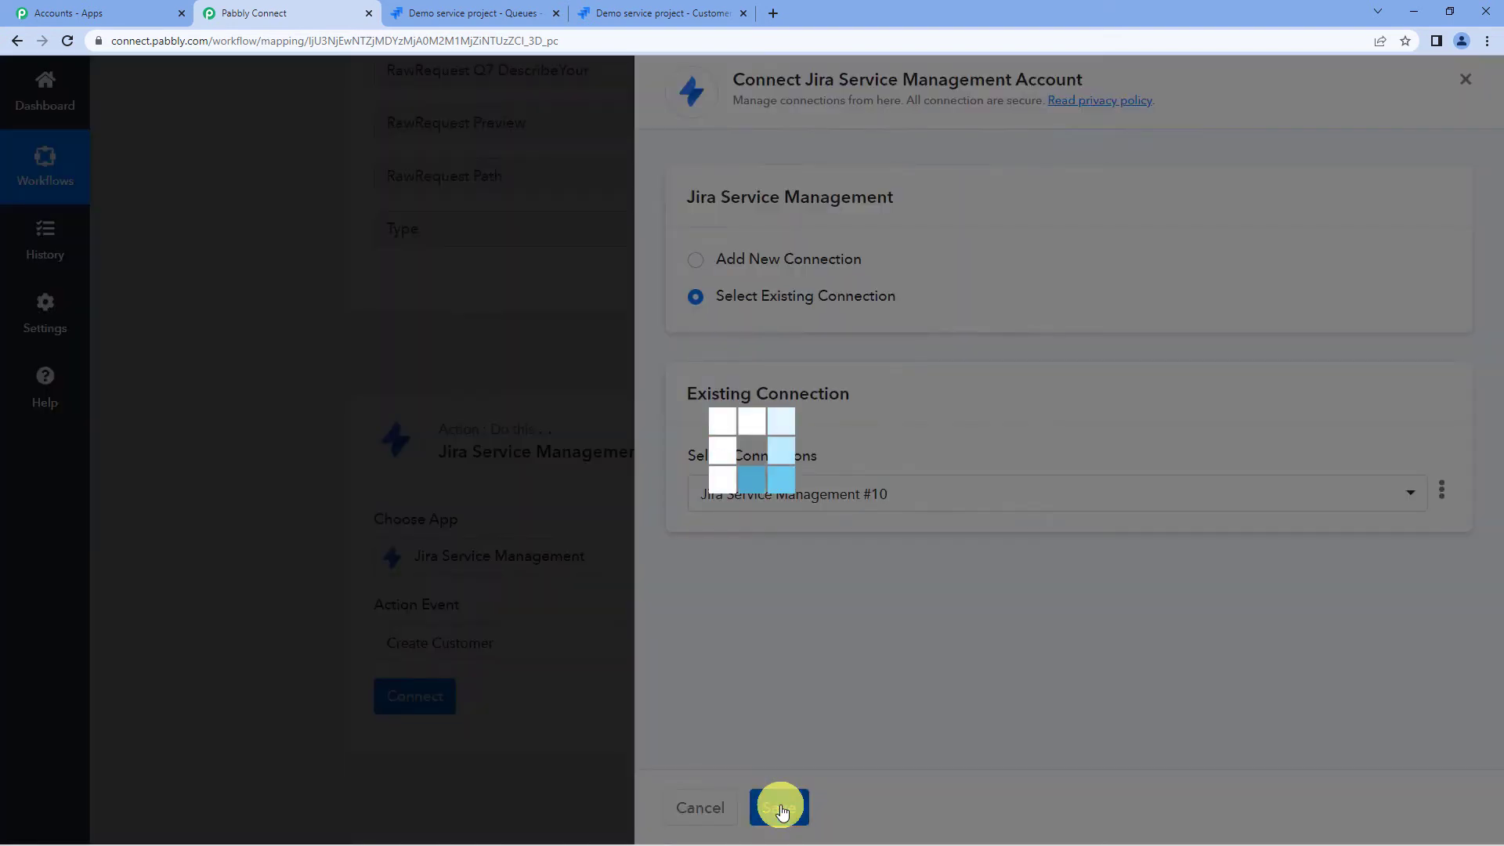
scroll(598, 390, down, 3)
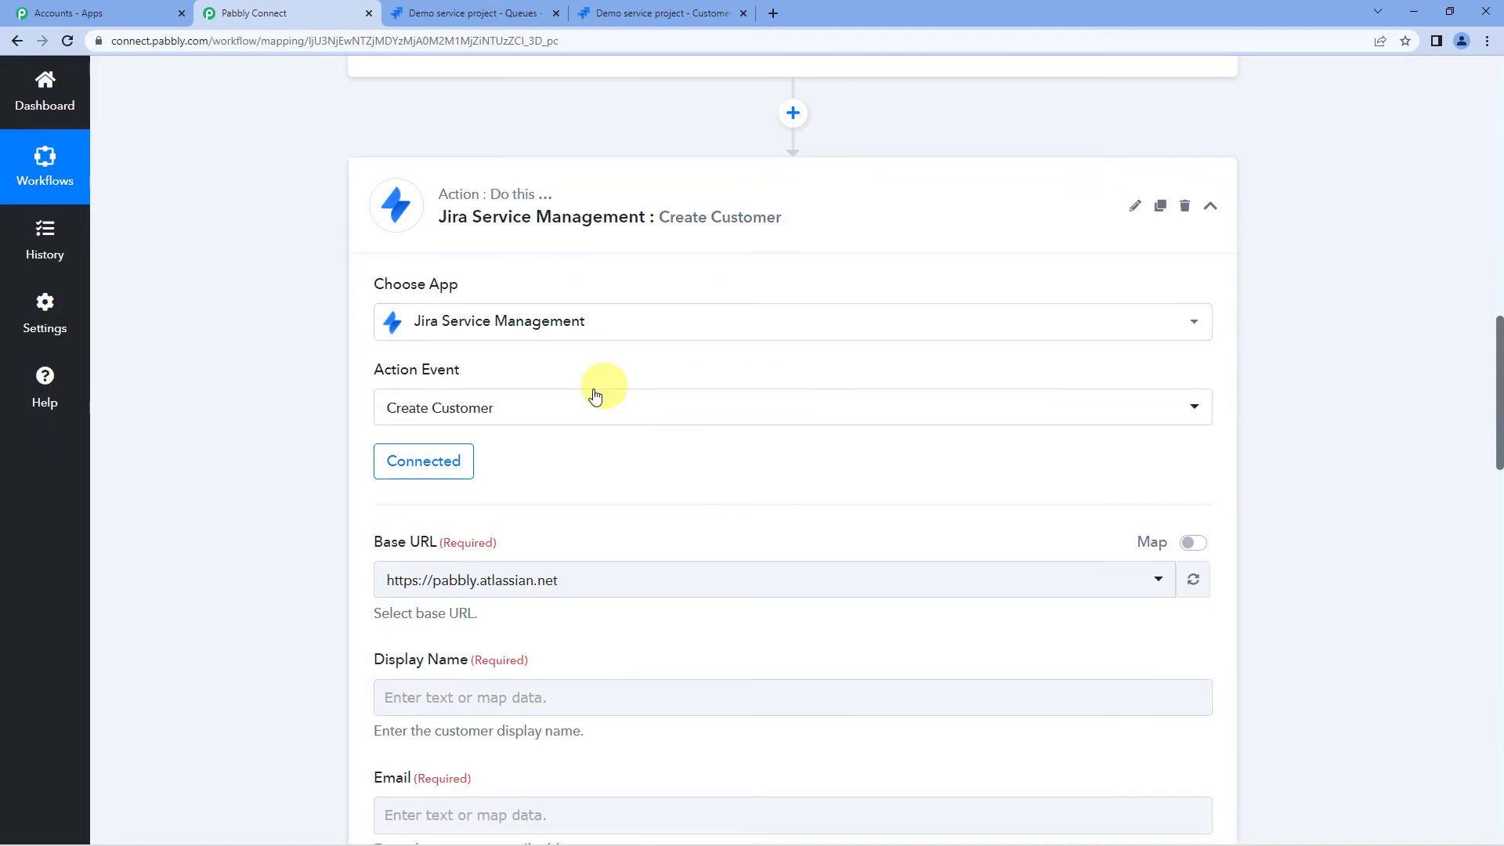
scroll(595, 395, down, 3)
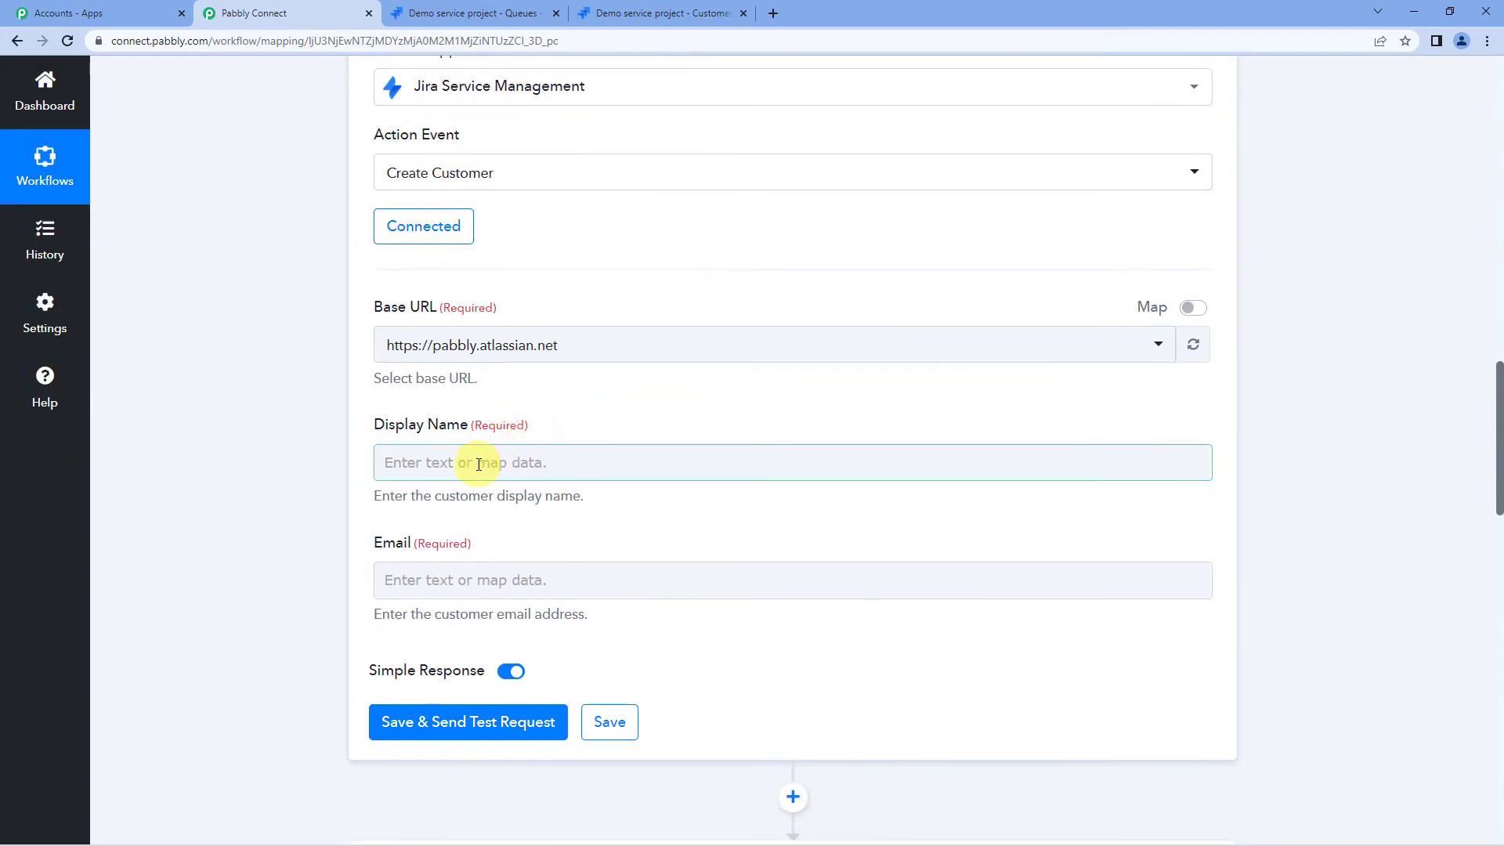
click(564, 347)
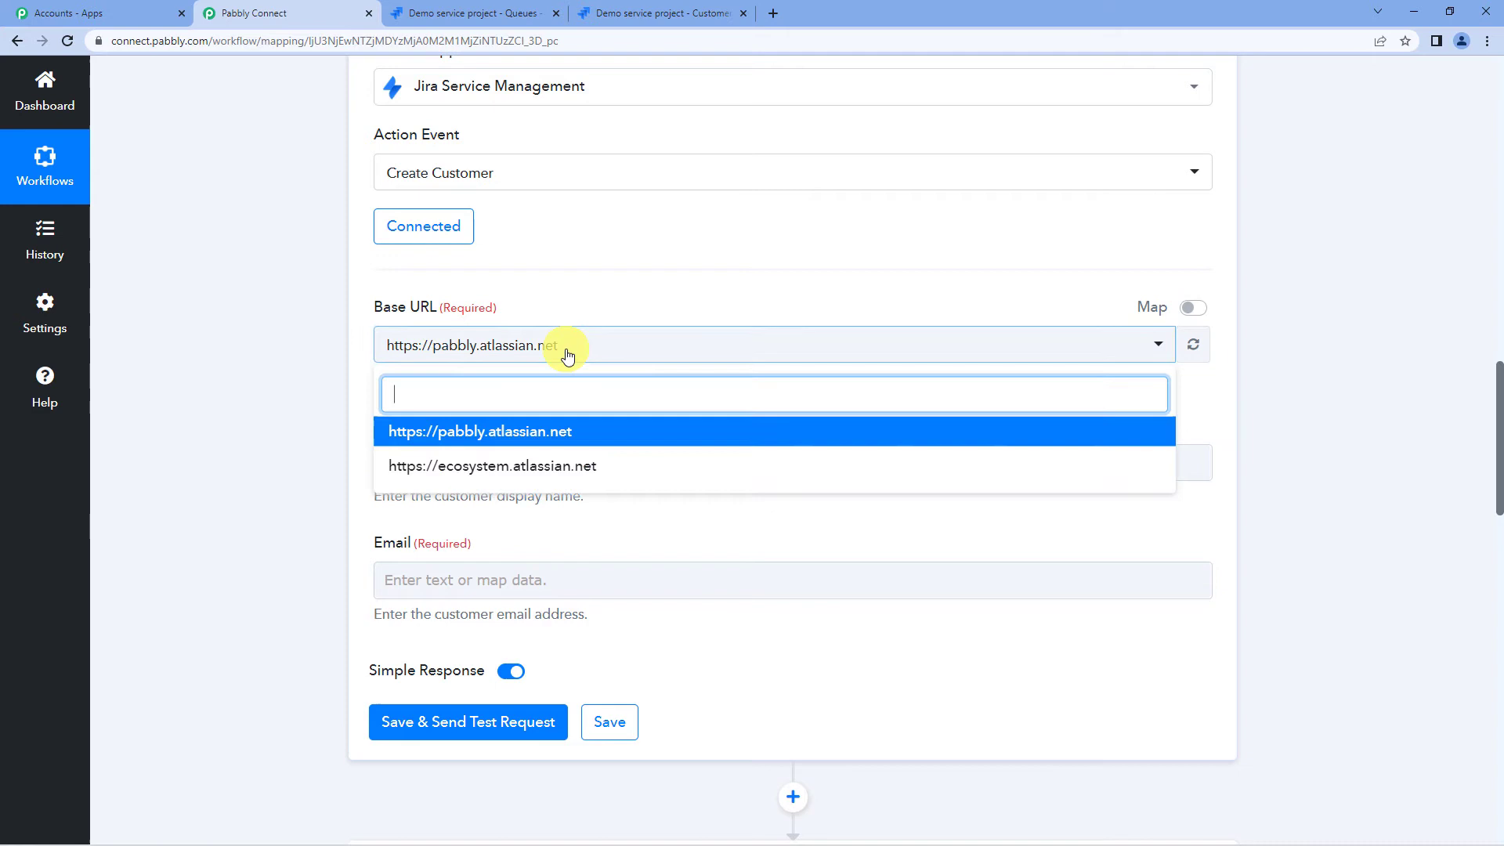
click(531, 429)
- Browse the JotForm New Response fields available for Display Name
click(493, 463)
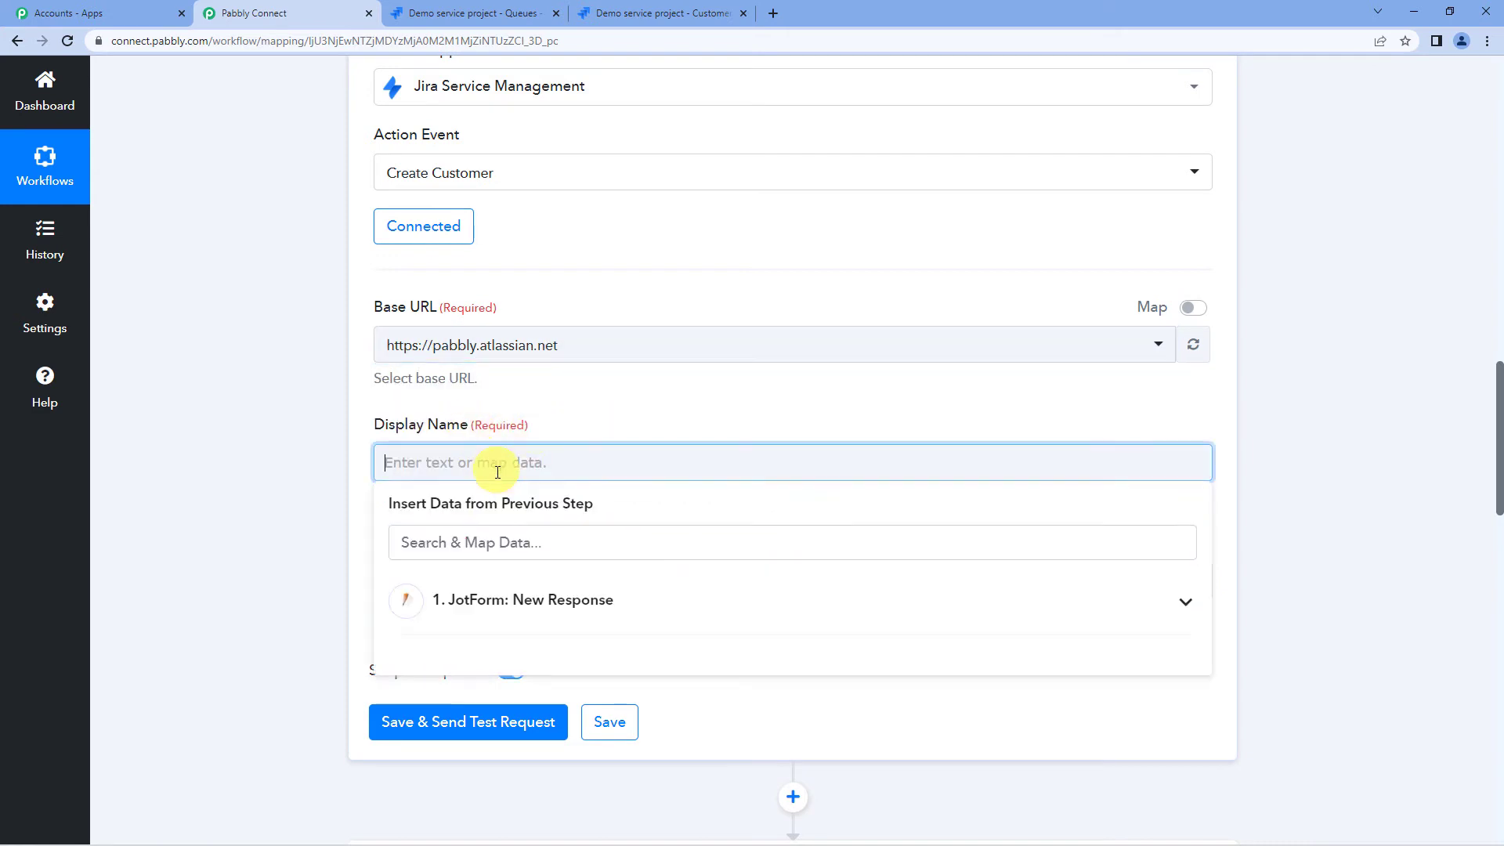
click(498, 612)
scroll(557, 577, down, 3)
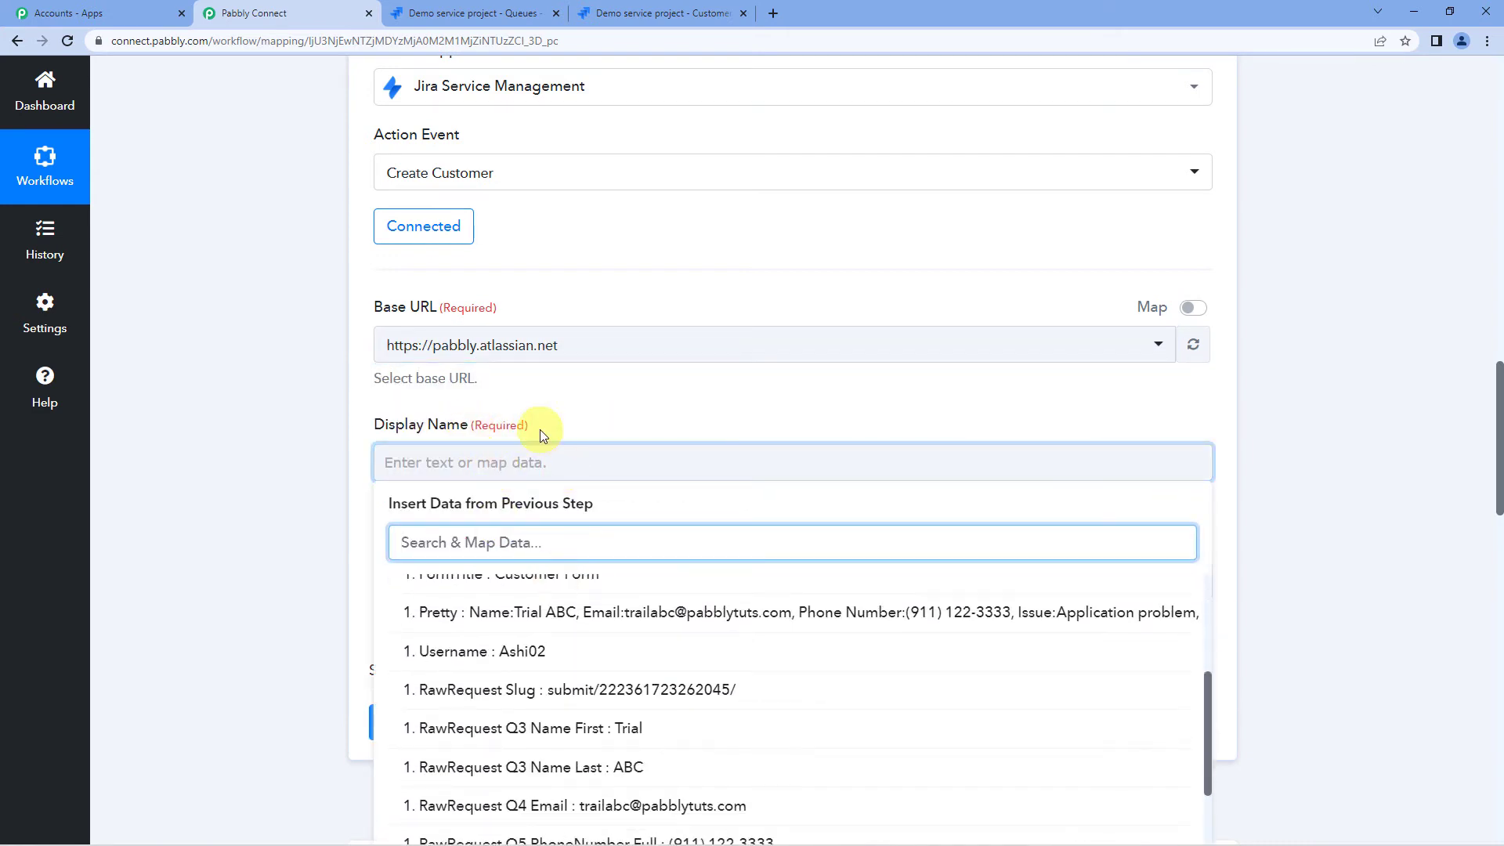
scroll(537, 430, down, 1)
scroll(415, 549, up, 3)
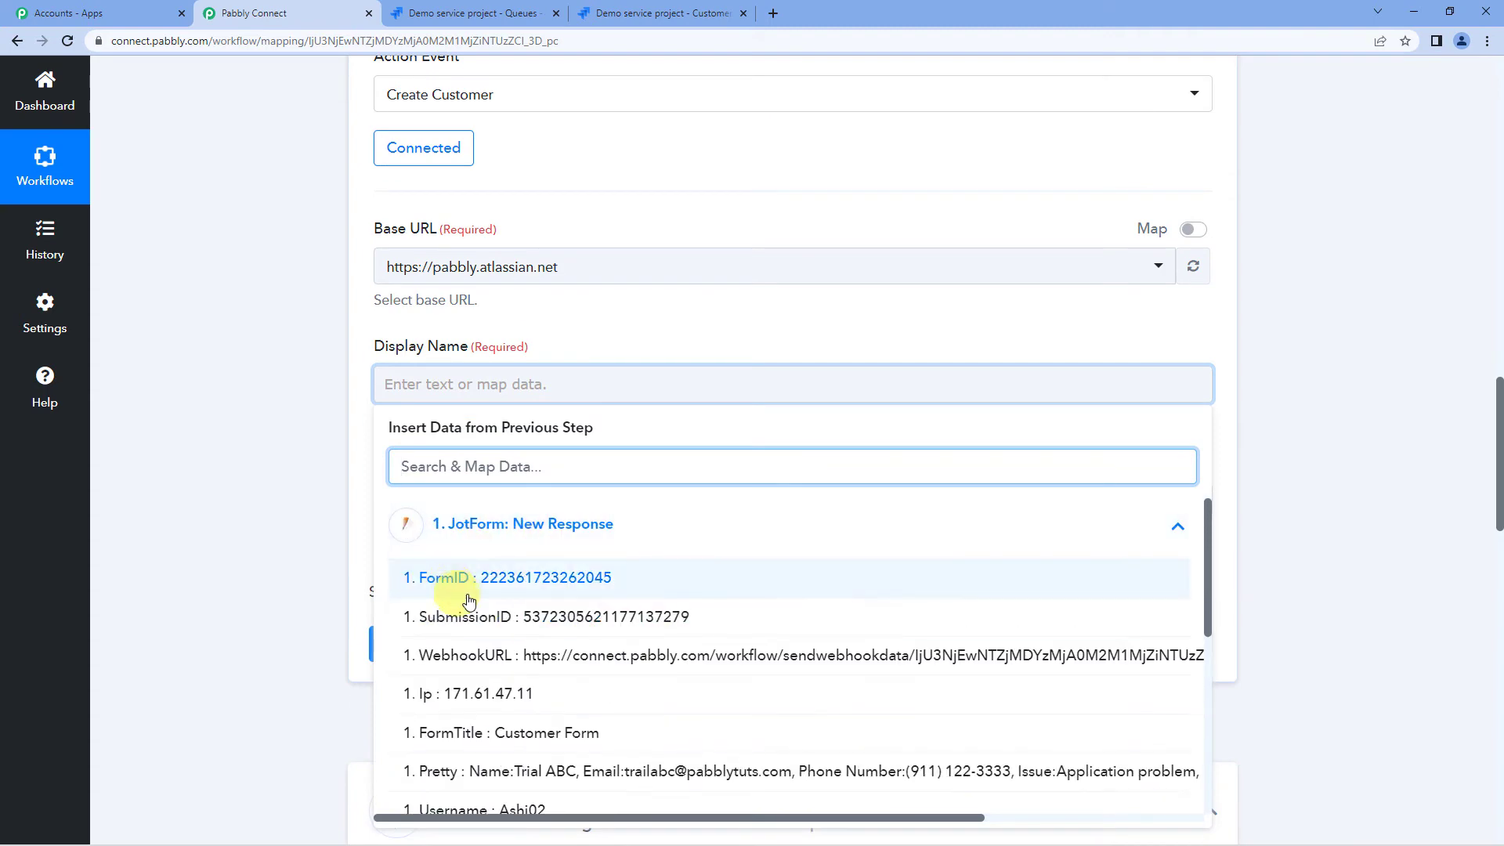
scroll(481, 626, down, 3)
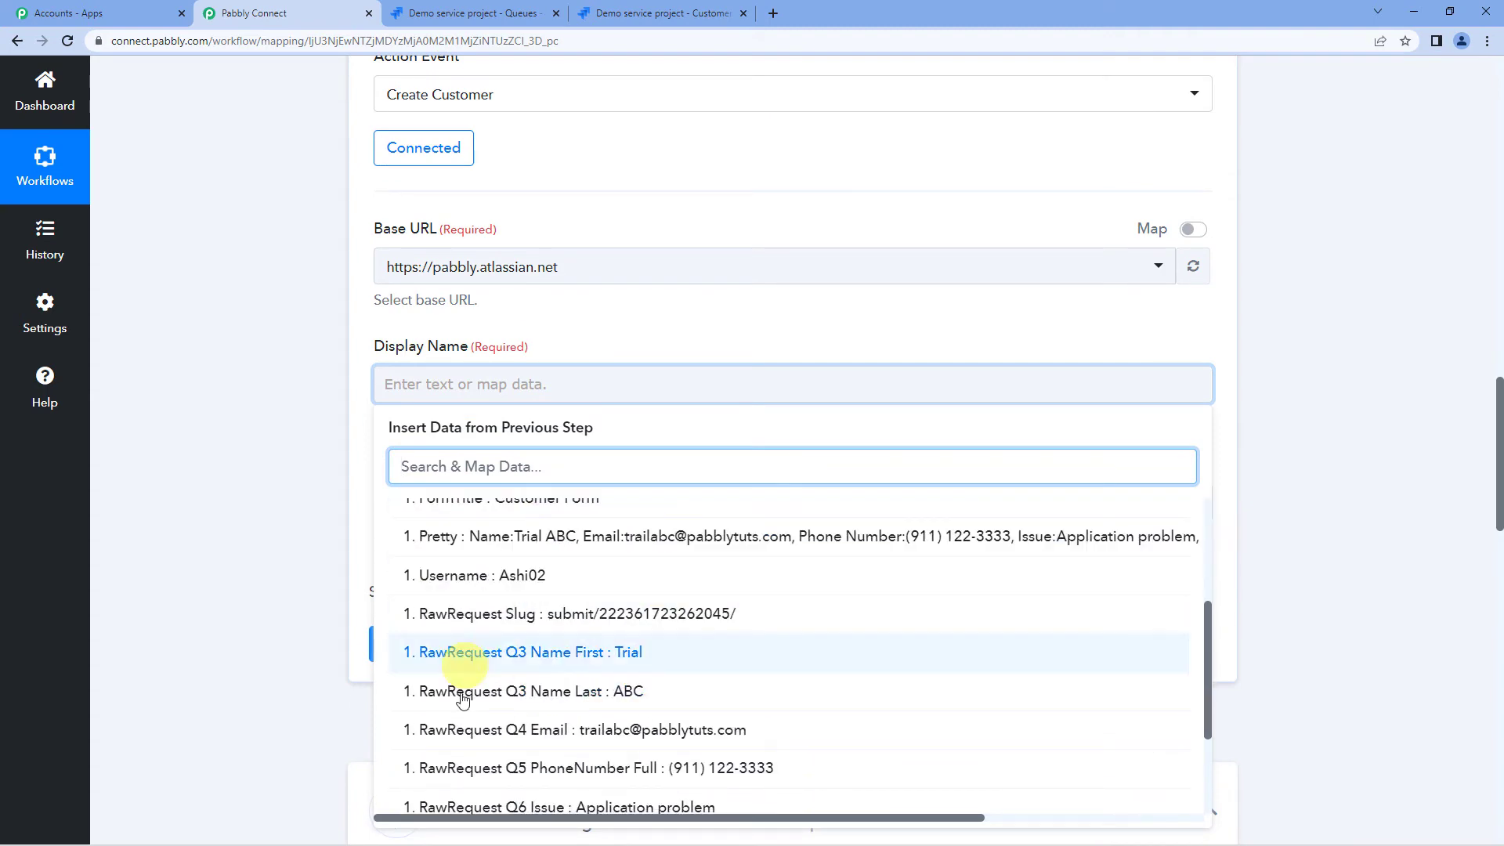
click(358, 545)
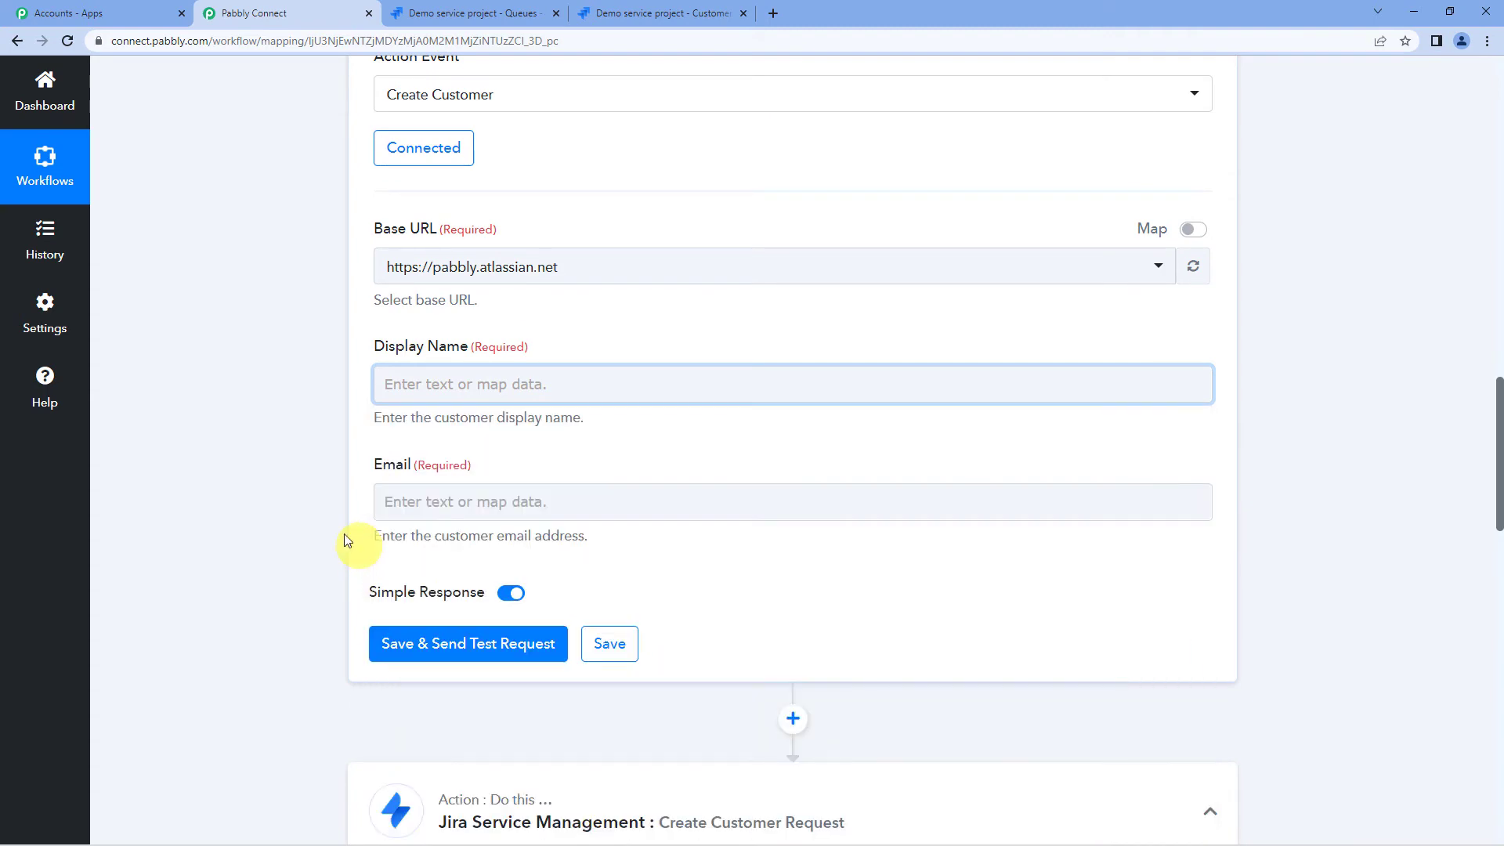
scroll(285, 510, up, 6)
scroll(285, 511, up, 13)
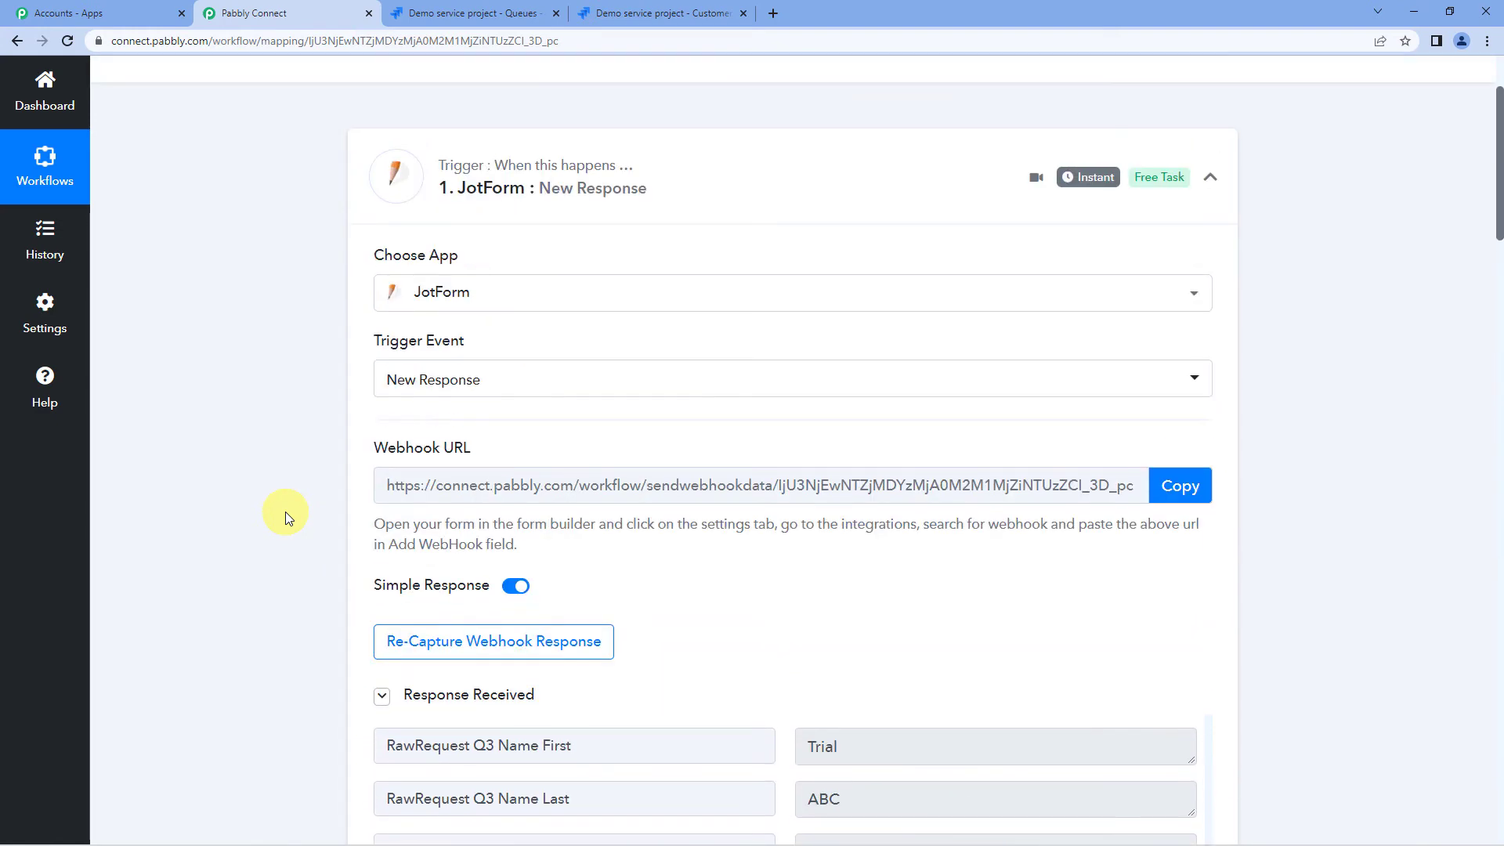
scroll(757, 409, down, 4)
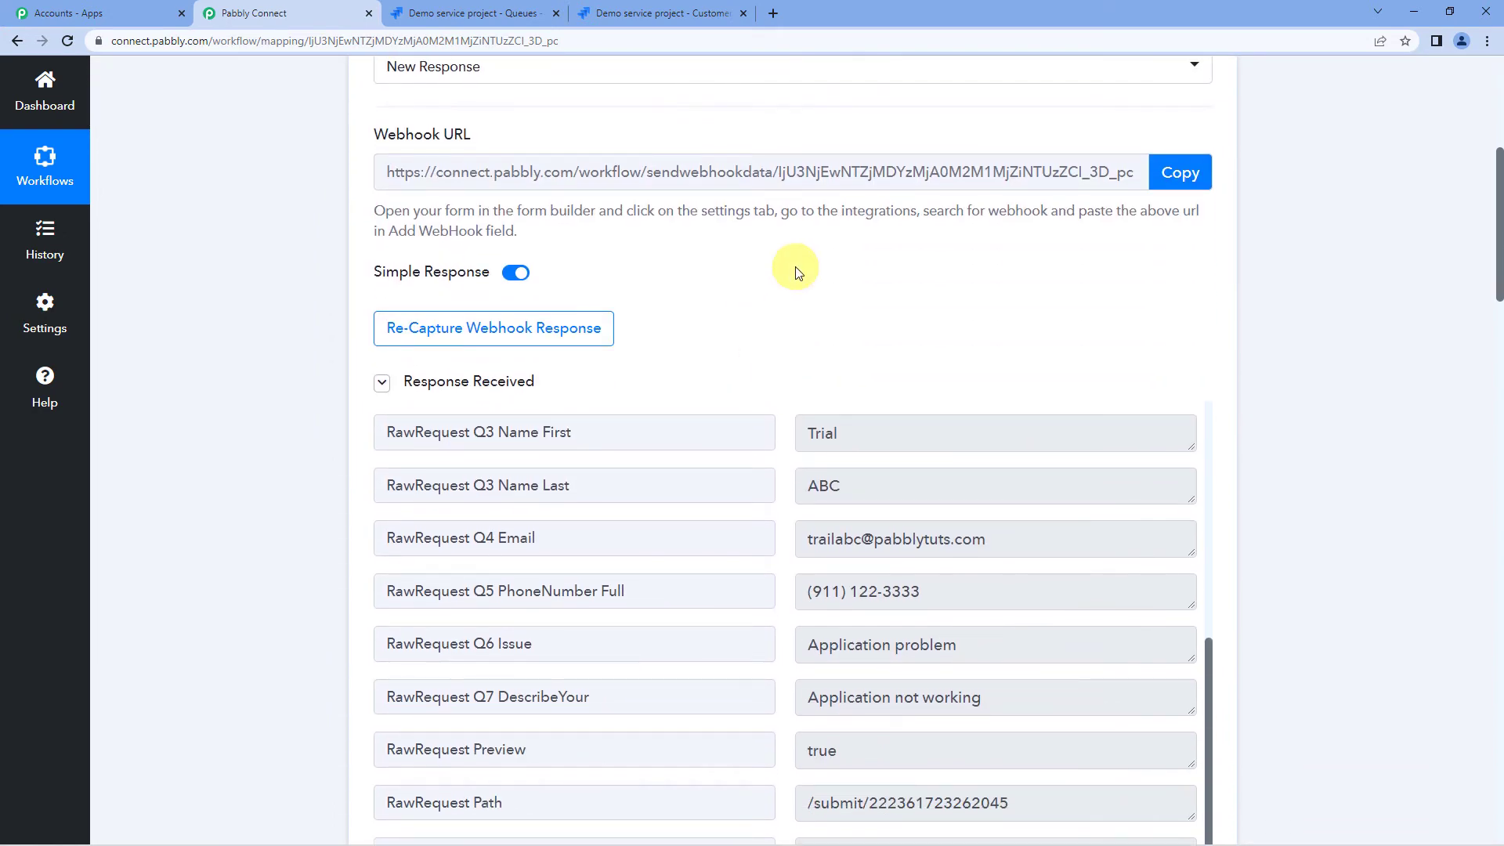
scroll(797, 305, down, 2)
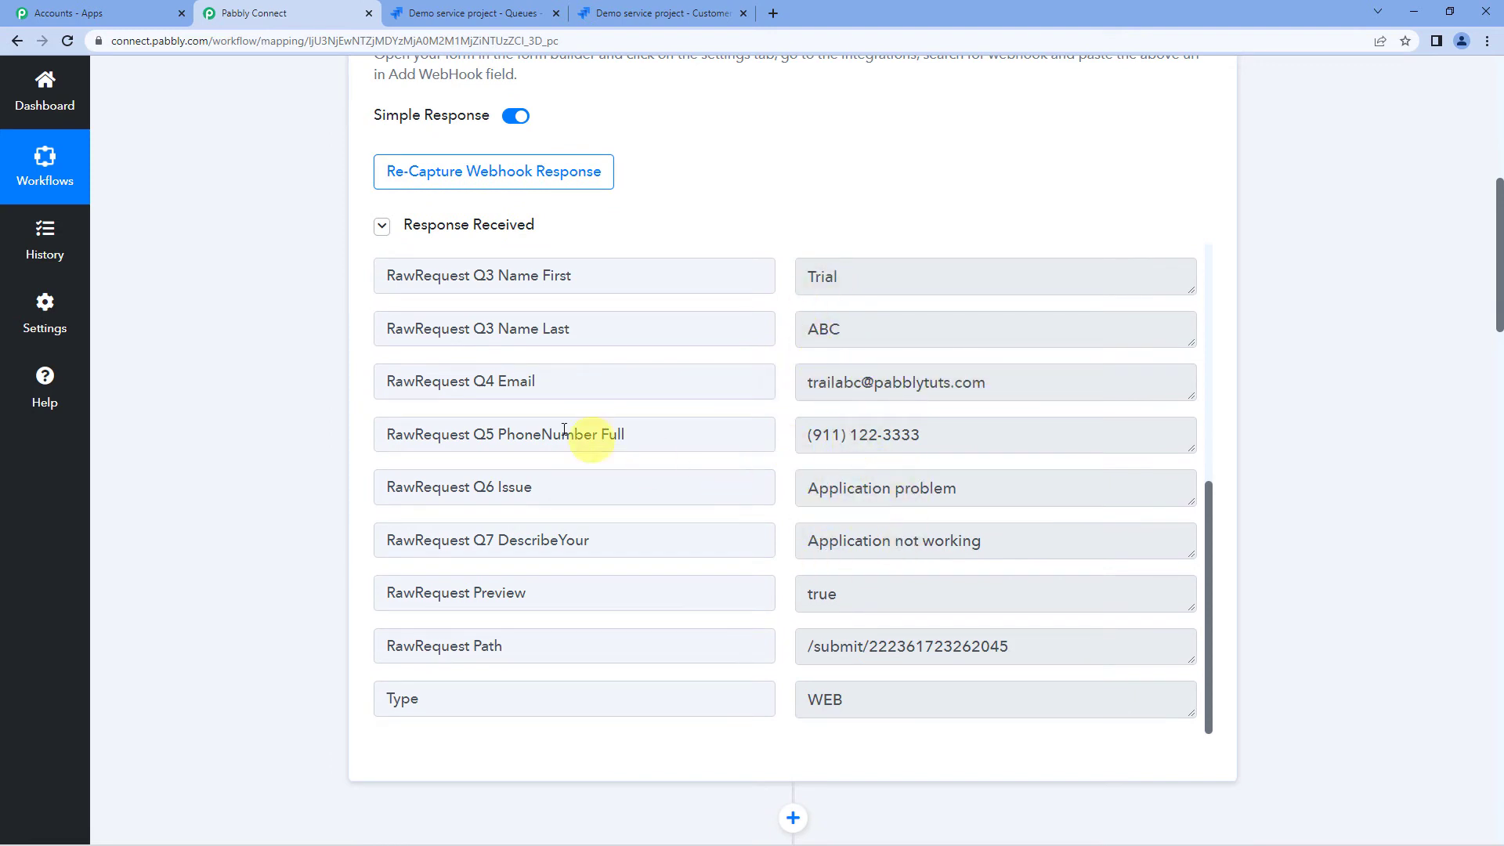
scroll(313, 412, down, 3)
scroll(285, 402, down, 7)
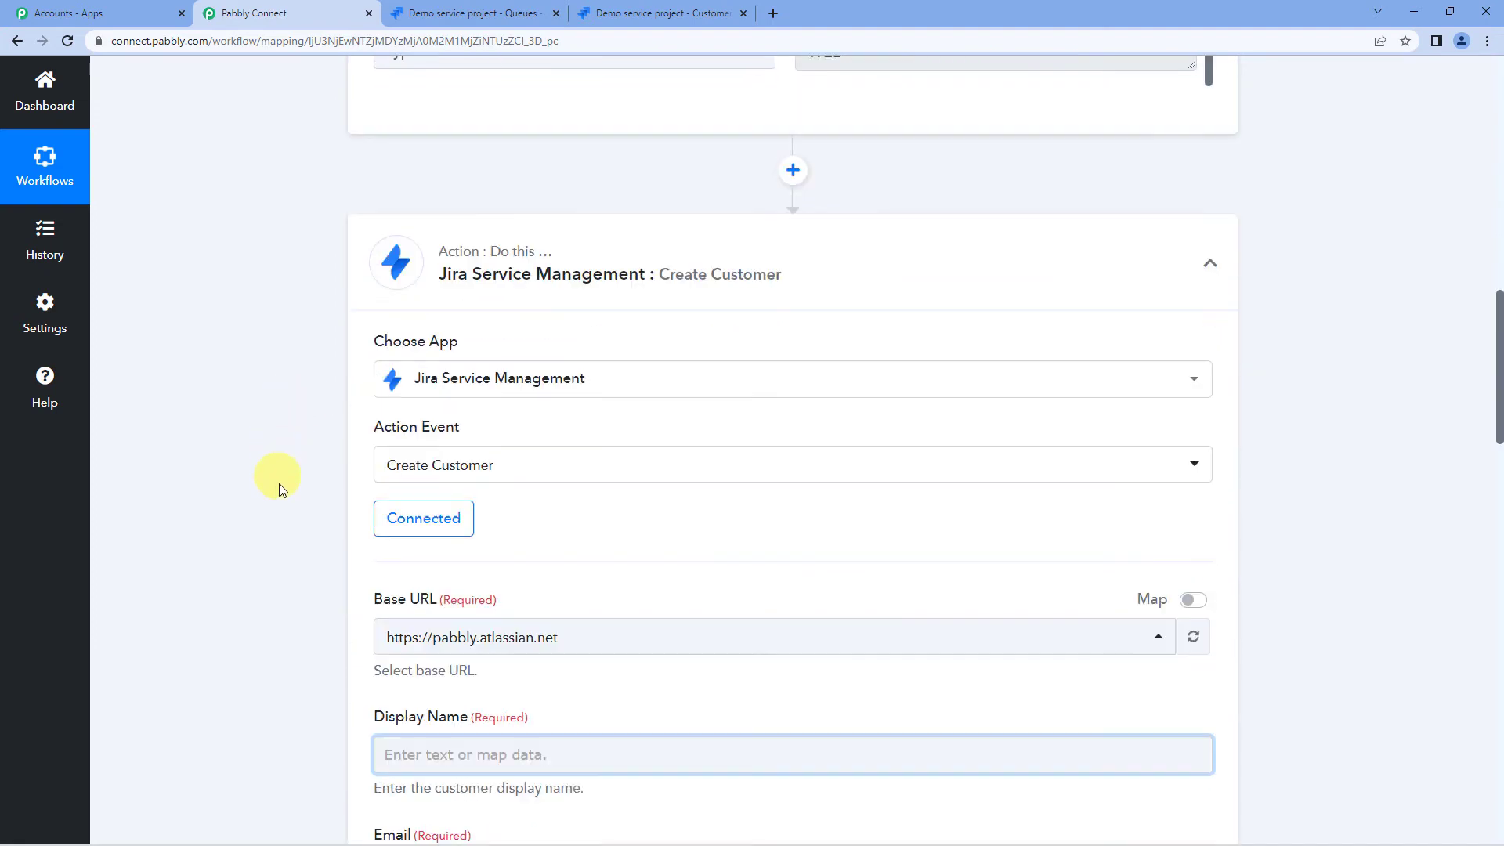
- Map Display Name to RawRequest Q3 Name First followed by RawRequest Q3 Name Last
click(505, 542)
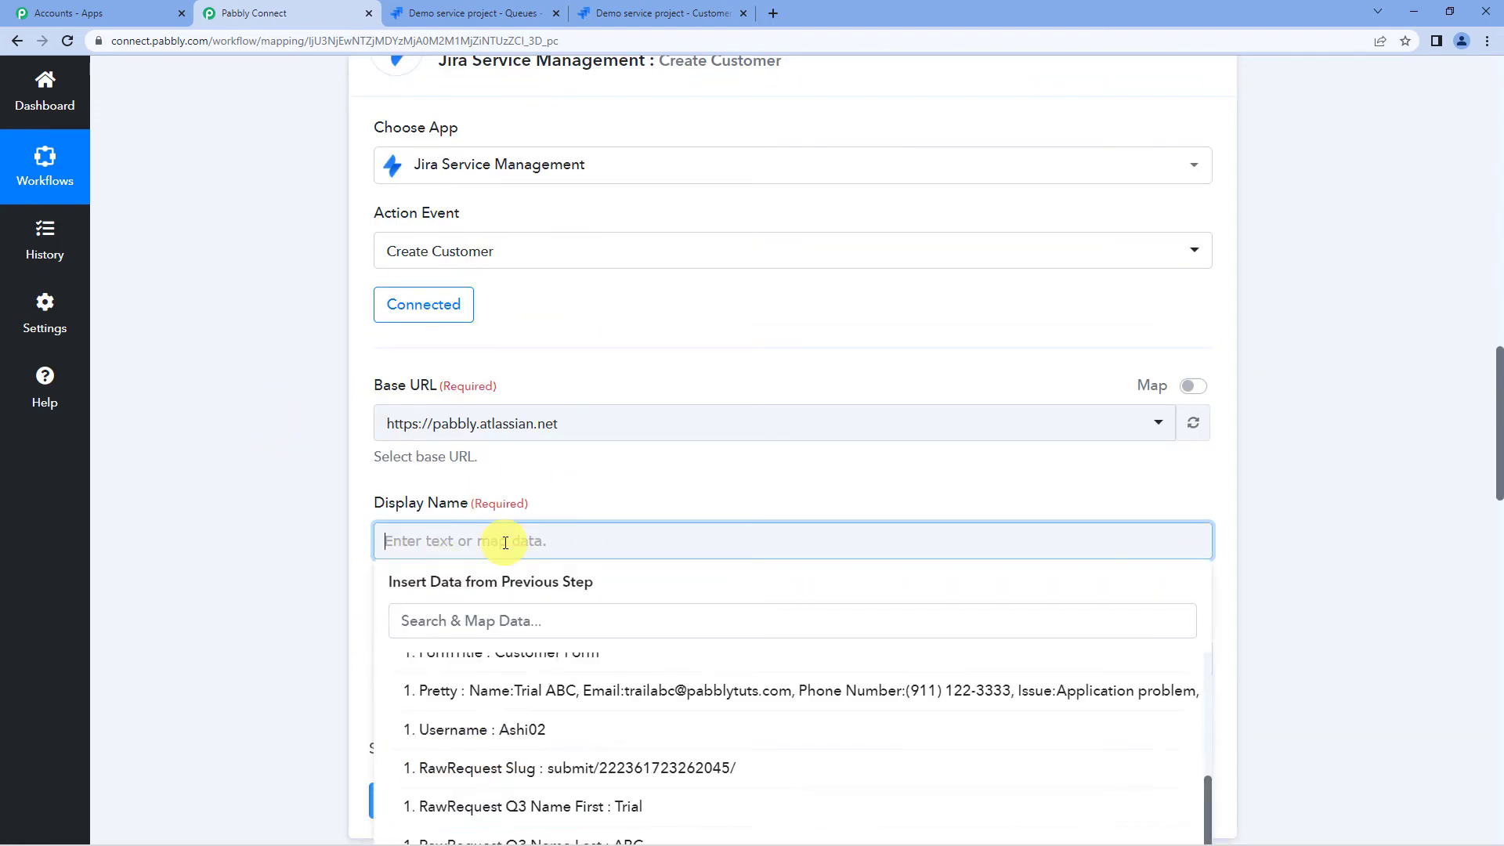
scroll(505, 542, down, 2)
scroll(515, 612, up, 2)
scroll(588, 602, up, 1)
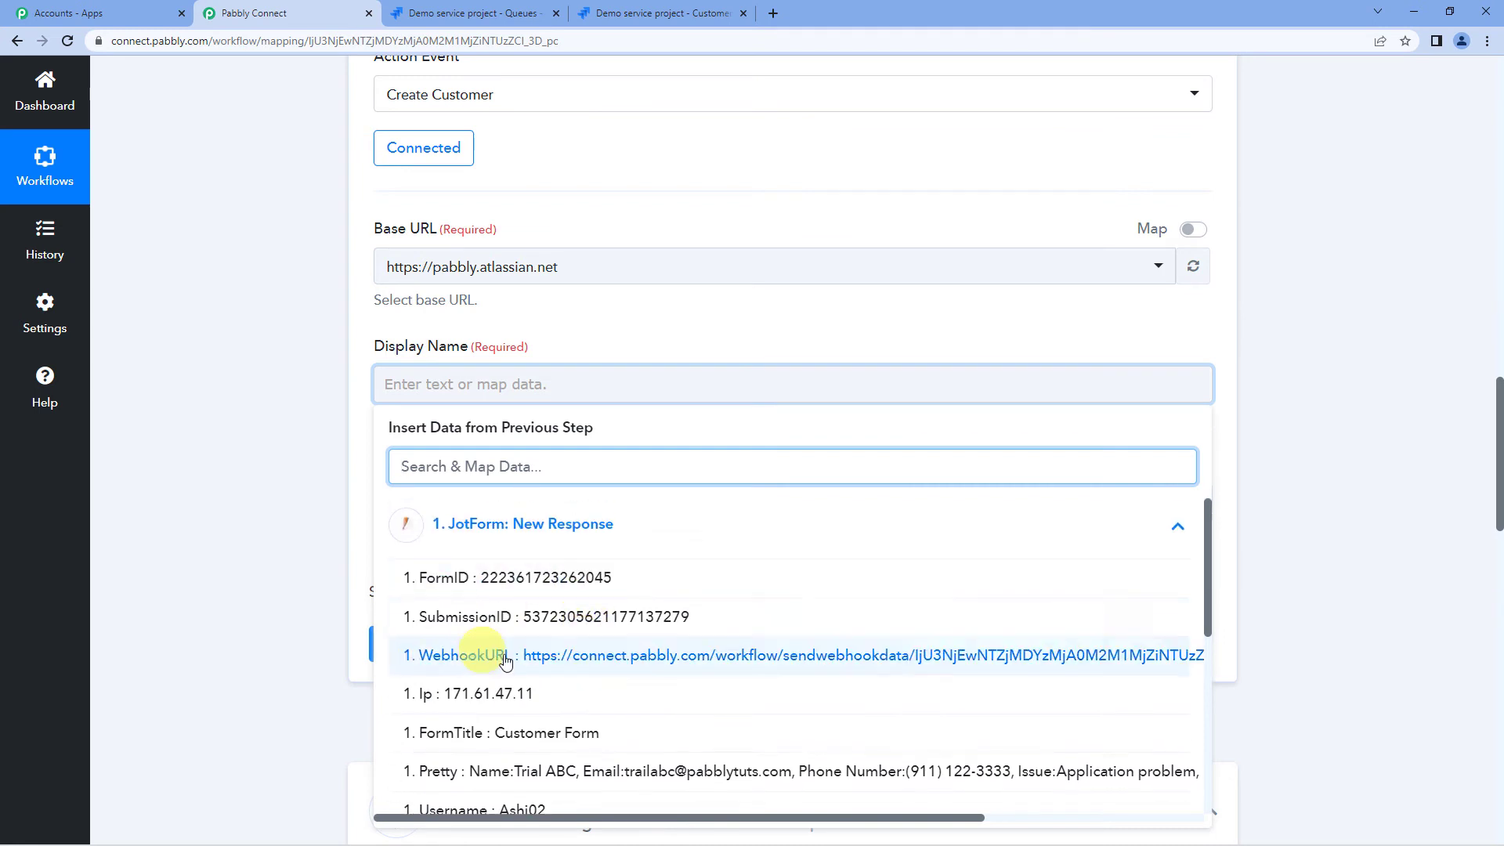
scroll(541, 631, down, 2)
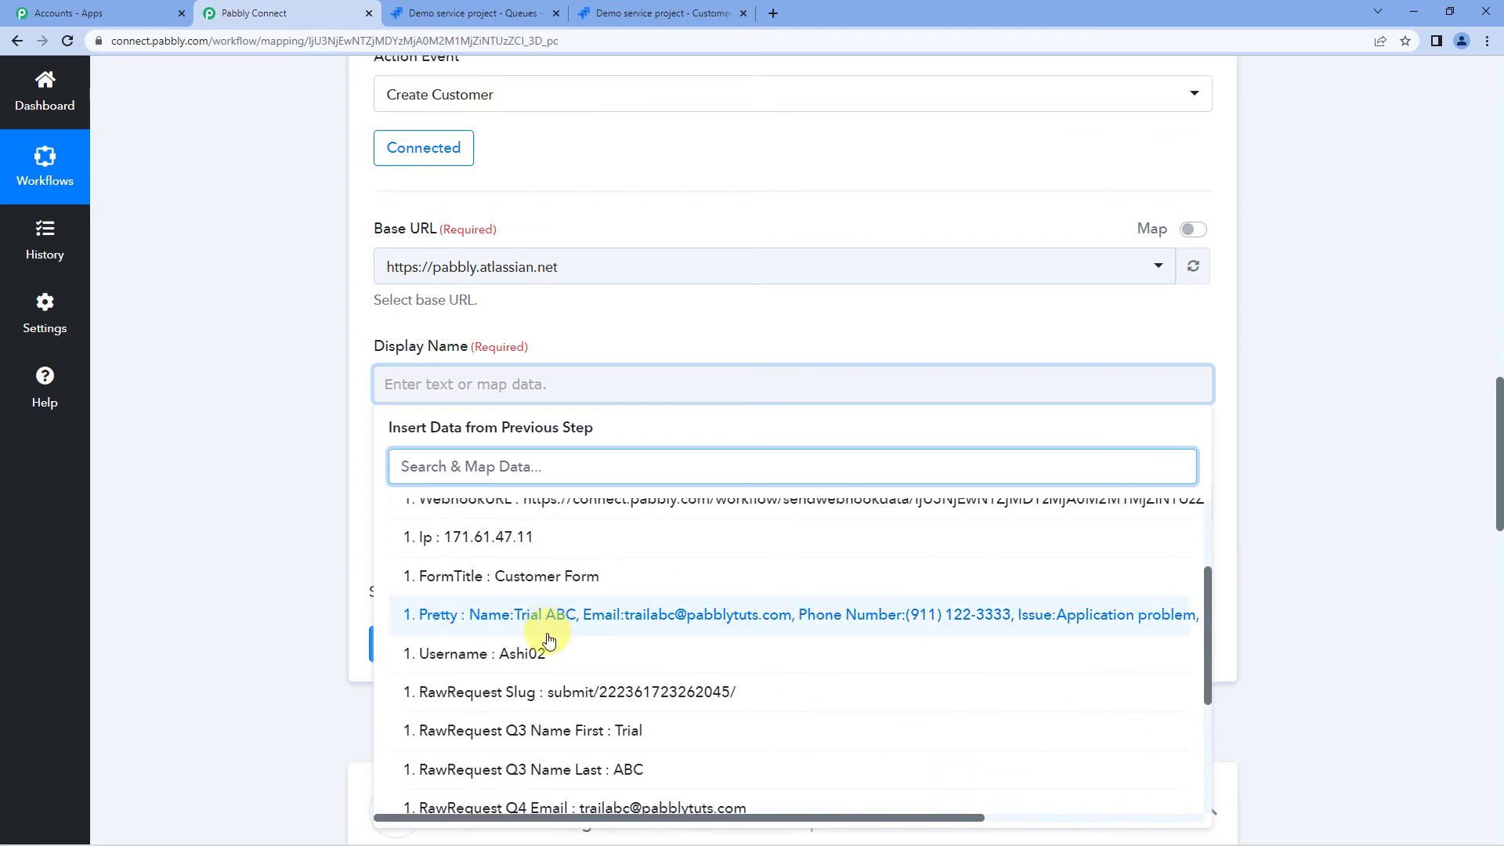
scroll(576, 626, down, 2)
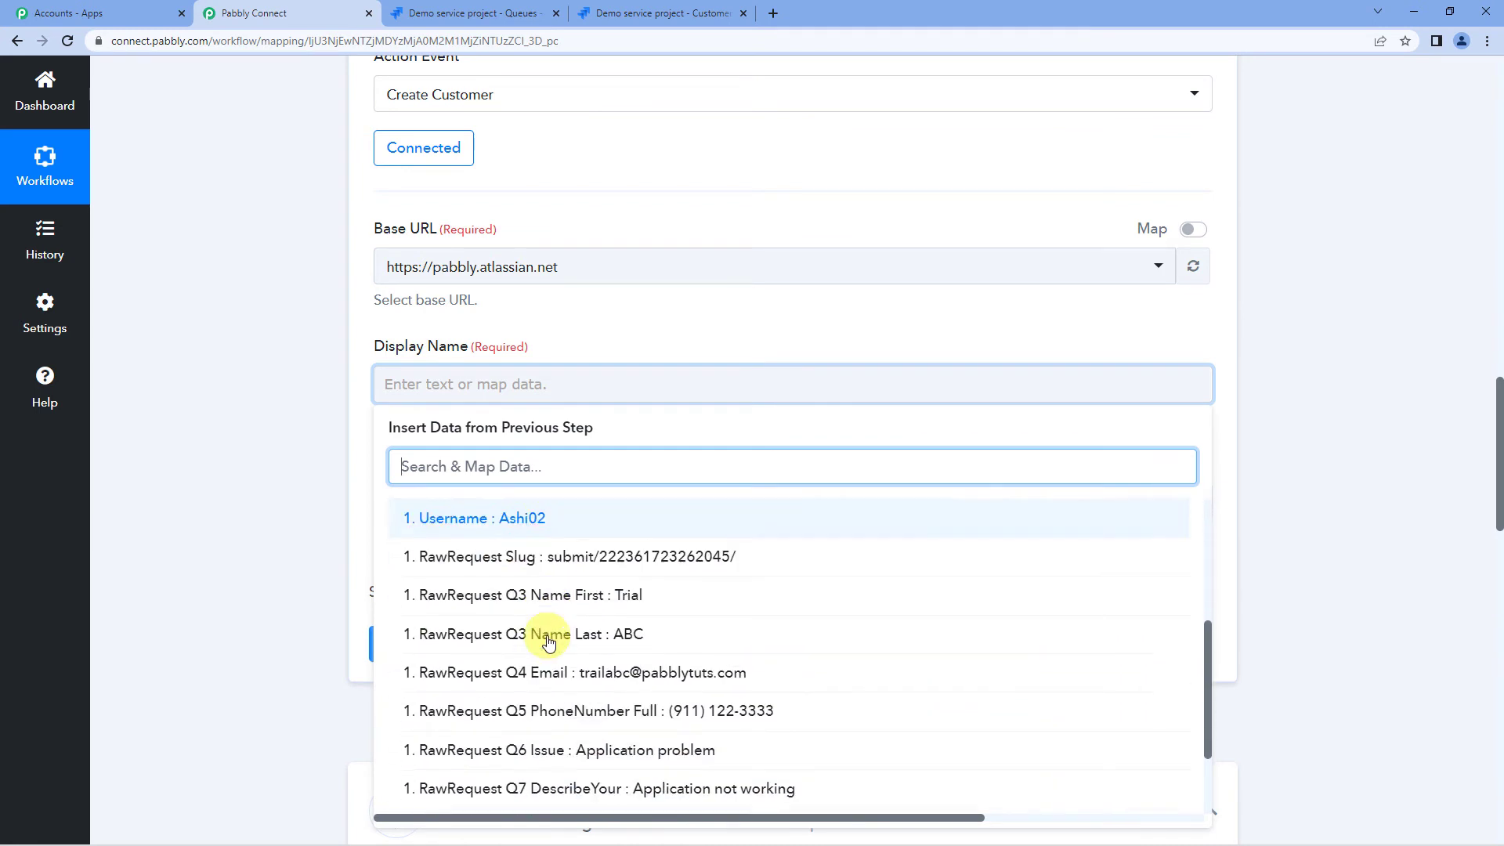
click(592, 580)
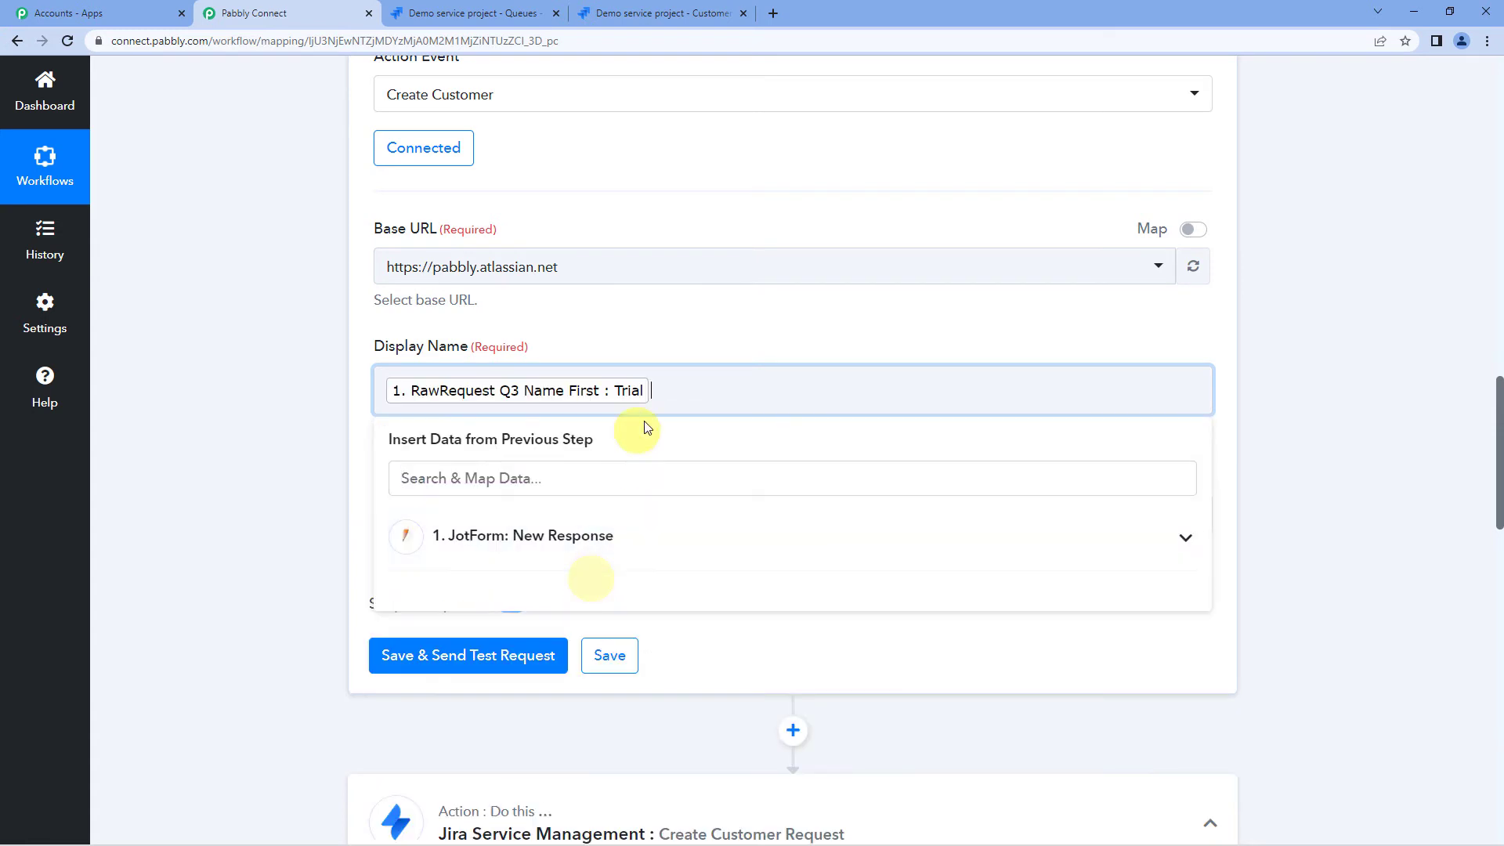
click(576, 541)
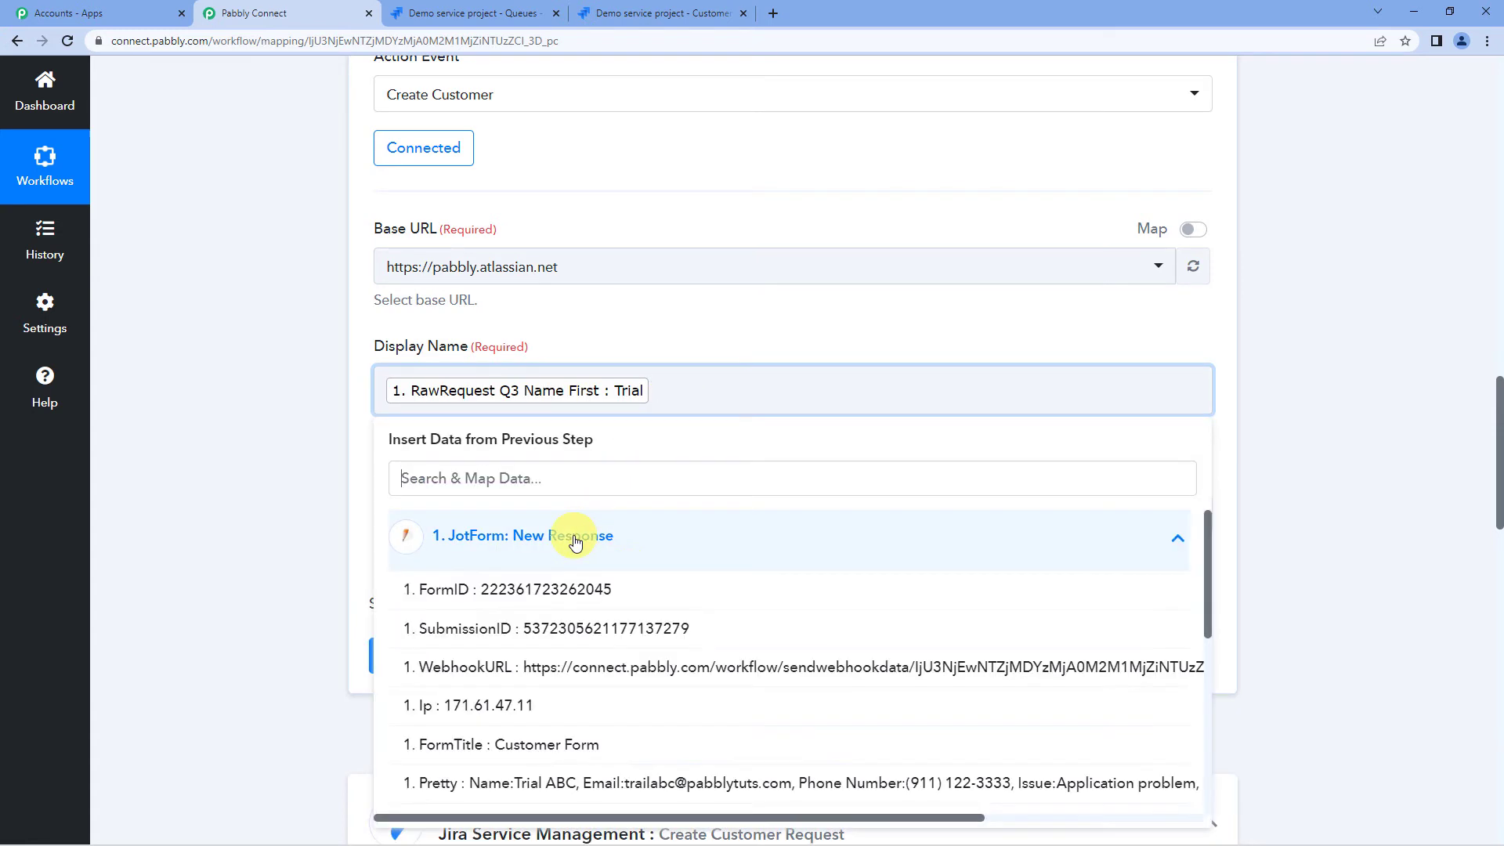
scroll(588, 580, down, 3)
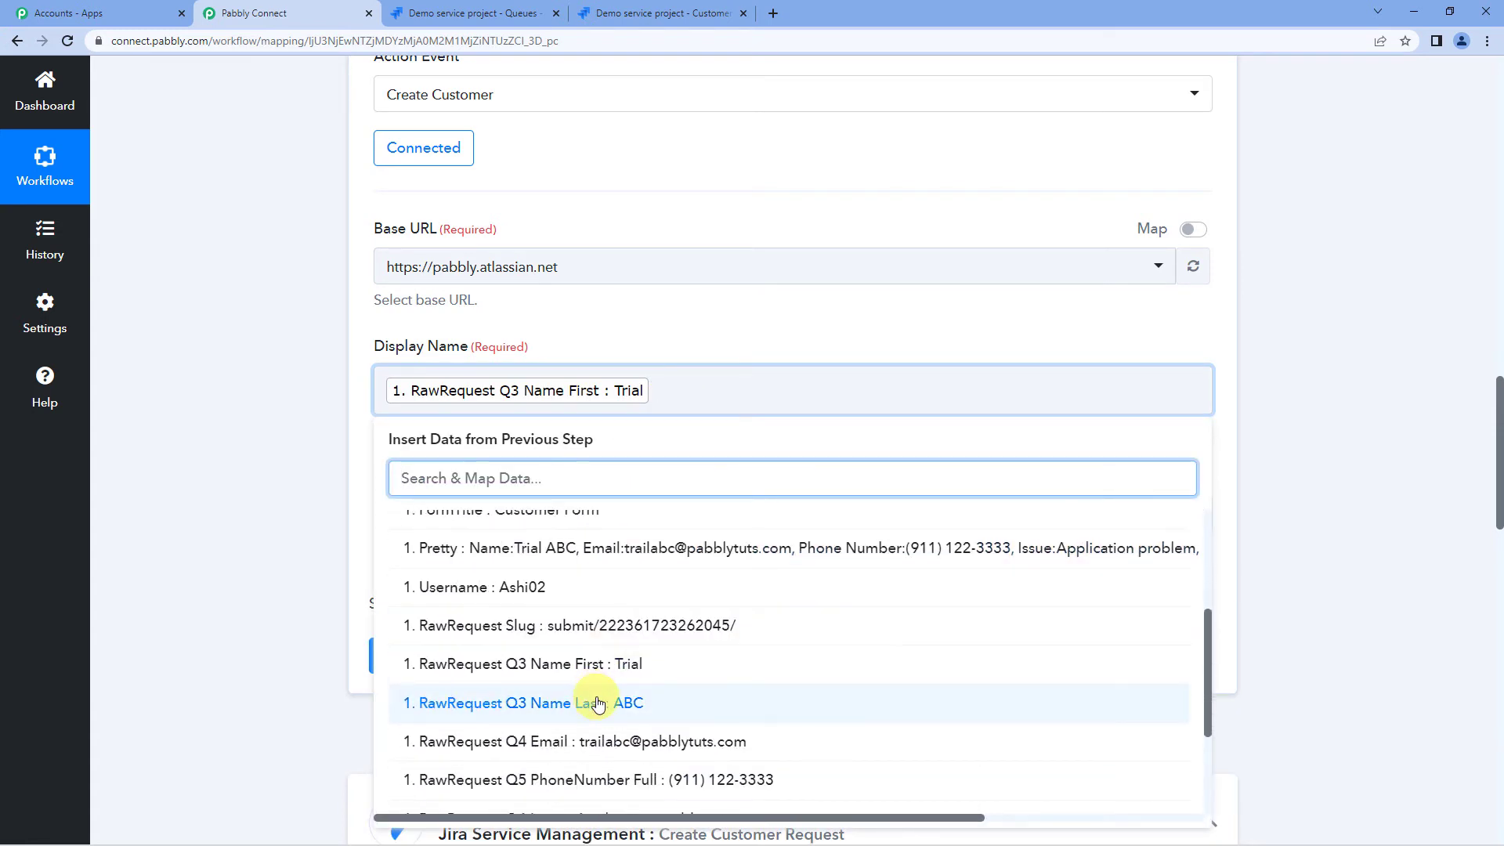
click(593, 703)
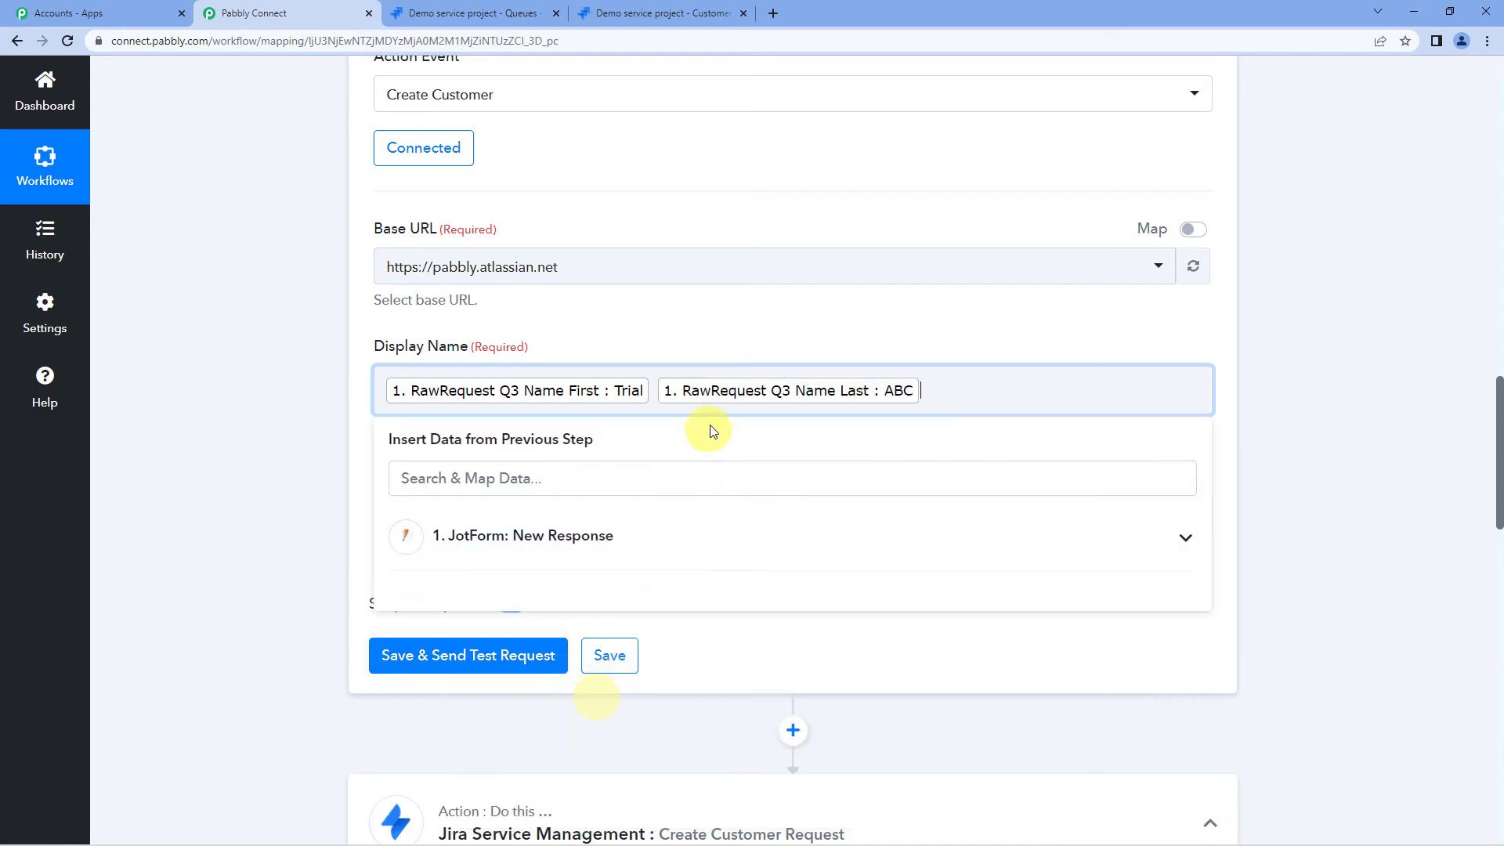
click(359, 419)
scroll(369, 415, down, 2)
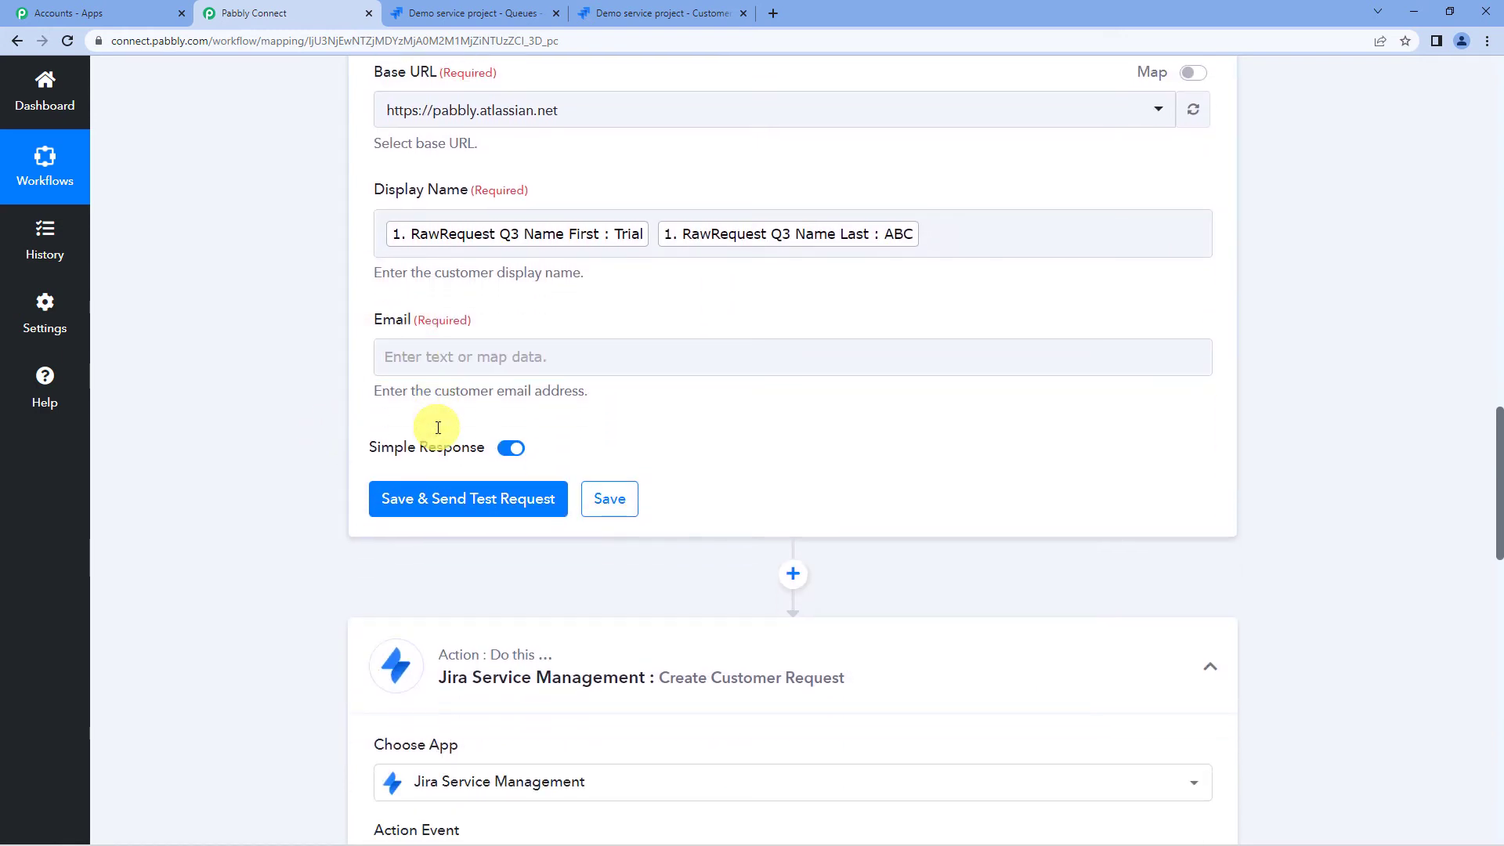
- Map the Email field to the JotForm answer RawRequest Q4 Email
click(436, 358)
click(518, 499)
scroll(548, 548, down, 4)
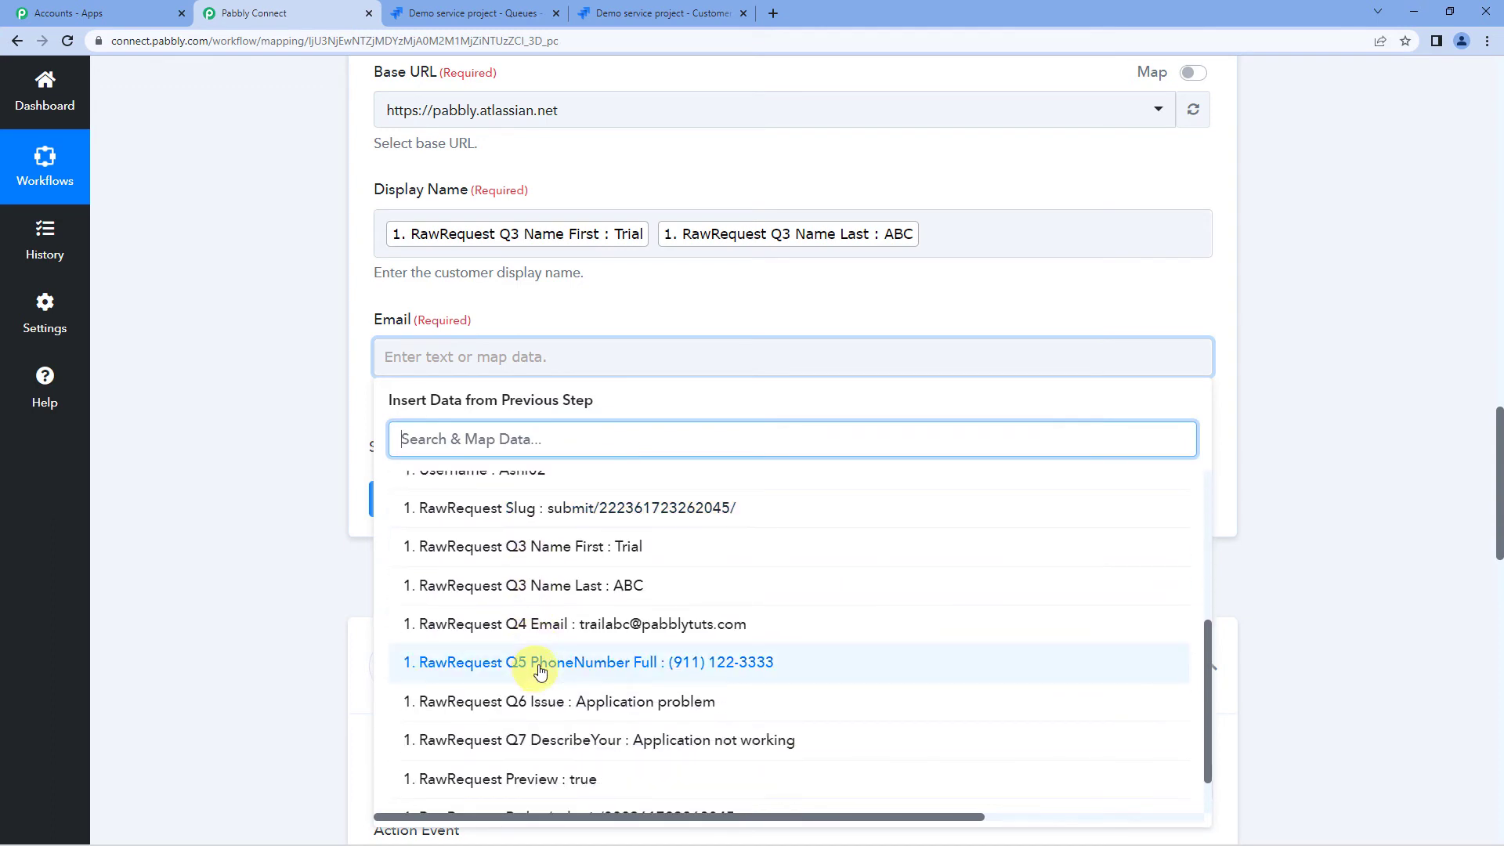
click(669, 632)
click(376, 336)
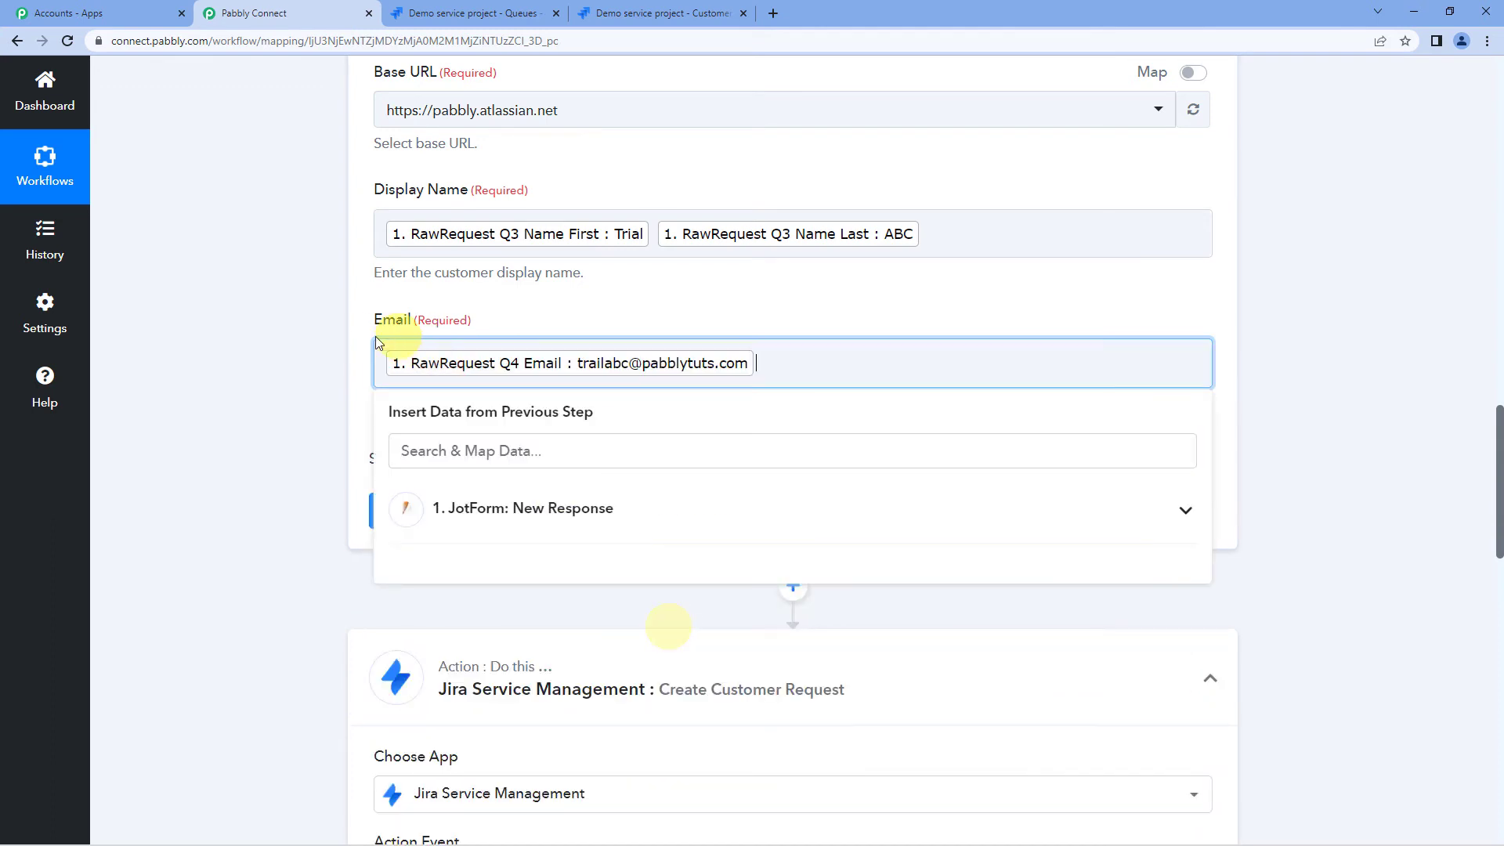
click(362, 356)
scroll(362, 358, up, 2)
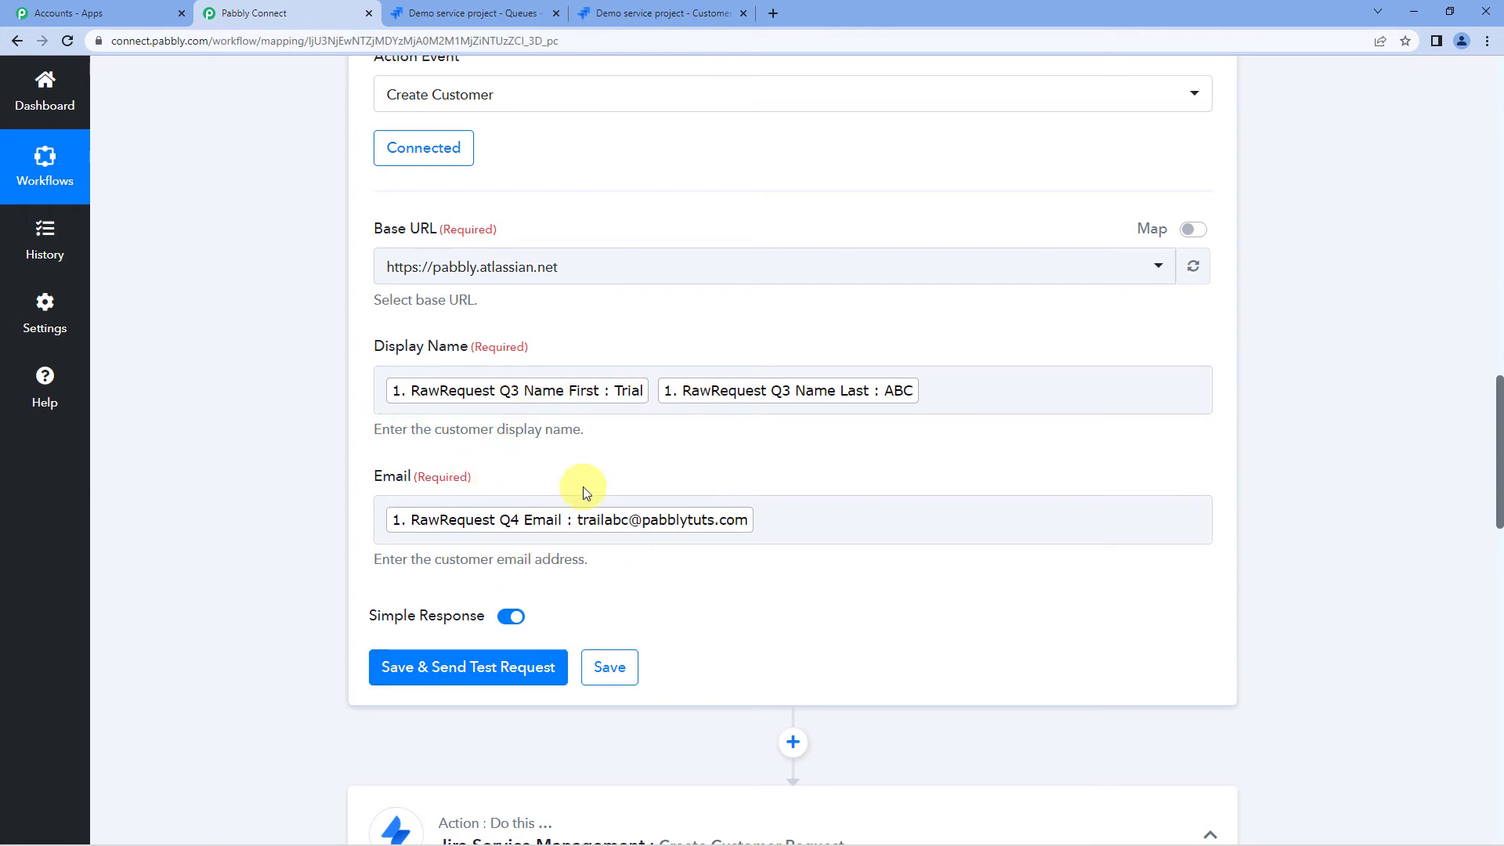
scroll(583, 486, up, 1)
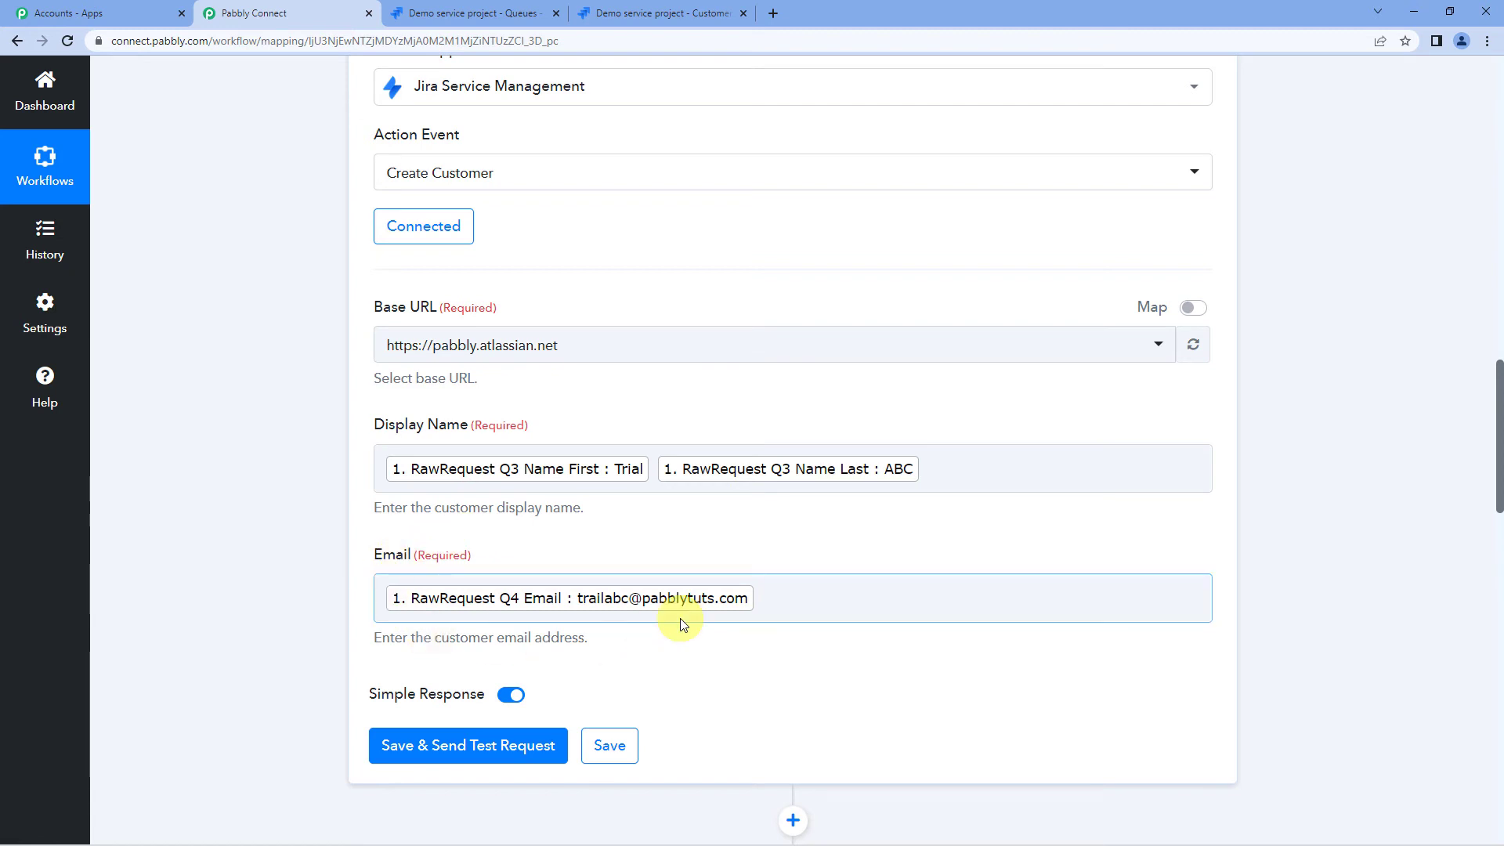
scroll(654, 523, down, 1)
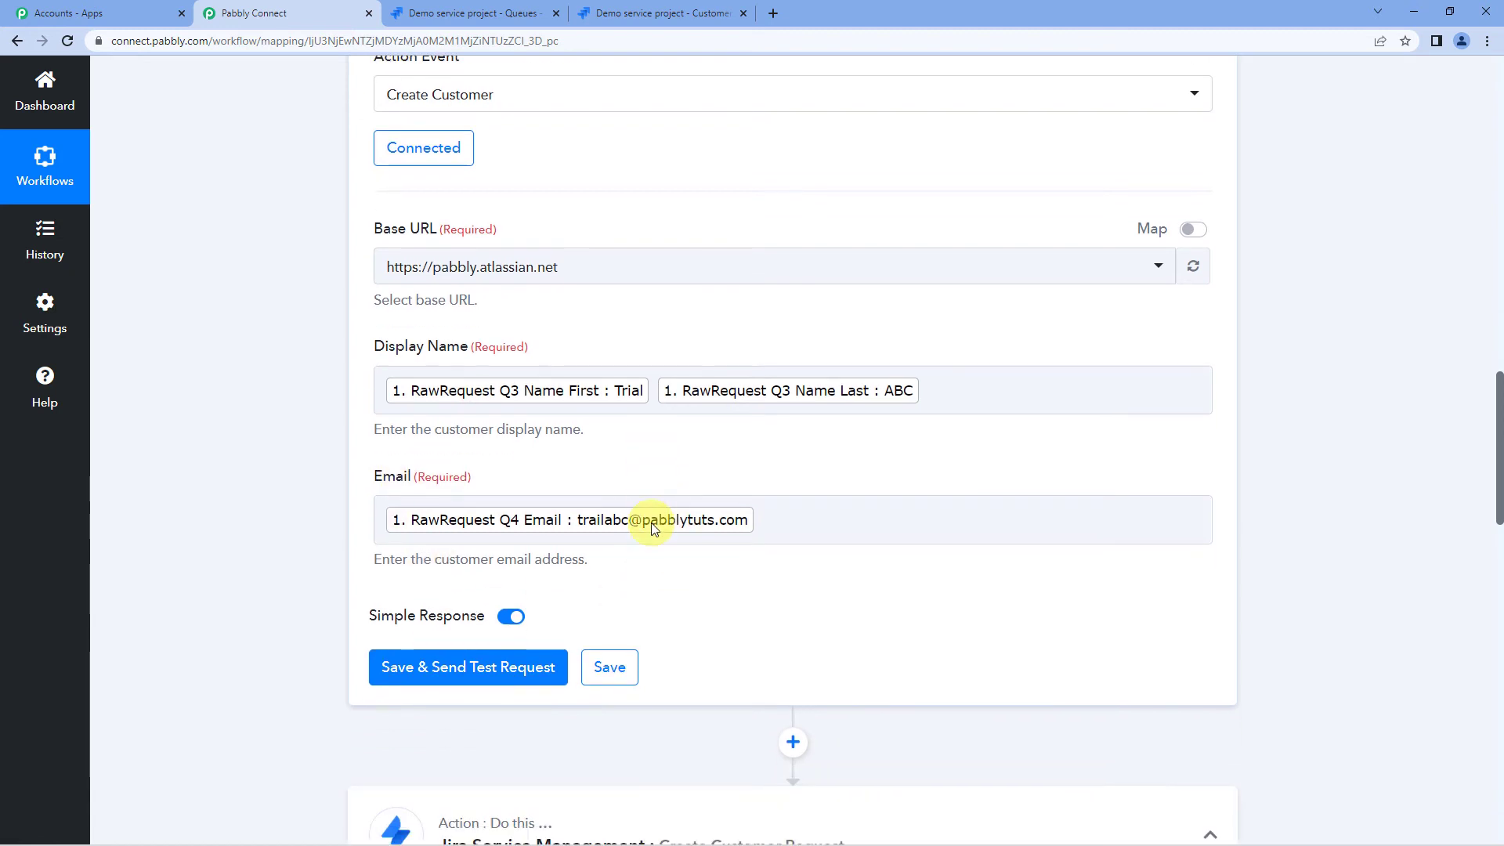
- Save and test the Create Customer step, then enlarge the response's AccountId value to read it fully
click(469, 663)
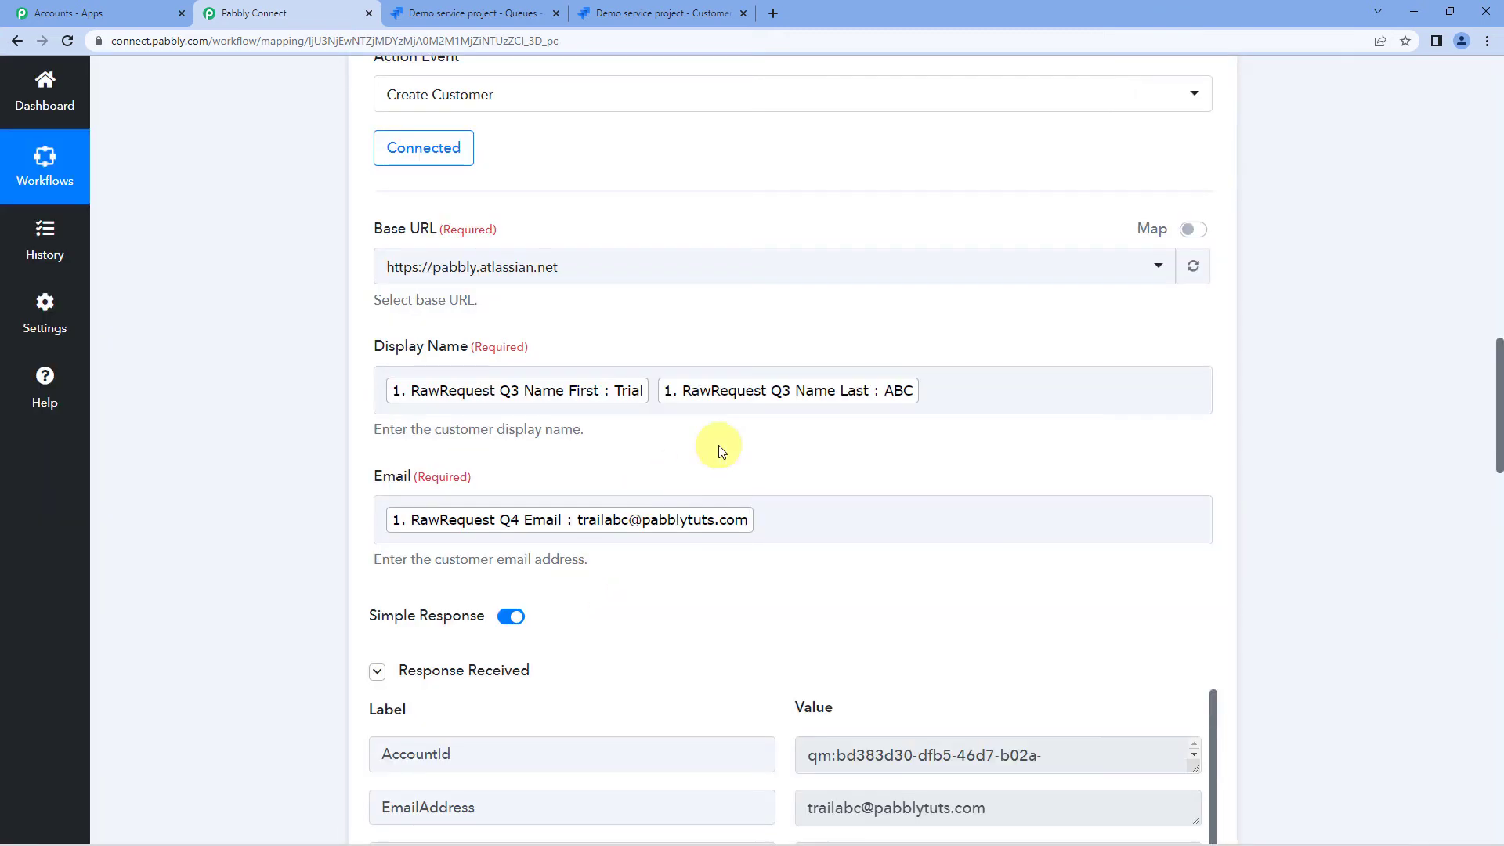
scroll(718, 445, down, 3)
scroll(718, 445, down, 2)
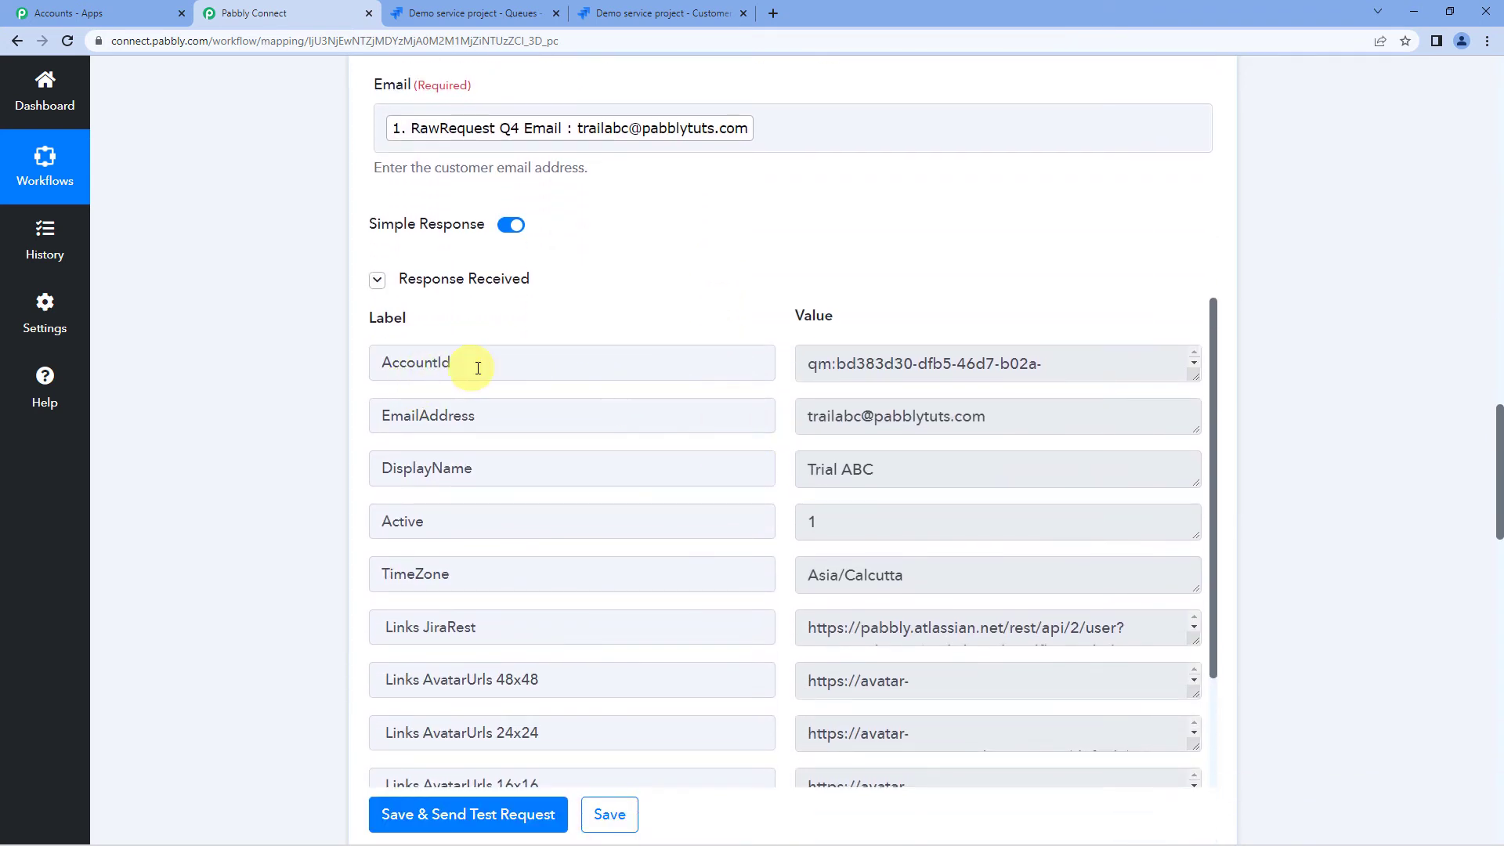
drag(1194, 379, 1200, 477)
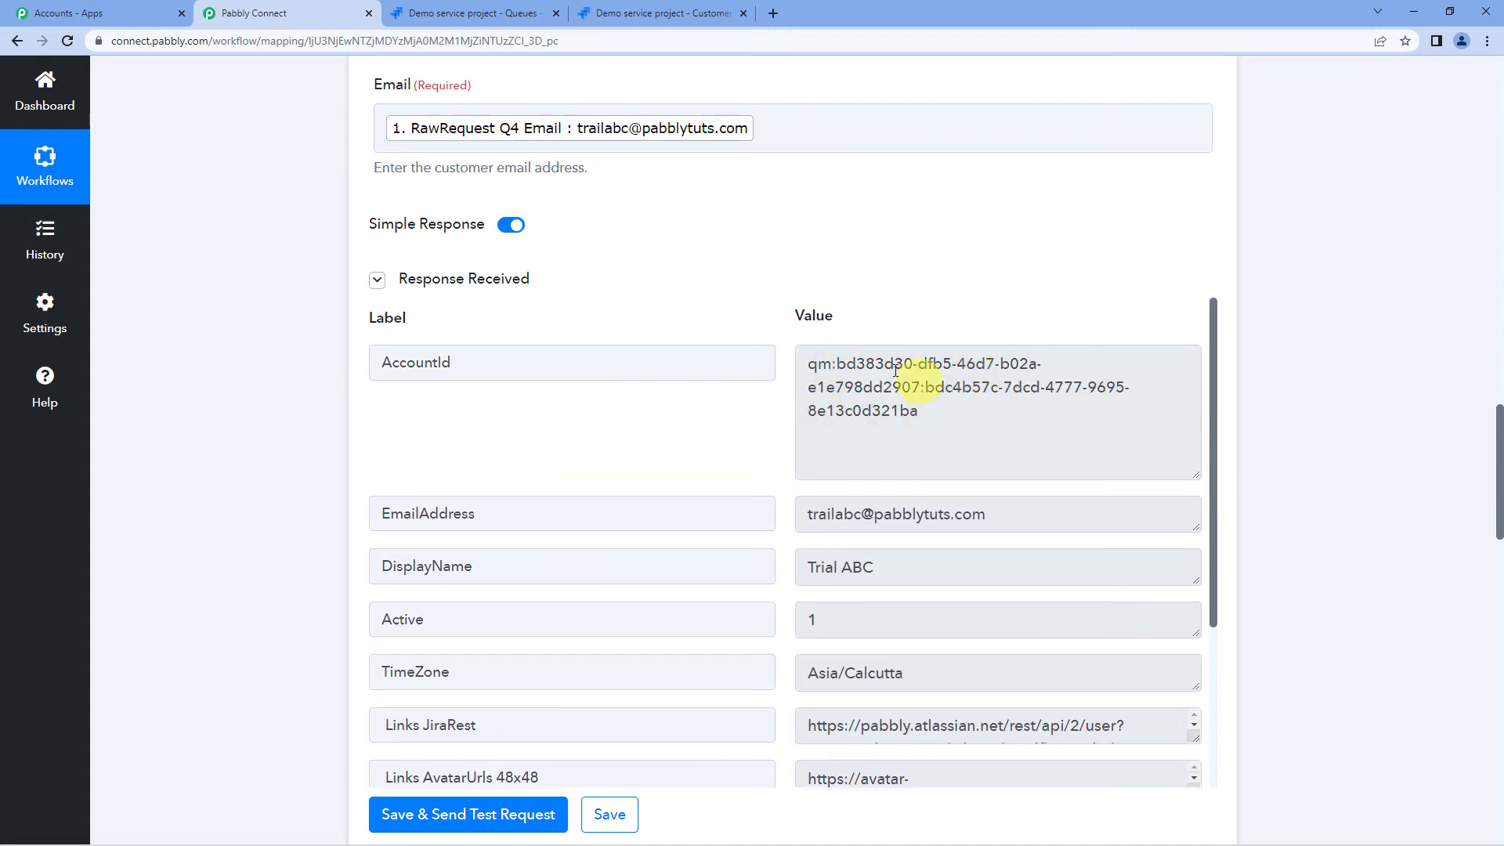
scroll(298, 424, down, 2)
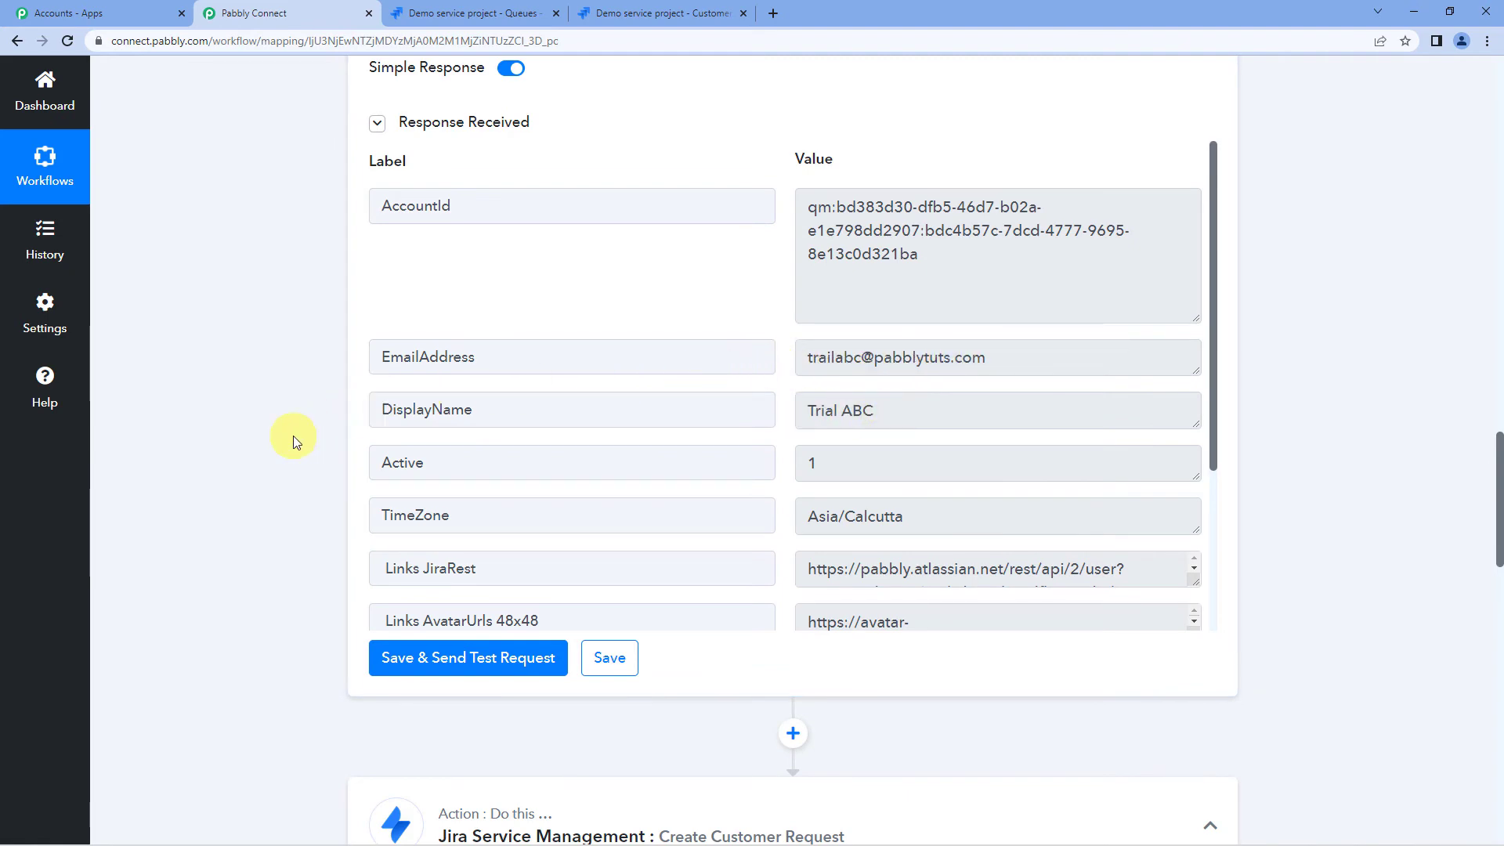
scroll(293, 435, up, 5)
scroll(293, 435, up, 3)
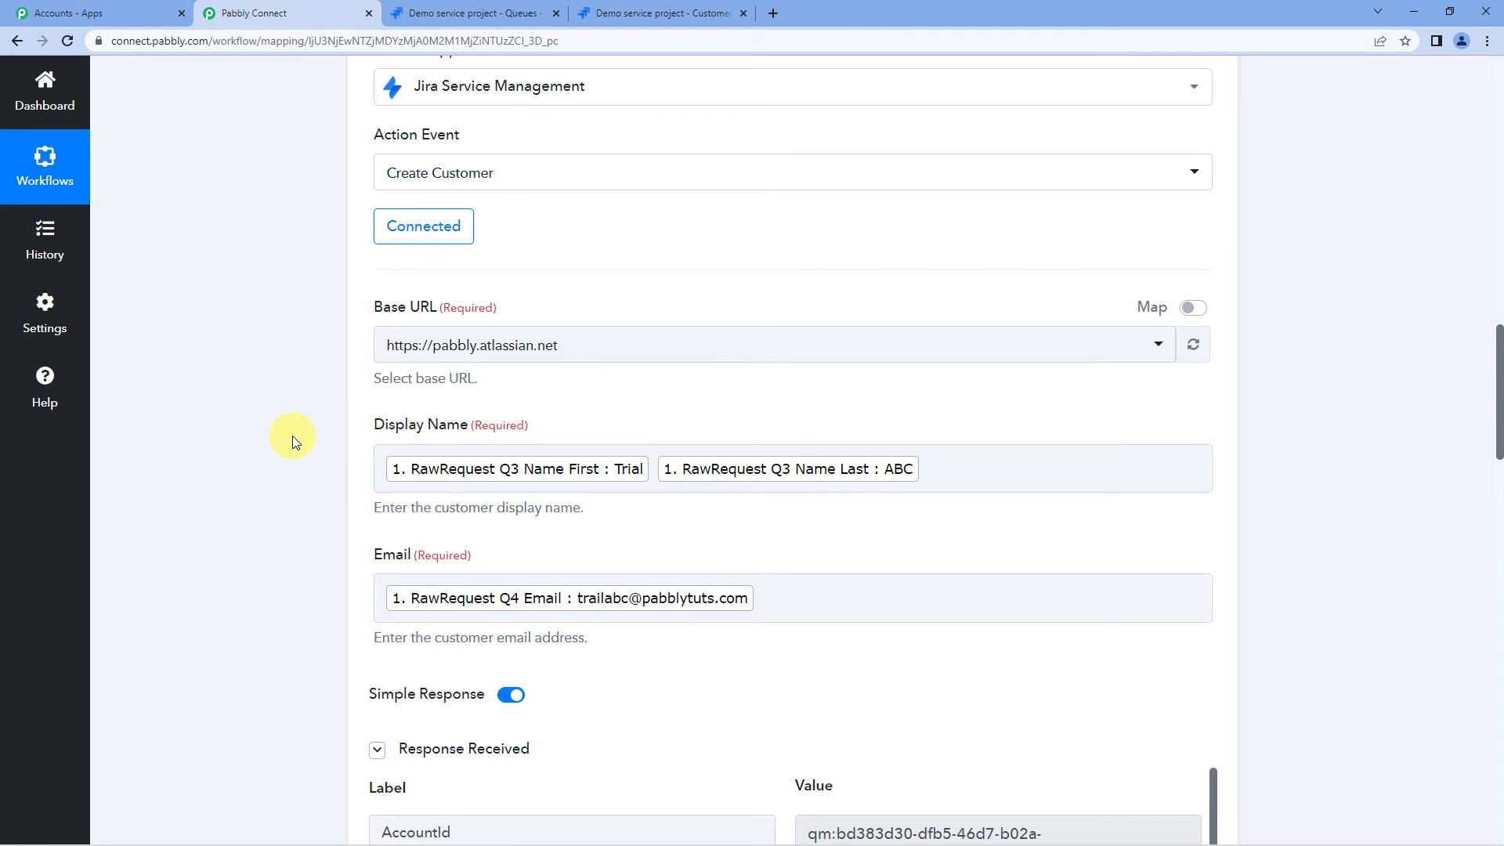
scroll(293, 435, up, 2)
scroll(293, 435, down, 2)
- Open the Demo service project's Customers page in a new tab and view the new customer
click(525, 20)
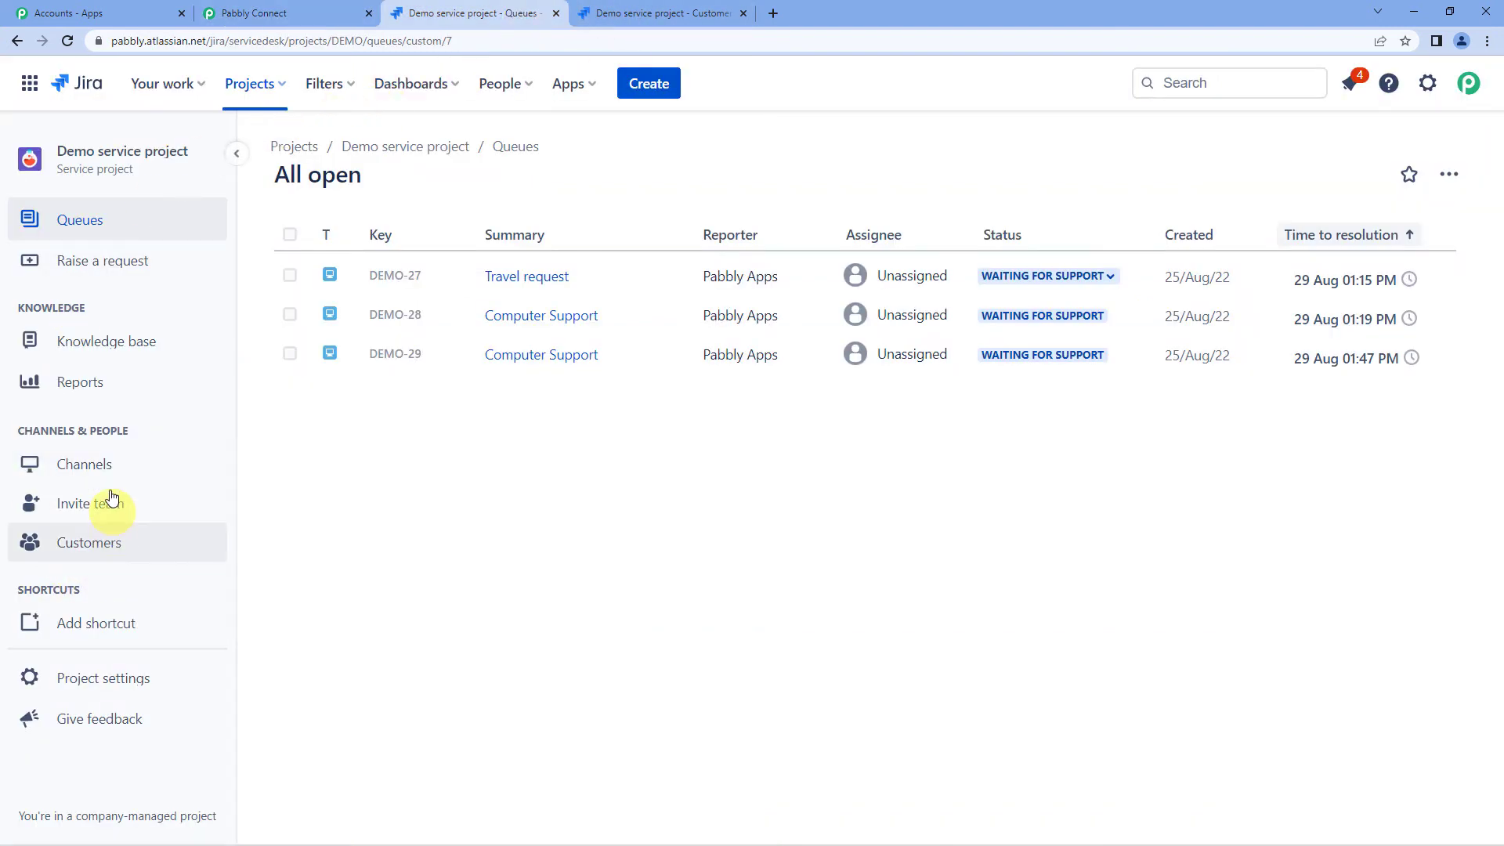
click(89, 555)
right_click(89, 554)
click(100, 567)
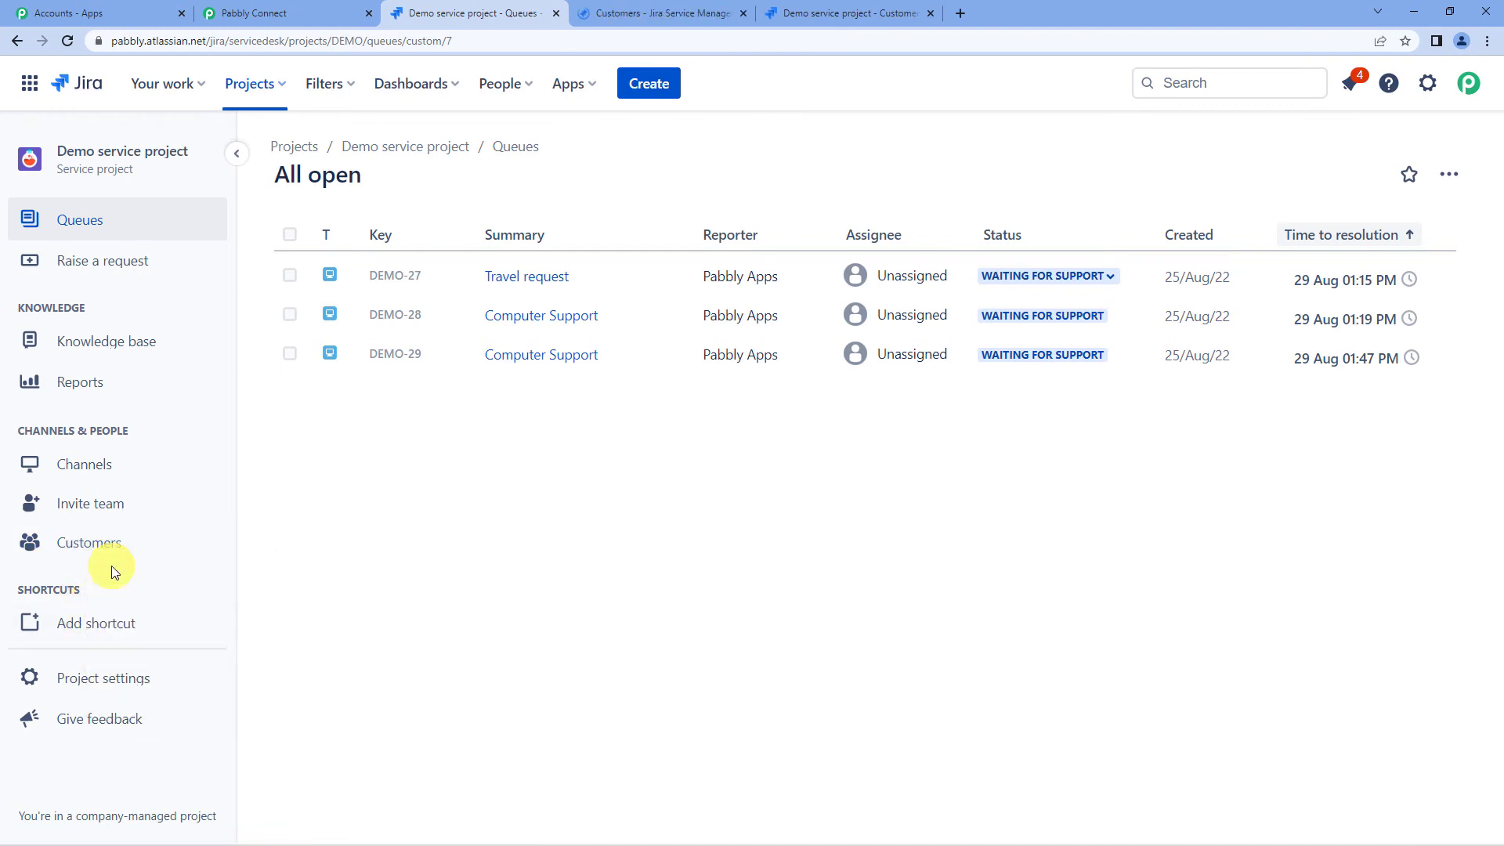
click(604, 14)
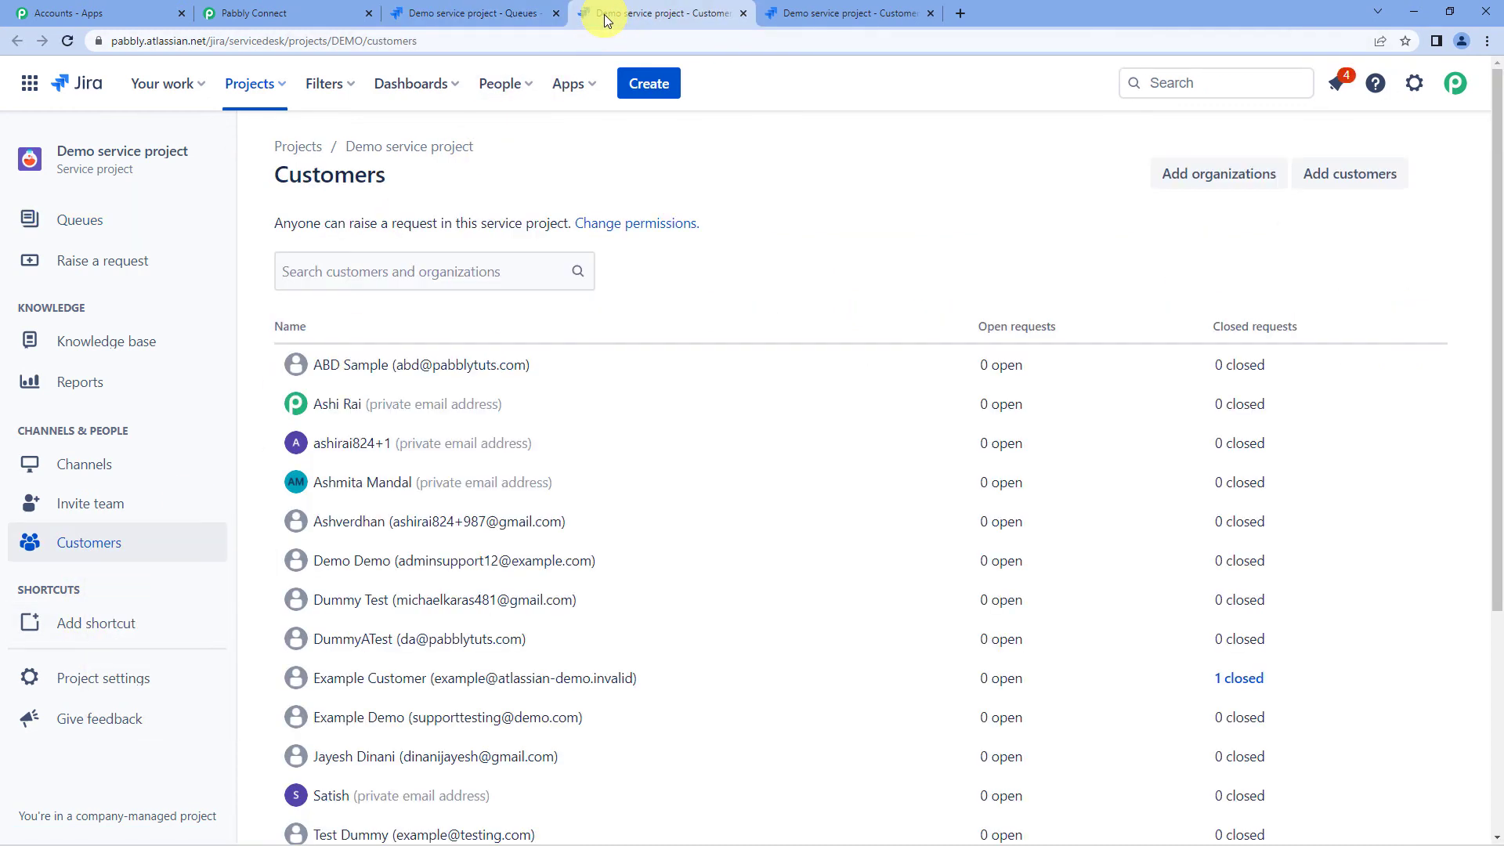
scroll(402, 440, down, 3)
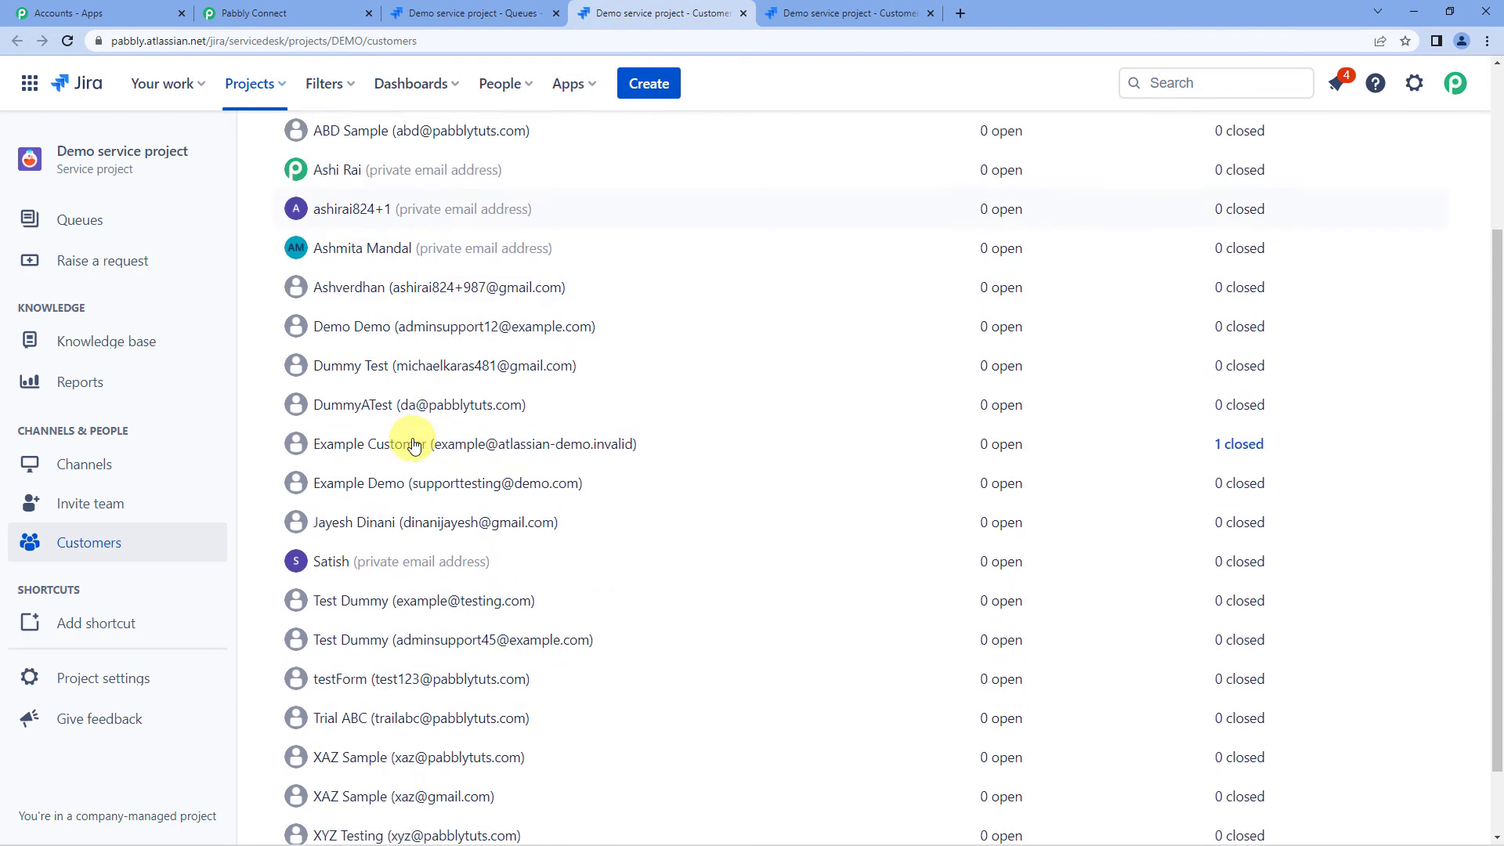
scroll(415, 445, down, 2)
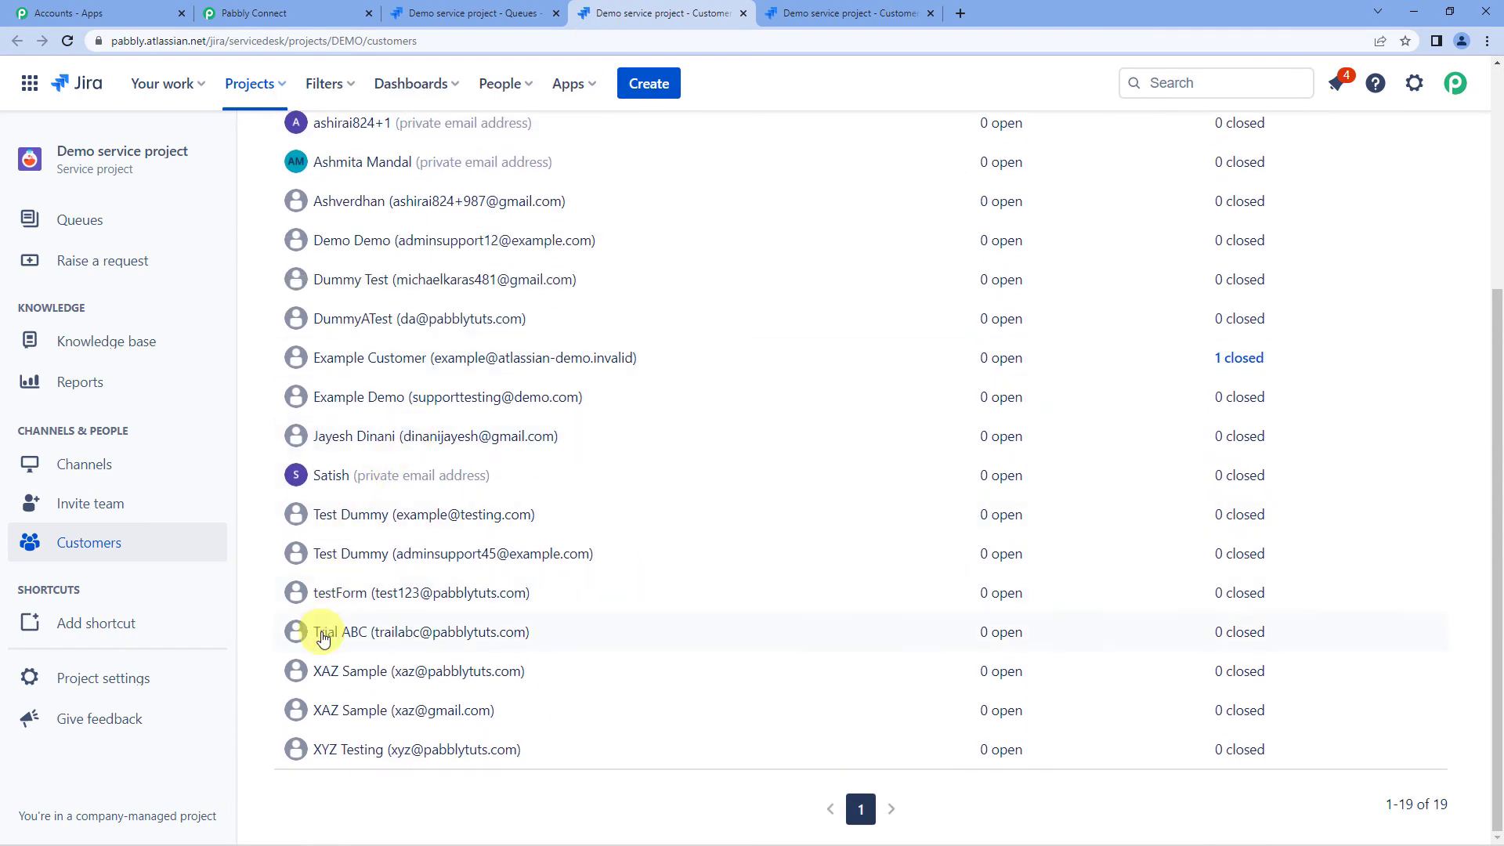
mouse_move(324, 638)
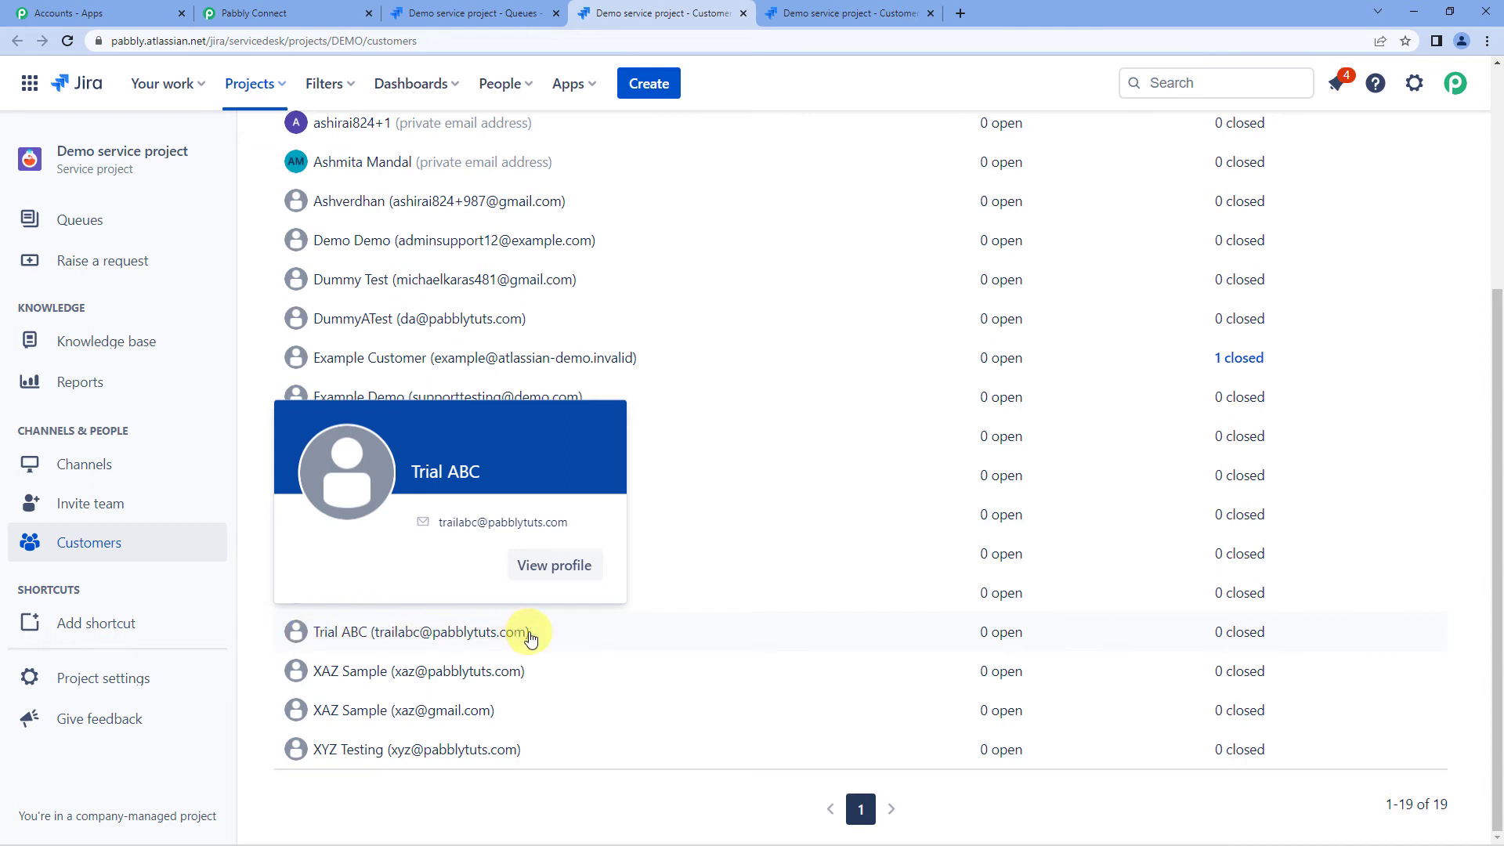
- Save the Create Customer Request step with existing connection Jira Service Management #10
click(304, 12)
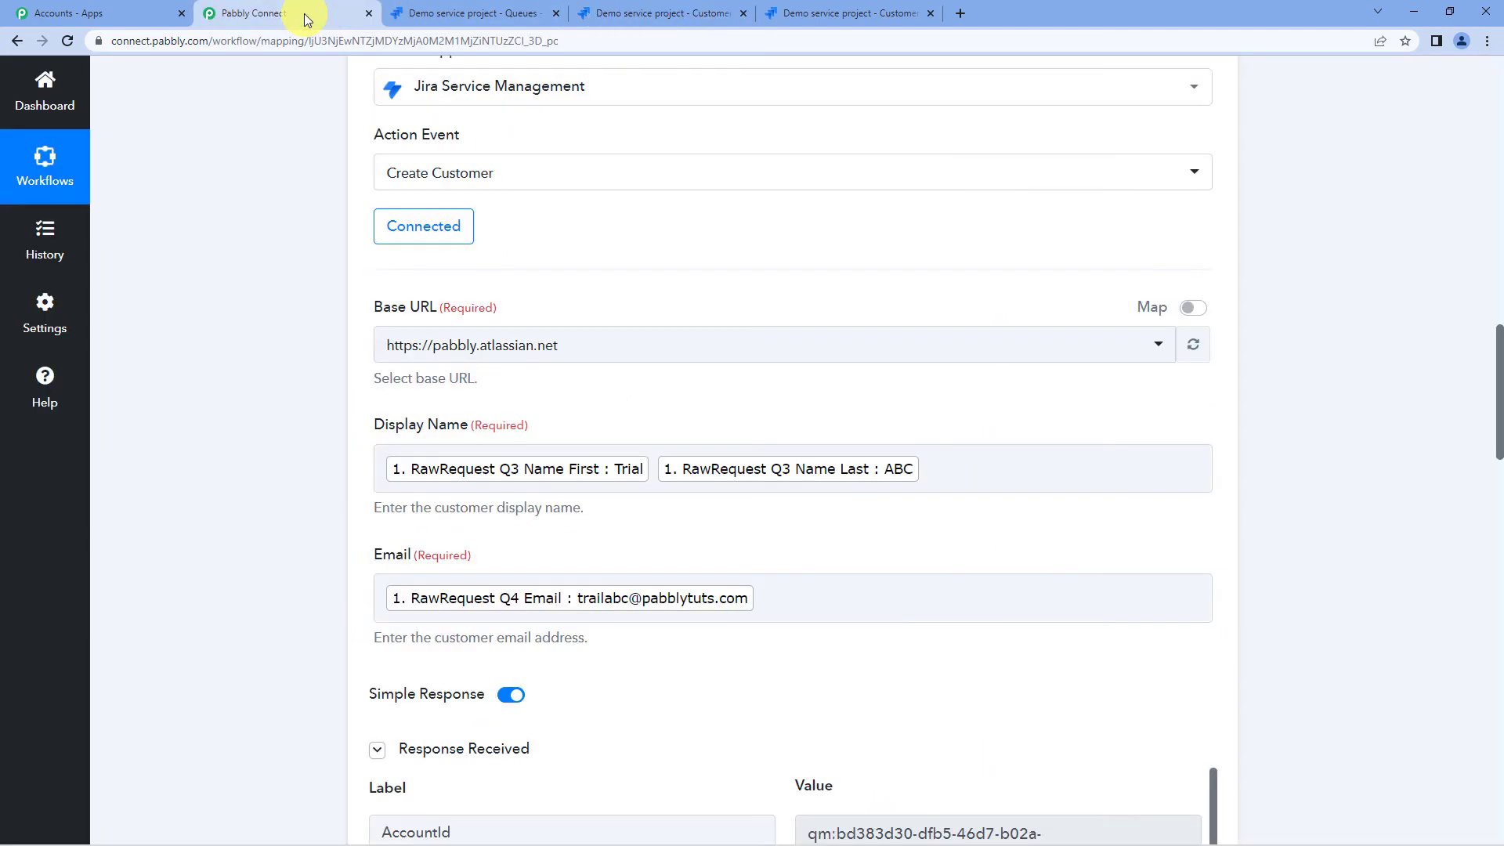
scroll(224, 408, up, 3)
scroll(224, 408, down, 10)
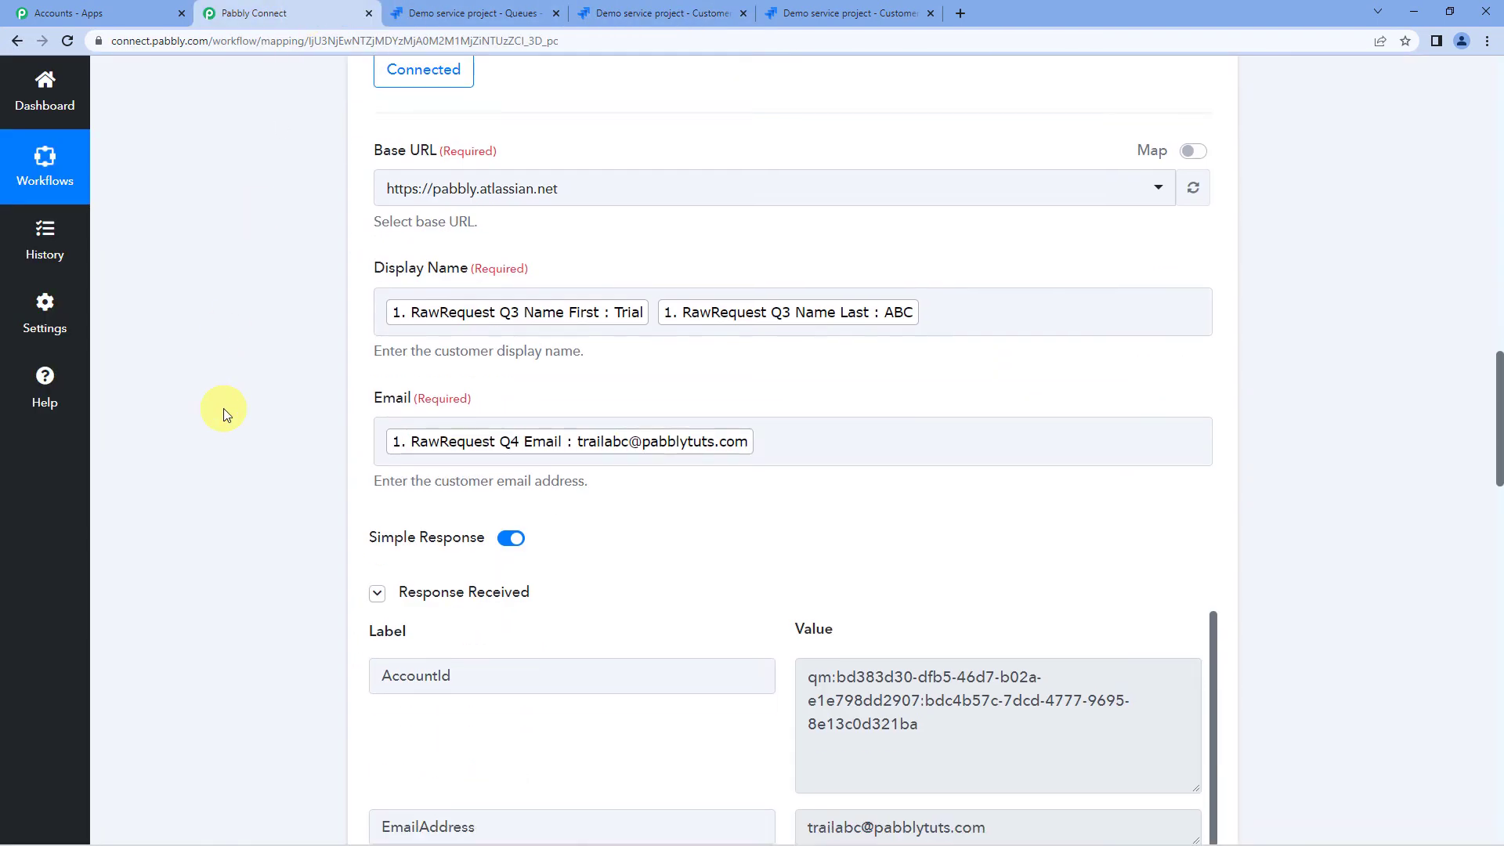
scroll(223, 407, down, 4)
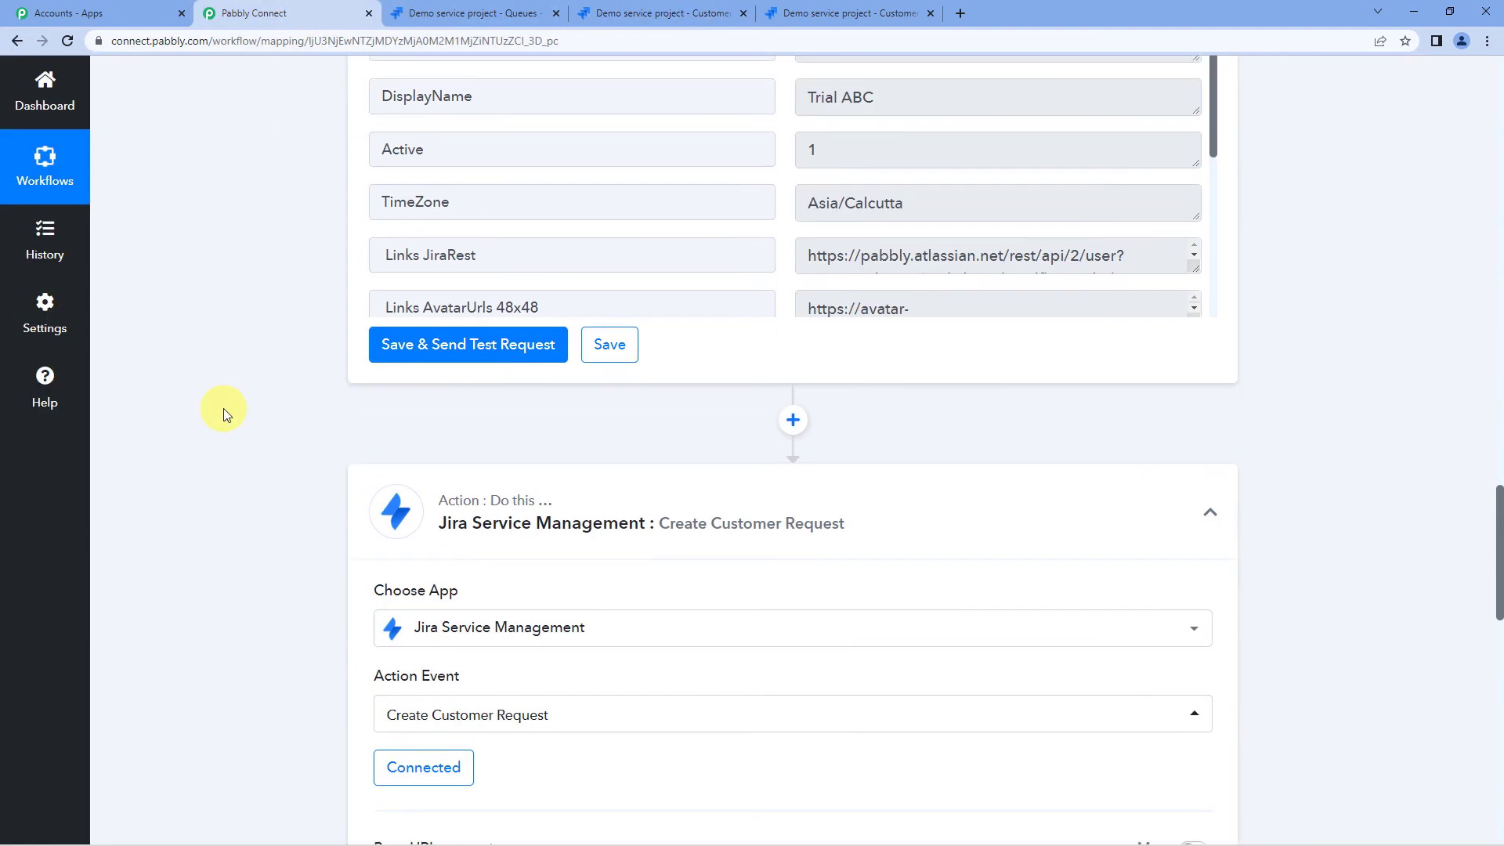
scroll(223, 408, down, 1)
scroll(223, 407, down, 3)
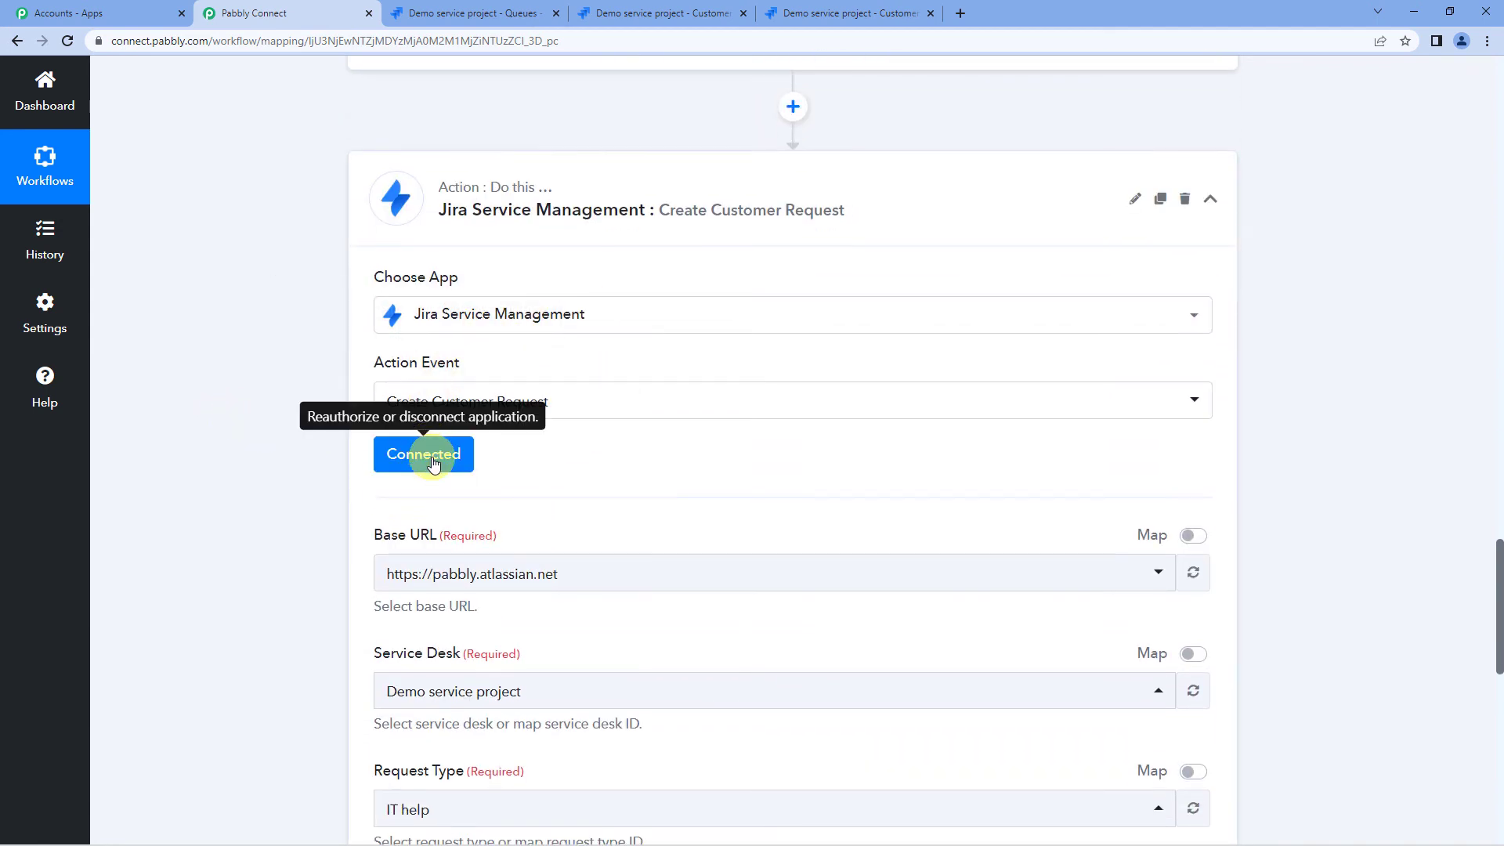
scroll(433, 463, down, 2)
scroll(510, 224, up, 1)
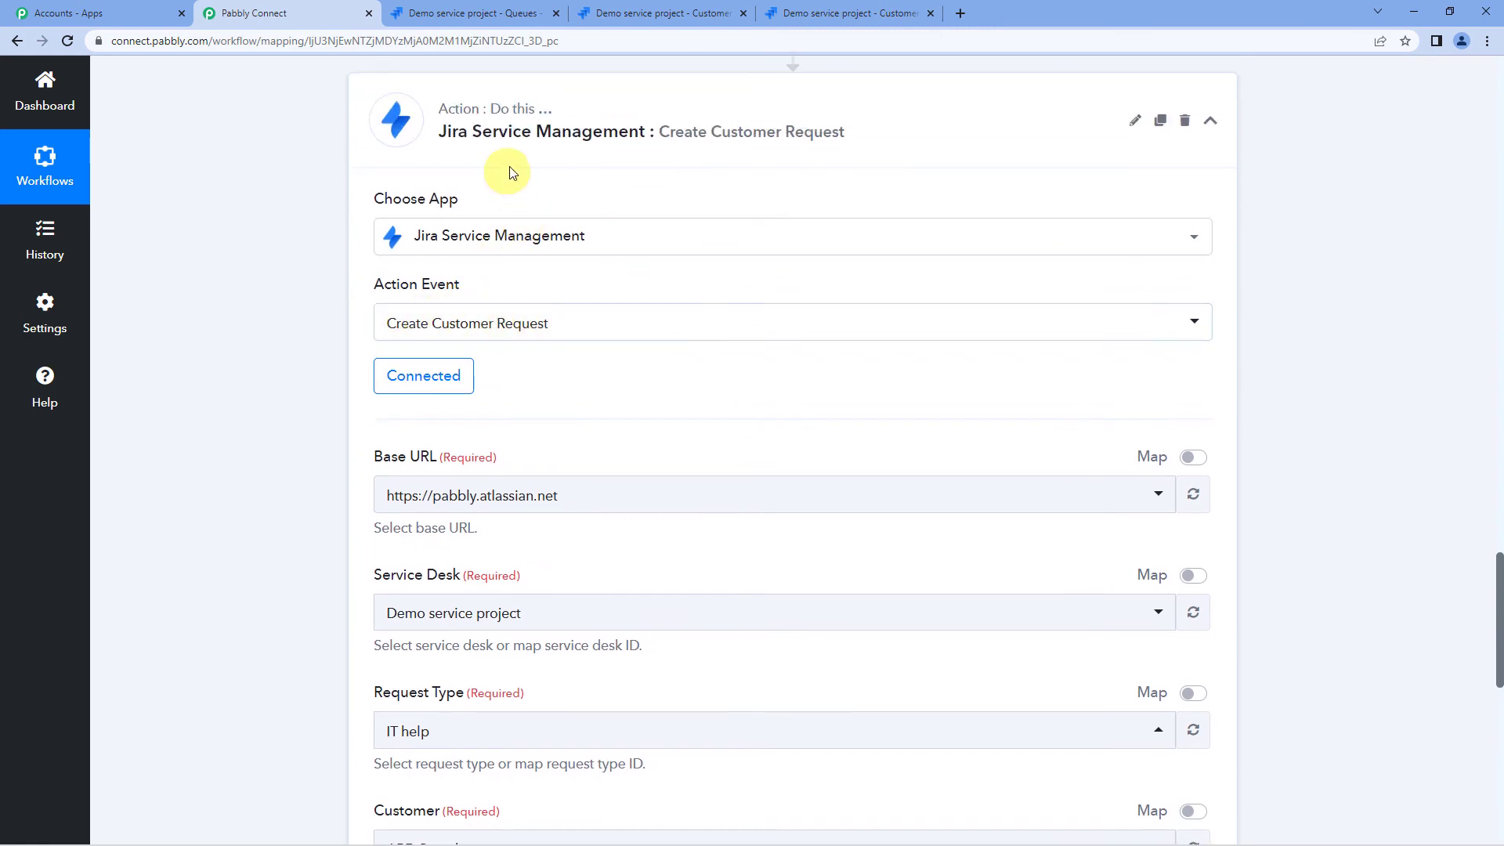
click(438, 388)
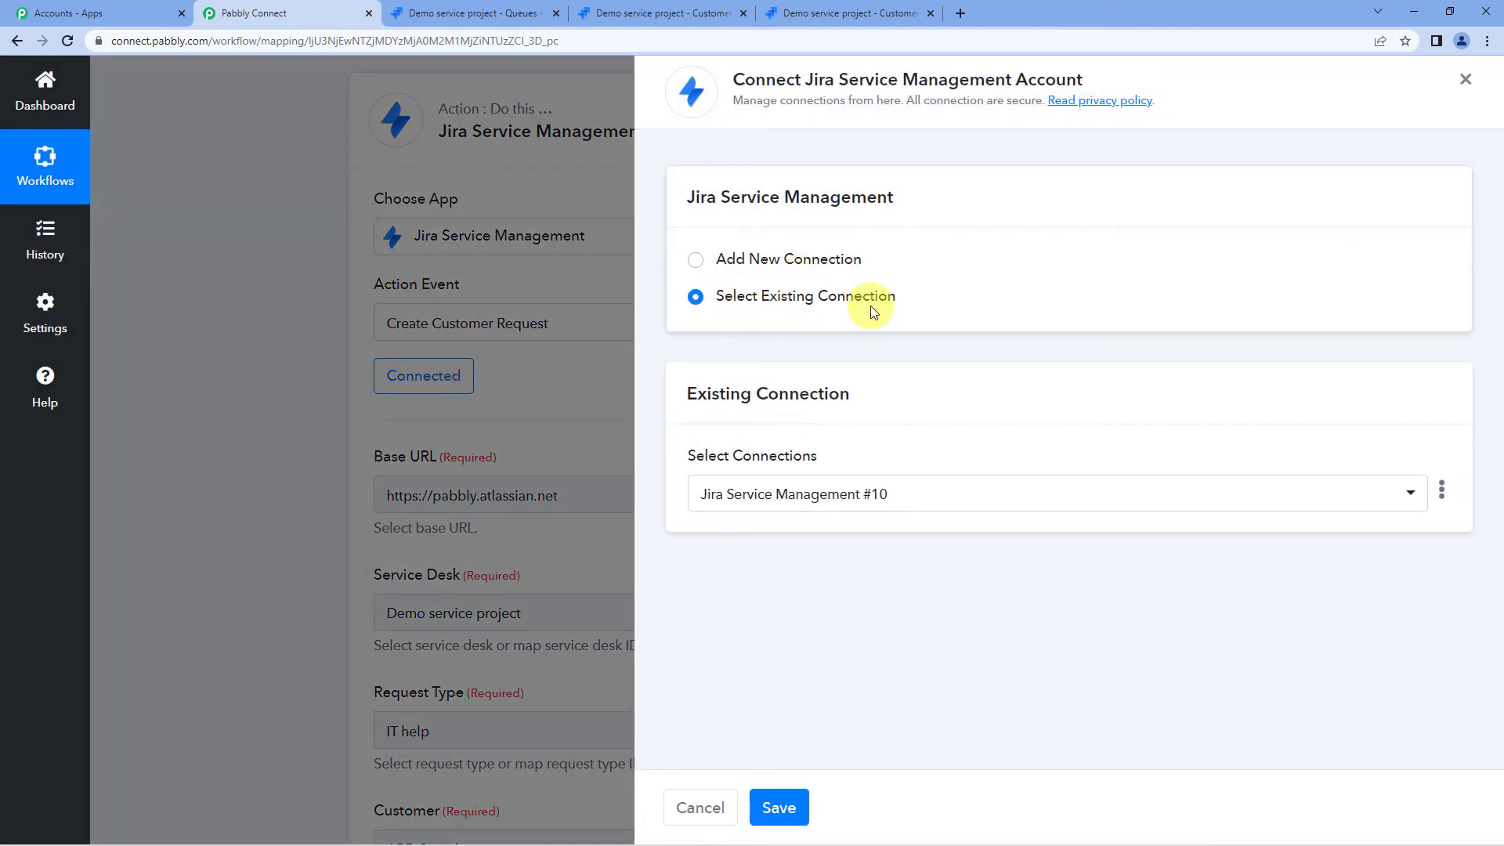
click(784, 808)
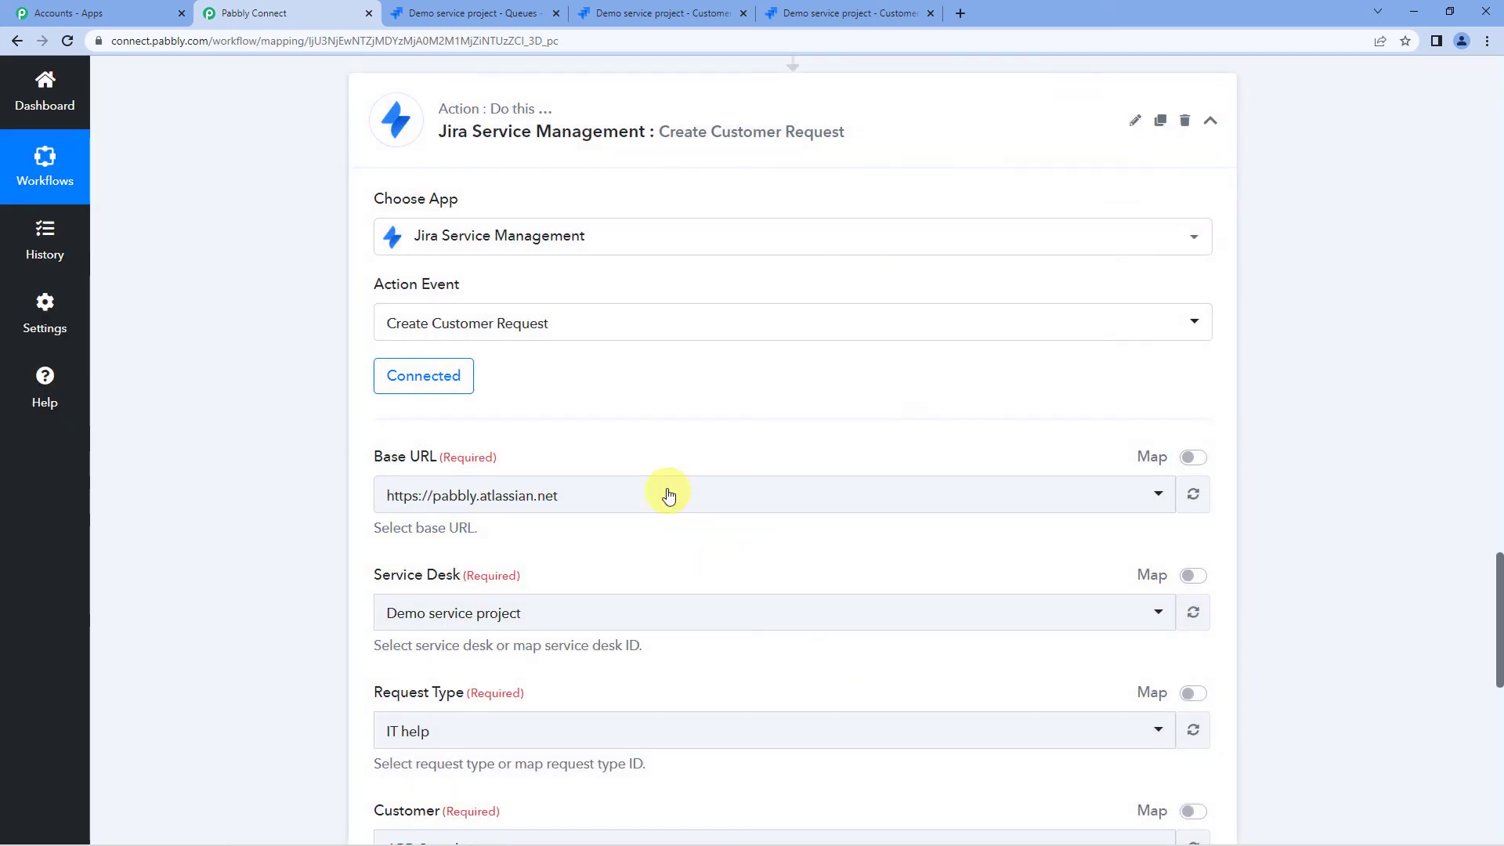
scroll(612, 414, down, 2)
click(527, 338)
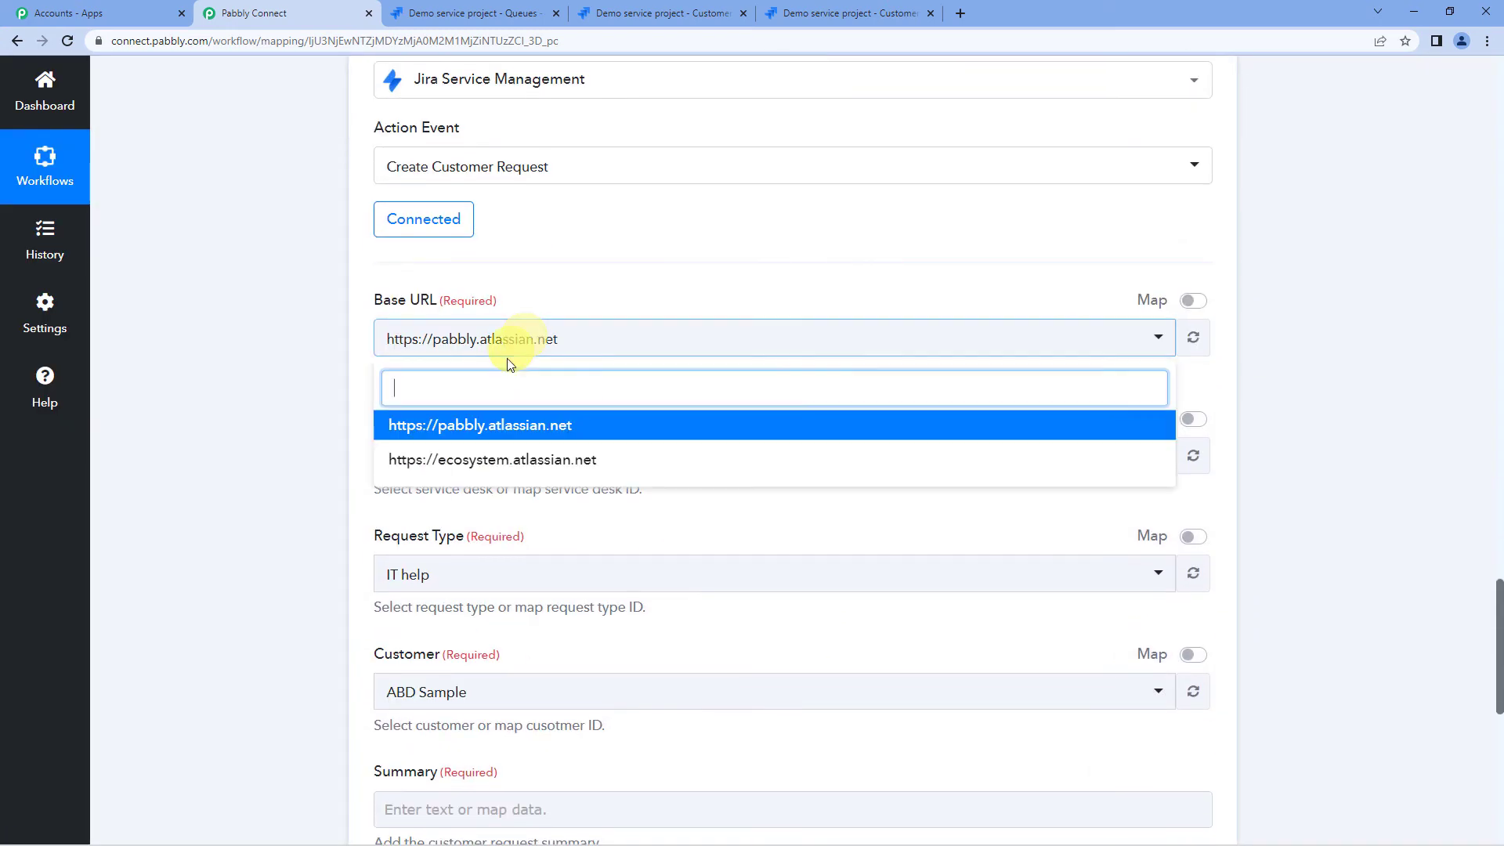
click(505, 422)
scroll(514, 418, down, 2)
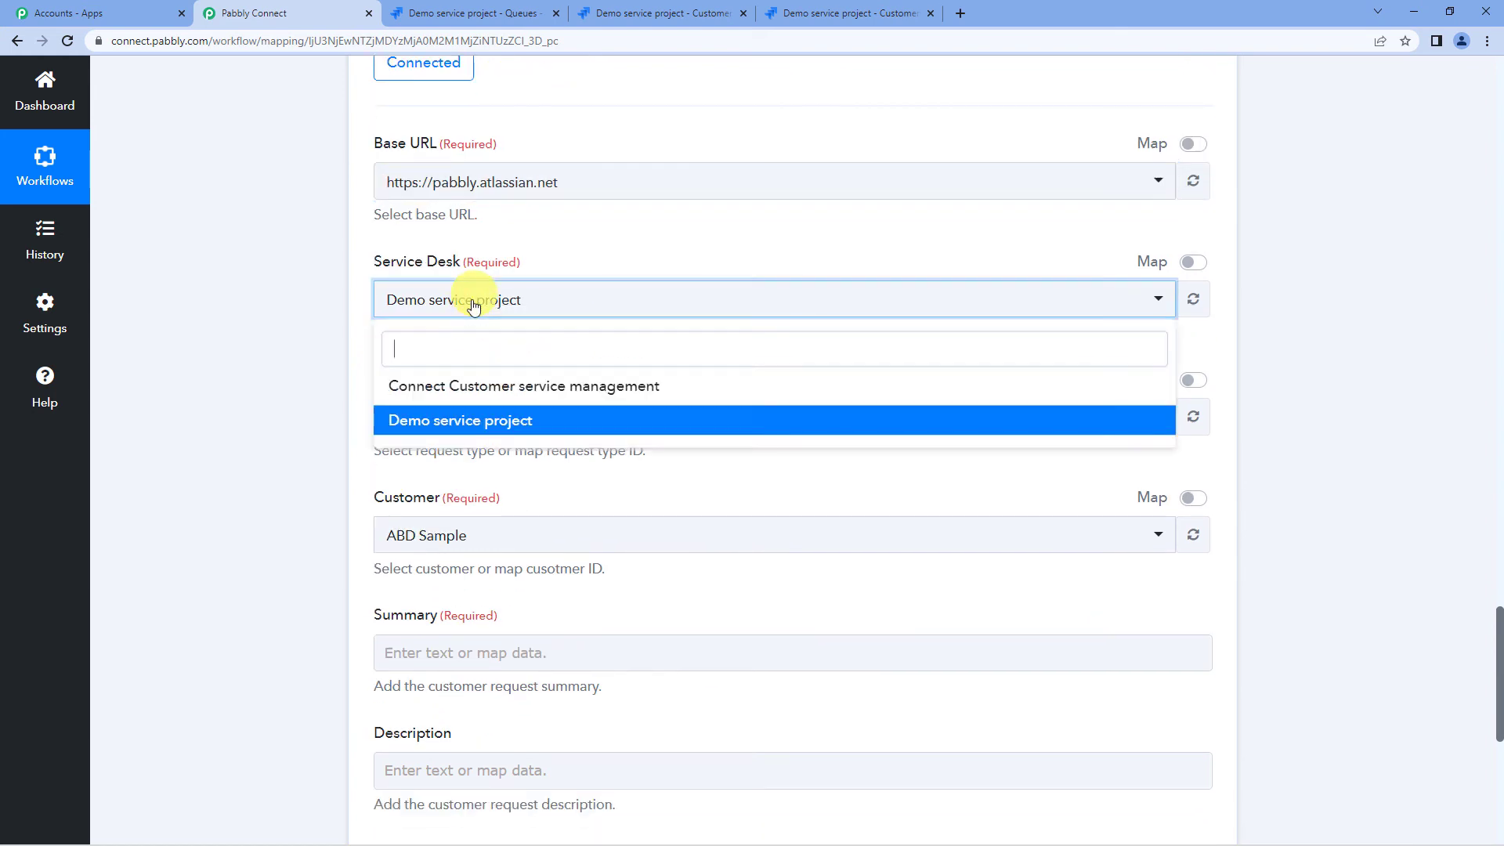
click(452, 423)
scroll(485, 342, down, 1)
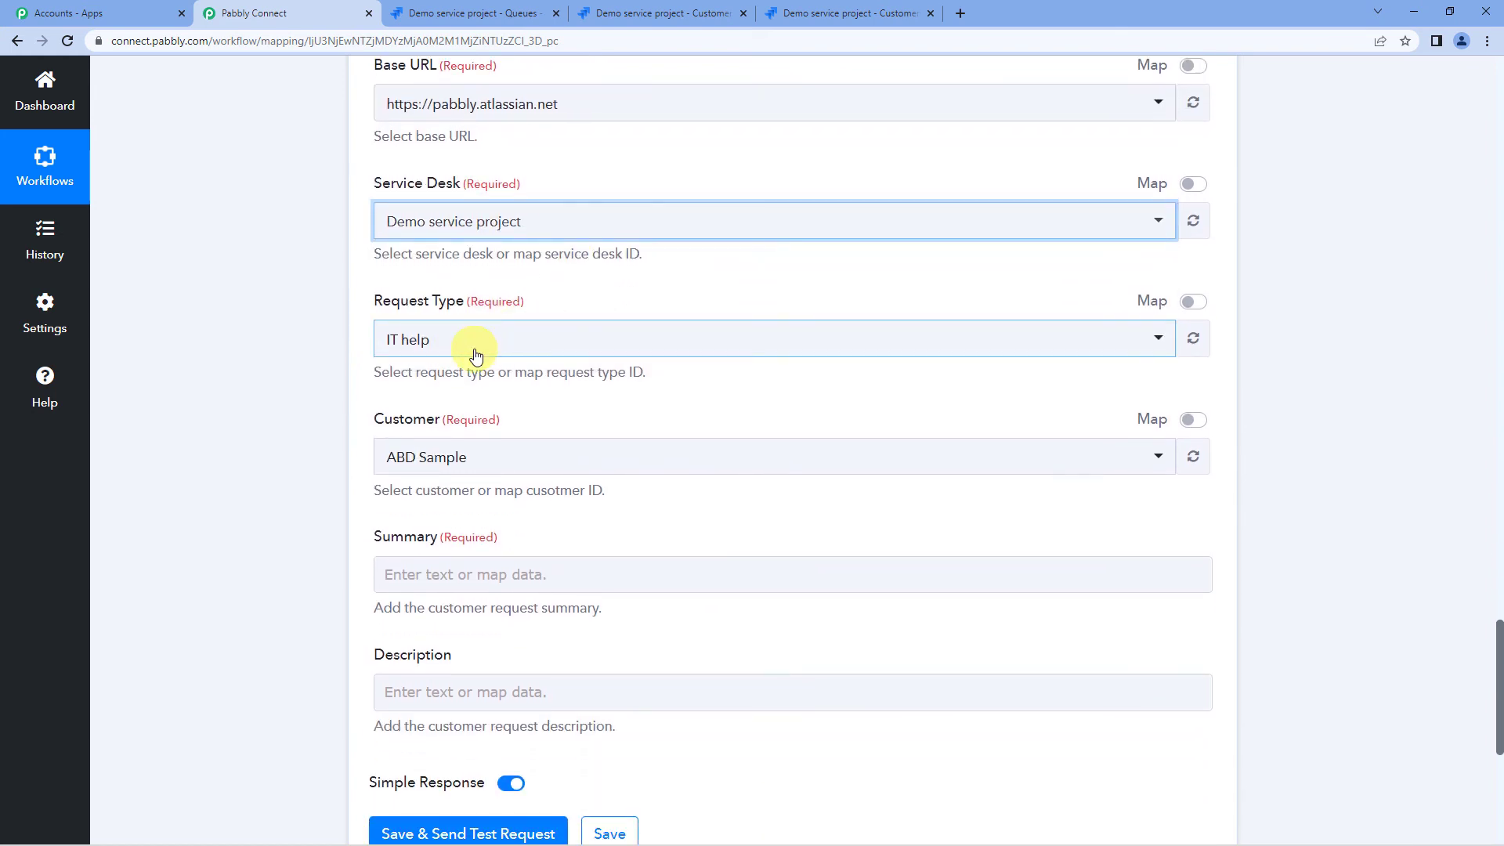
click(476, 356)
click(435, 492)
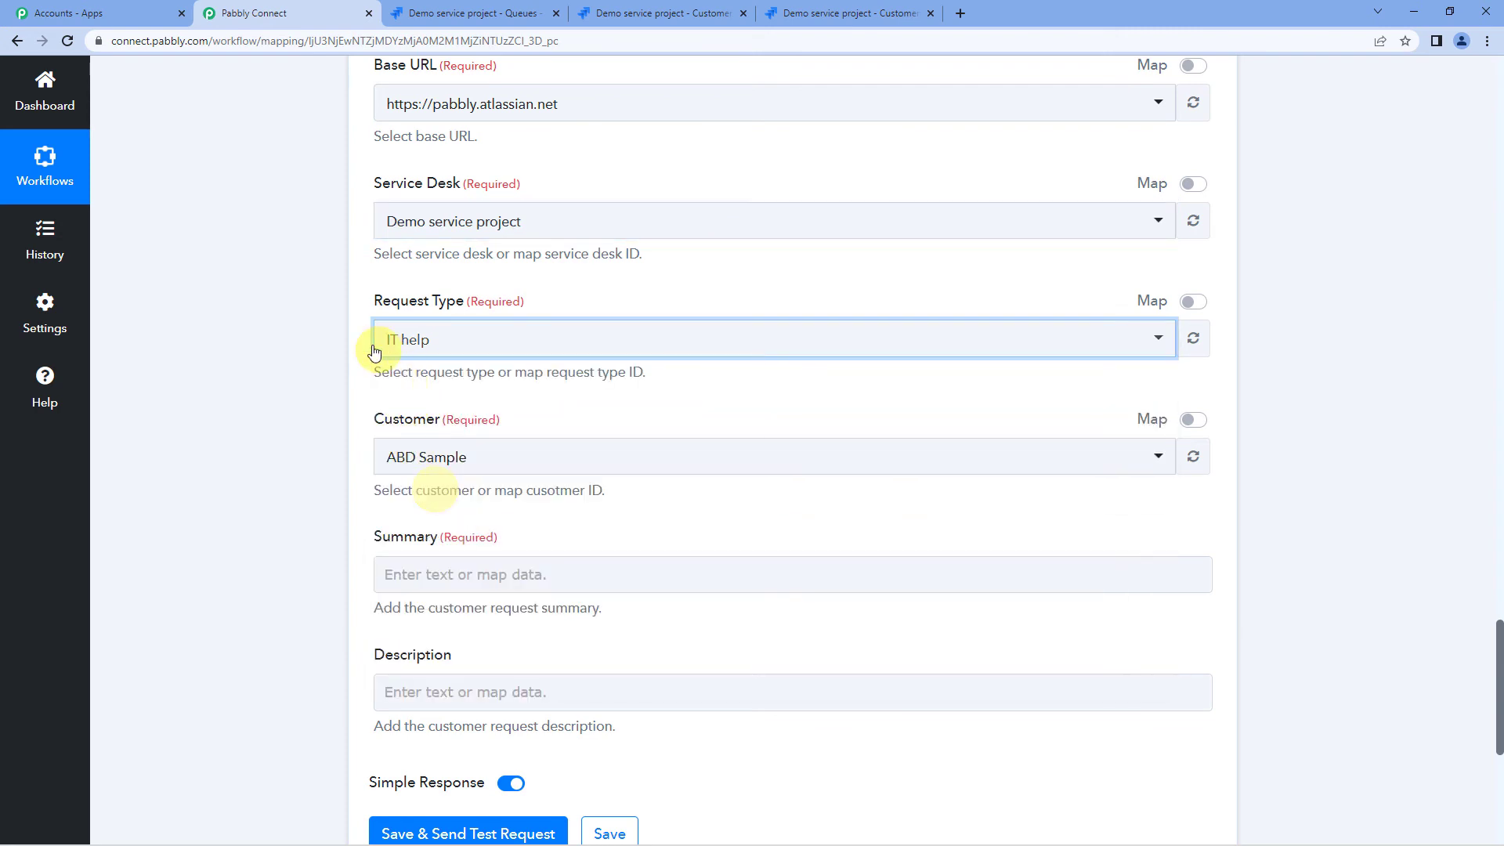
scroll(356, 336, down, 2)
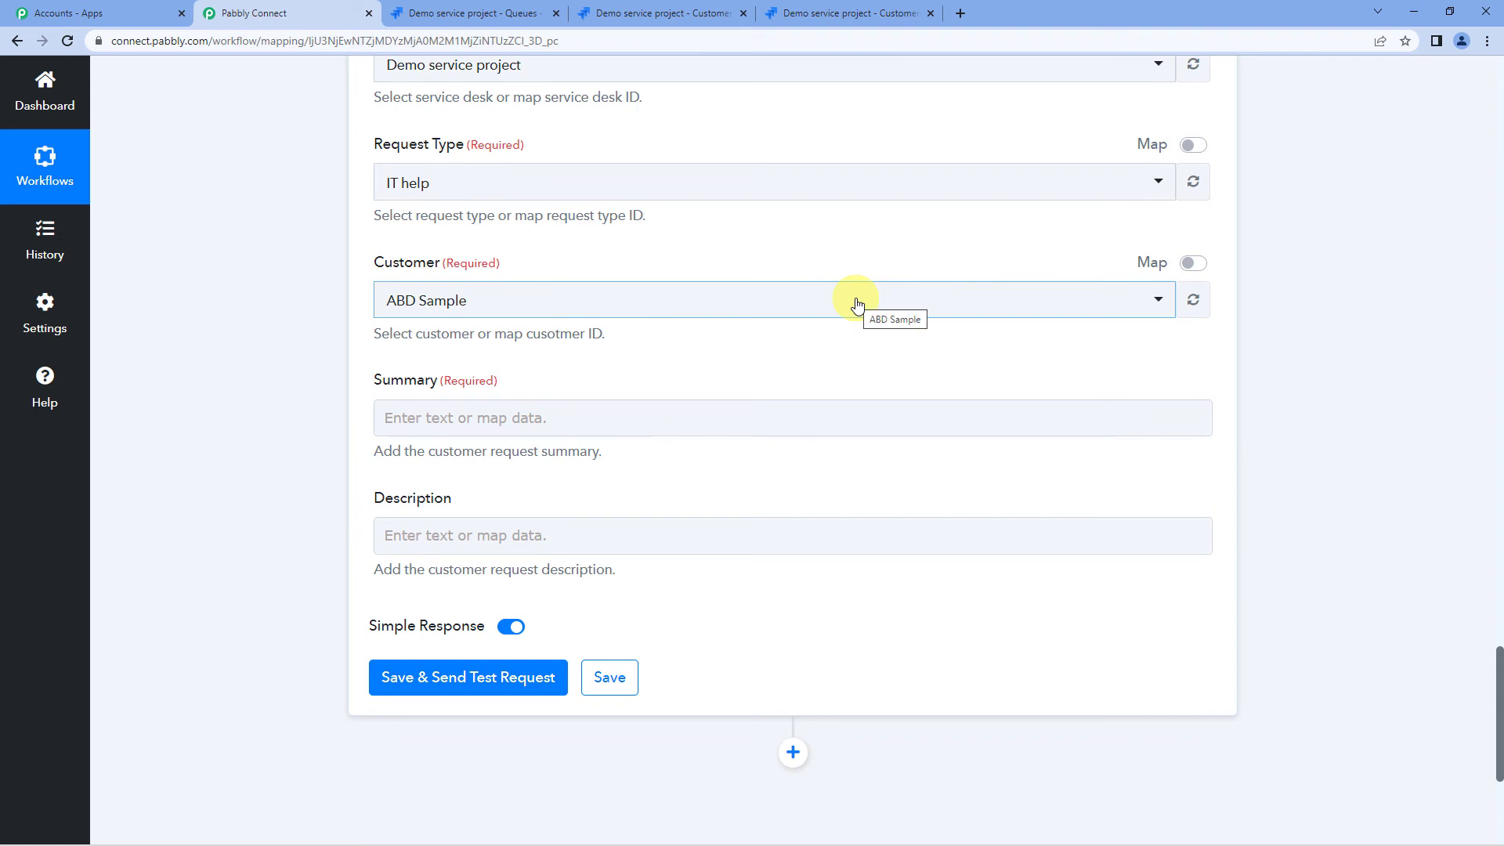
- Replace the hard-coded Customer ID with the Create Customer step's AccountId
click(1190, 263)
click(1025, 289)
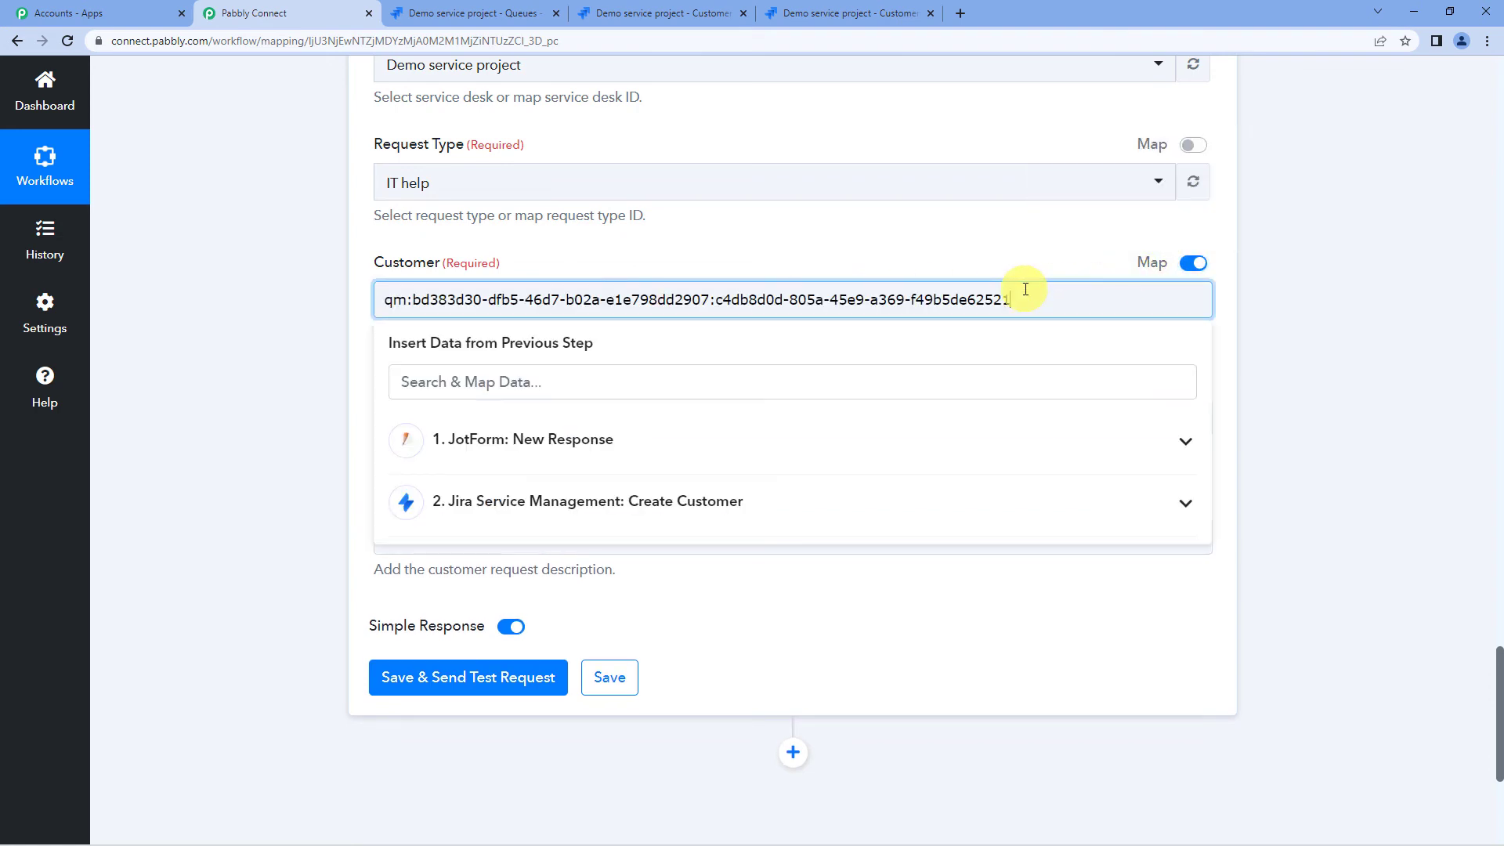
drag(767, 298, 290, 315)
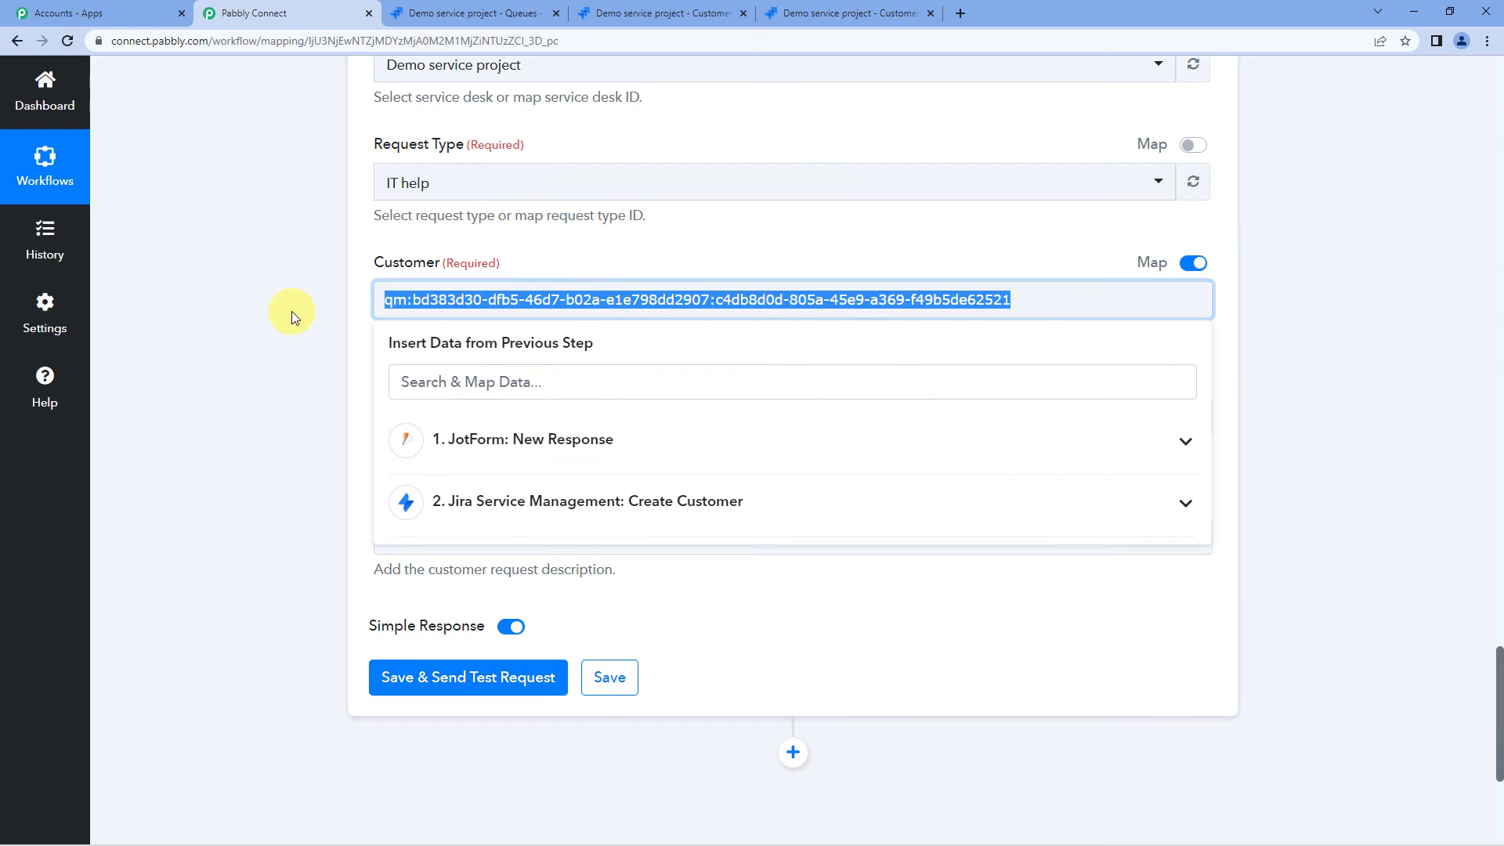
key(BackSpace)
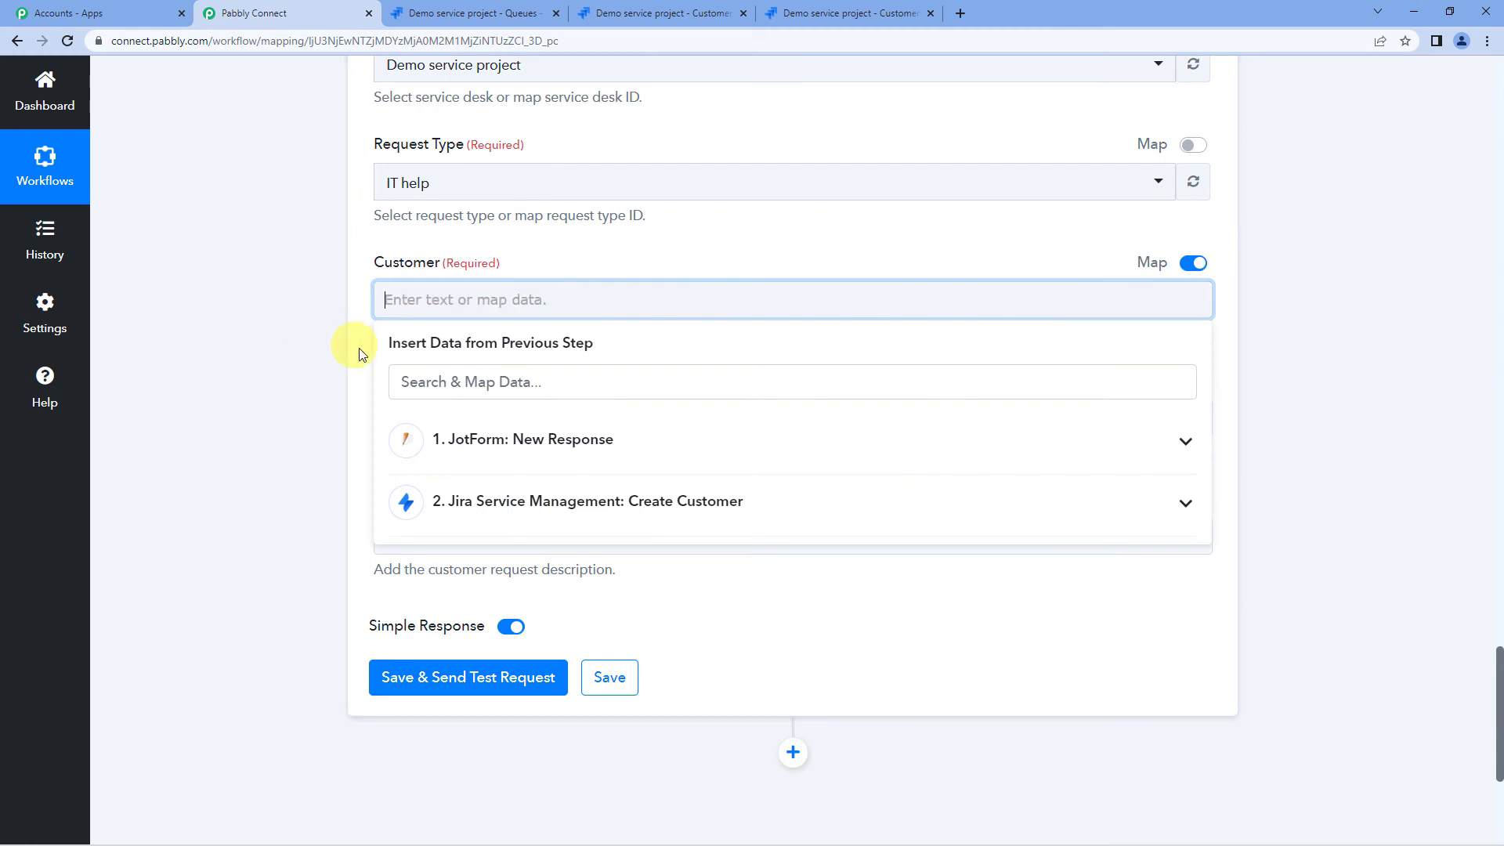
click(516, 510)
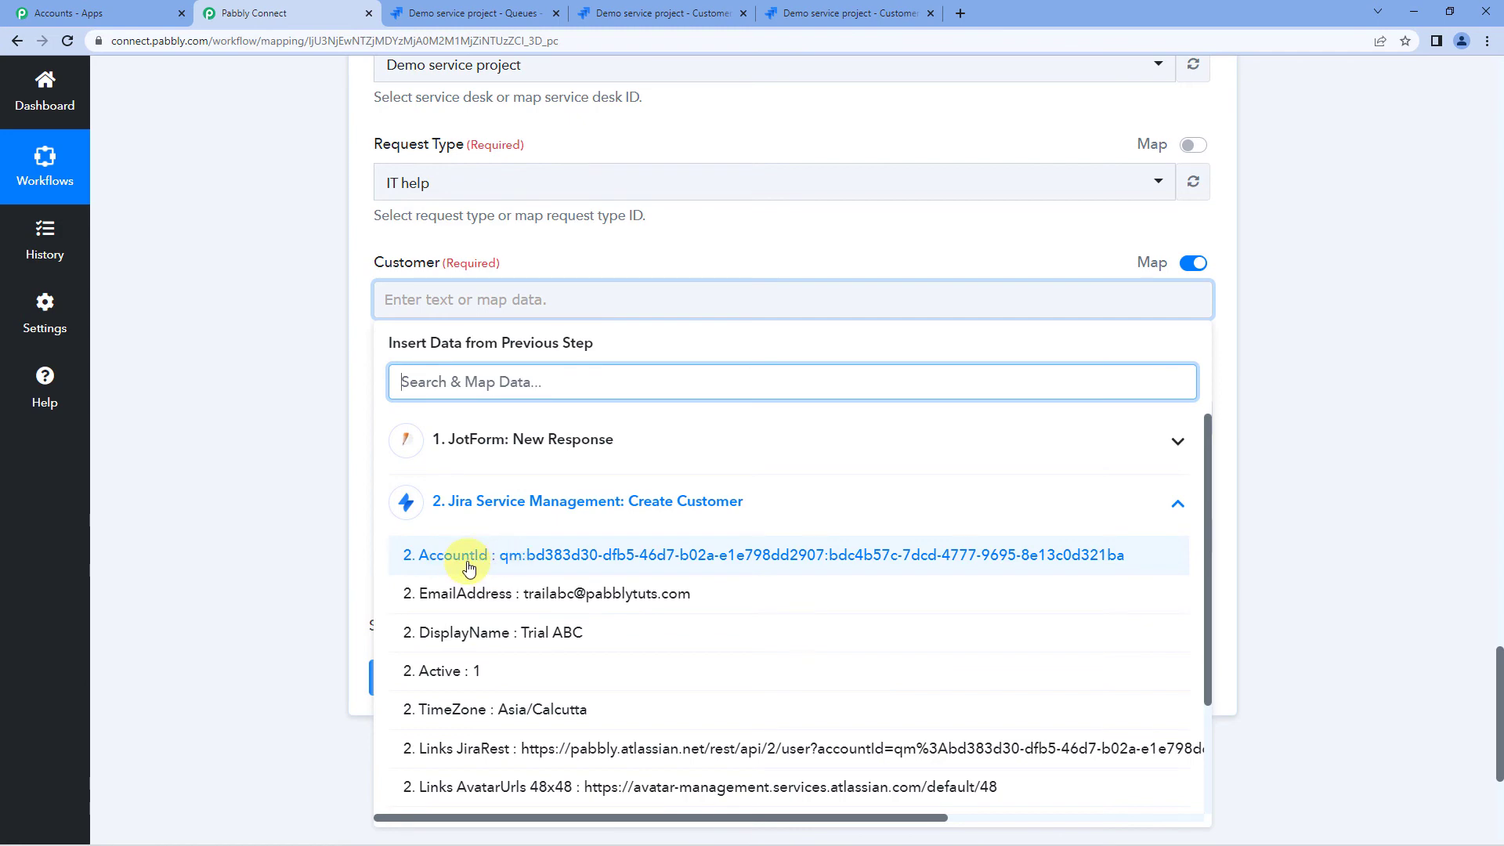
click(561, 558)
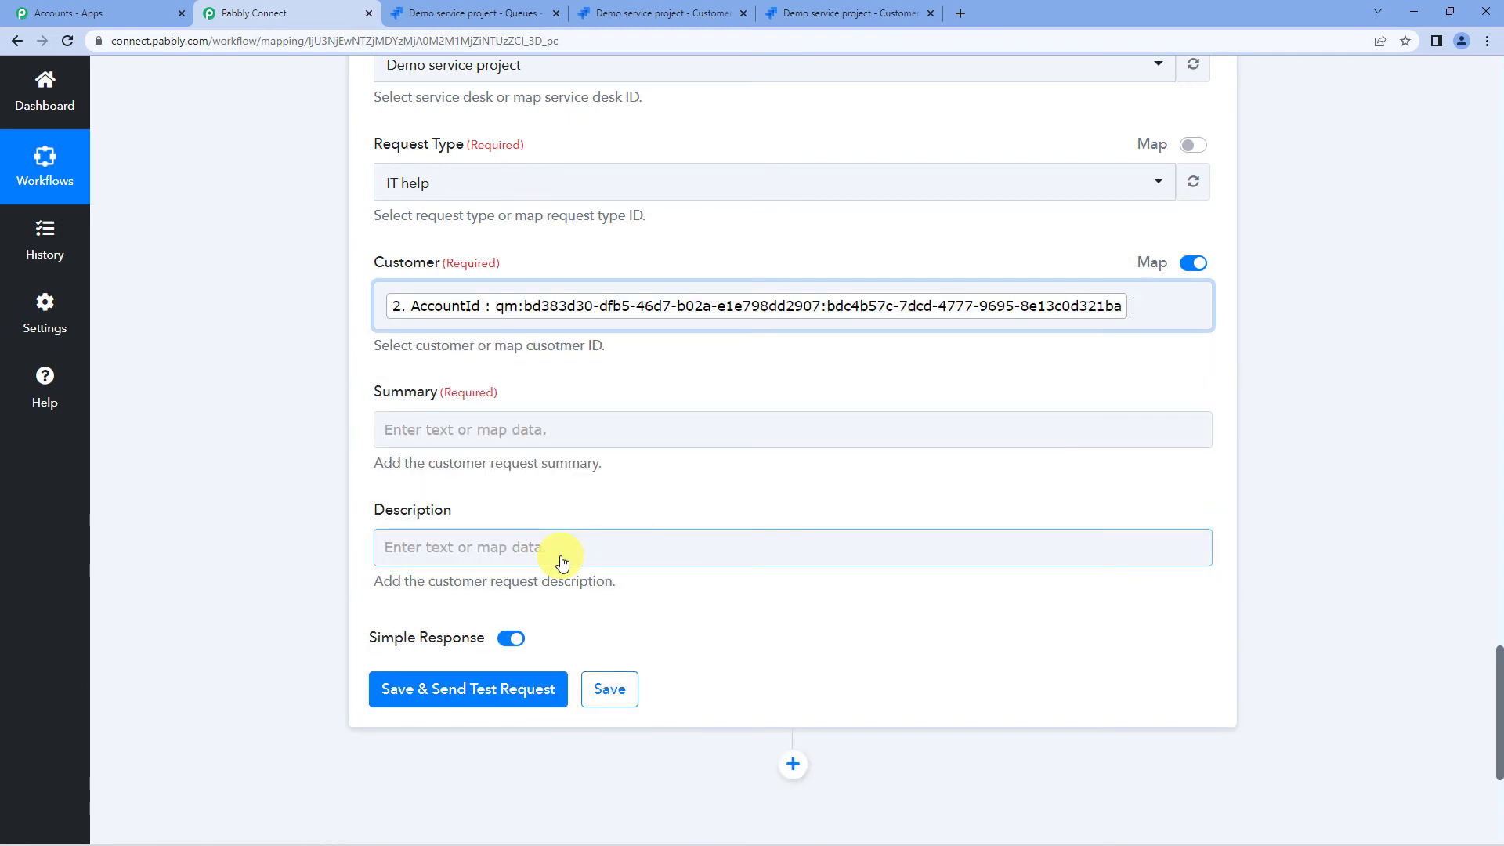
- Review the earlier step's Display Name mapping, then close the data picker
click(560, 564)
scroll(243, 415, up, 10)
scroll(242, 415, up, 8)
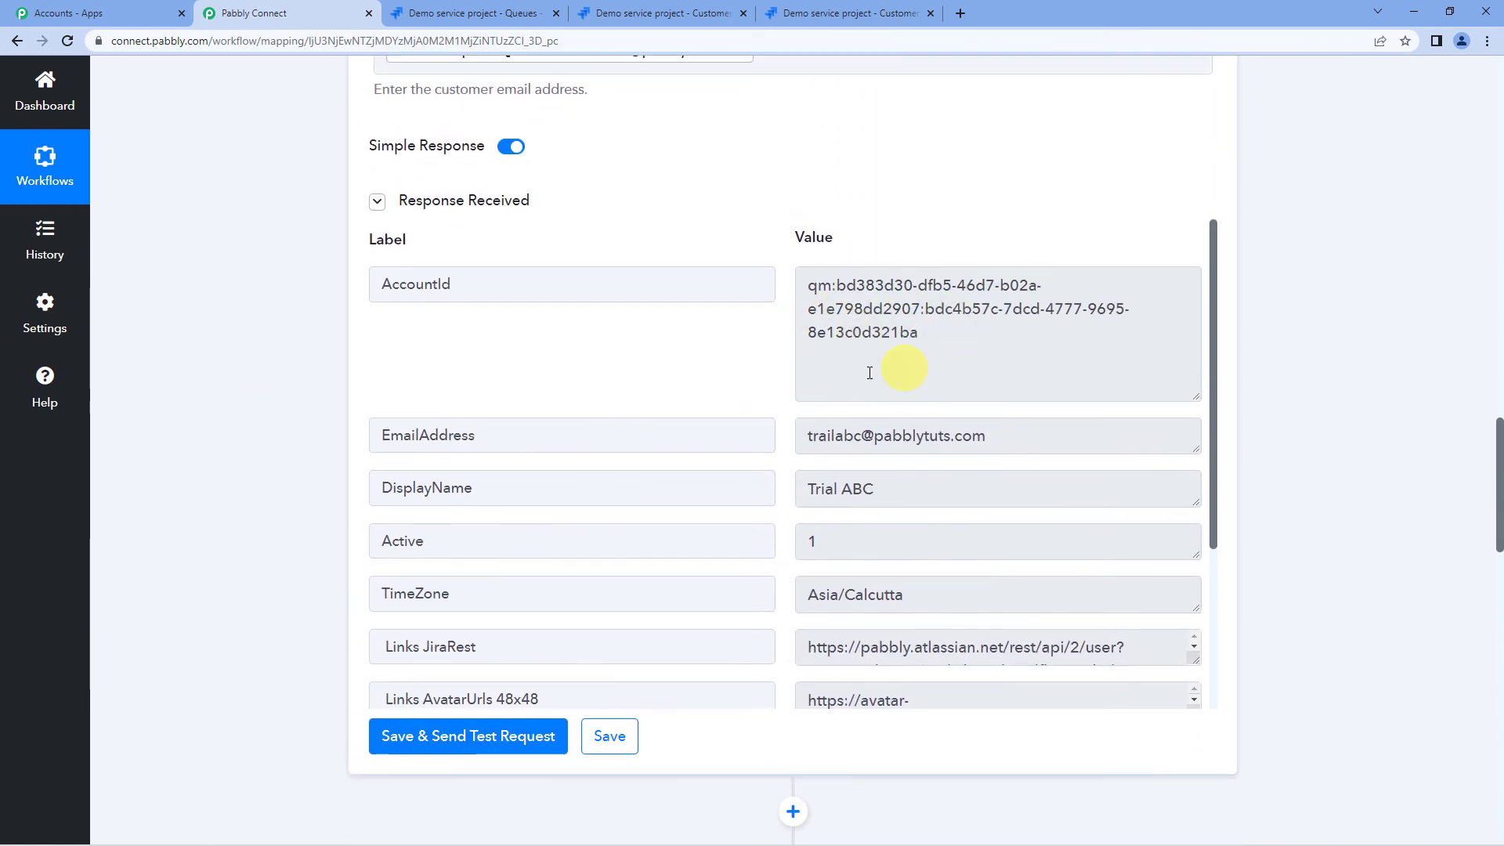
scroll(634, 411, up, 4)
click(660, 237)
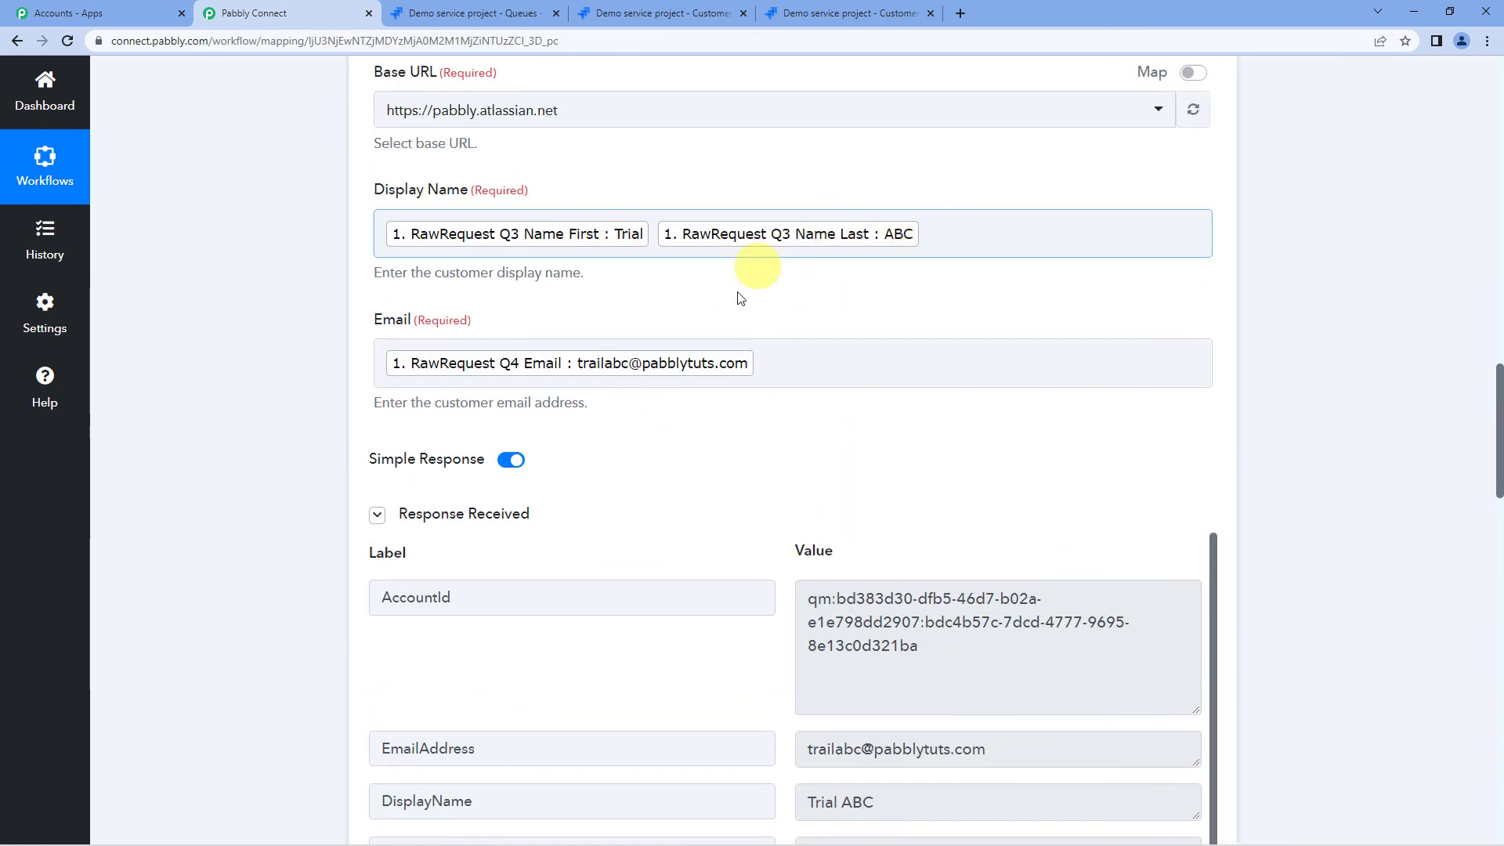
scroll(736, 392, up, 2)
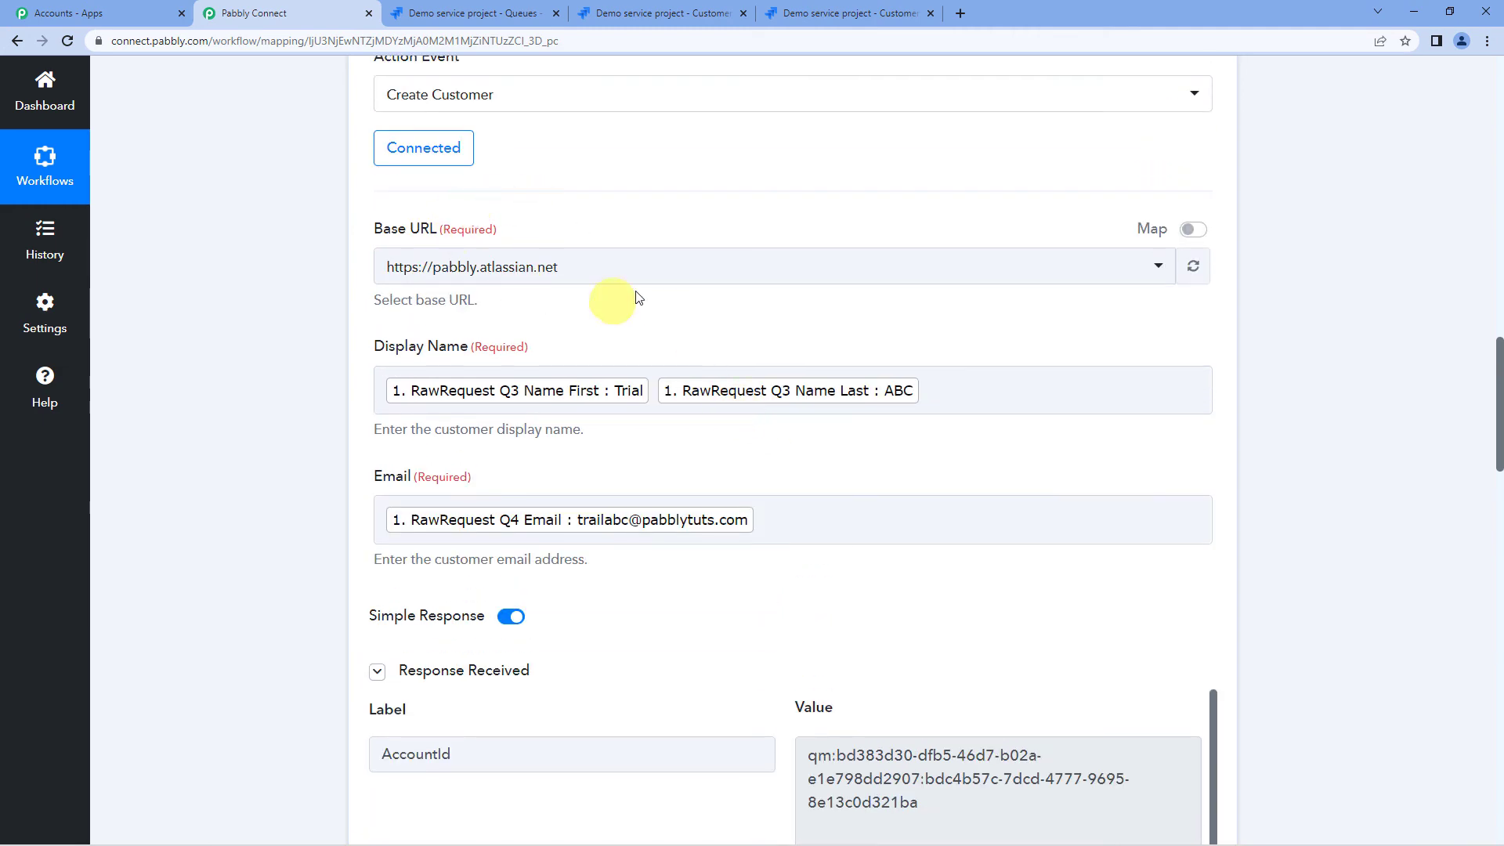
scroll(595, 281, up, 2)
scroll(648, 275, down, 7)
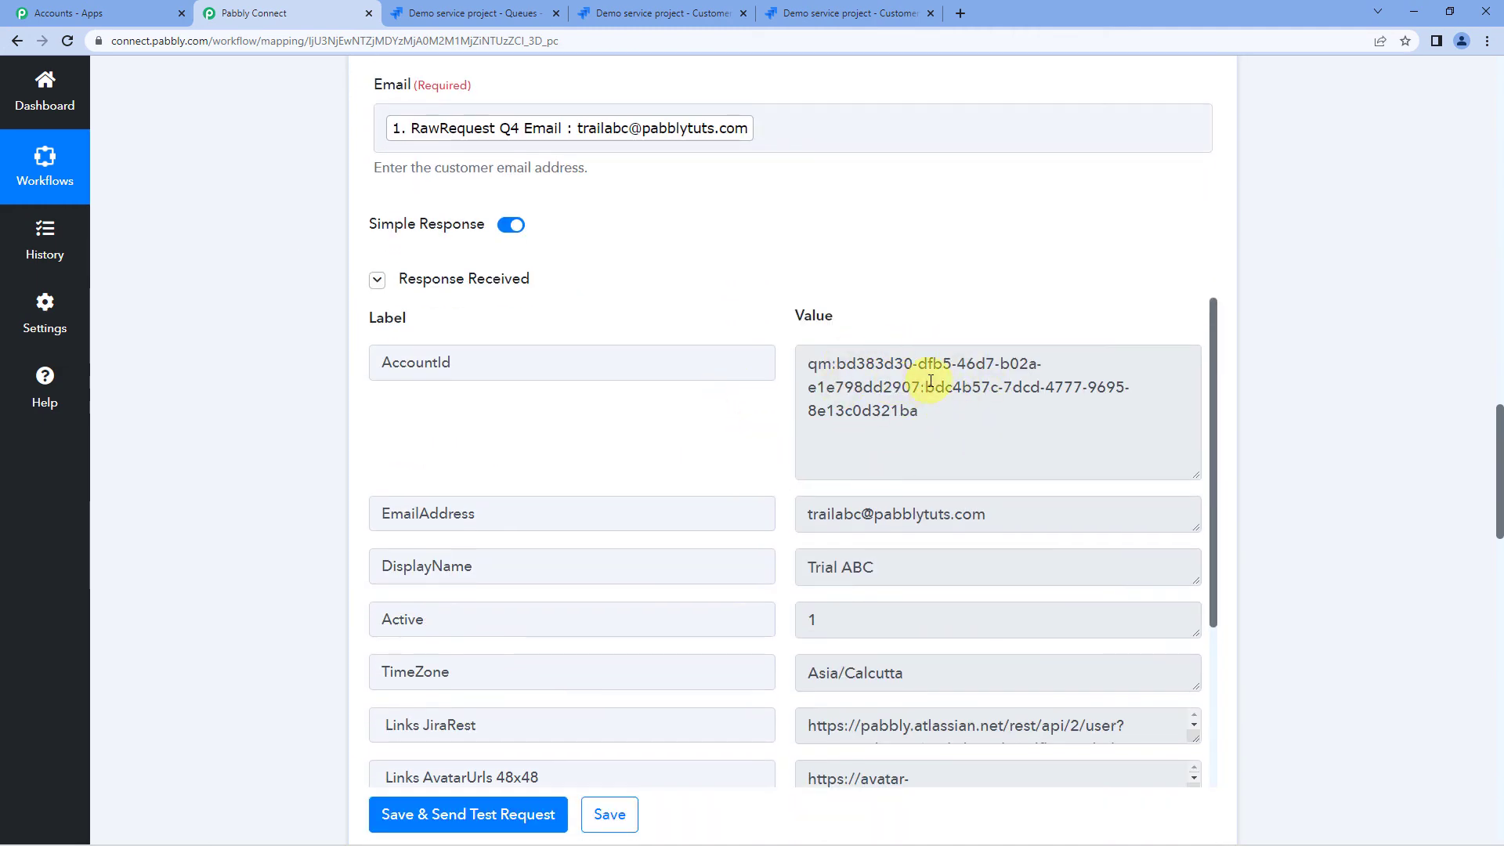
scroll(320, 415, down, 15)
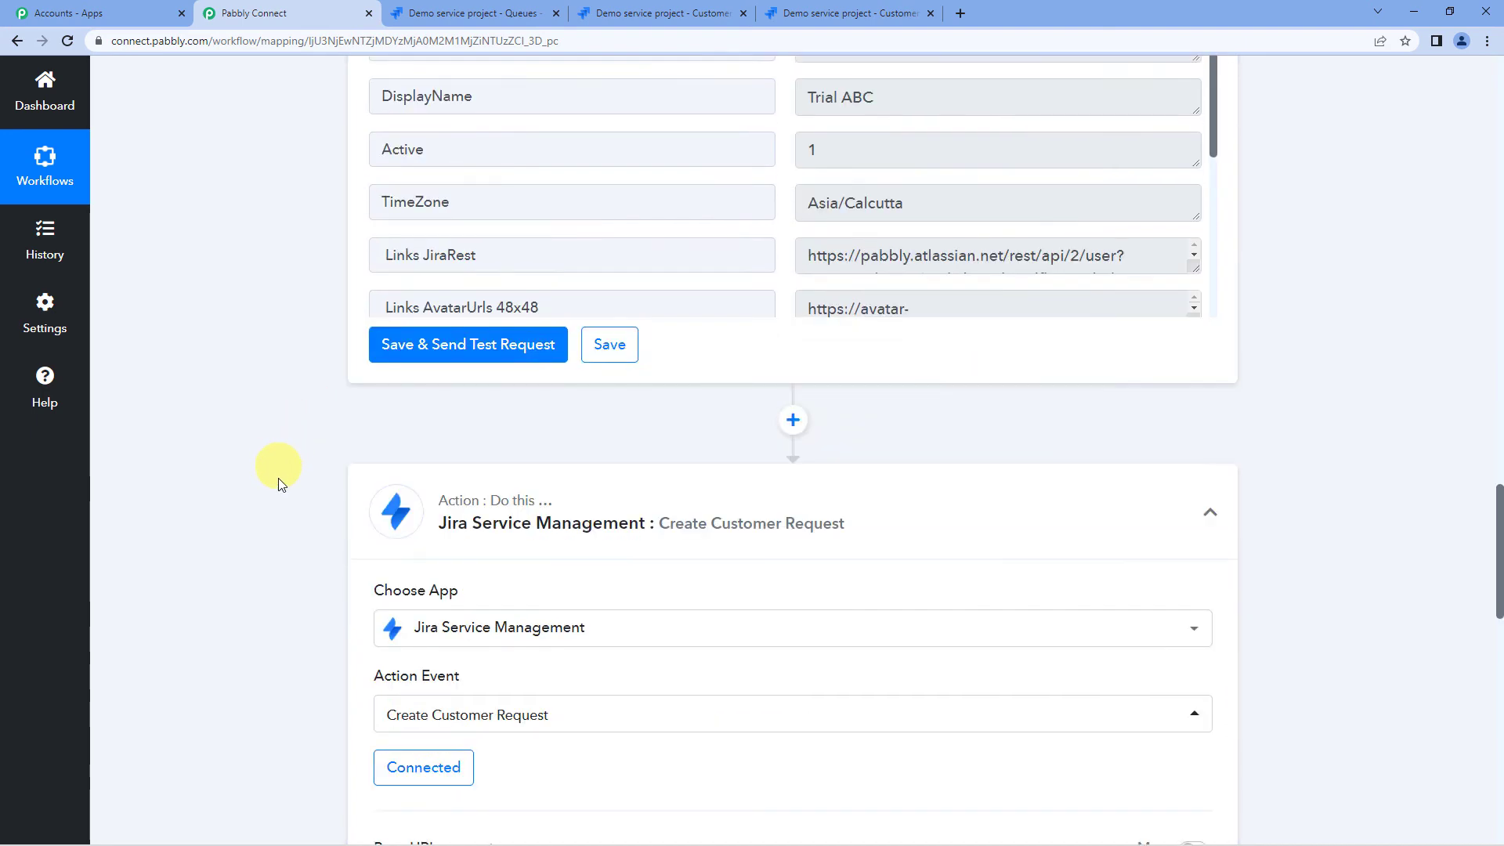
scroll(481, 523, down, 3)
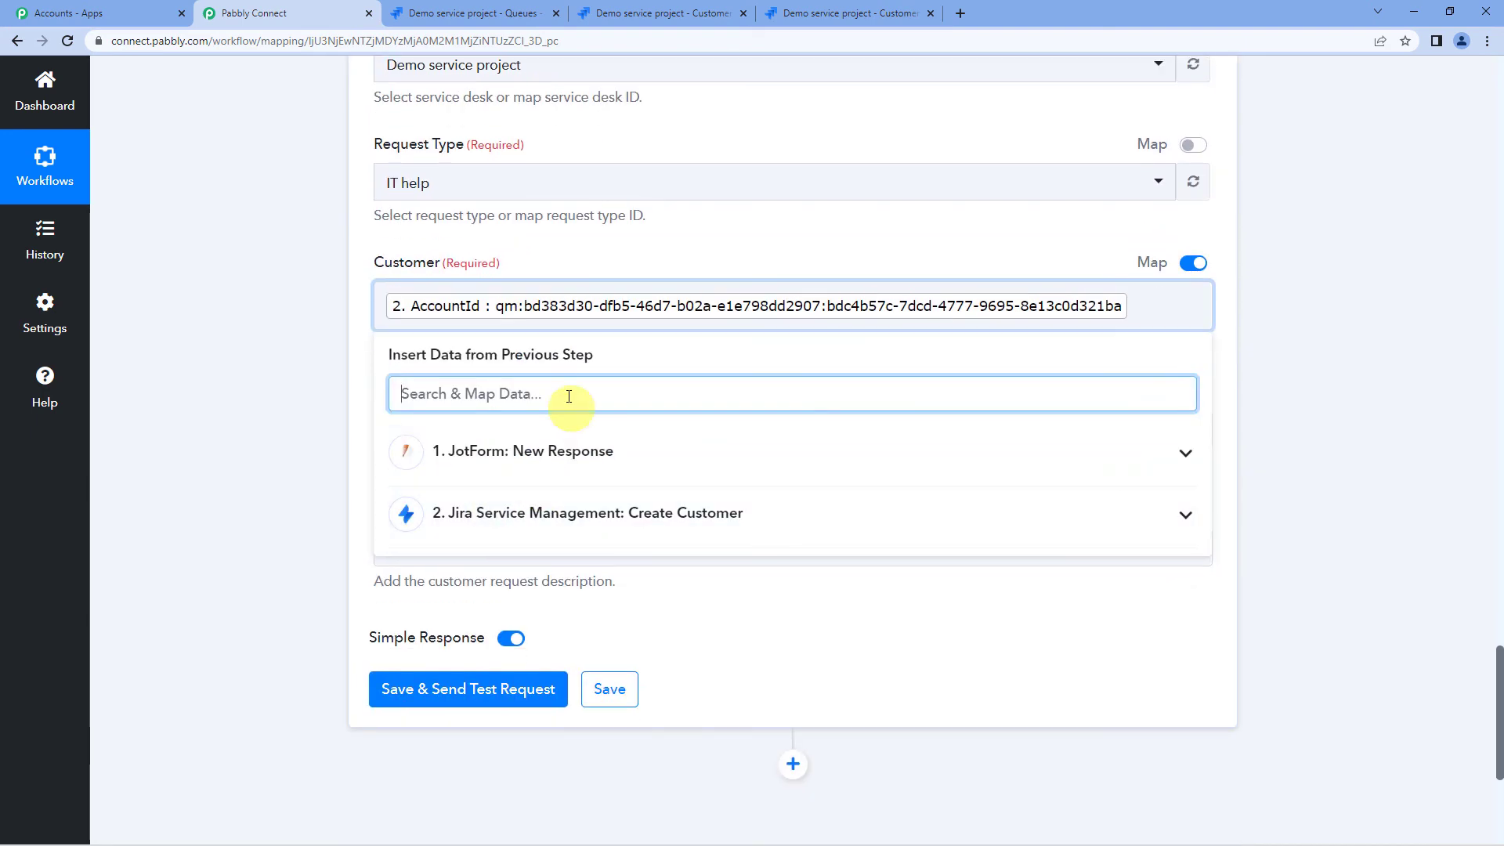
click(546, 256)
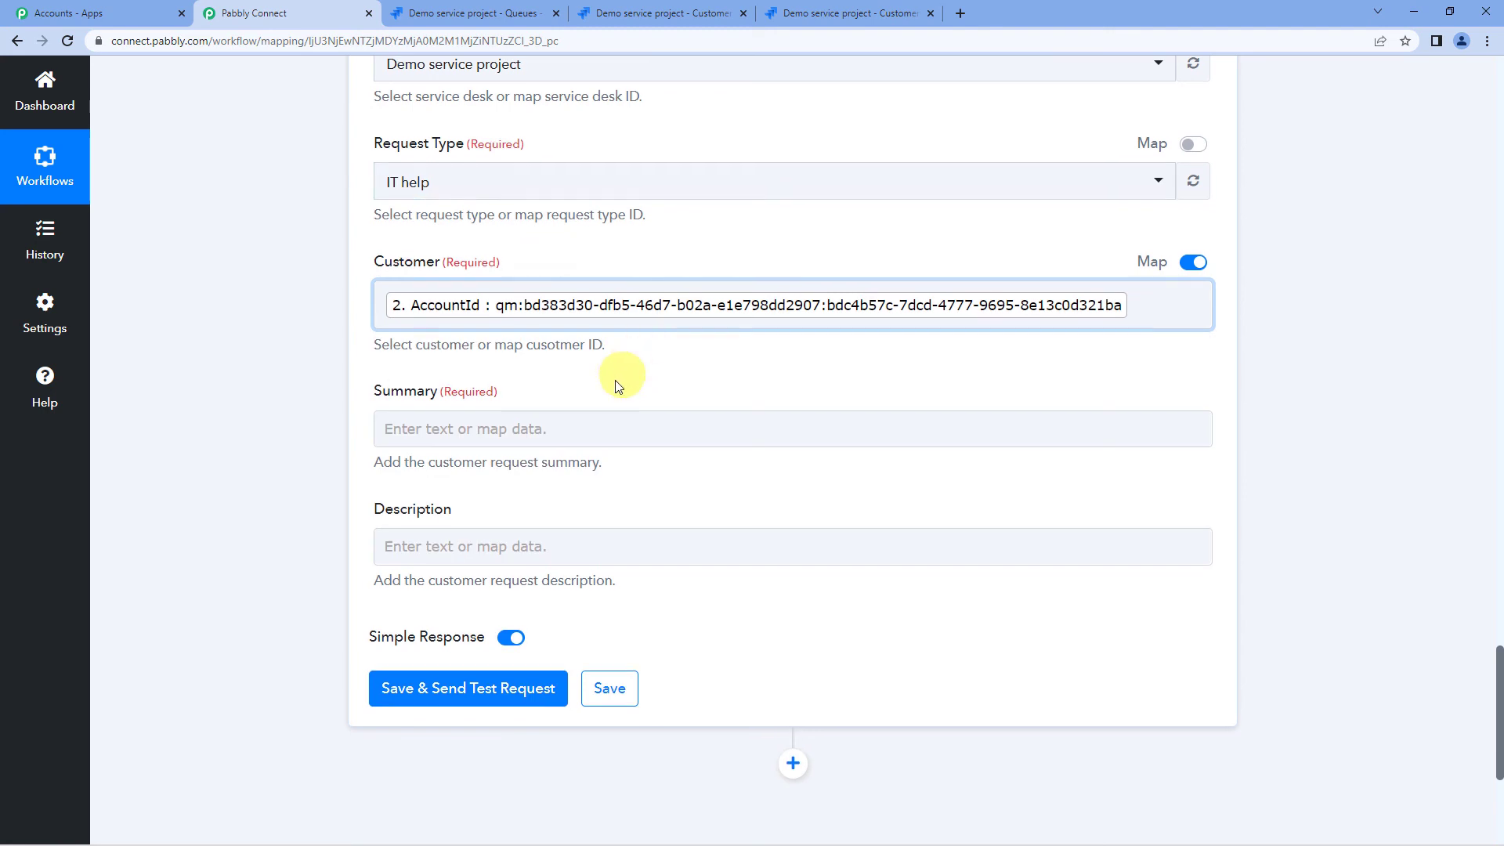
- Map the Summary field to the JotForm RawRequest Q6 Issue answer
scroll(614, 379, down, 1)
click(465, 355)
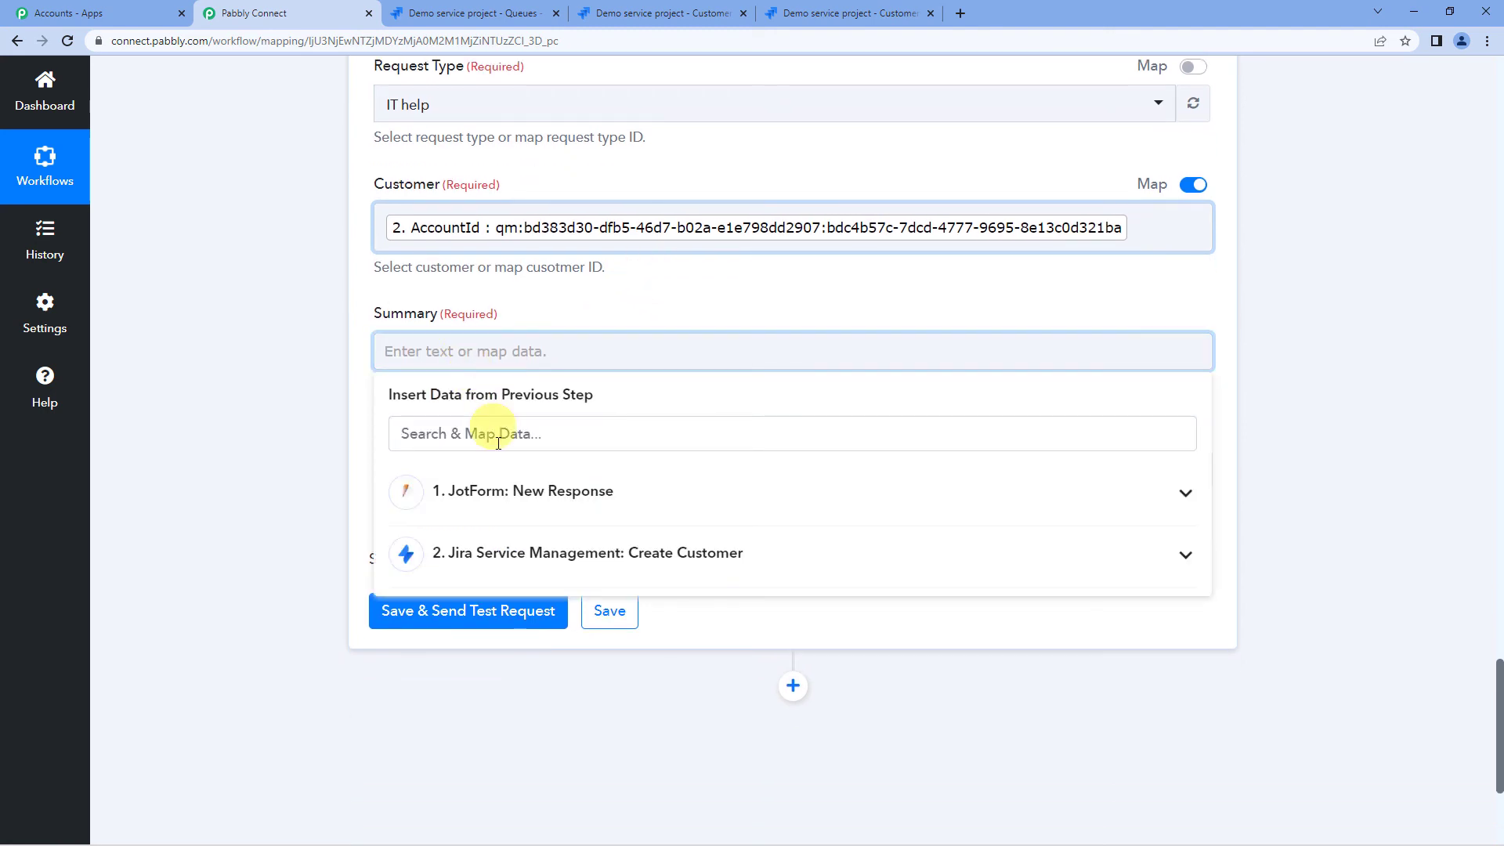
click(513, 499)
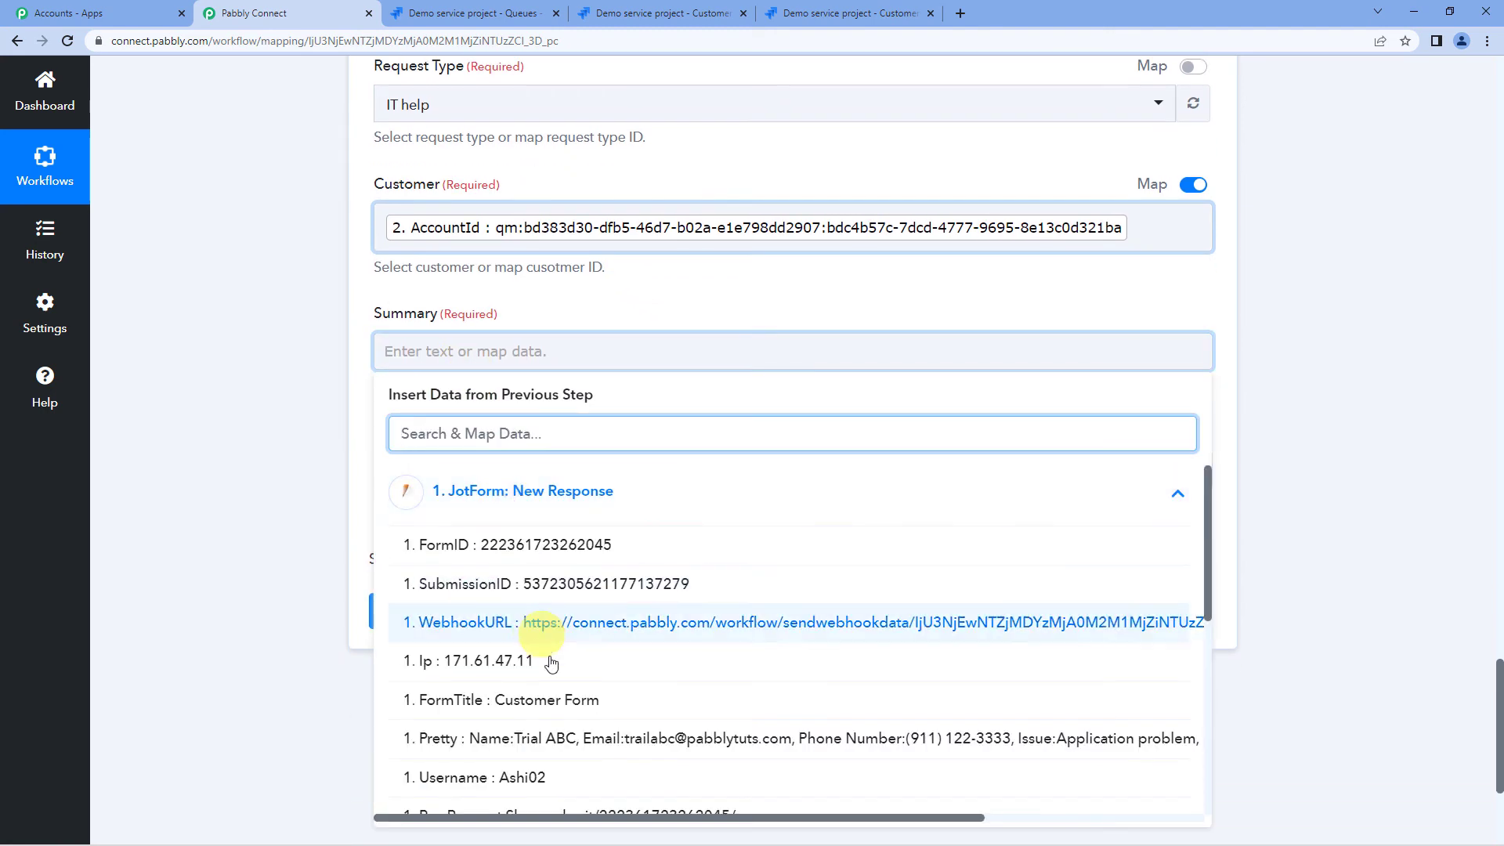
scroll(587, 683, down, 5)
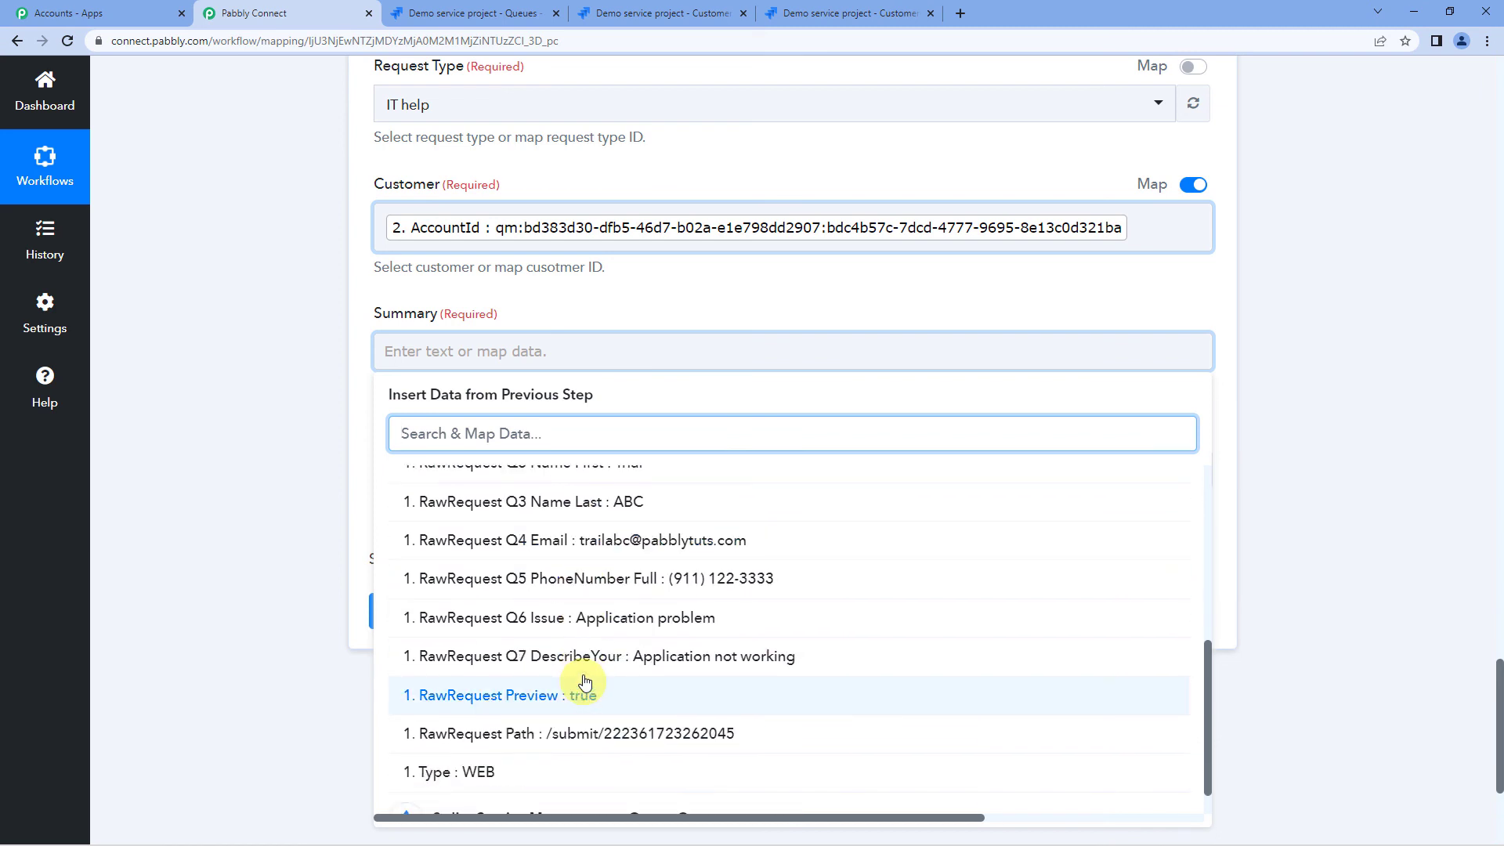
click(654, 619)
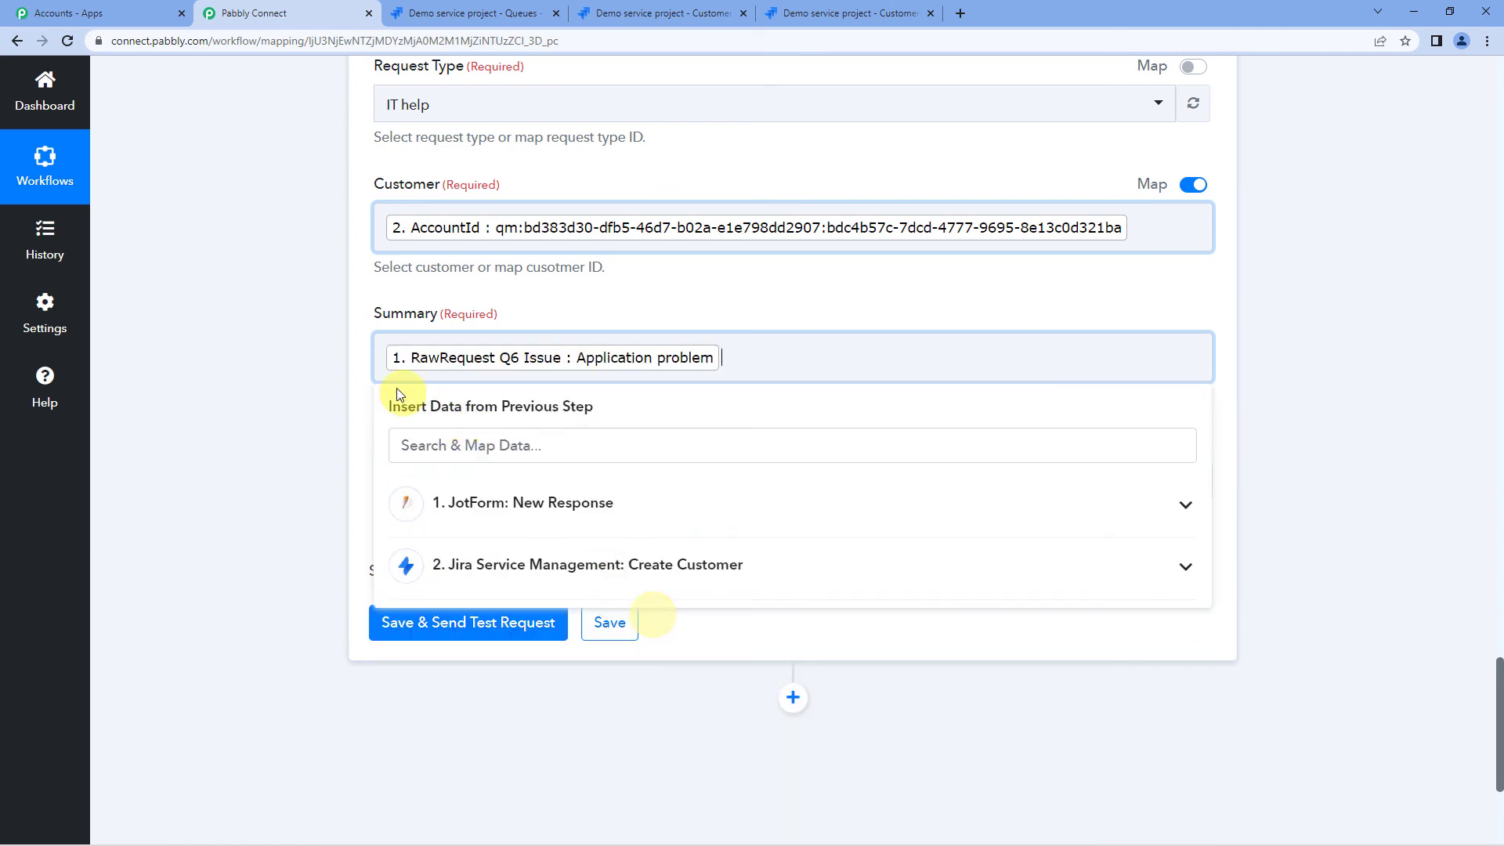
click(351, 370)
- Map the Description field to the JotForm RawRequest Q7 DescribeYour answer
click(503, 489)
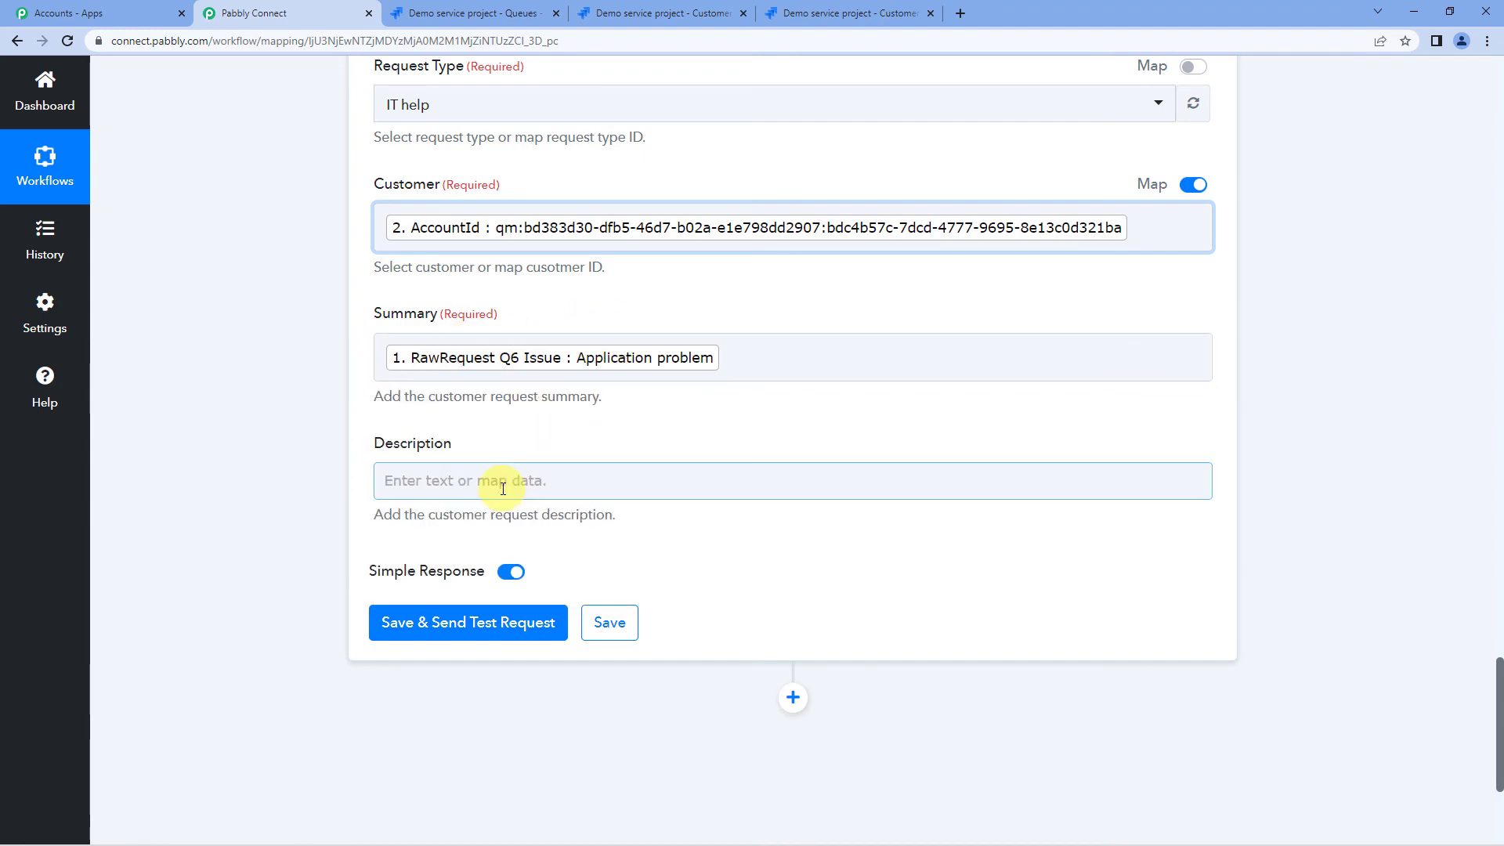
click(564, 618)
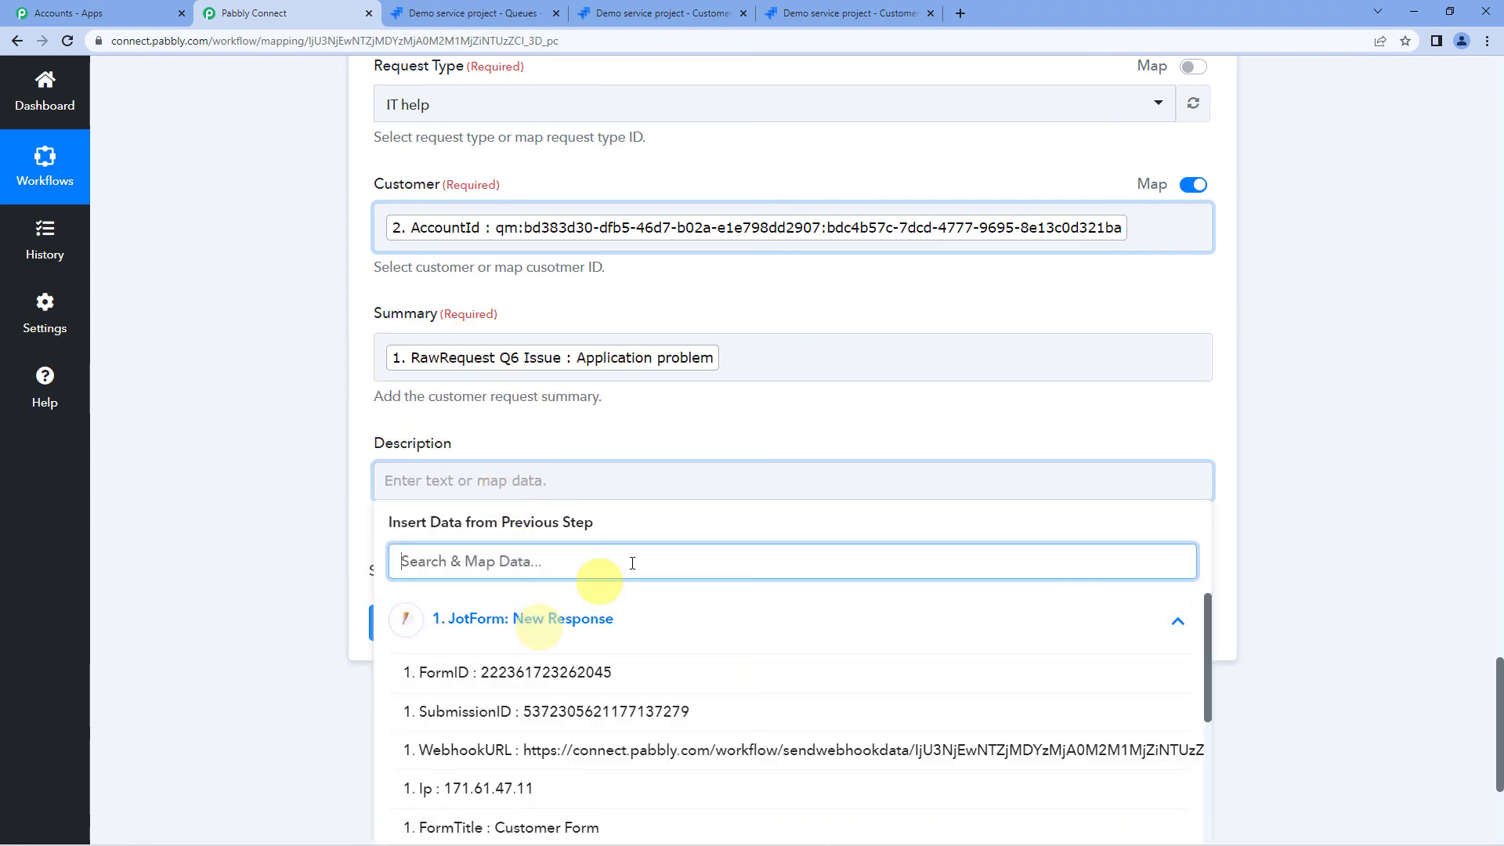
scroll(646, 528, down, 4)
scroll(610, 537, down, 4)
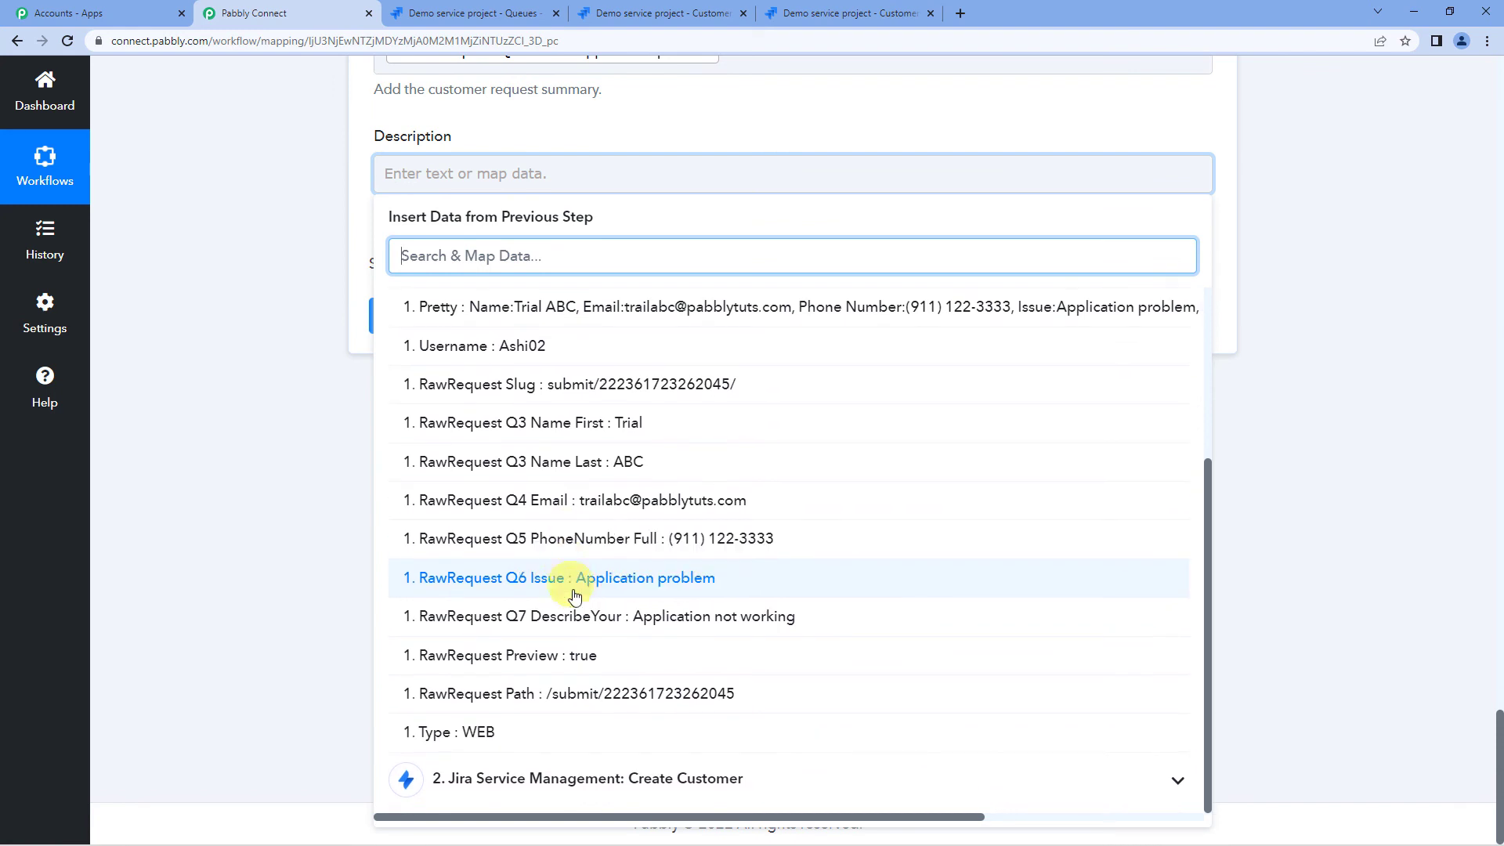
click(705, 618)
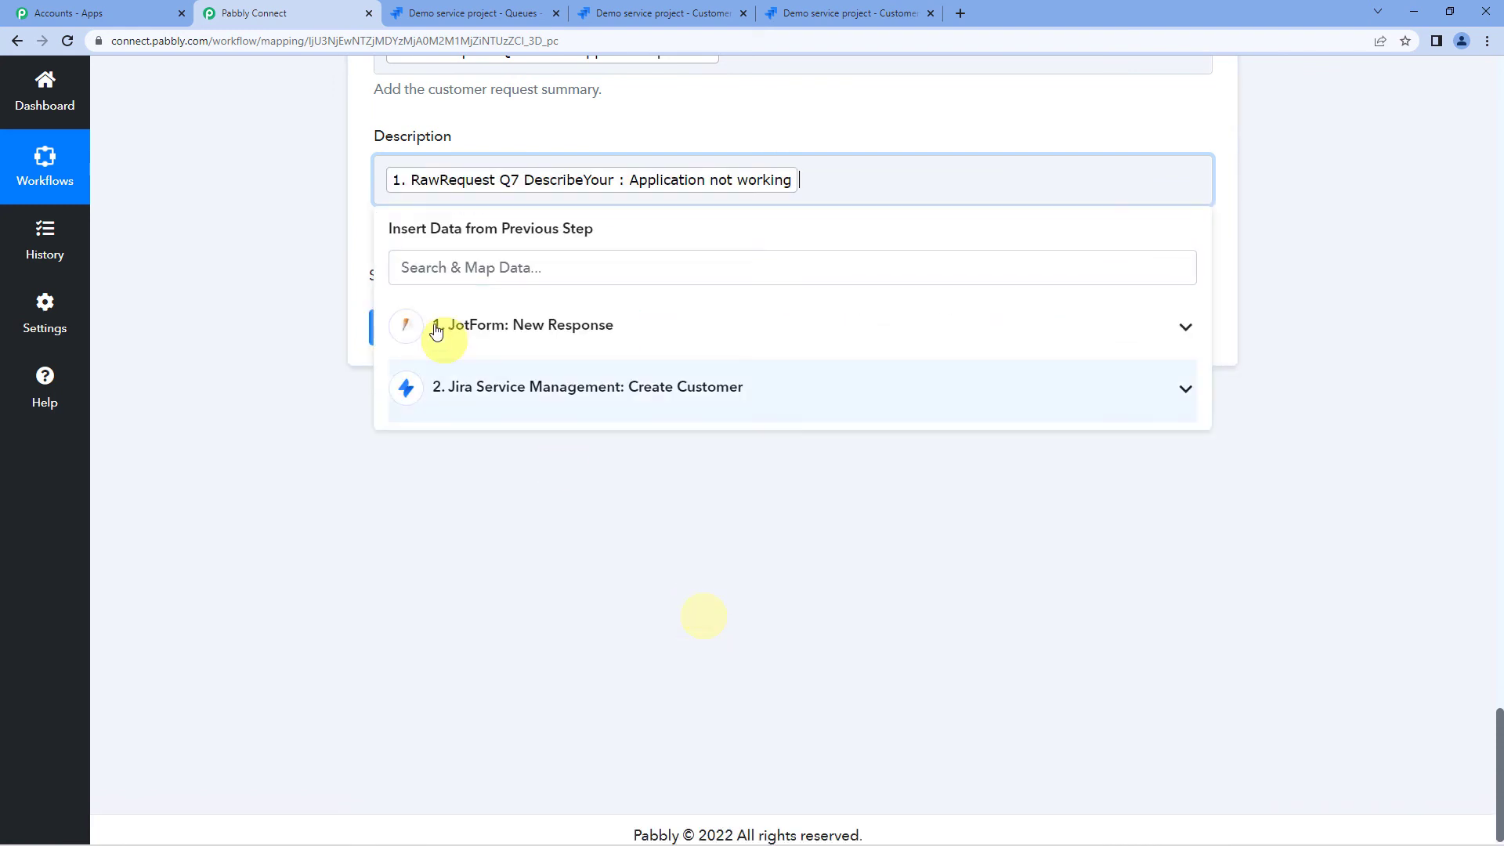
click(364, 209)
scroll(365, 210, up, 5)
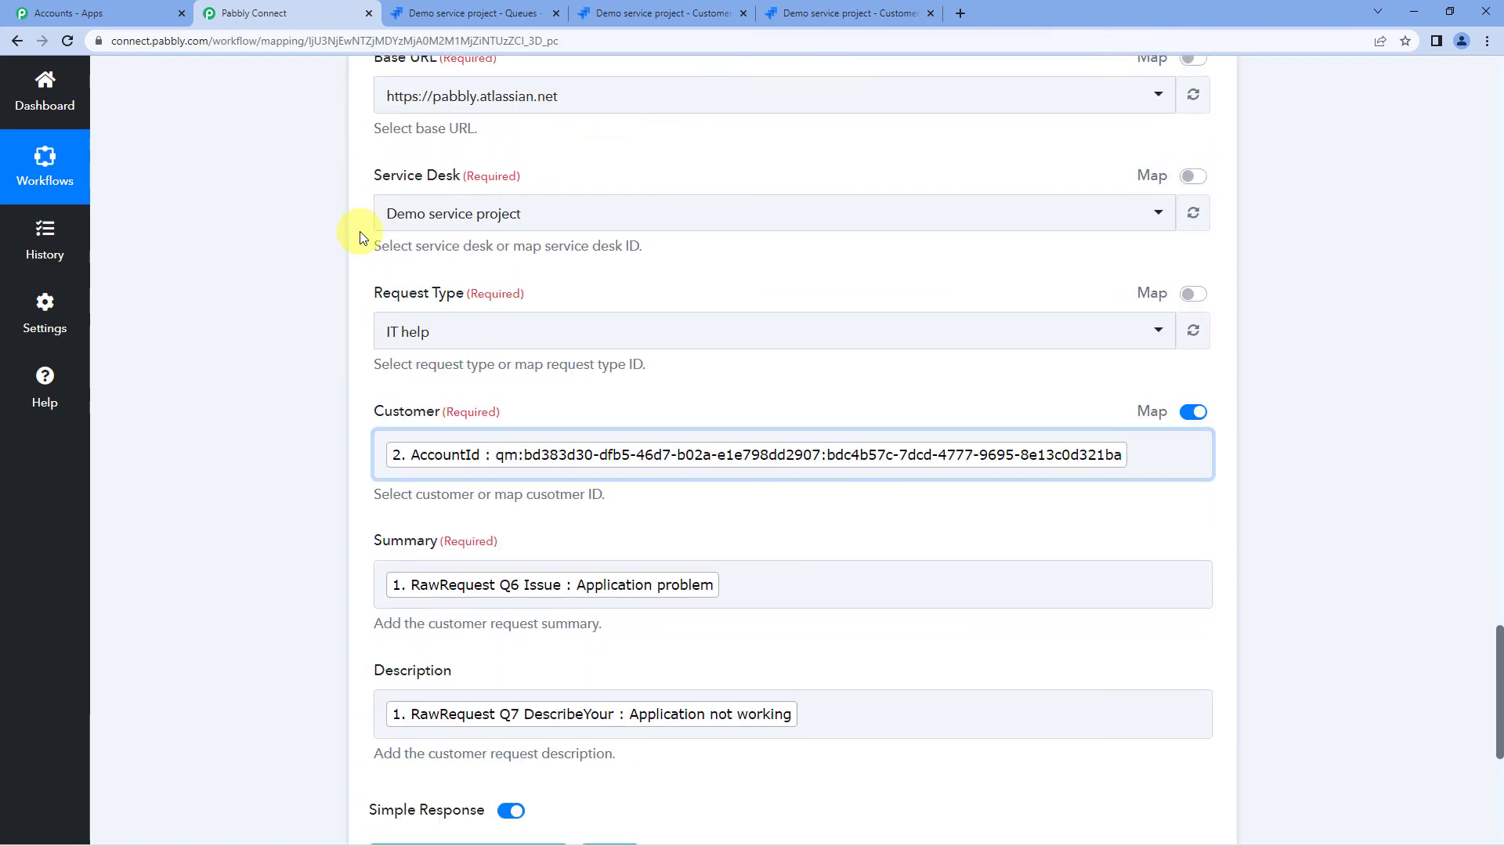
scroll(359, 232, down, 4)
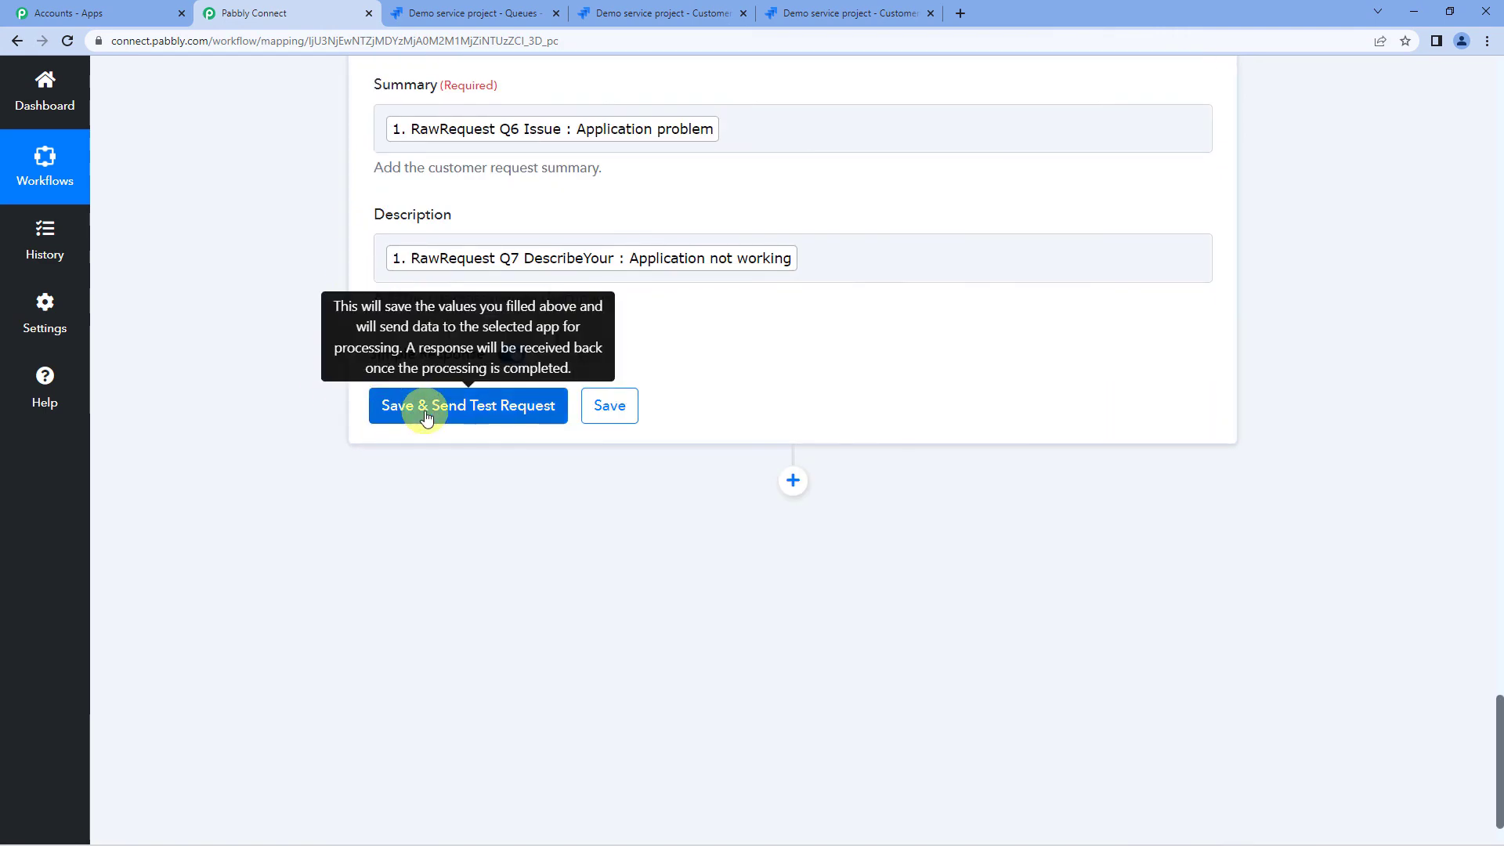
- Save and test the step, confirming the response's IssueKey DEMO-30
click(427, 418)
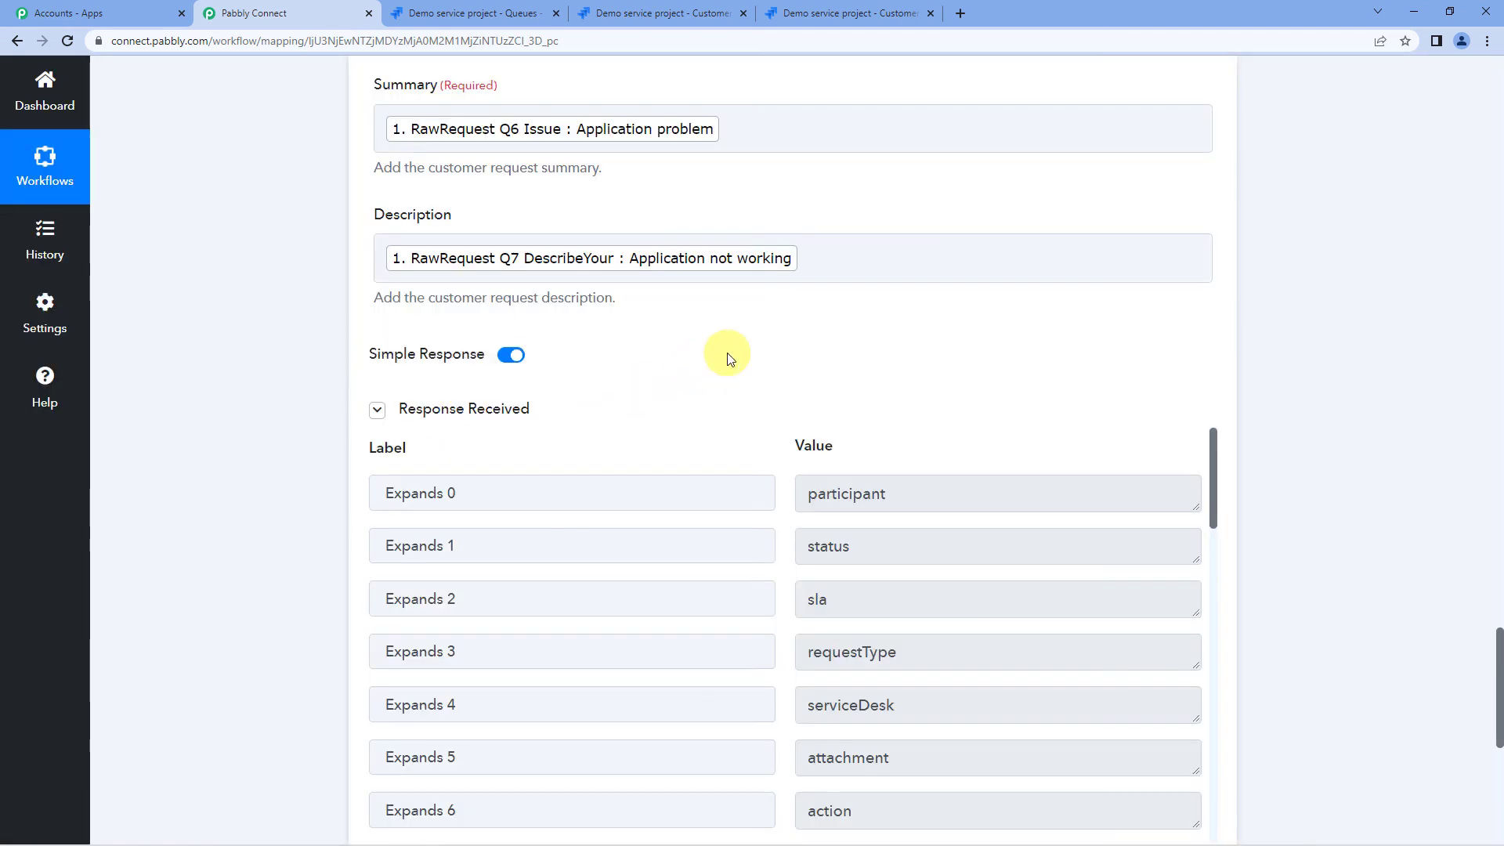
scroll(725, 354, down, 6)
scroll(883, 285, down, 1)
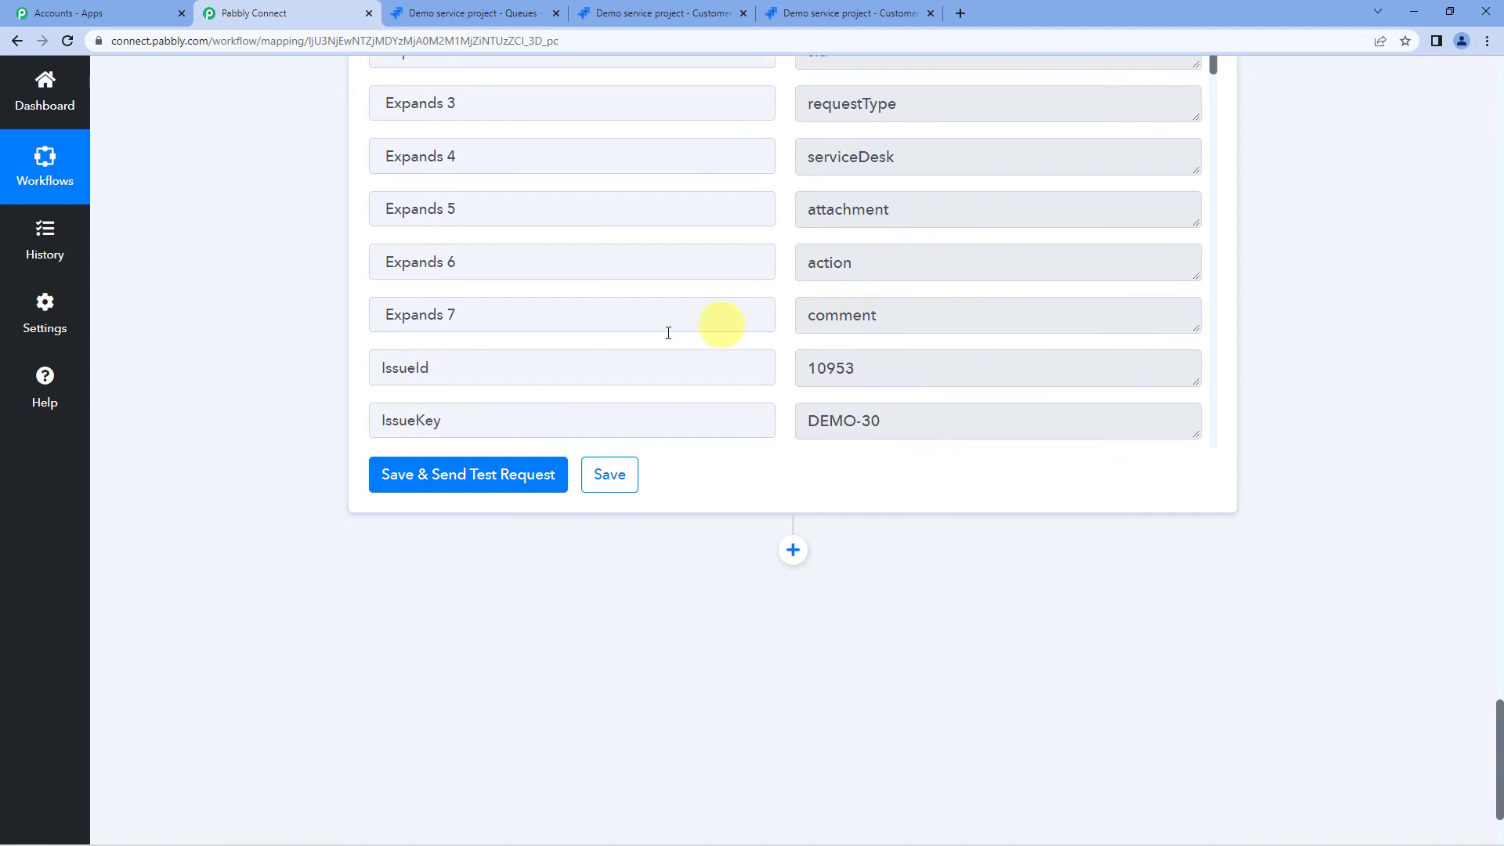
scroll(793, 329, up, 3)
scroll(788, 335, down, 4)
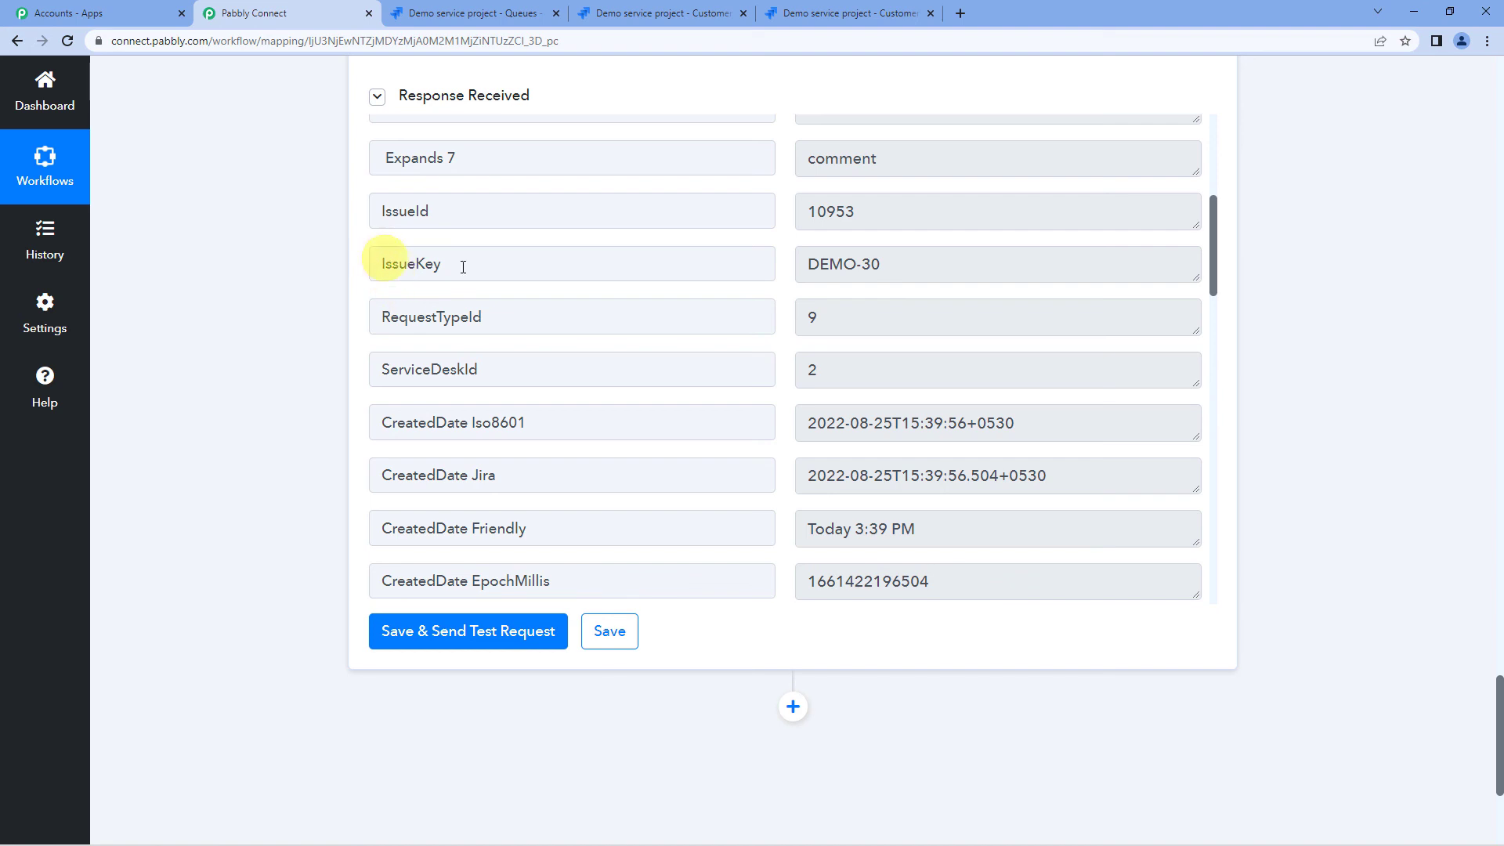
drag(804, 260, 867, 262)
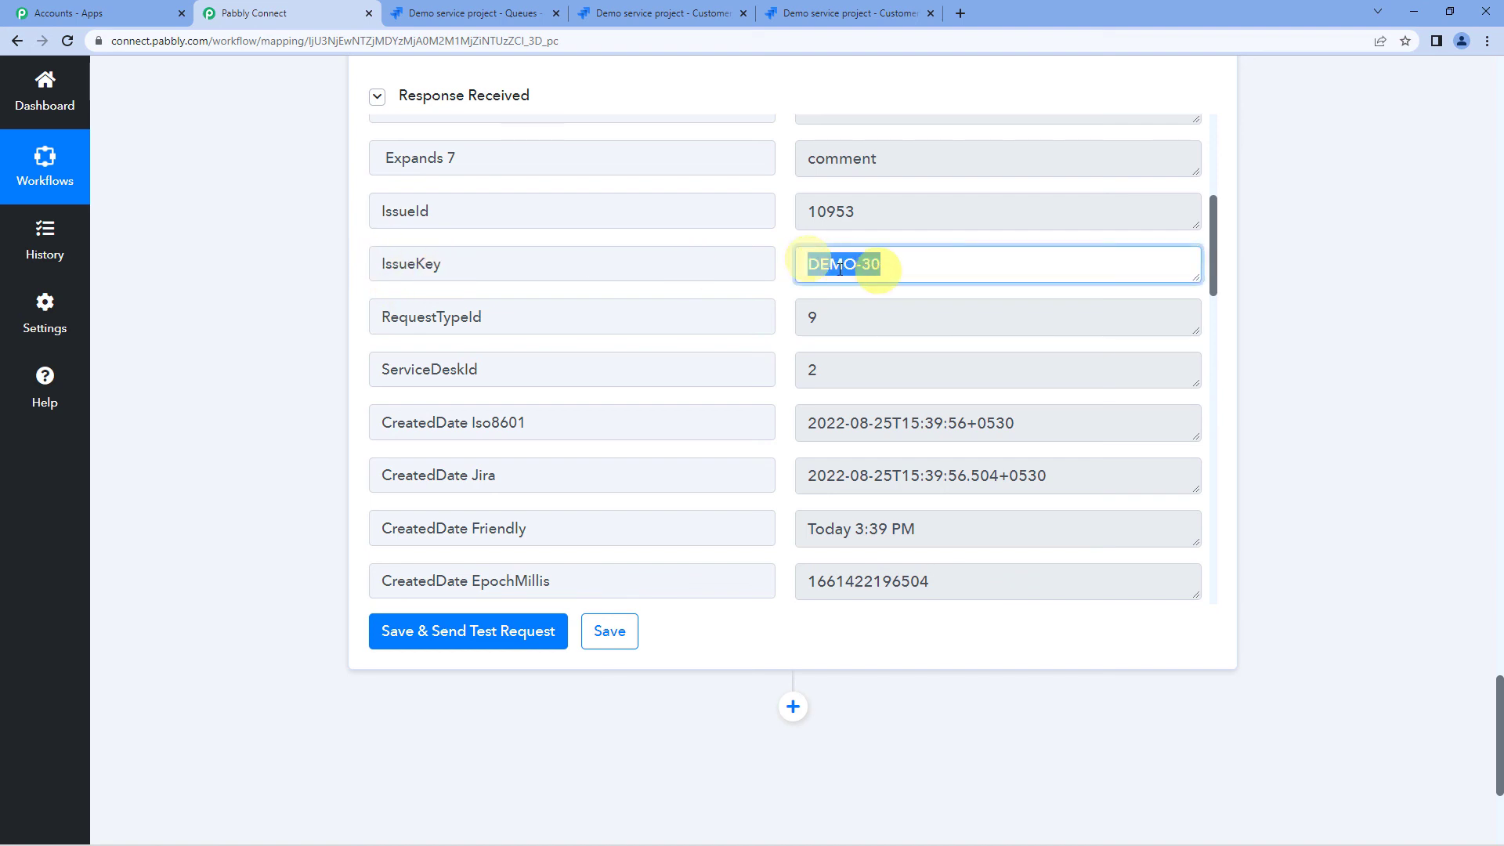
click(365, 304)
- Check the response's CreatedDate Friendly value, Today 3:39 PM
scroll(753, 358, down, 3)
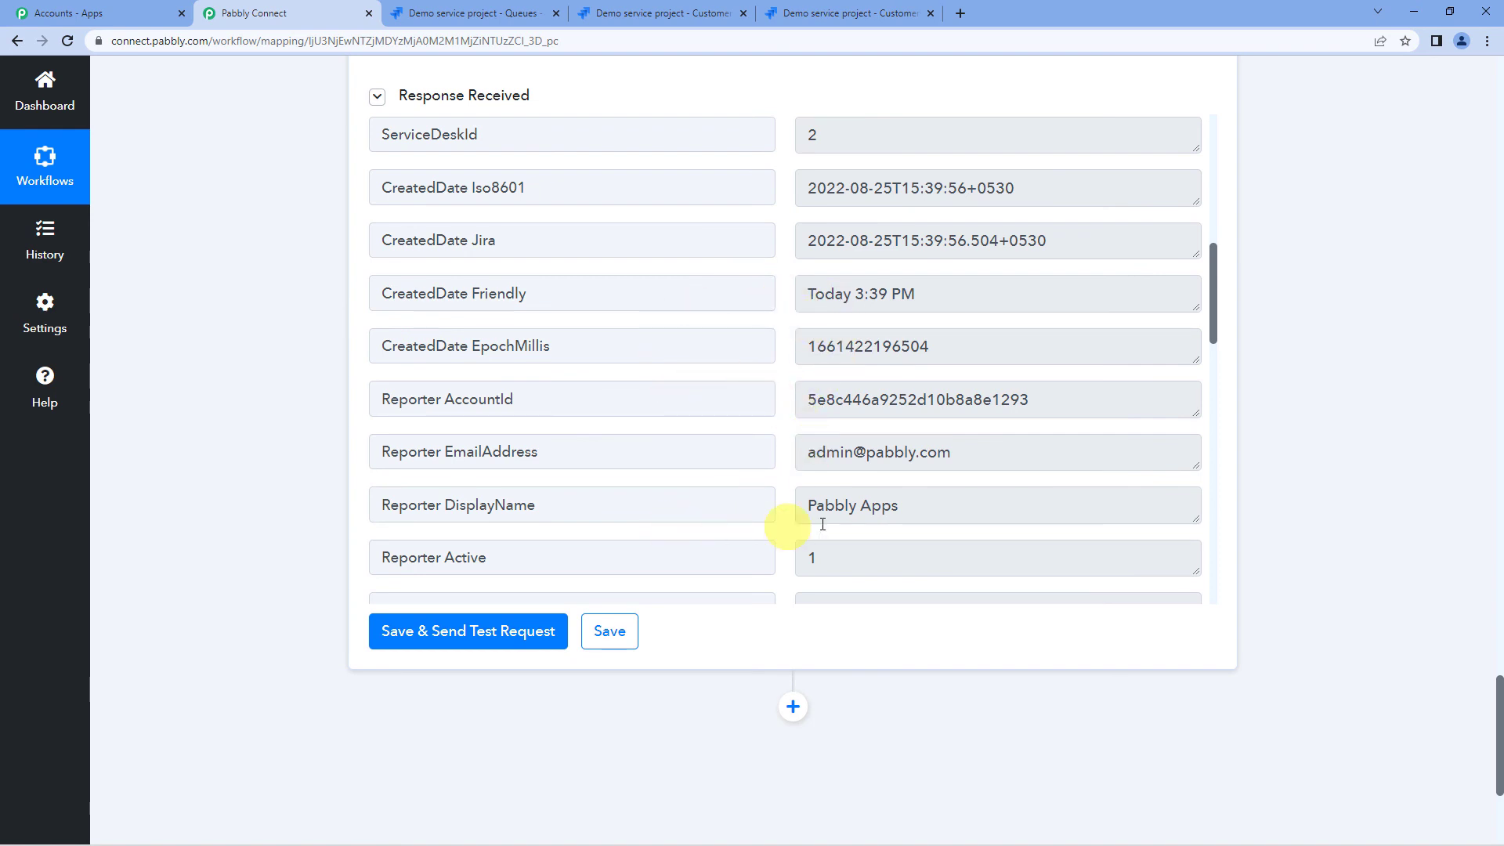
scroll(859, 513, down, 1)
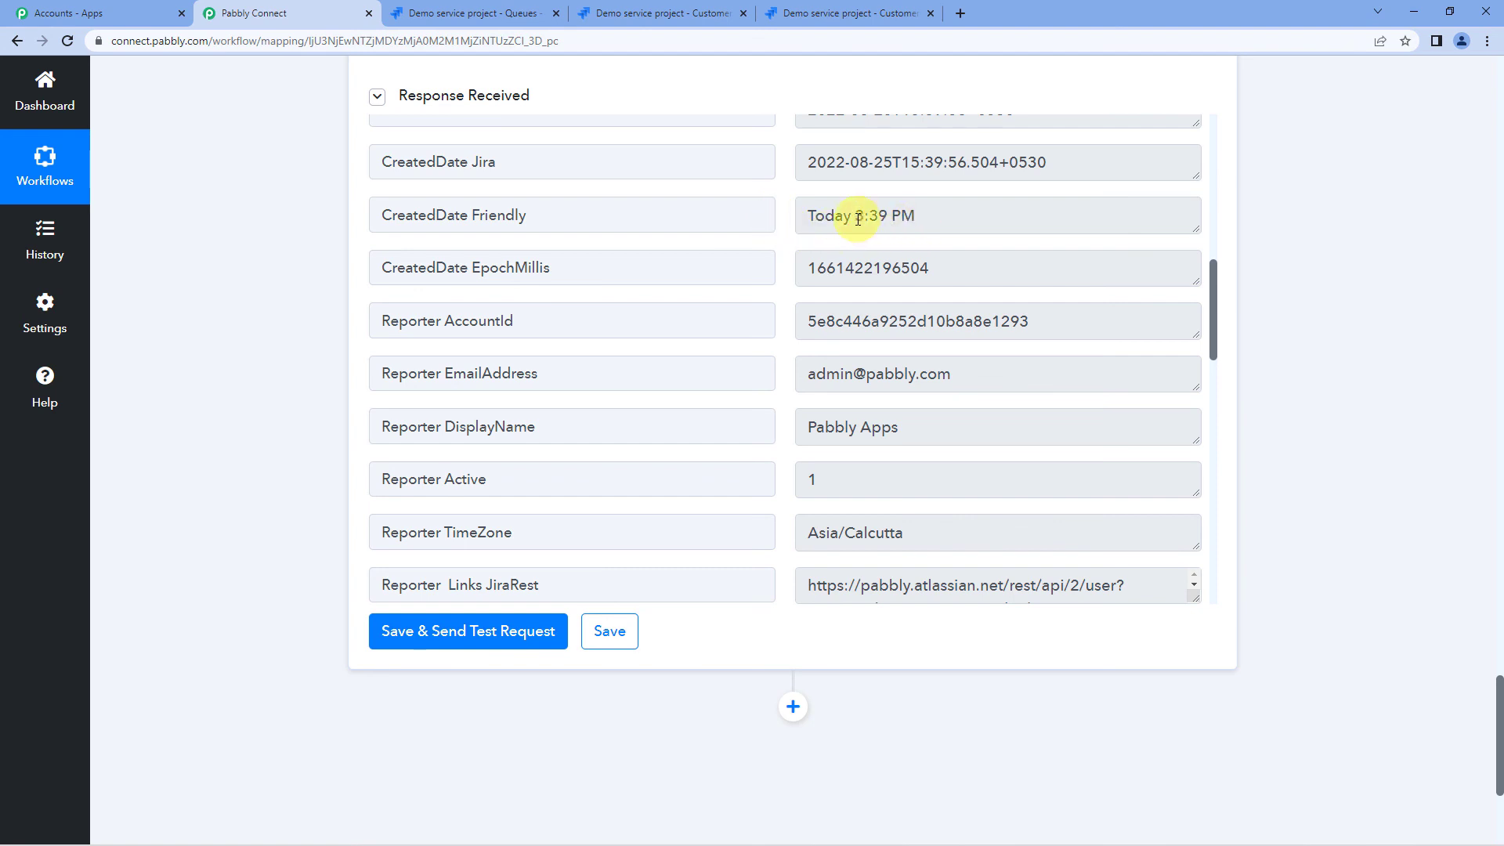
drag(858, 219, 937, 219)
click(949, 223)
scroll(788, 389, up, 3)
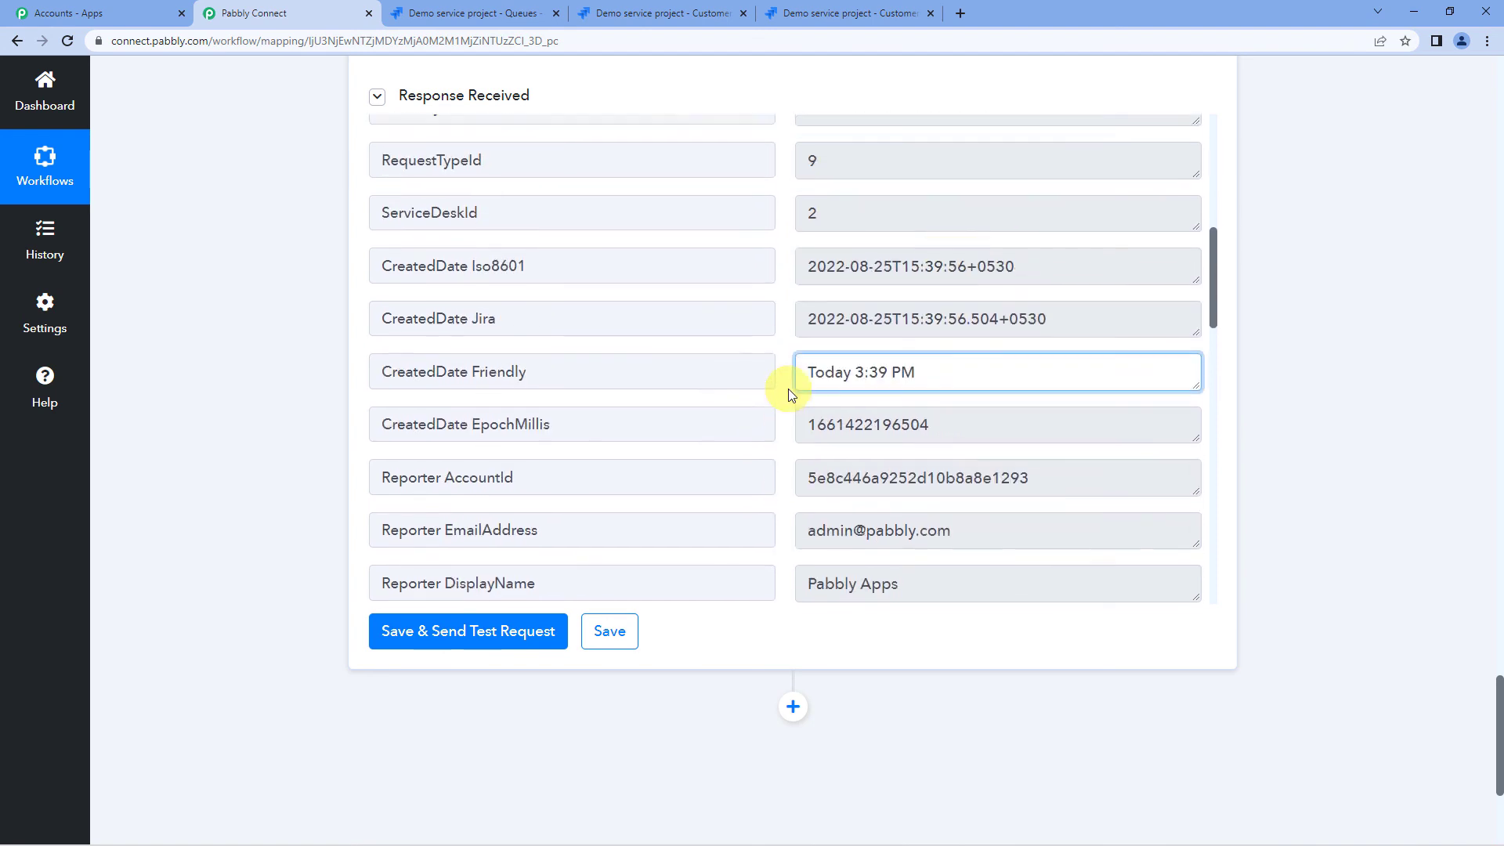
scroll(284, 378, up, 3)
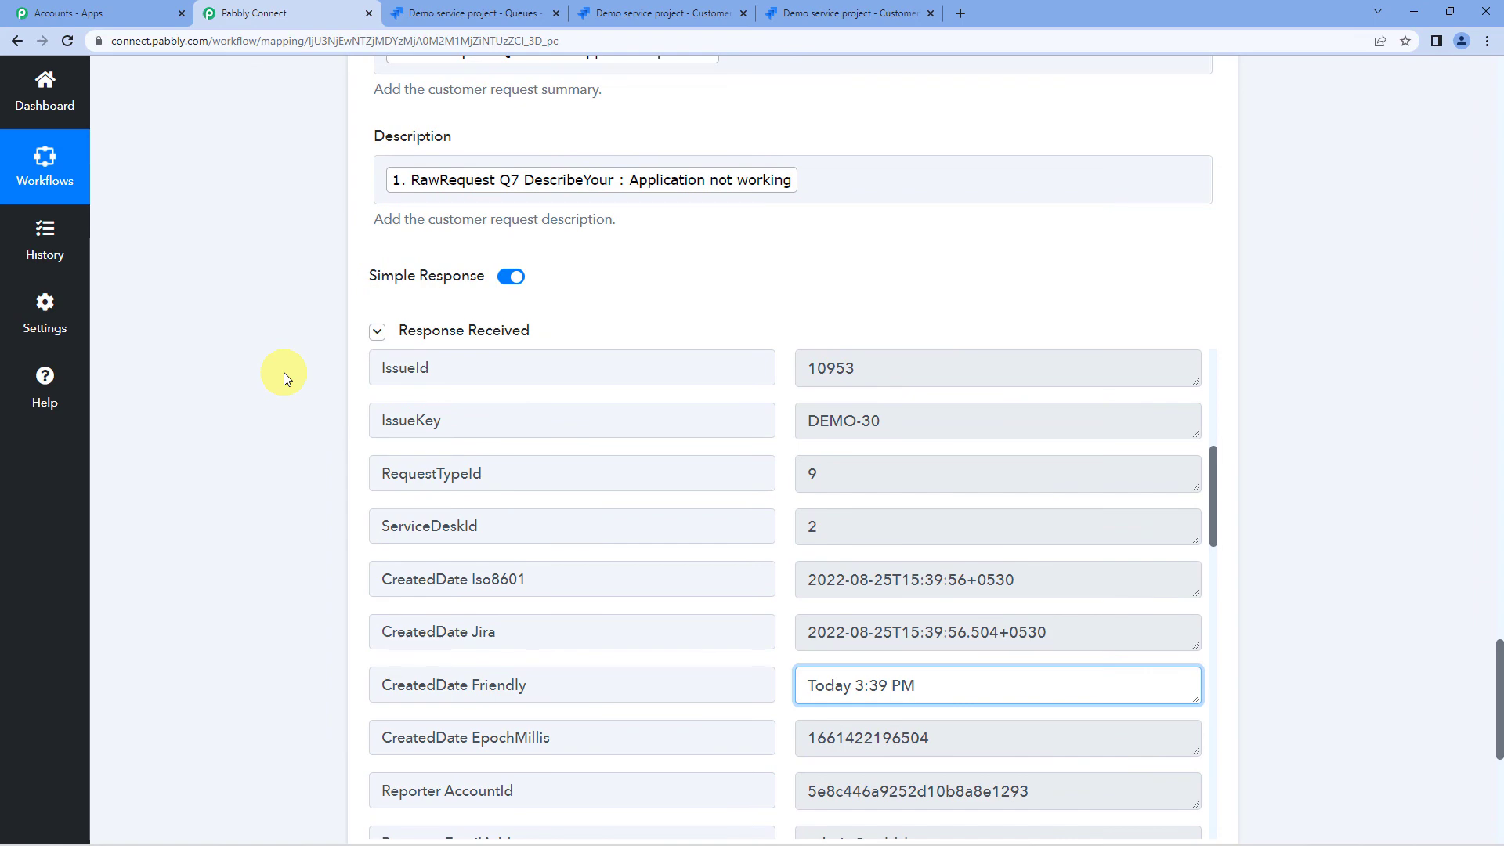
scroll(283, 373, up, 7)
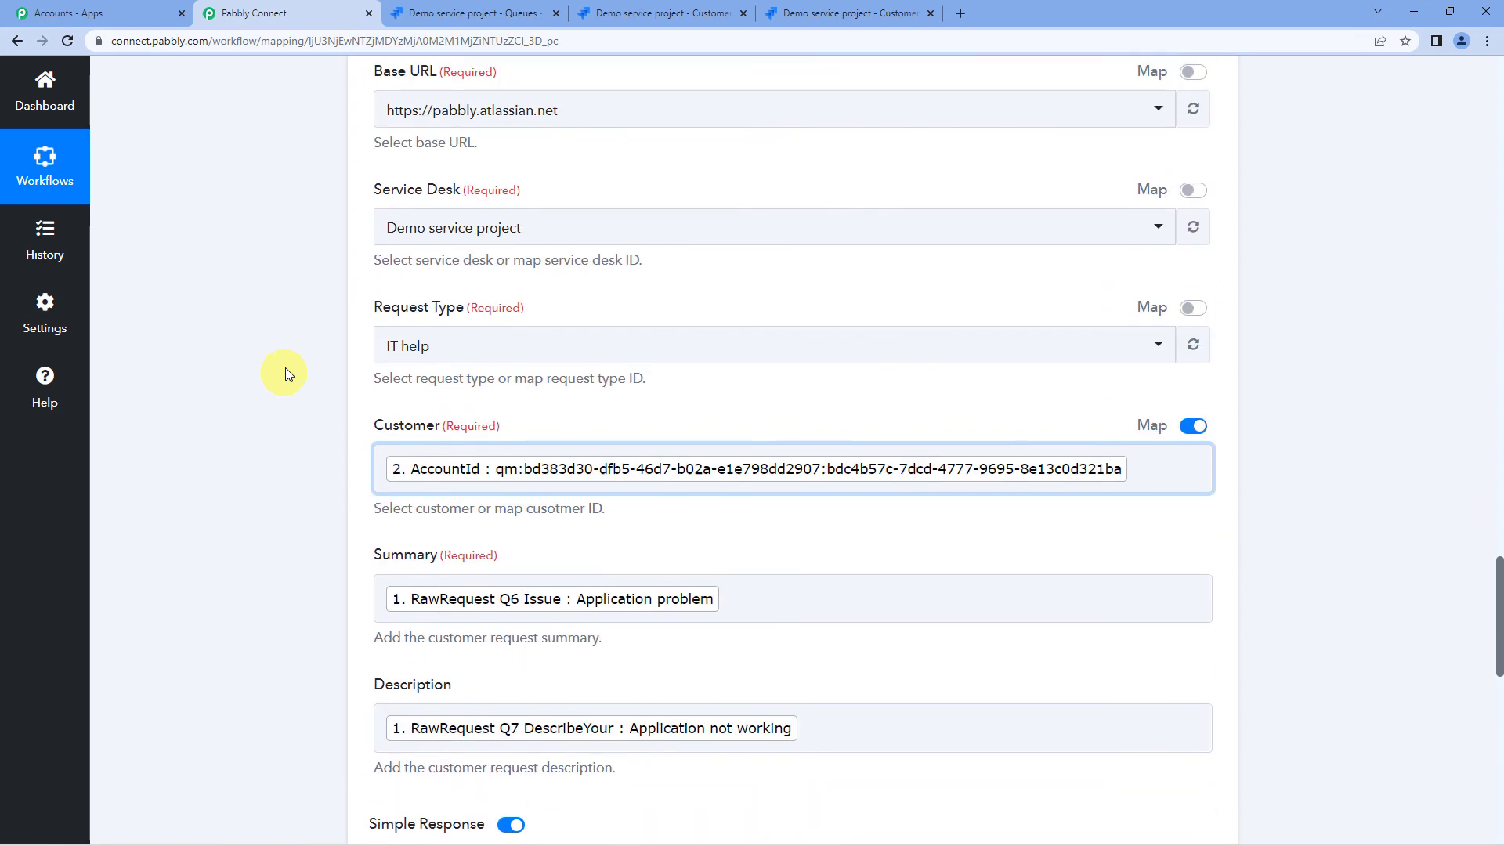
click(473, 14)
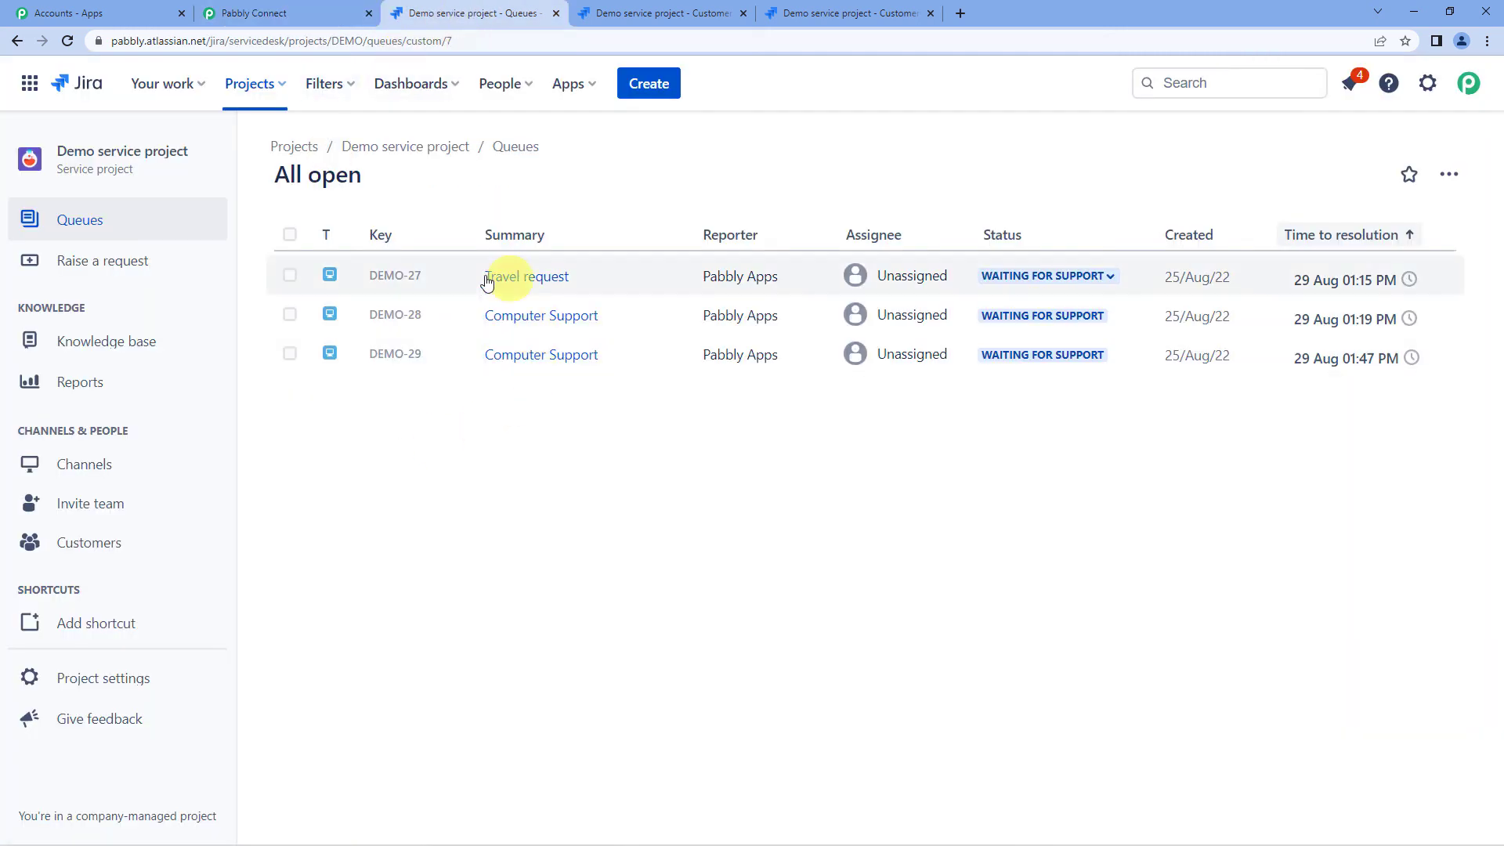
- Reload Jira's All open queue and compare the DEMO-30 row with the Pabbly response
click(73, 45)
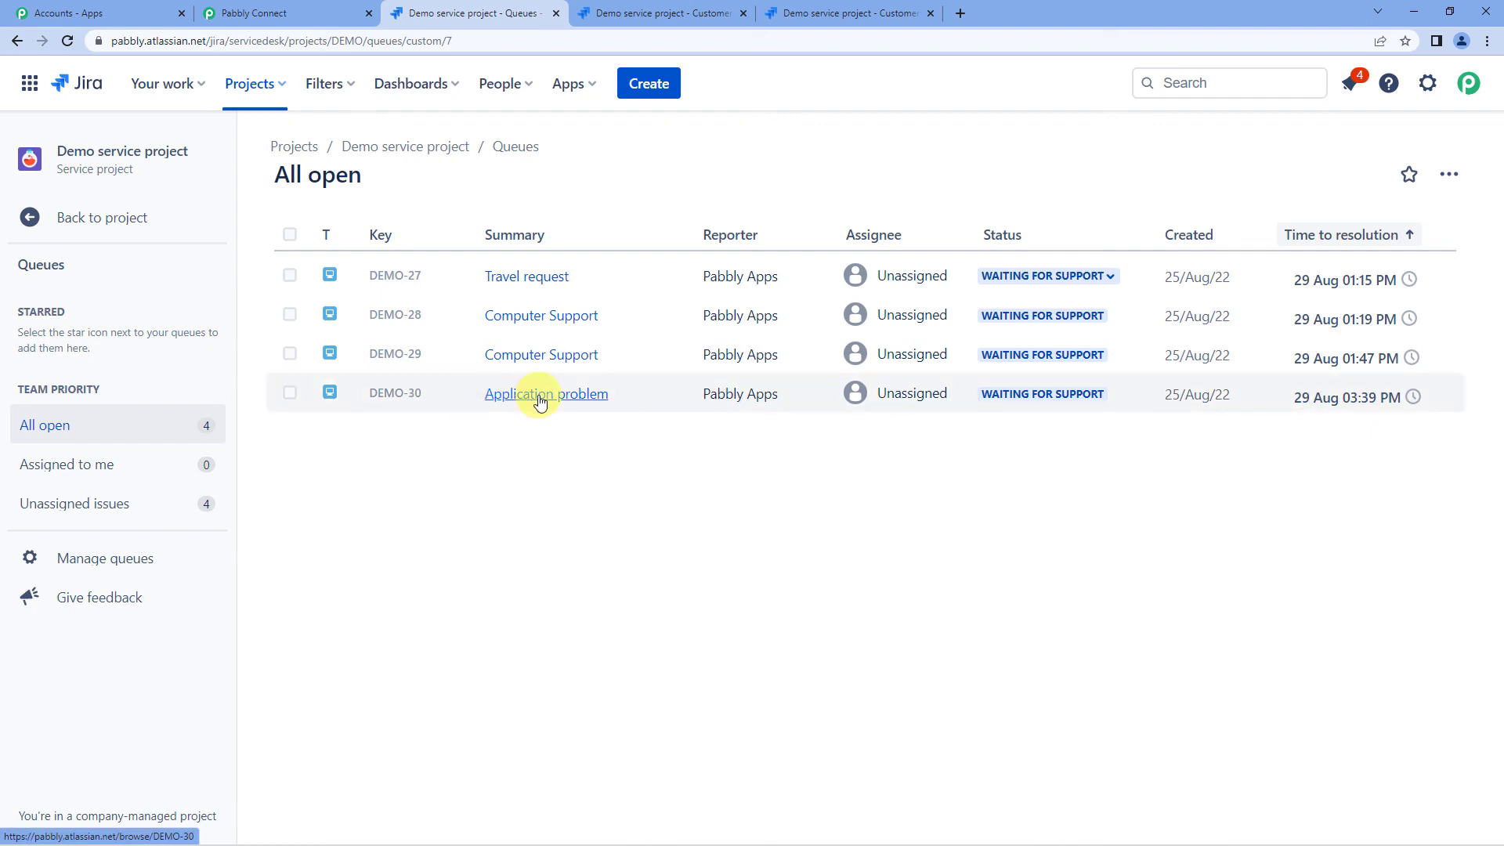
click(313, 14)
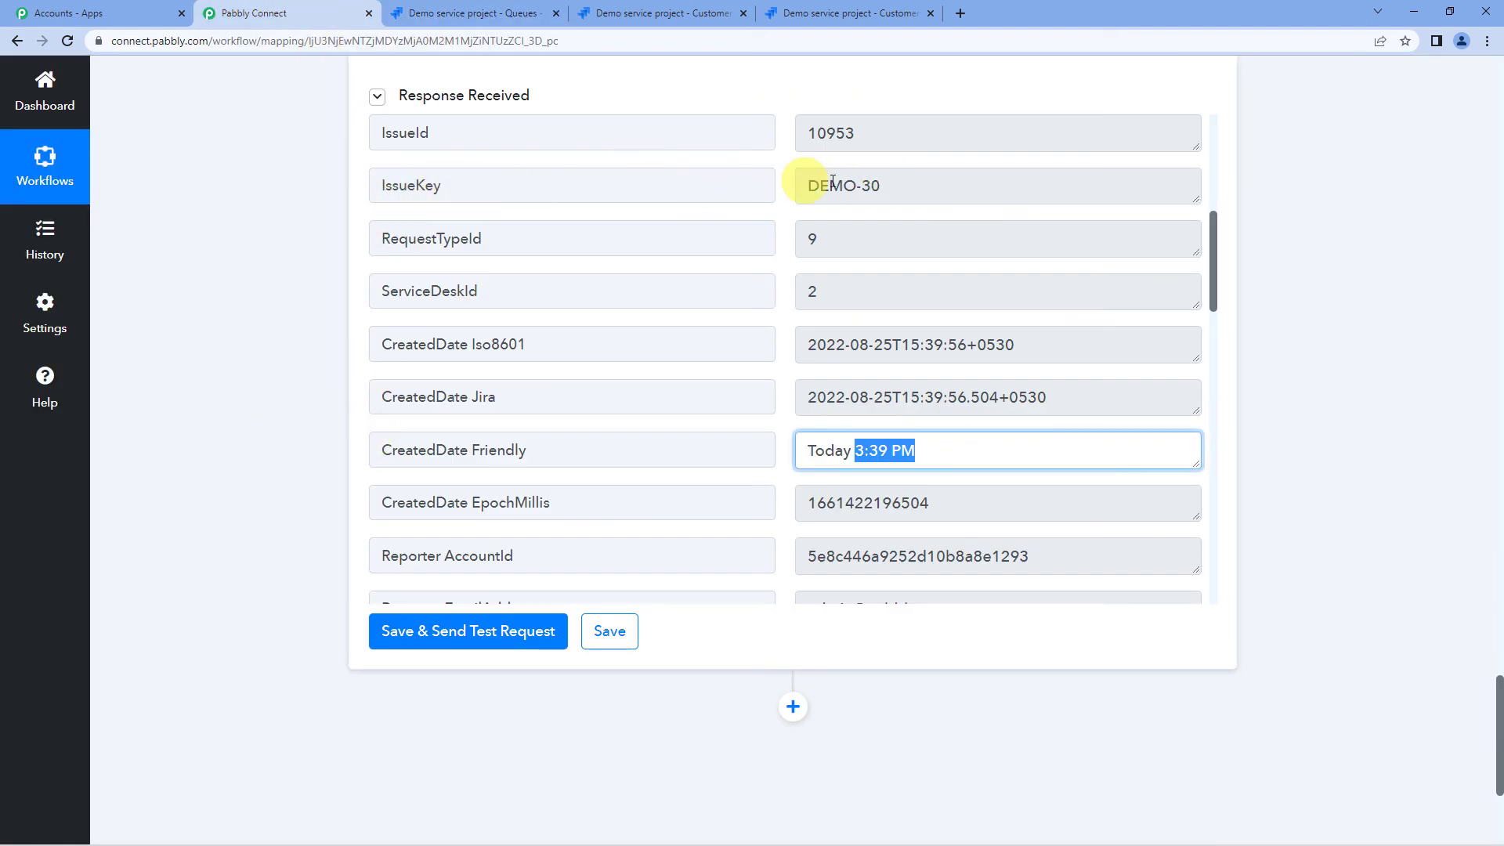
click(478, 13)
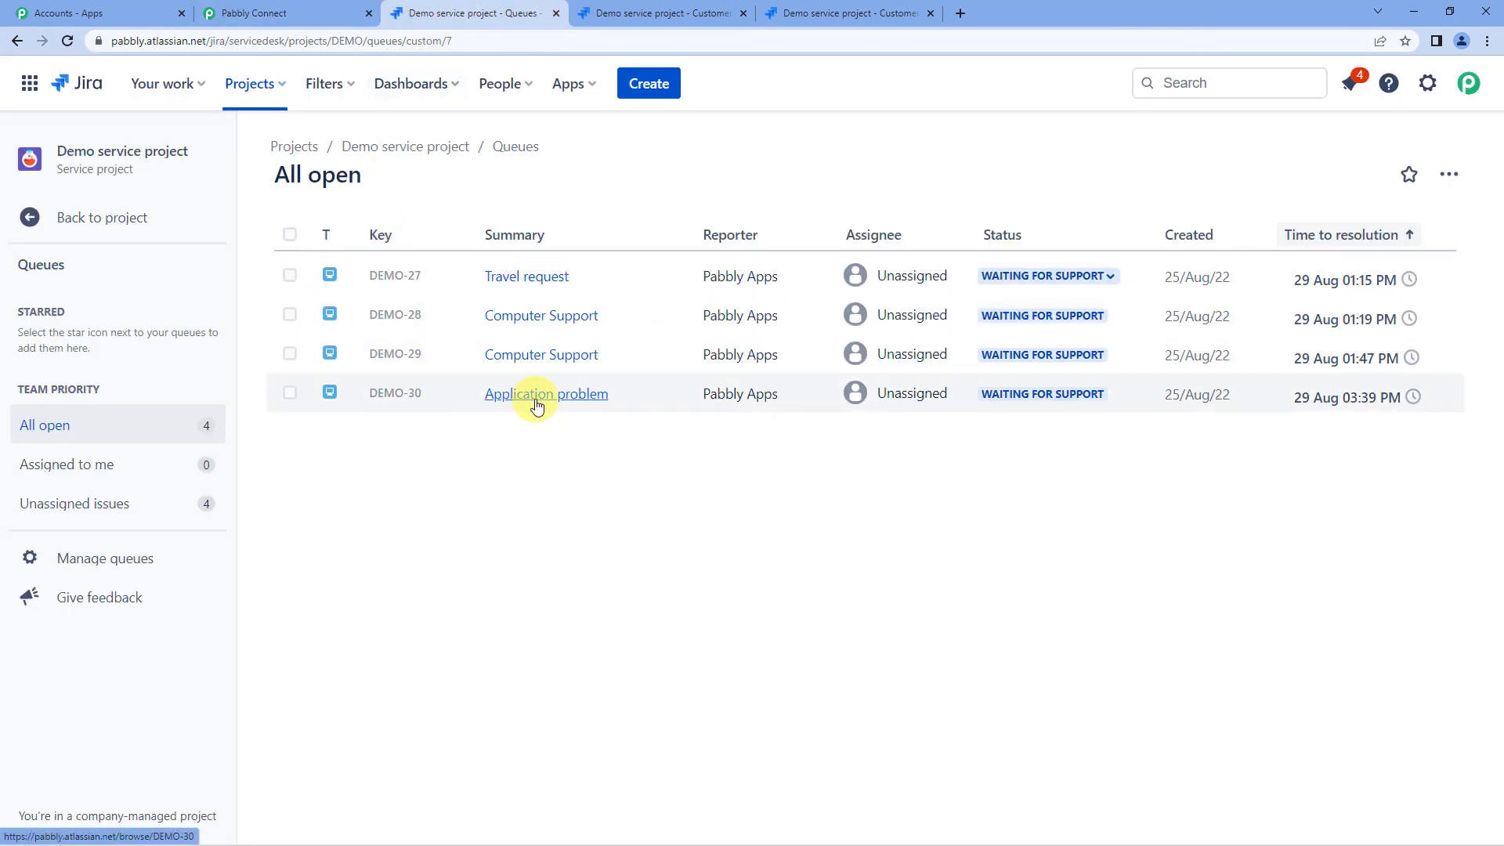
click(300, 11)
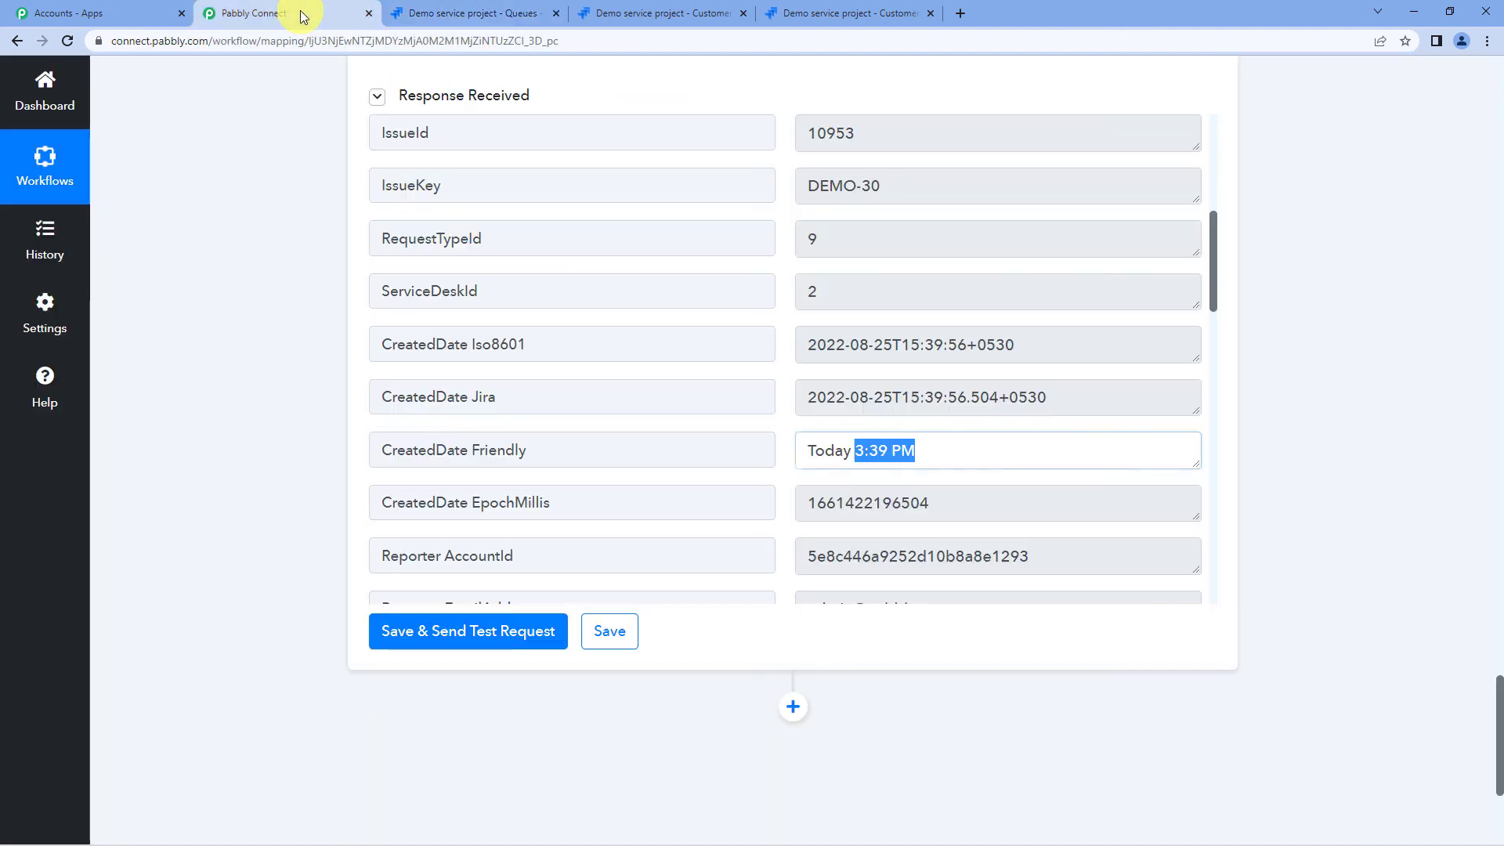
- Collapse the Create Customer Request, Create Customer and JotForm New Response steps
scroll(196, 407, up, 5)
scroll(196, 407, up, 8)
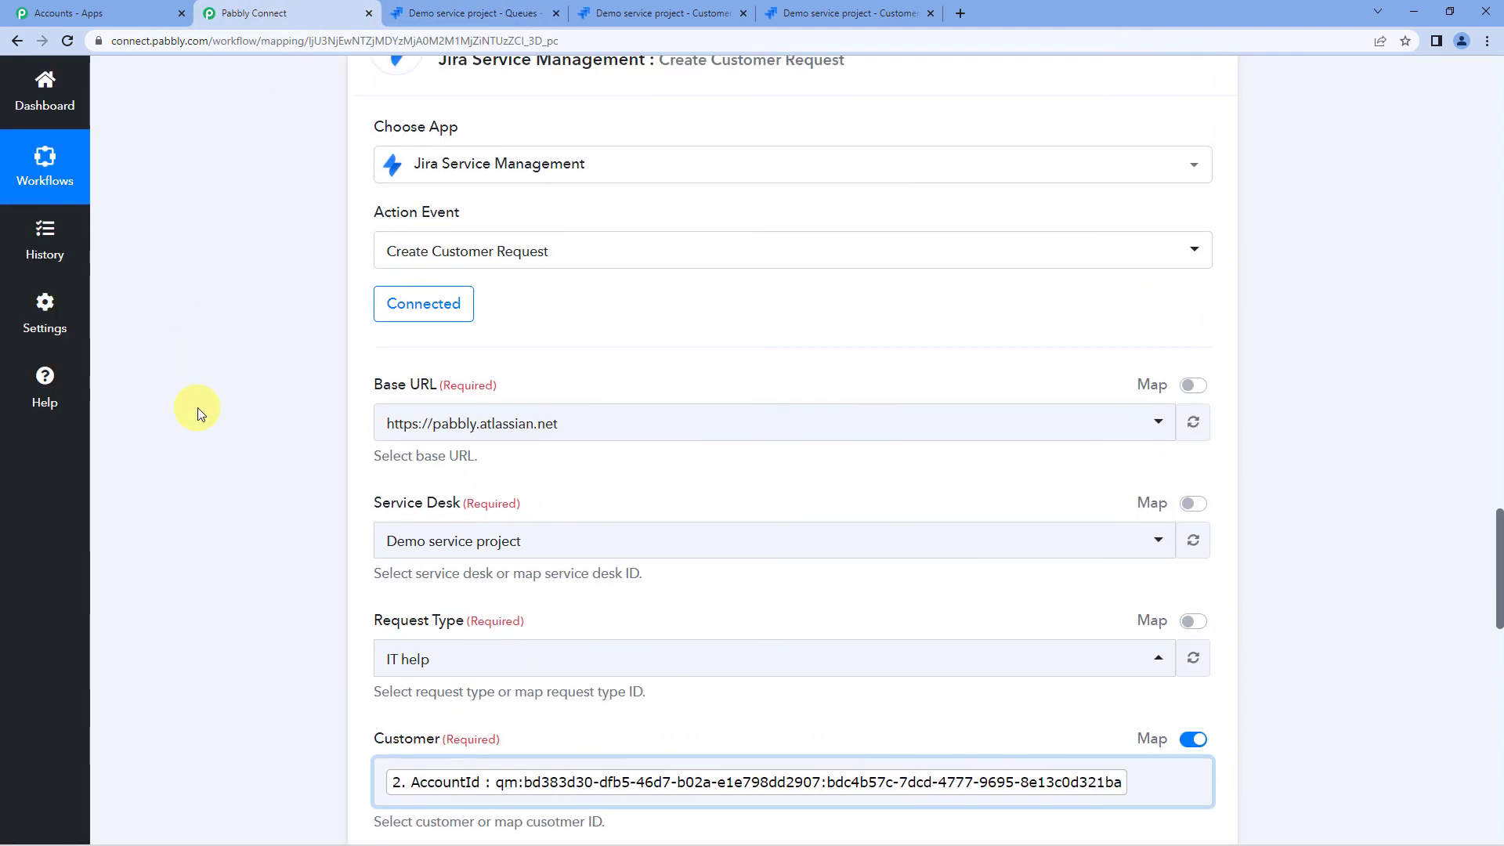
scroll(536, 291, up, 3)
click(535, 289)
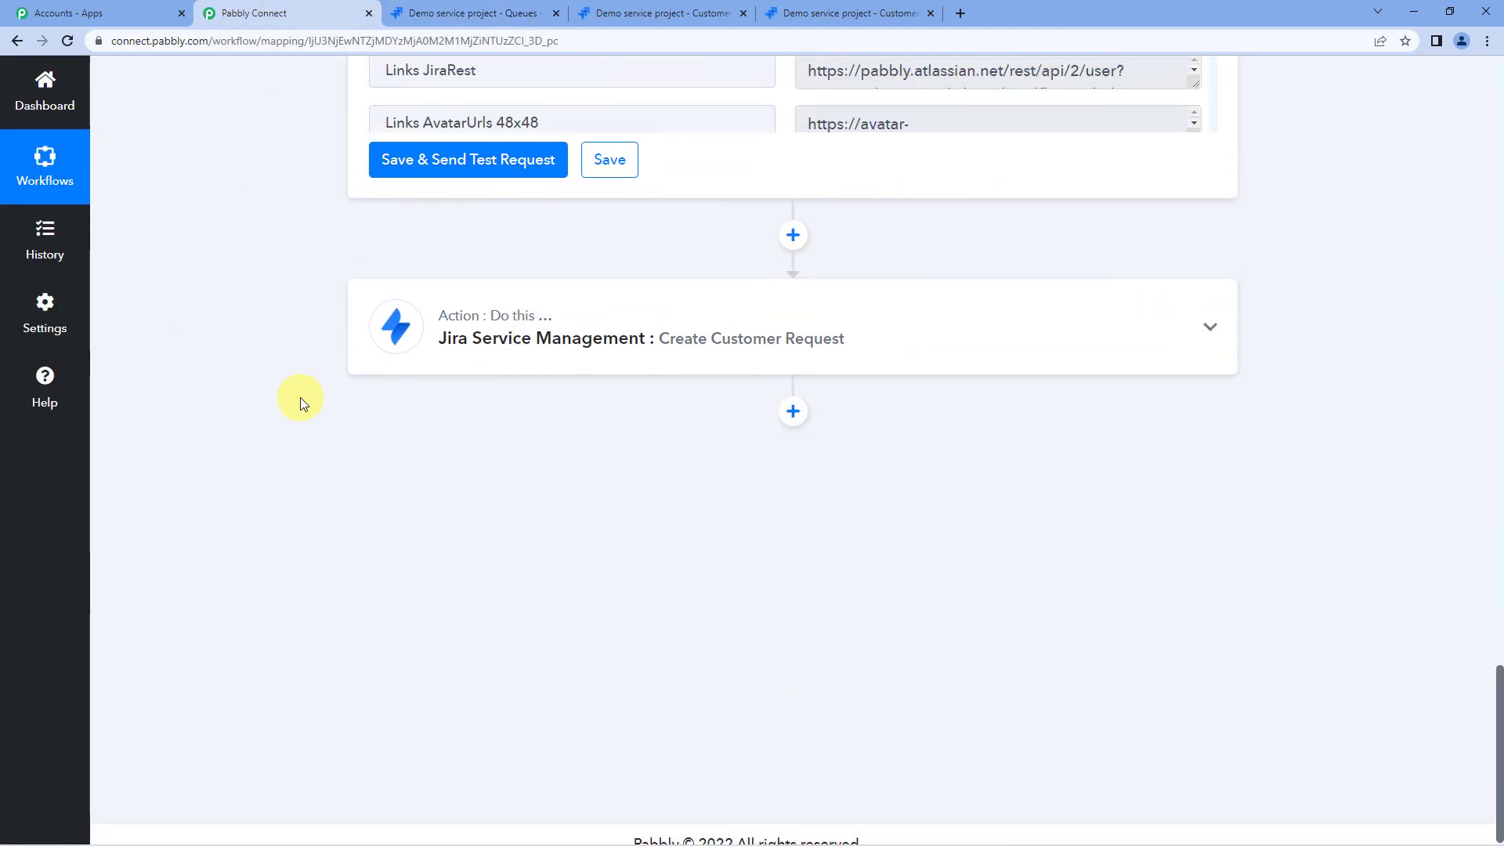
scroll(300, 397, up, 12)
scroll(336, 376, up, 5)
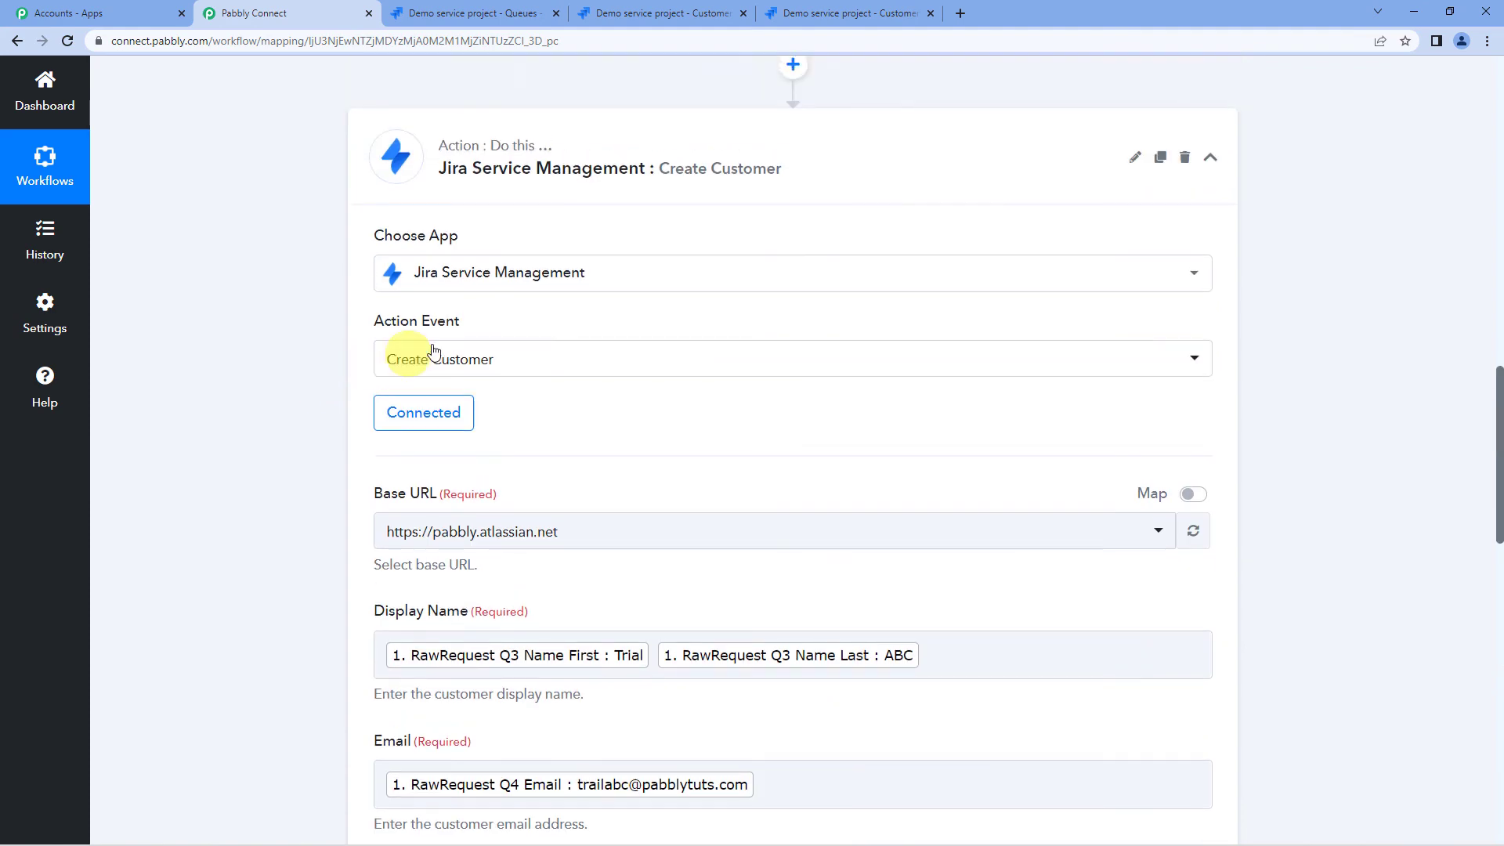
click(554, 192)
scroll(224, 407, up, 5)
scroll(224, 404, up, 5)
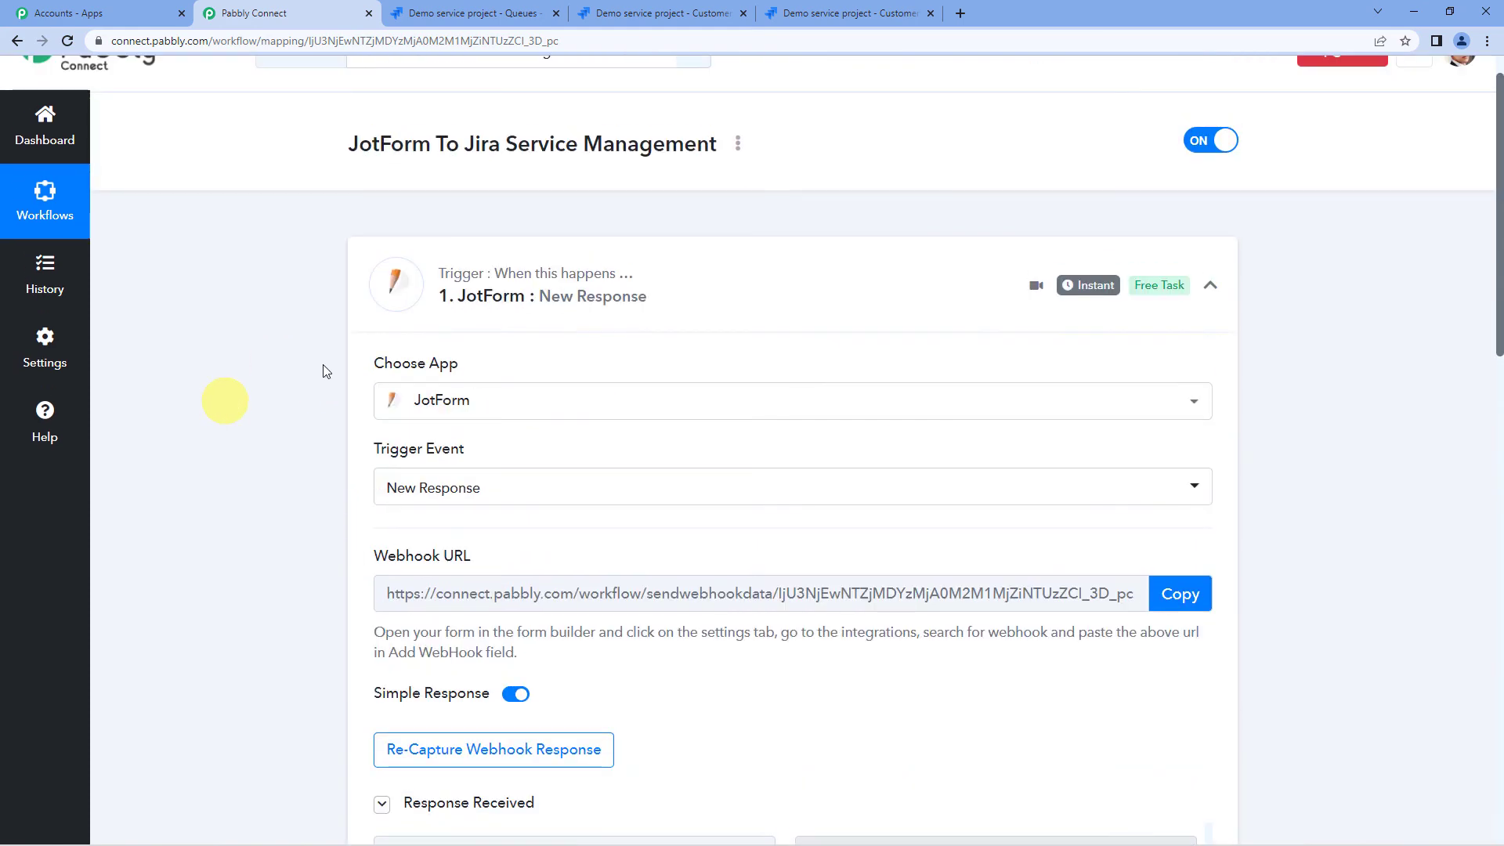
click(501, 302)
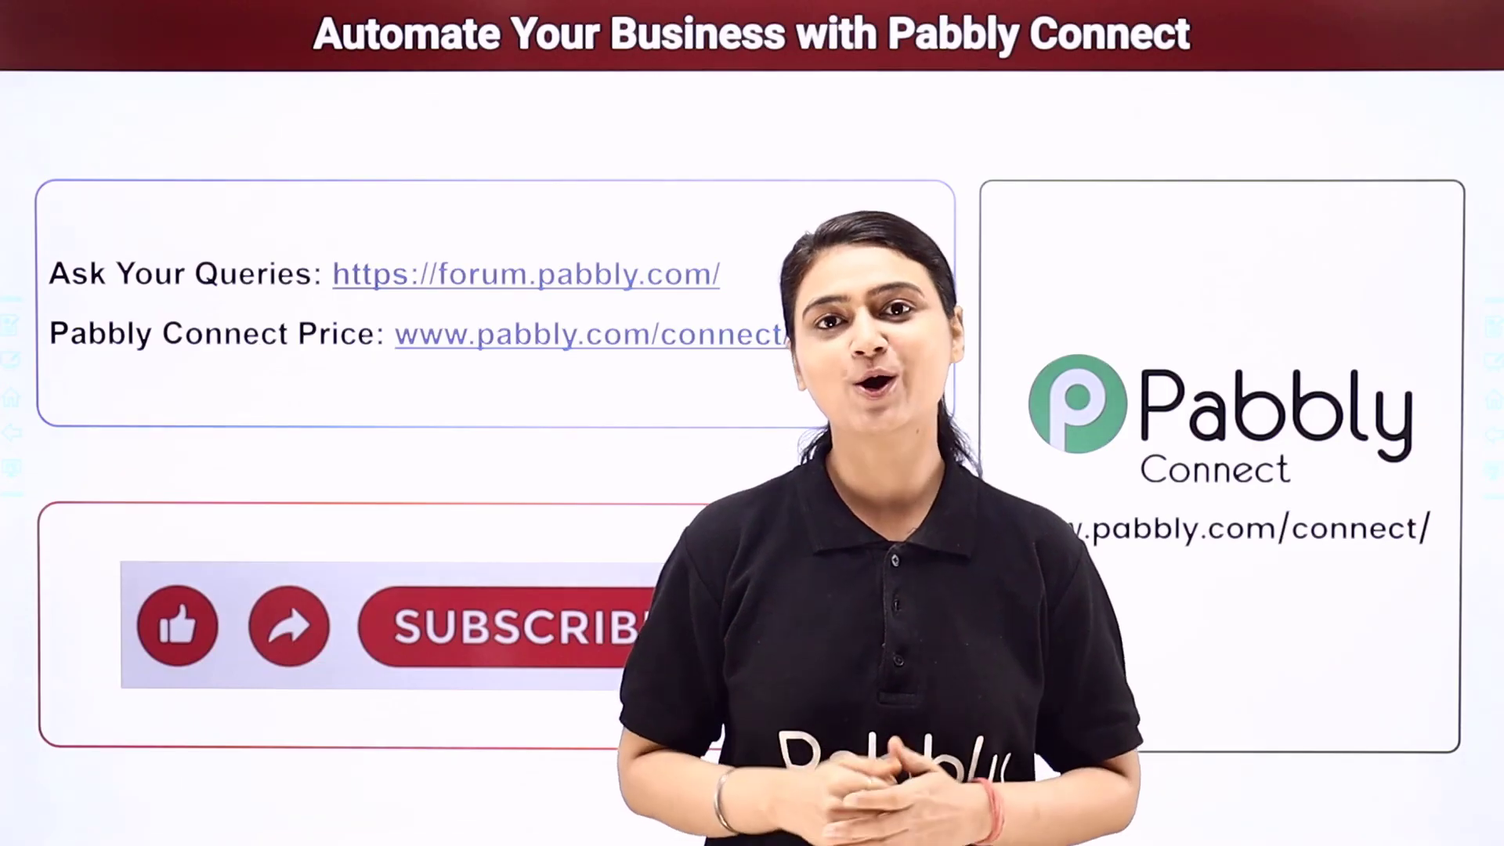